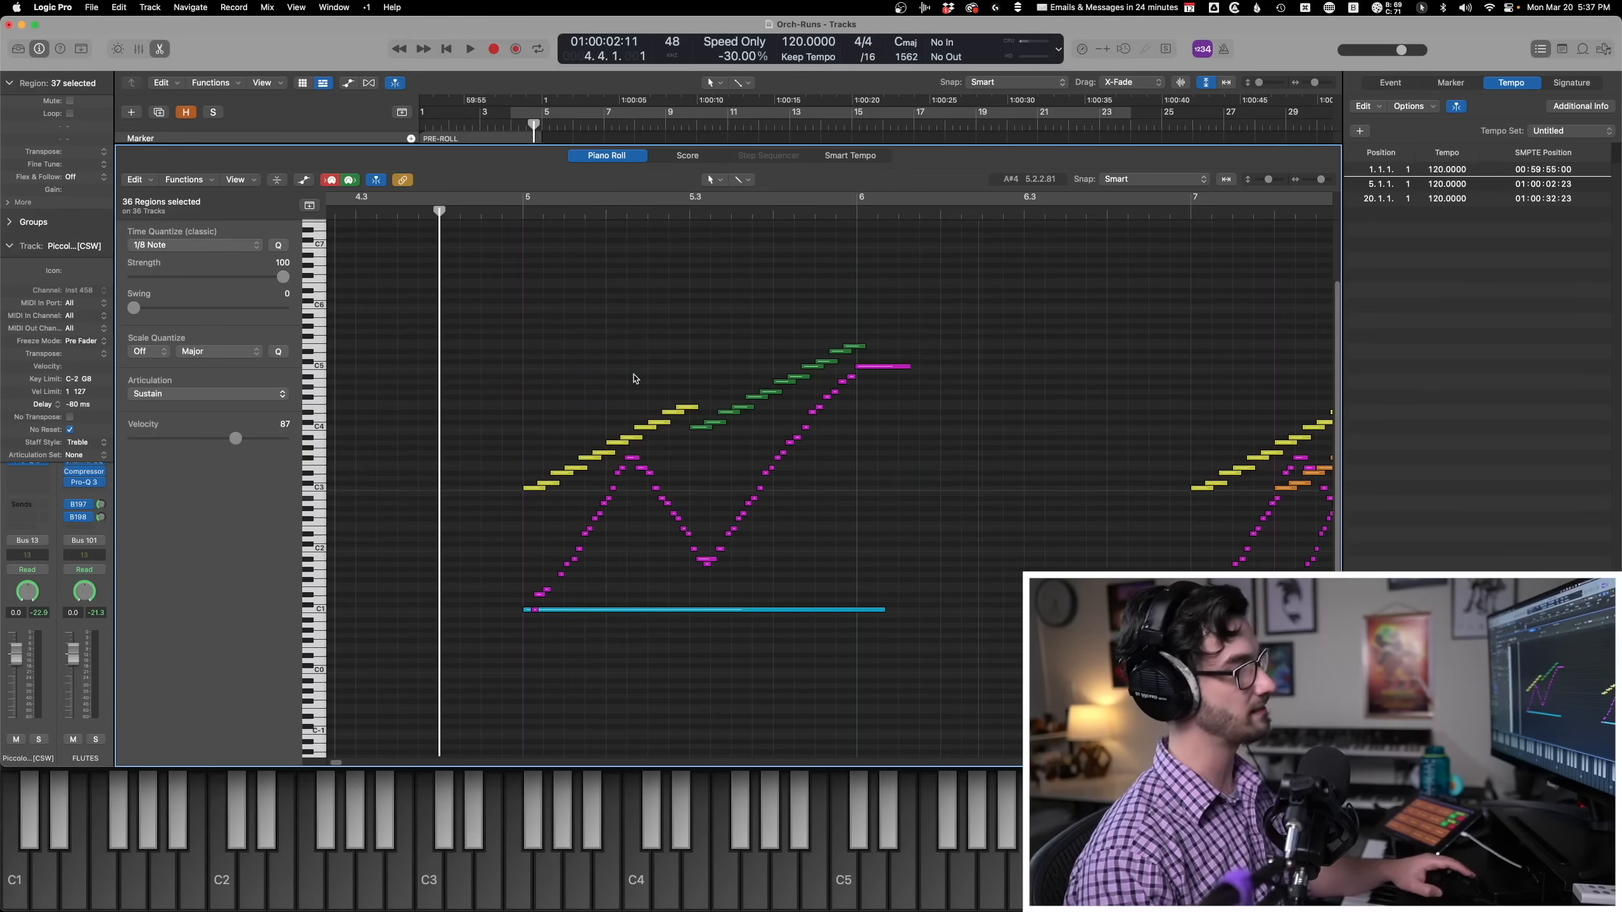
# Solo the Violin 1 Marc and Violin 2 Marc regions, show their notes in the Piano Roll and play back the run.
pyautogui.press('p')
pyautogui.scroll(-20, 655, 499)
pyautogui.scroll(10, 603, 564)
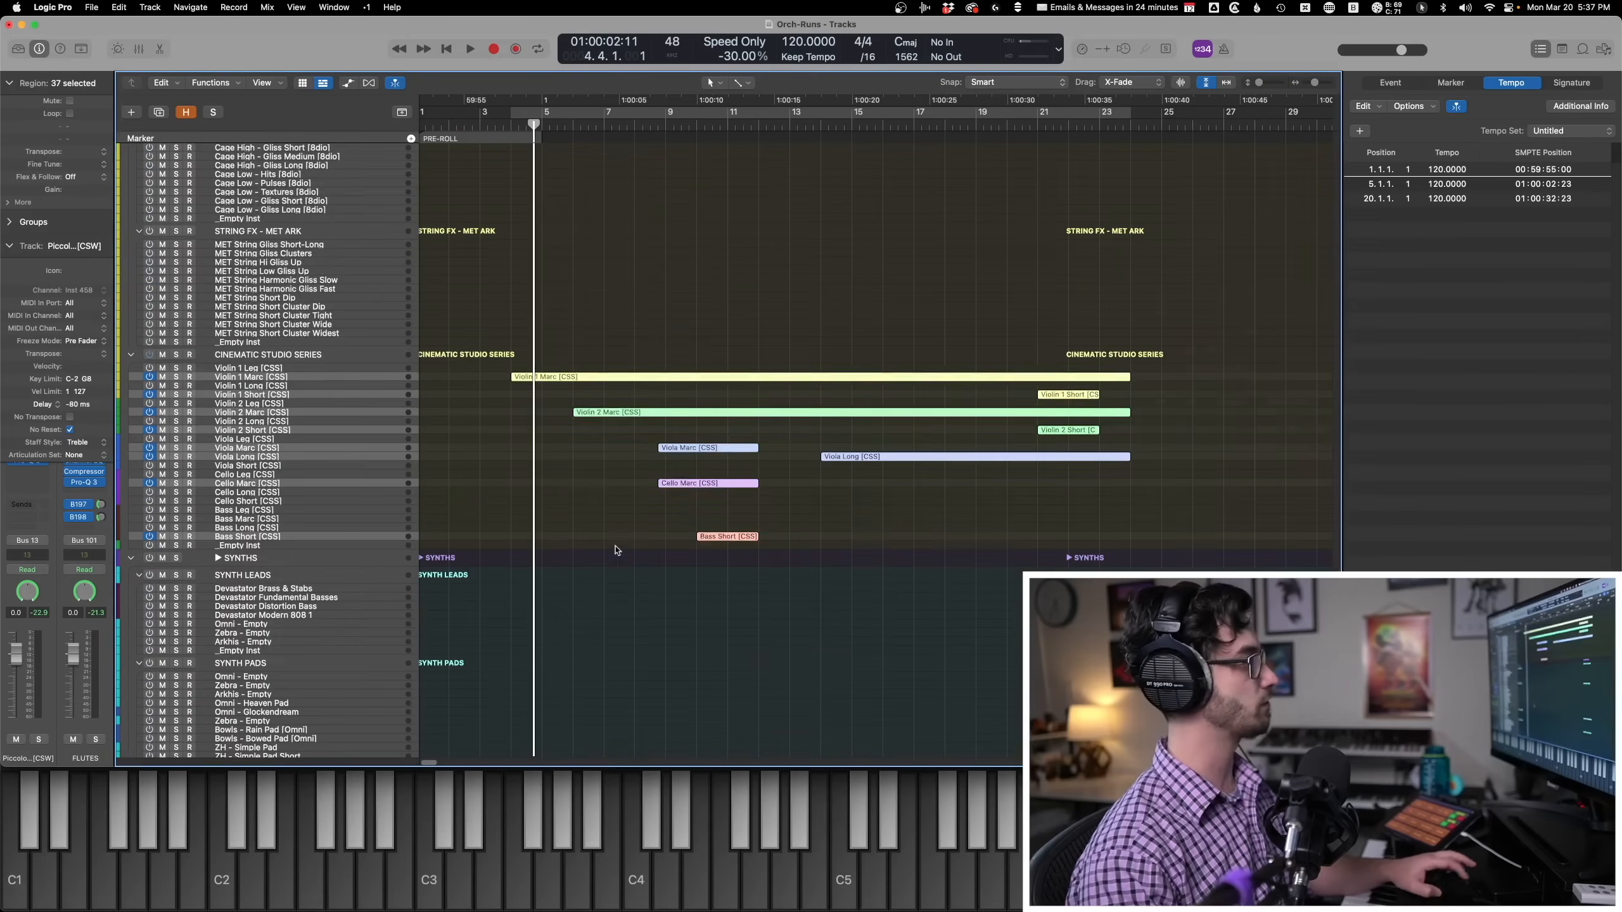
pyautogui.moveTo(615, 540); pyautogui.dragTo(549, 375)
pyautogui.press('p')
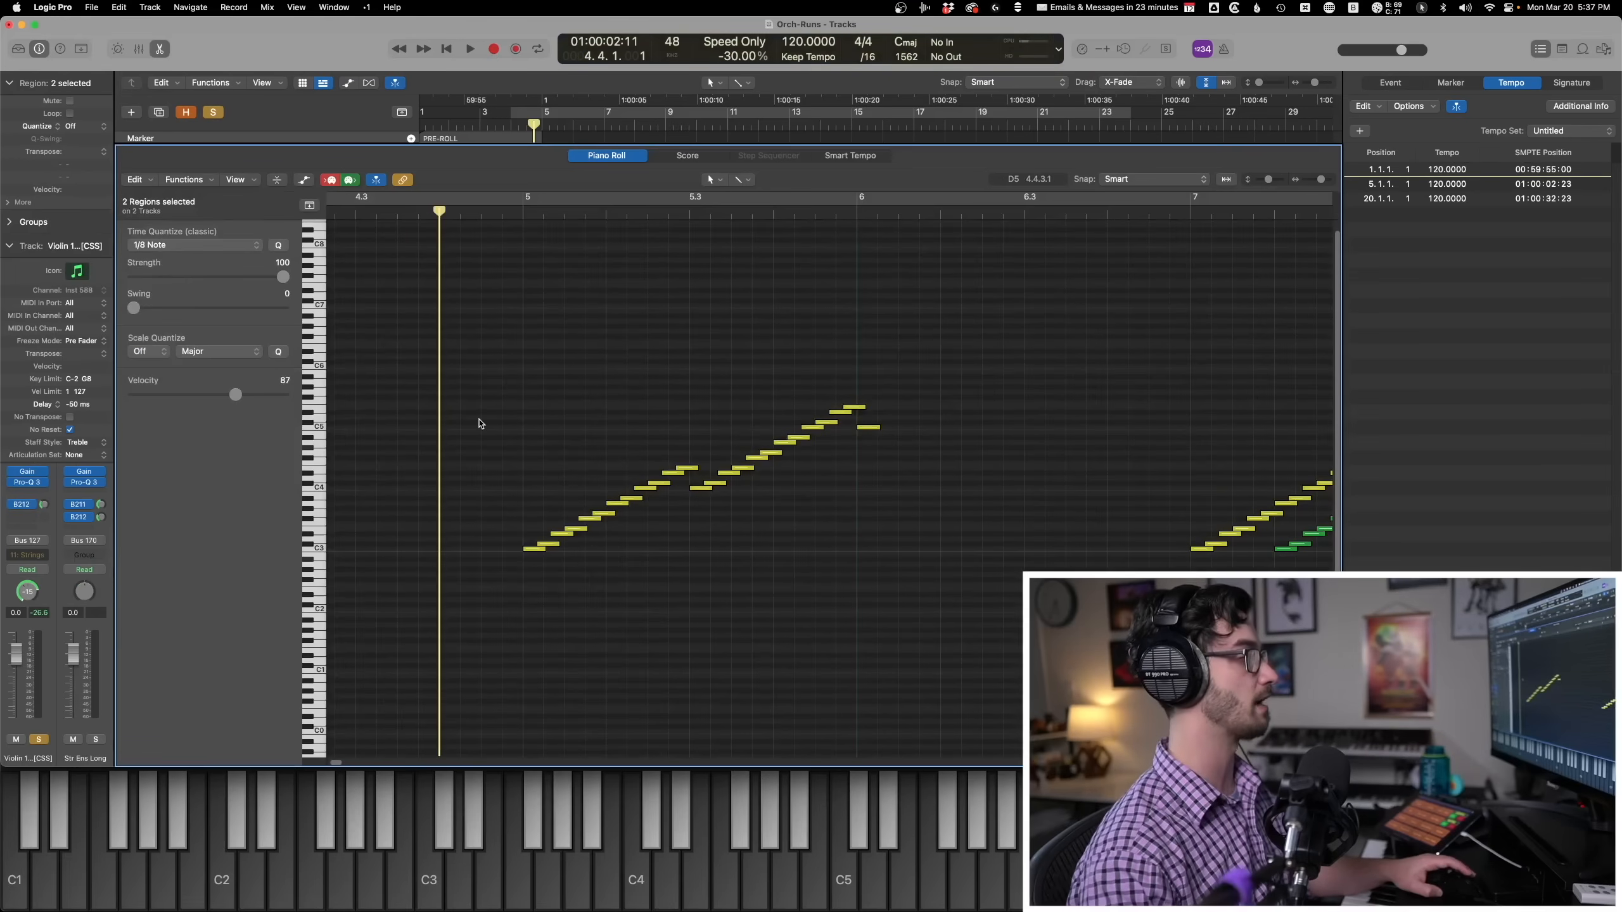
pyautogui.press('space')
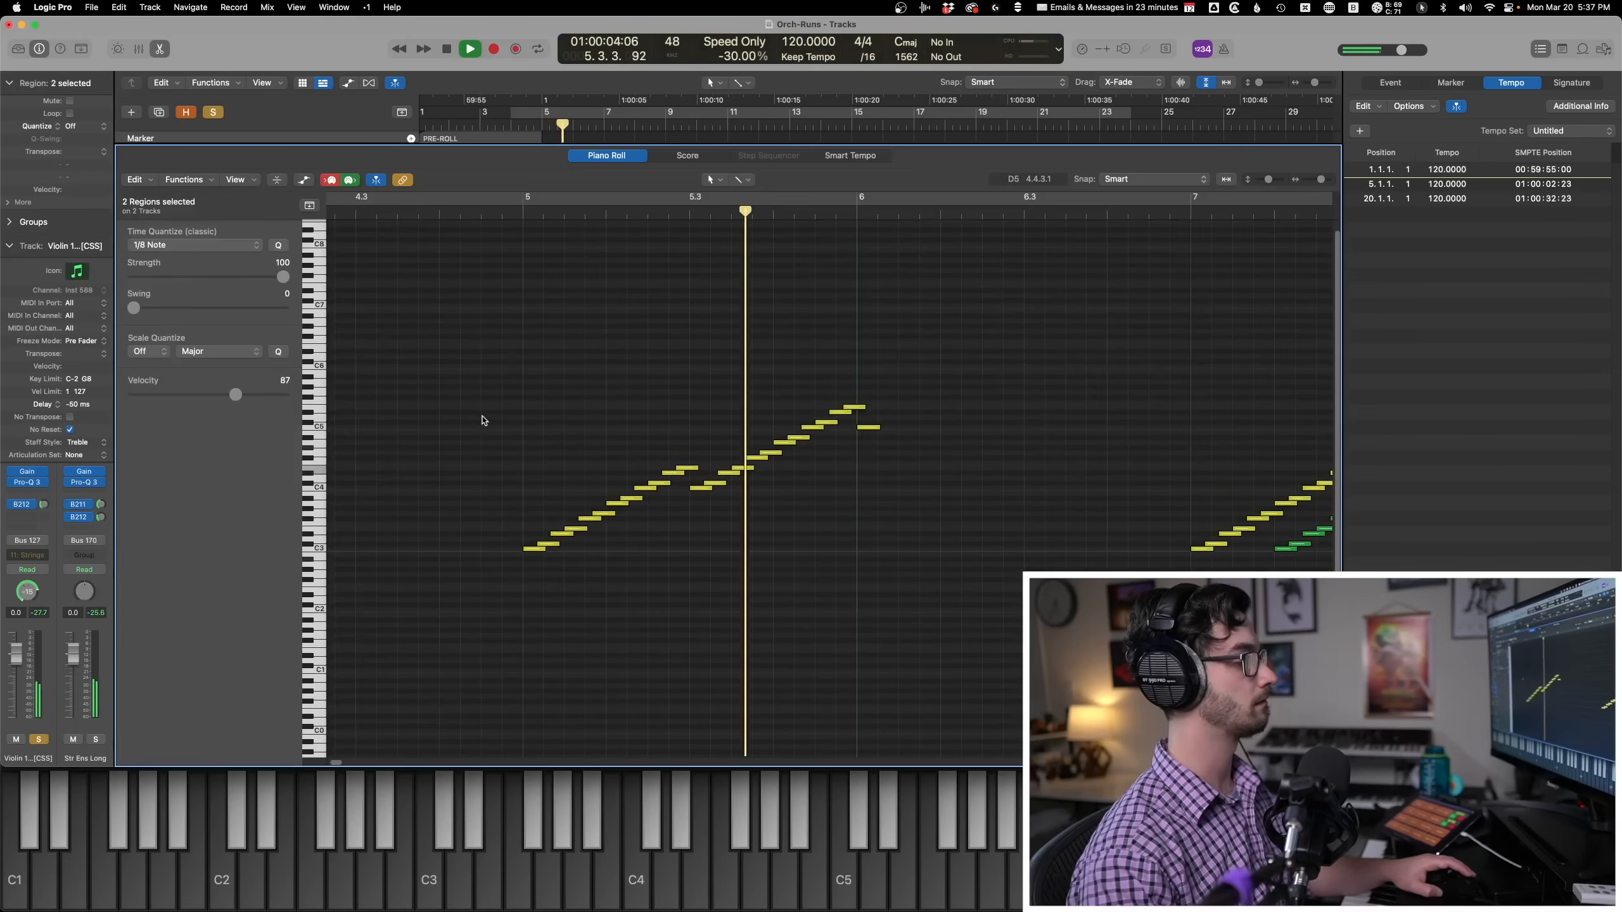
pyautogui.press('space')
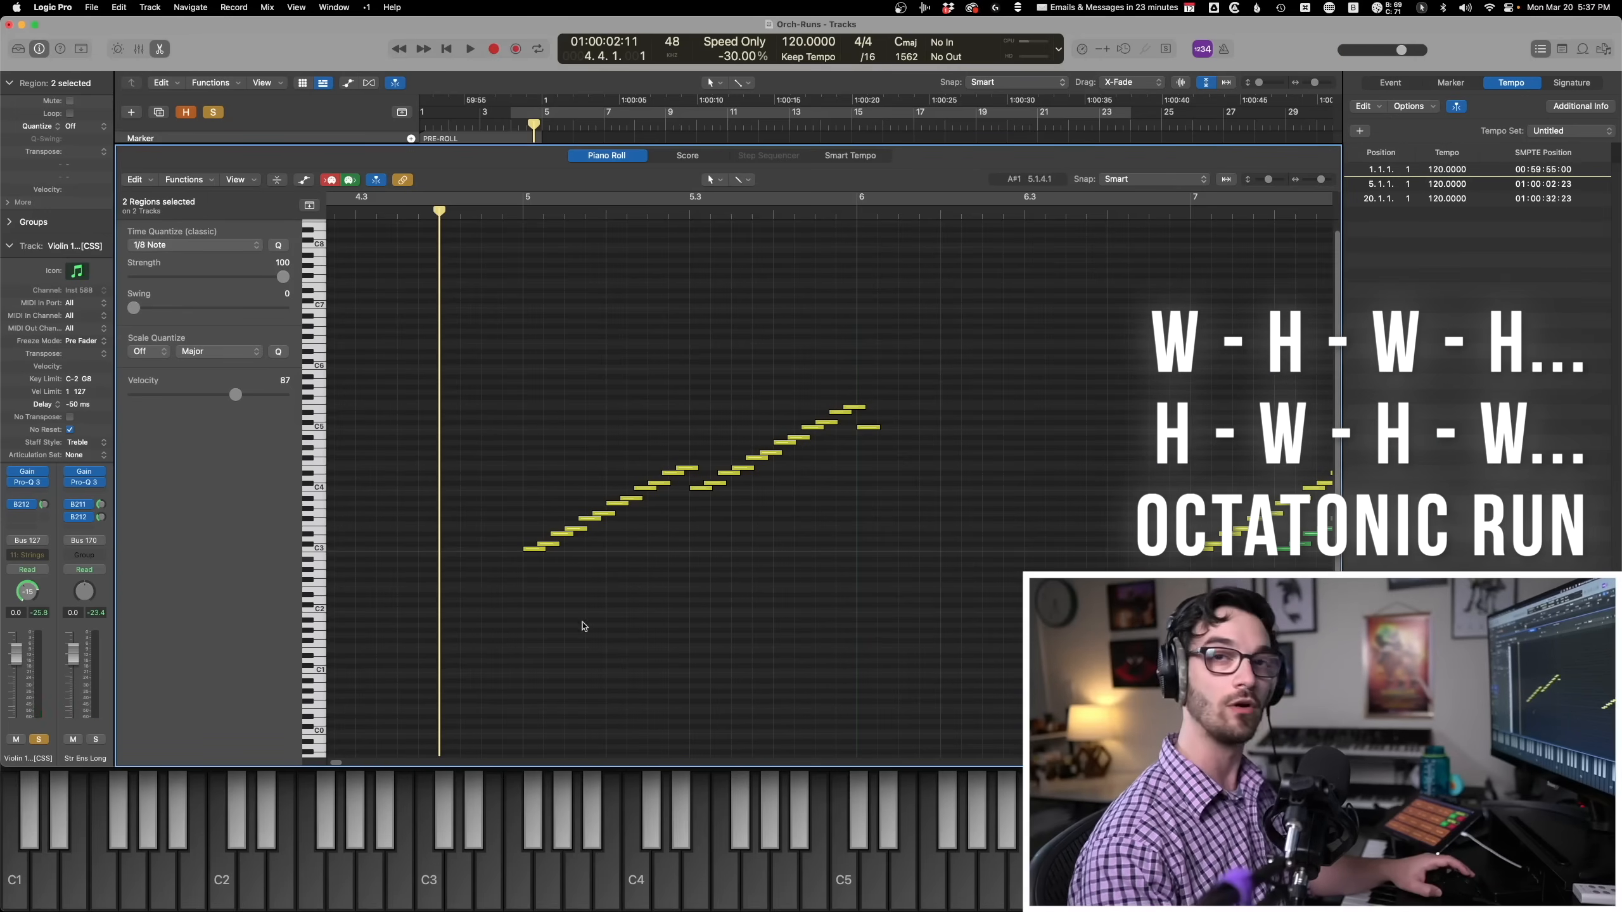
# Clear the solo and select the PIANO SKETCH track for live playing.
pyautogui.press('e')
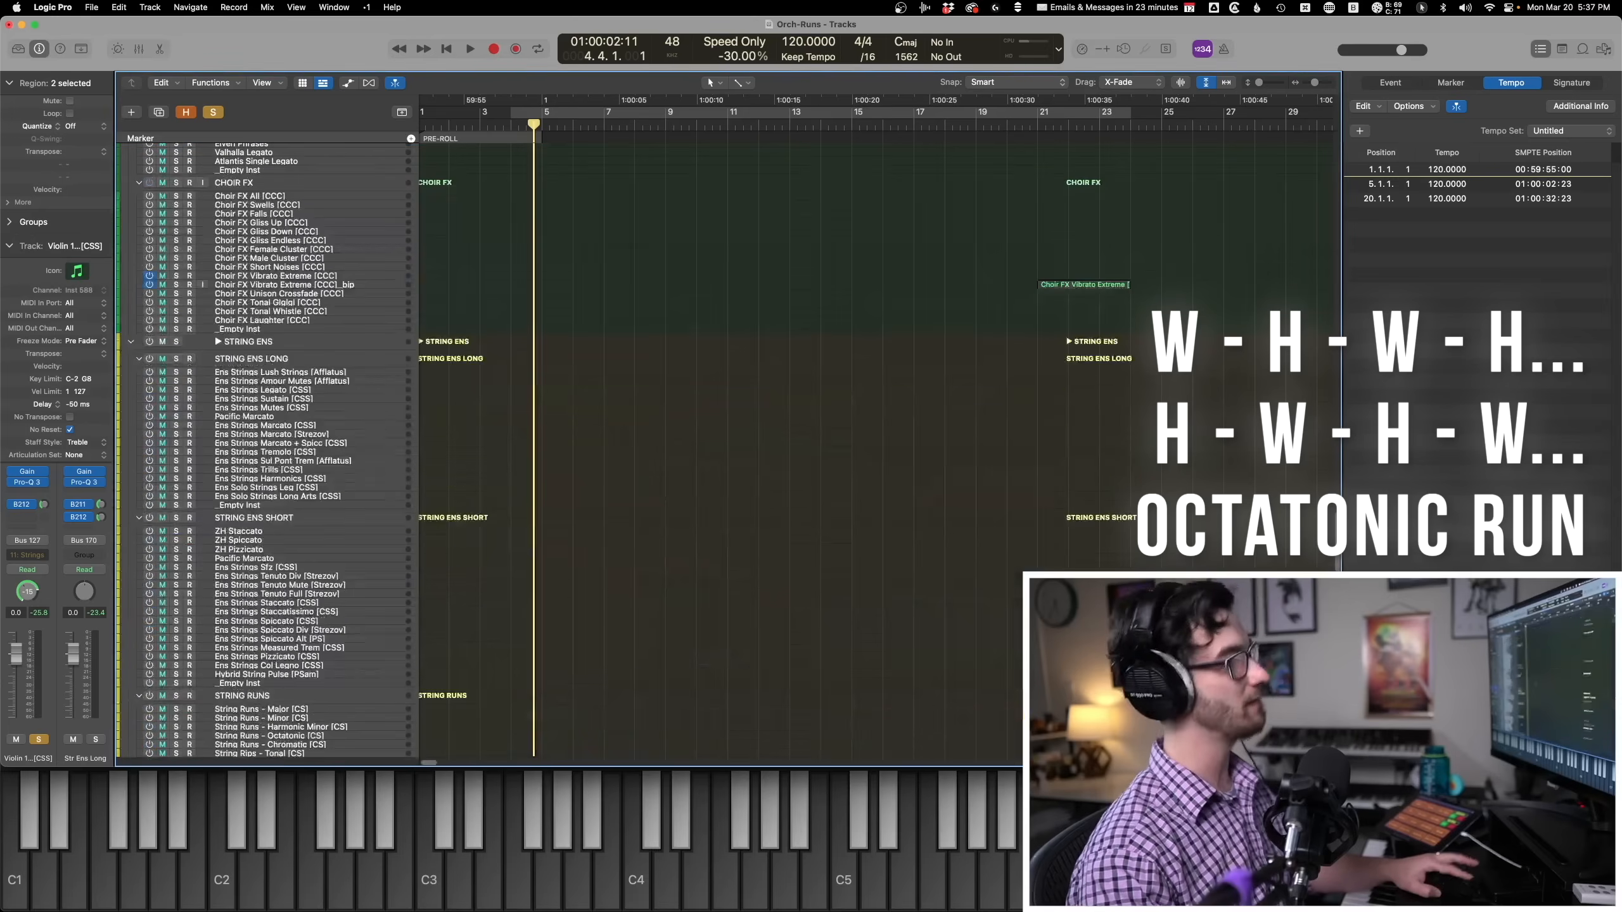
pyautogui.moveTo(1338, 558); pyautogui.dragTo(1338, 185)
pyautogui.click(850, 228)
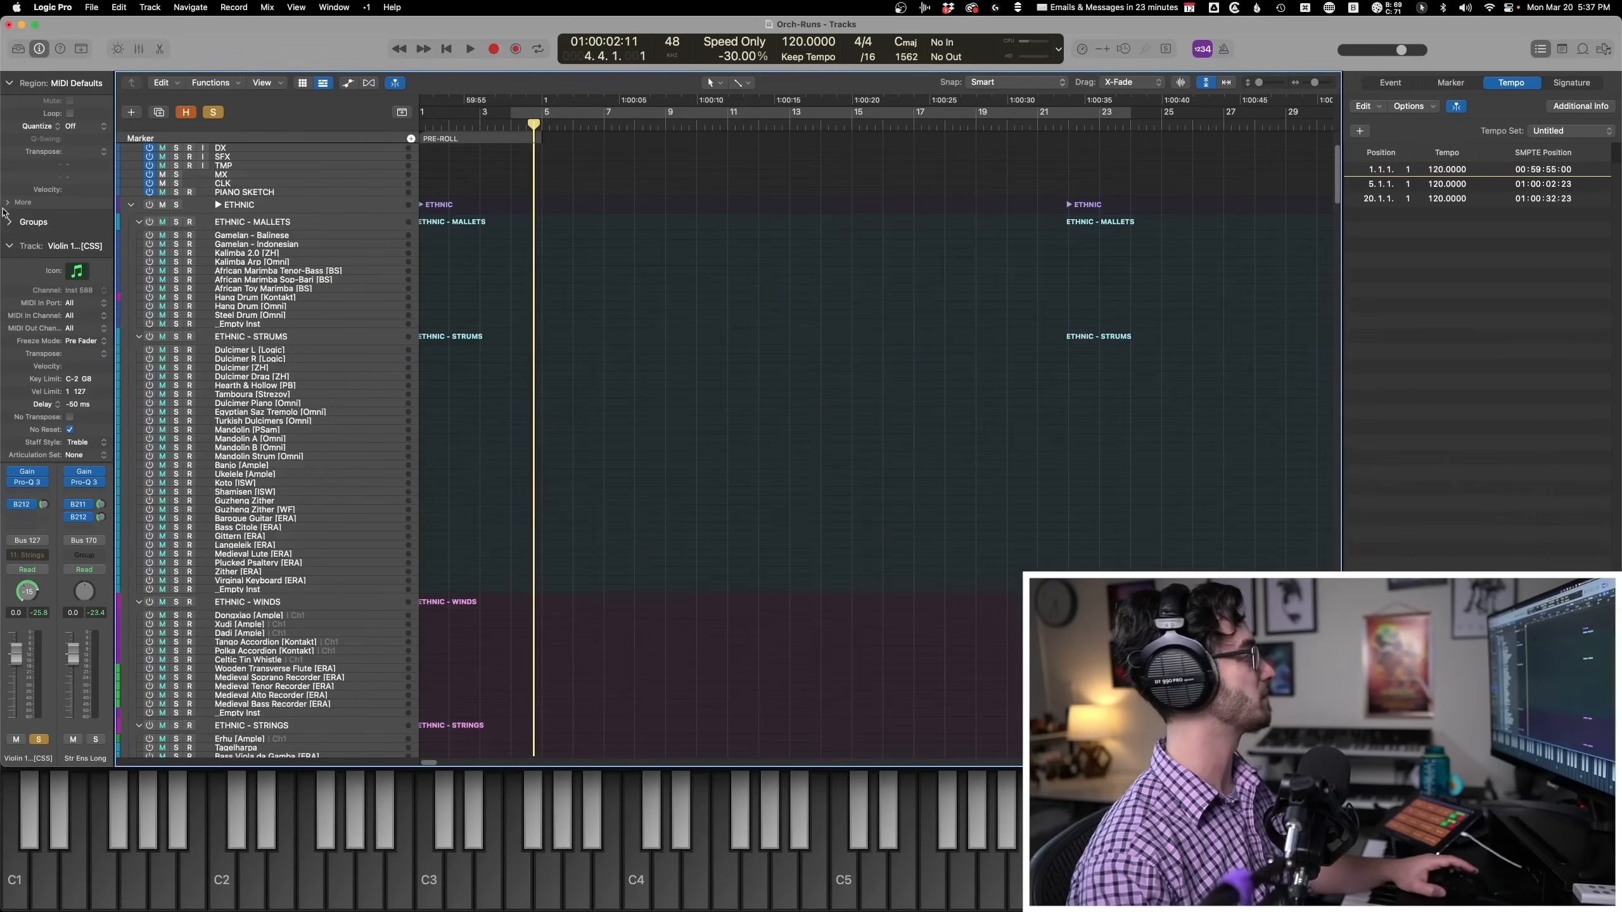
pyautogui.click(175, 192)
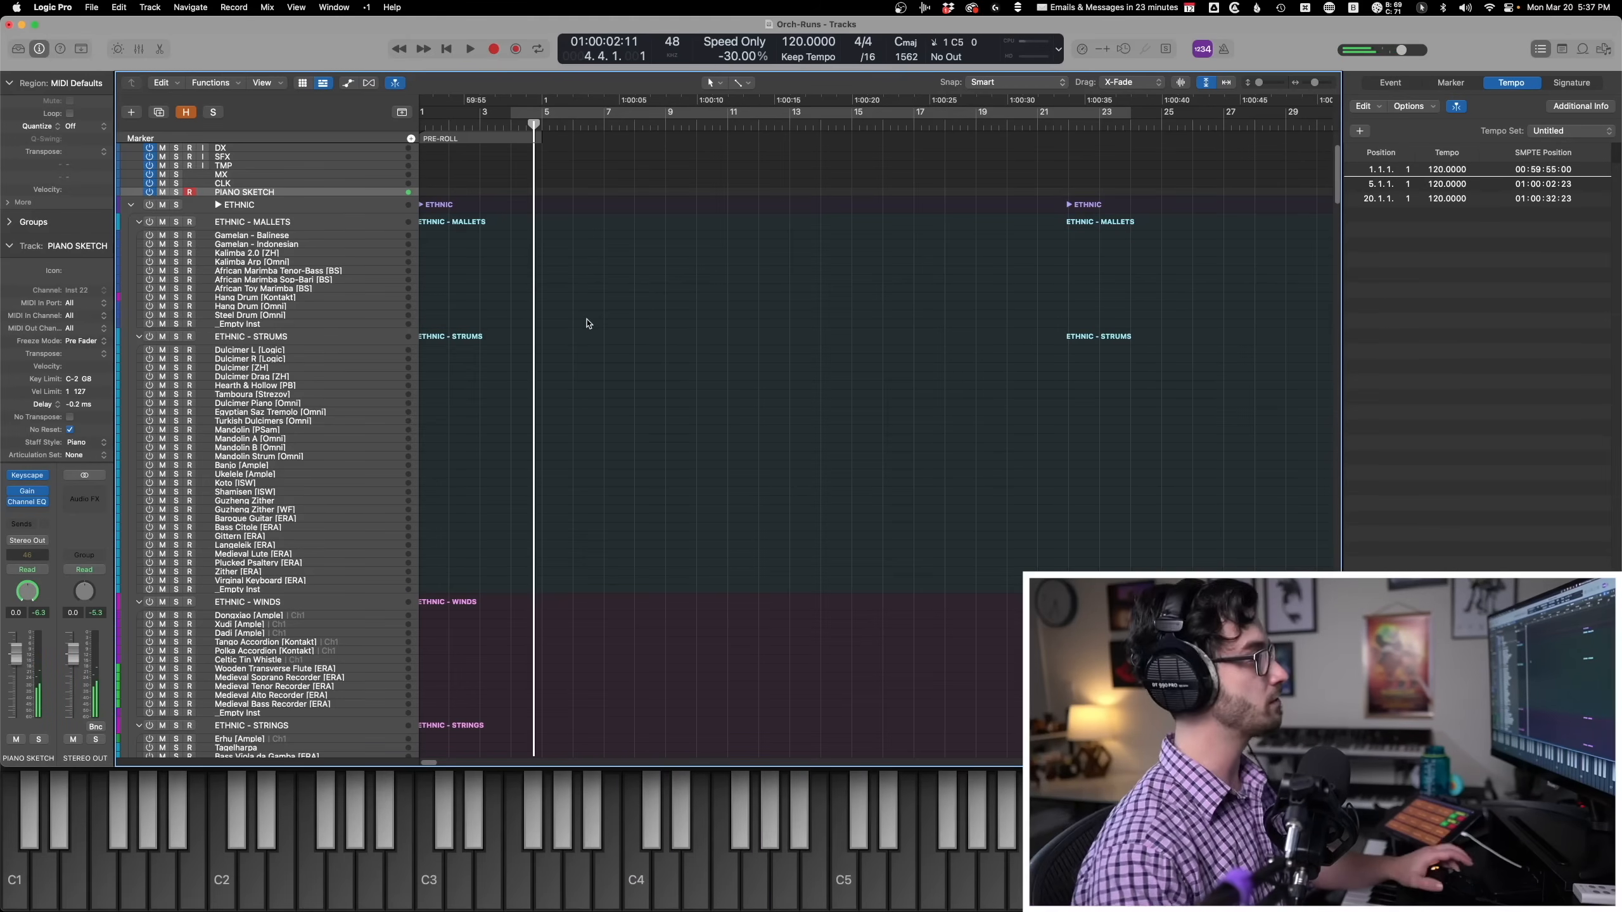
# Reopen the soloed Violin 1 Marc and Violin 2 Marc regions in the Piano Roll and play back the run again.
pyautogui.scroll(-20, 570, 564)
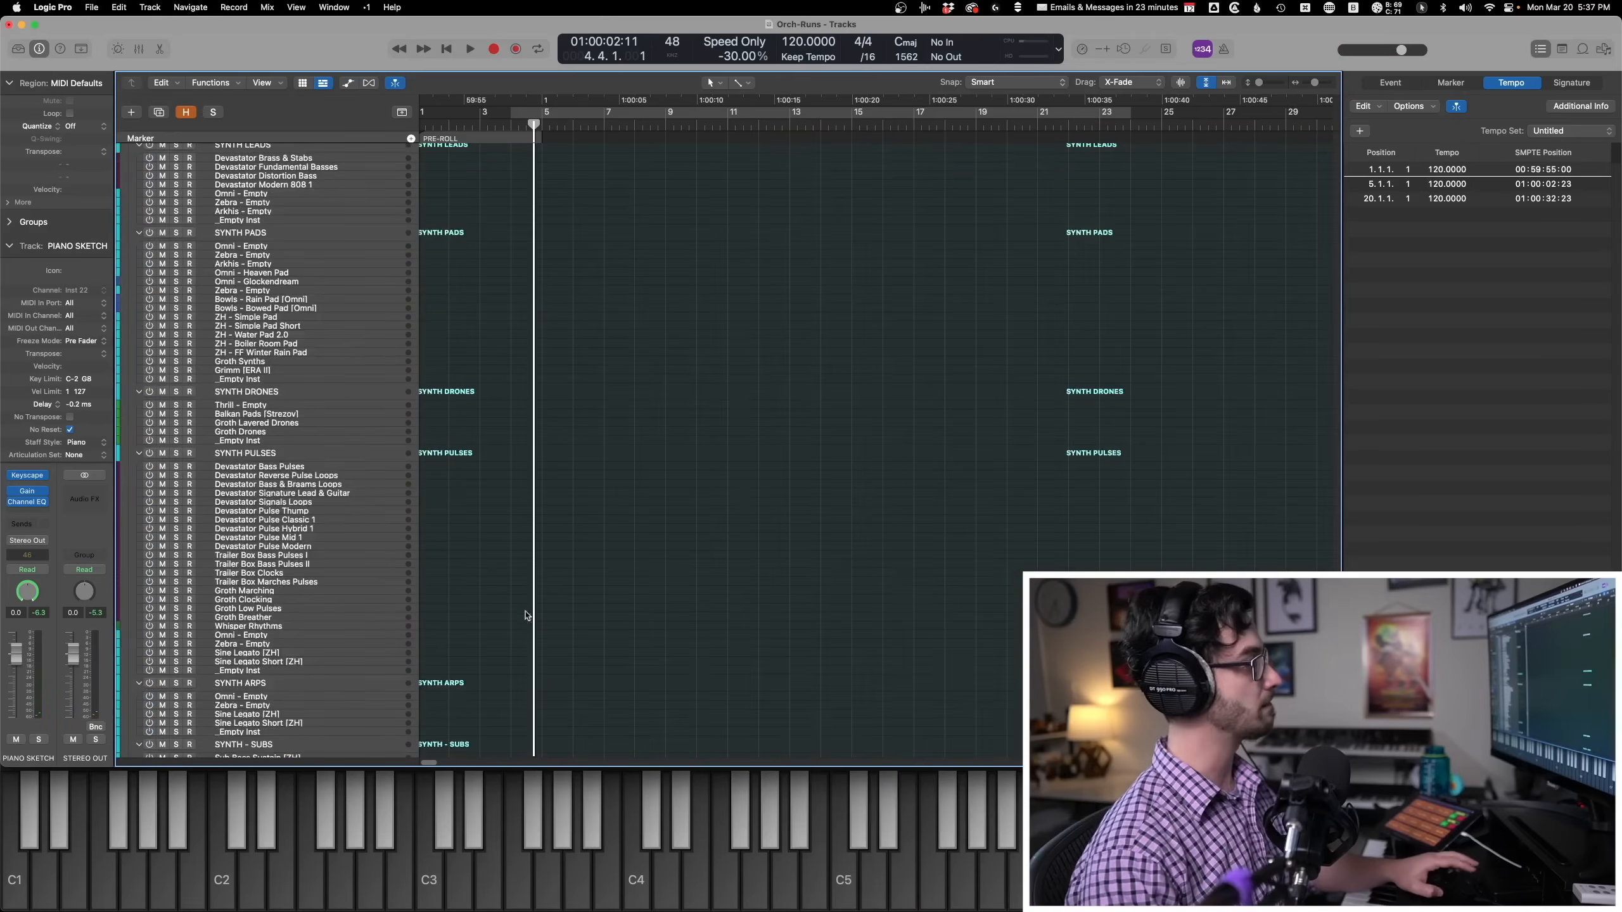
pyautogui.moveTo(570, 564); pyautogui.dragTo(626, 245)
pyautogui.press('p')
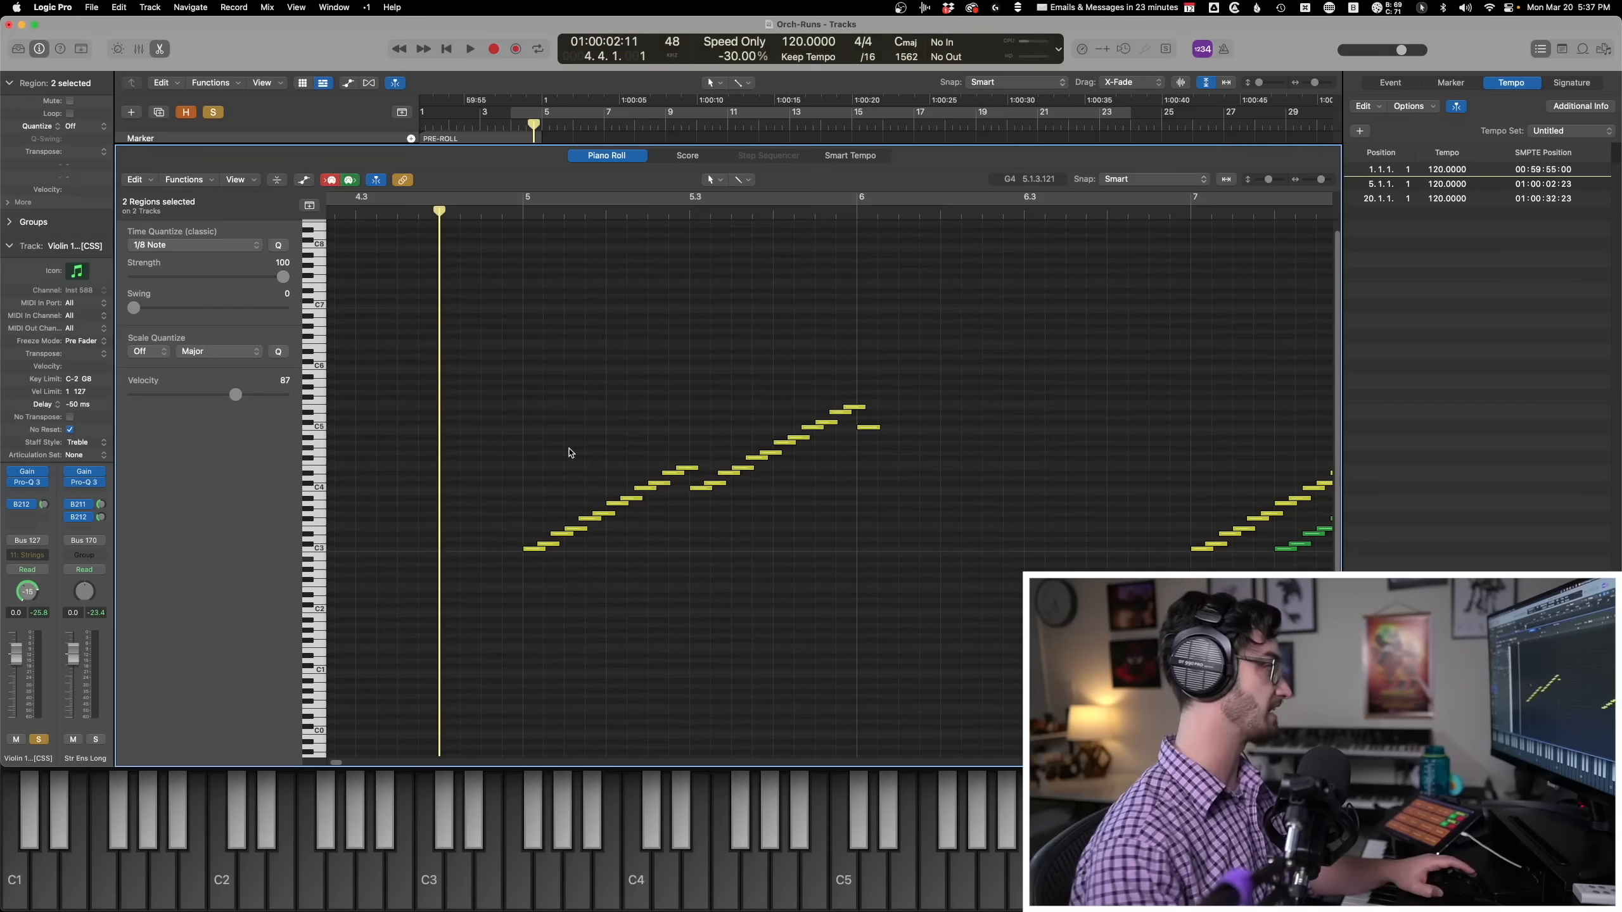
pyautogui.press('space')
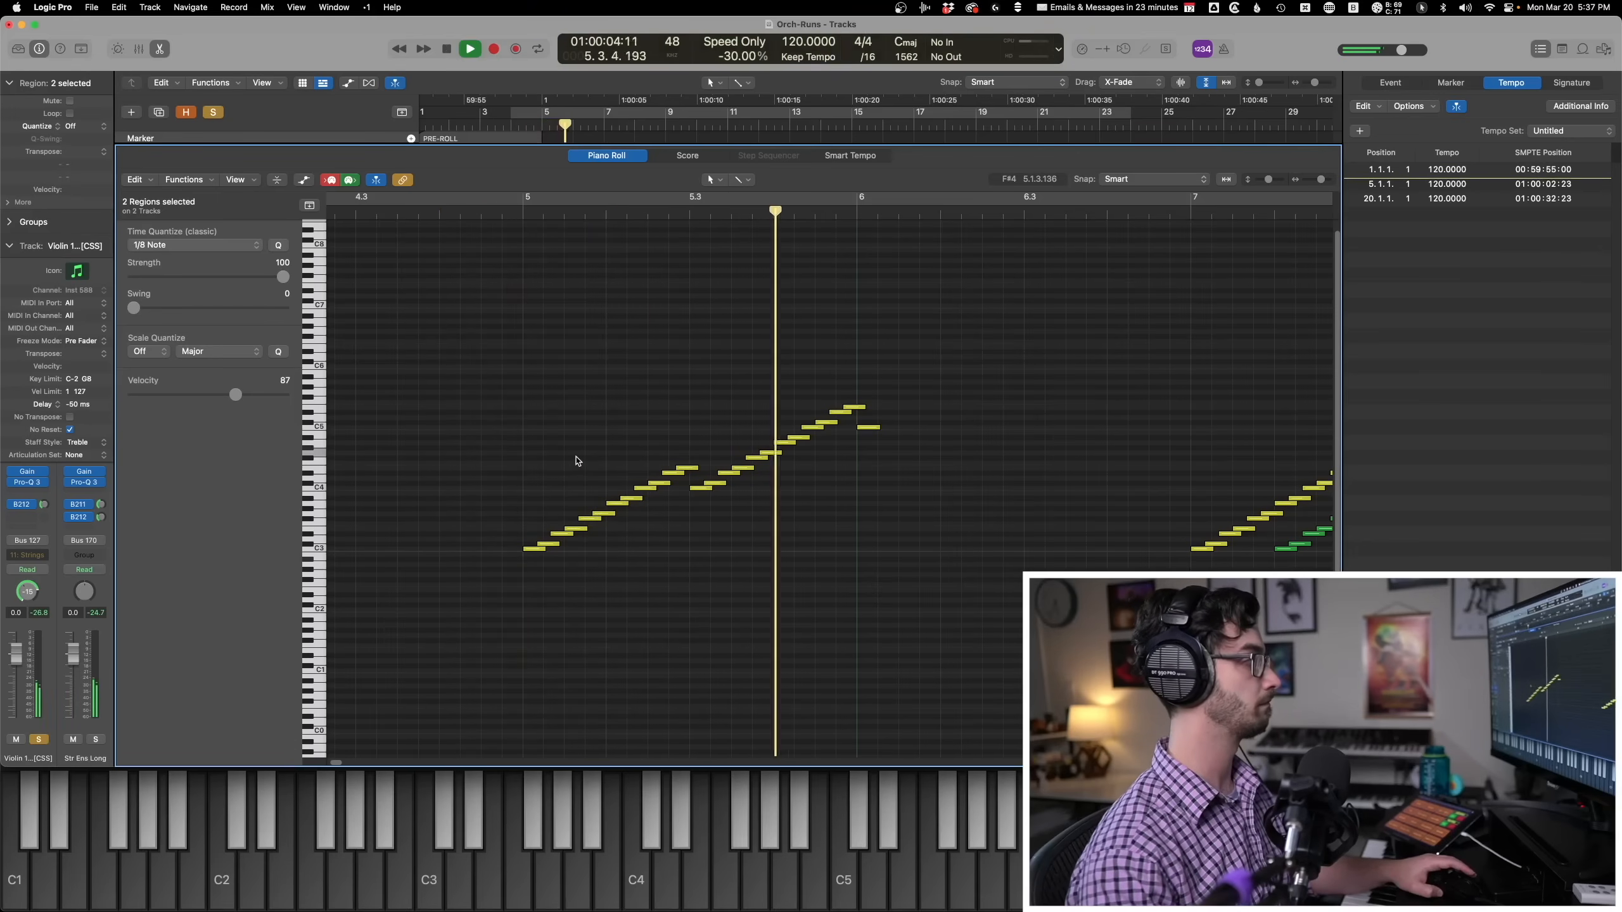
pyautogui.press('space')
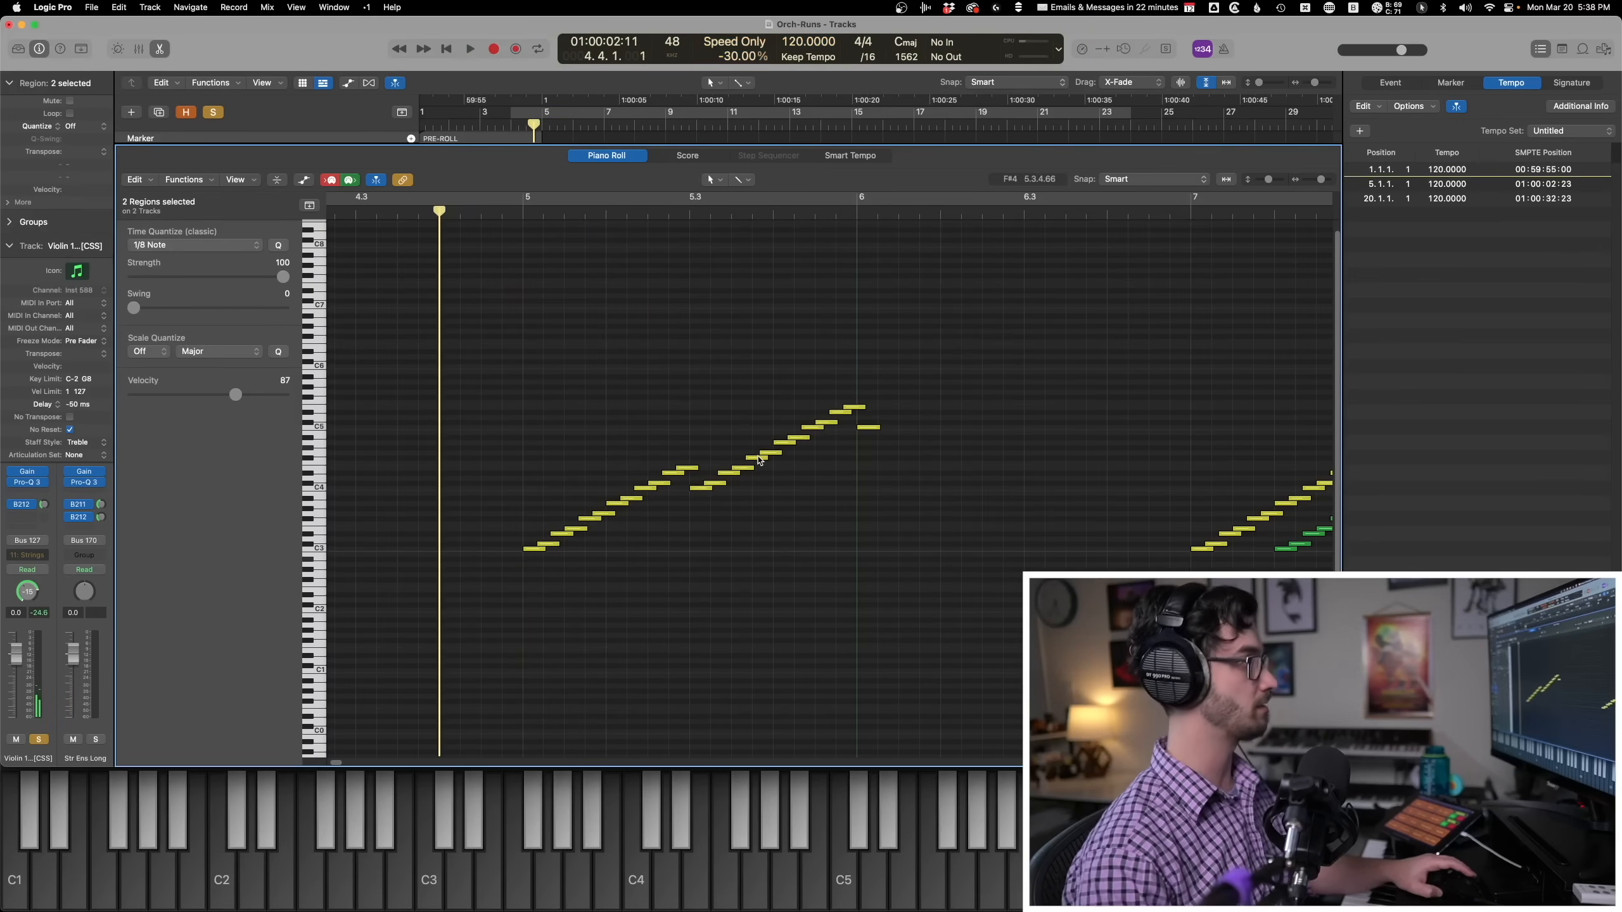
# Open the Piccolo, Flute, Oboe and first Clarinet Marc-Leg regions in the Piano Roll and play their opening run soloed.
pyautogui.press('alt+super+k')
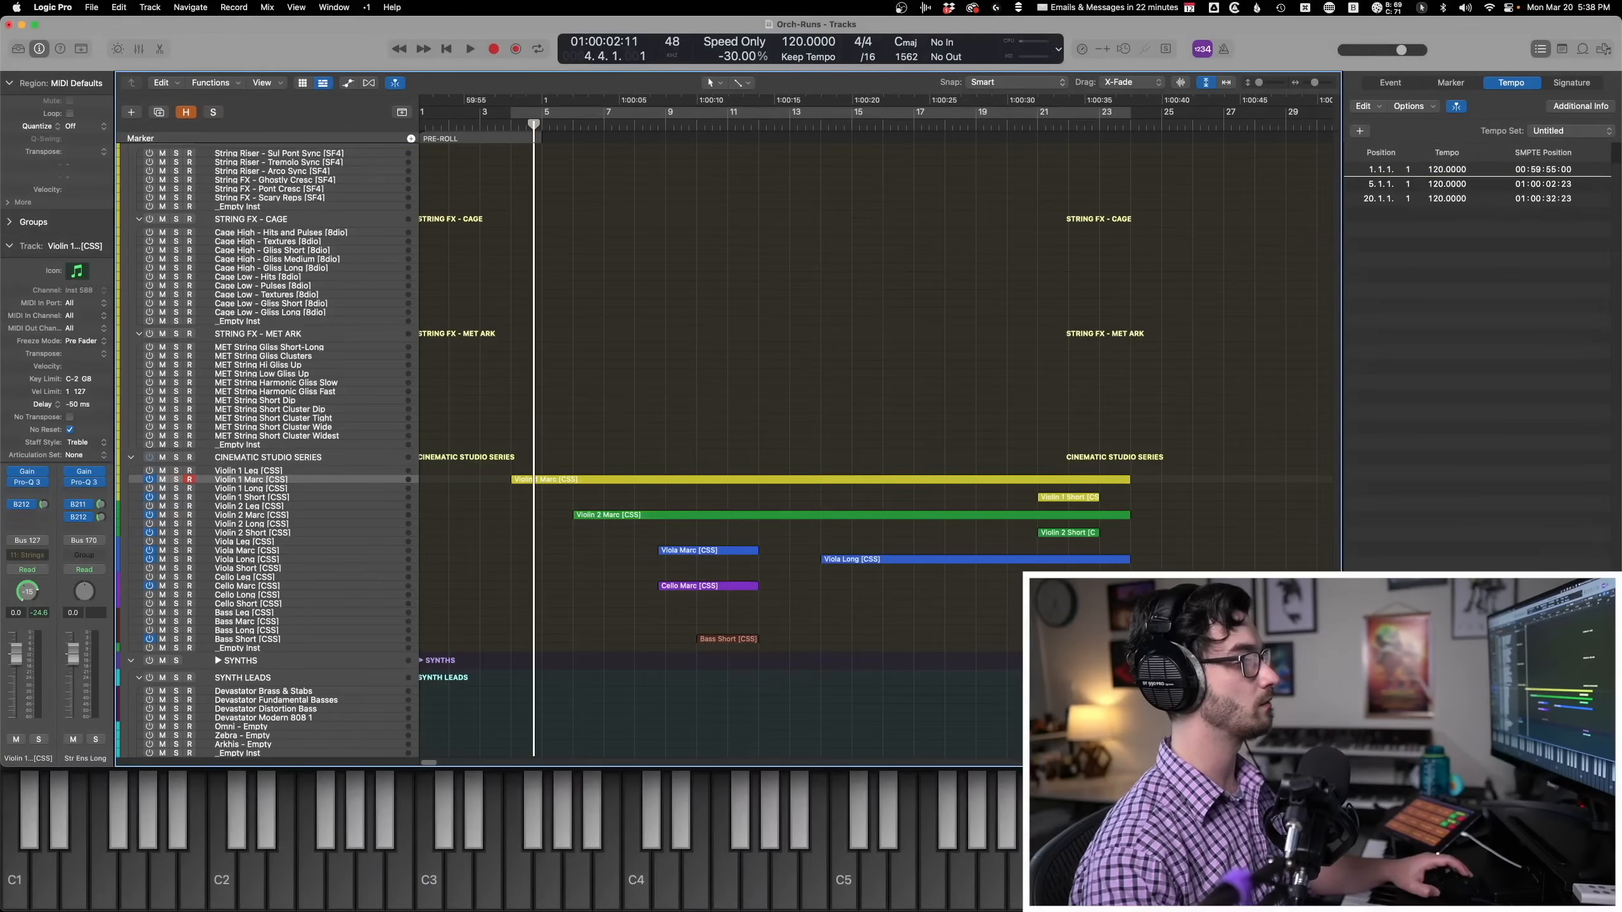
pyautogui.scroll(15, 1268, 288)
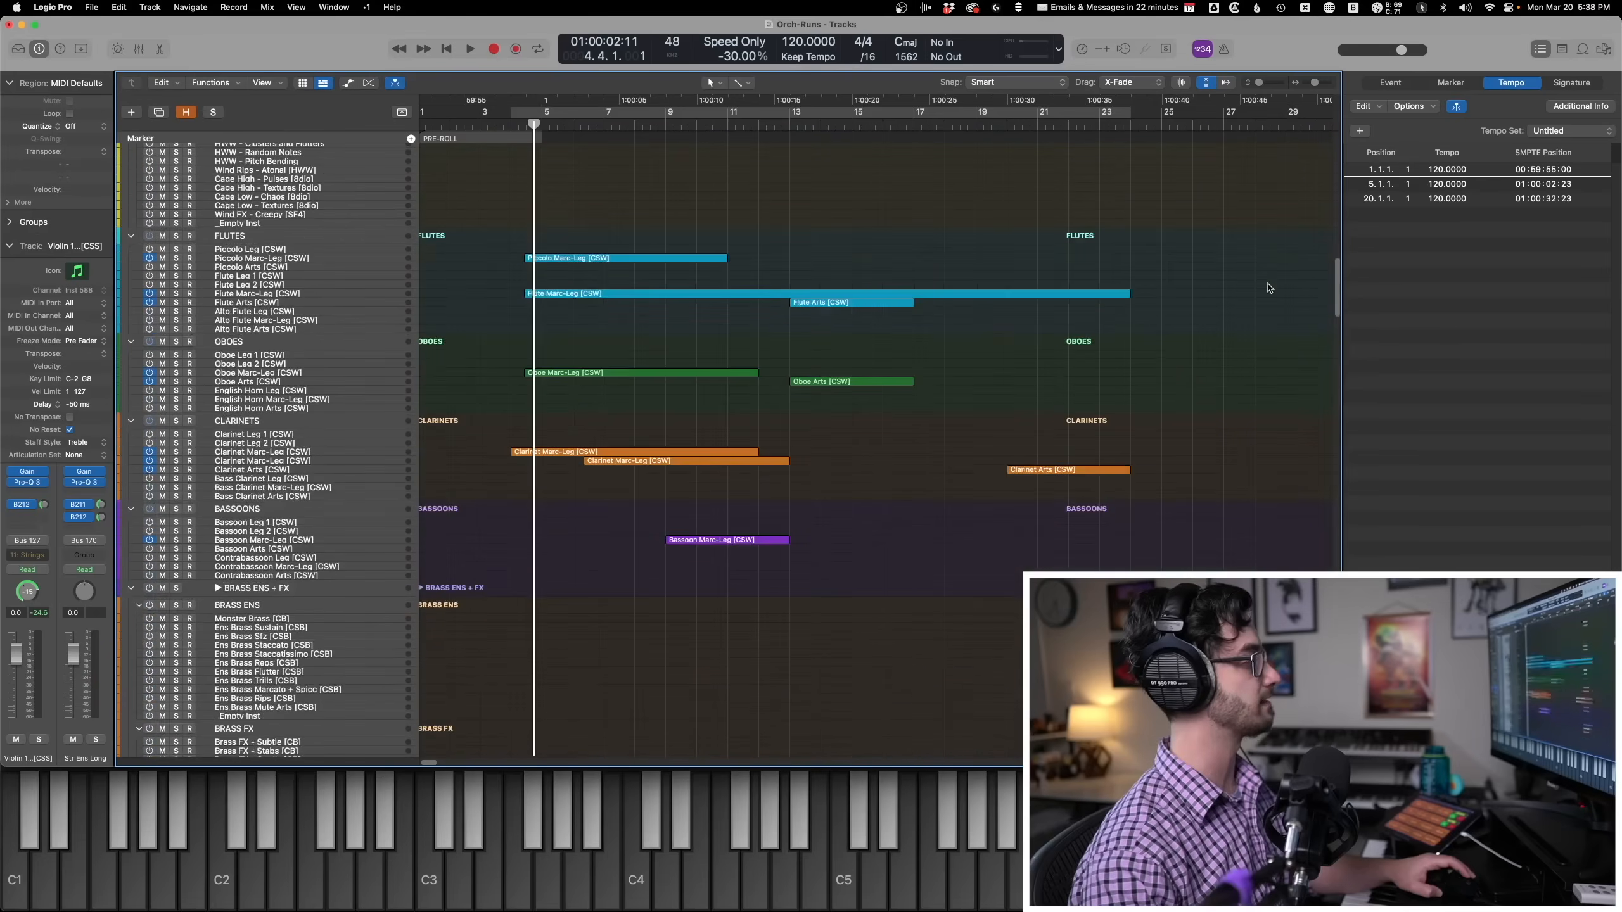
pyautogui.moveTo(535, 260); pyautogui.dragTo(550, 518)
pyautogui.press('p')
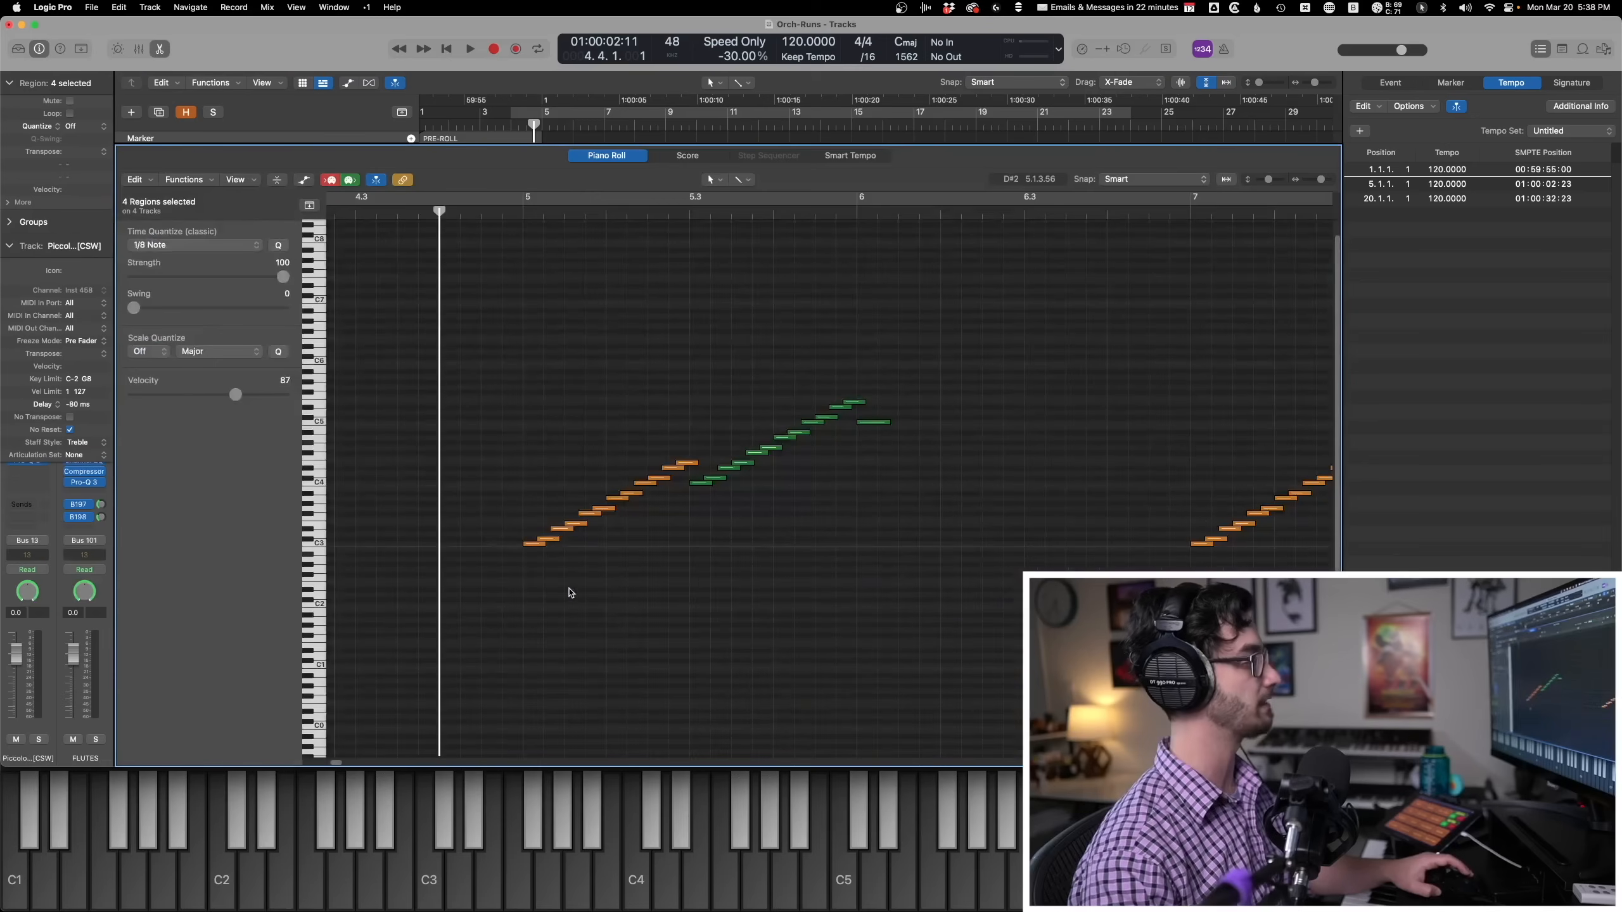
pyautogui.press('s')
pyautogui.press('space')
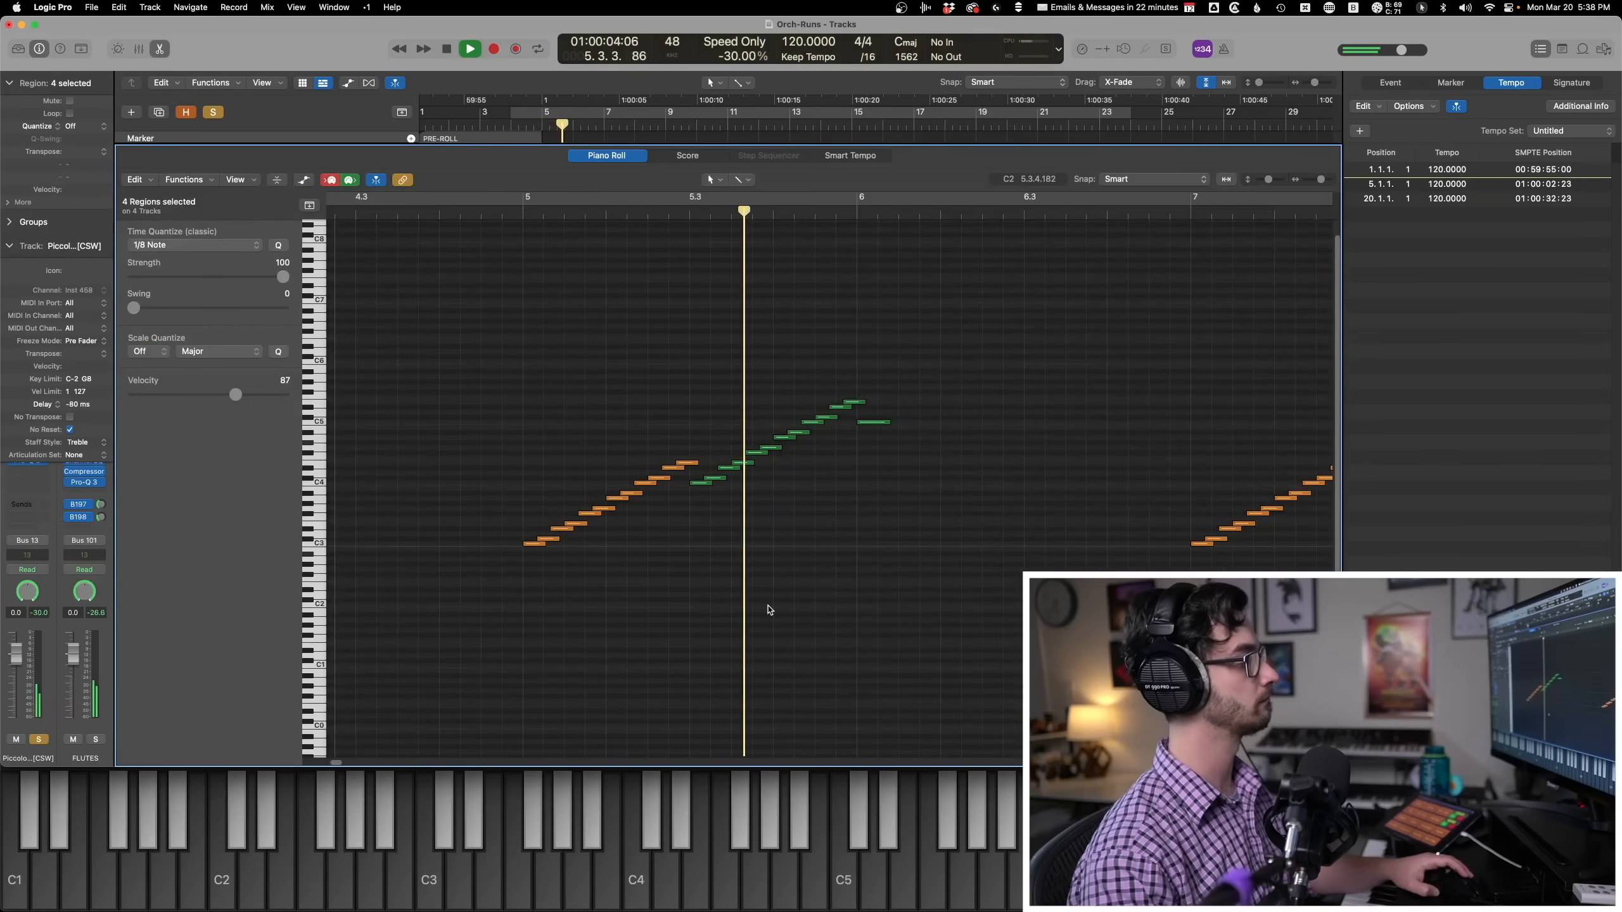
pyautogui.press('space')
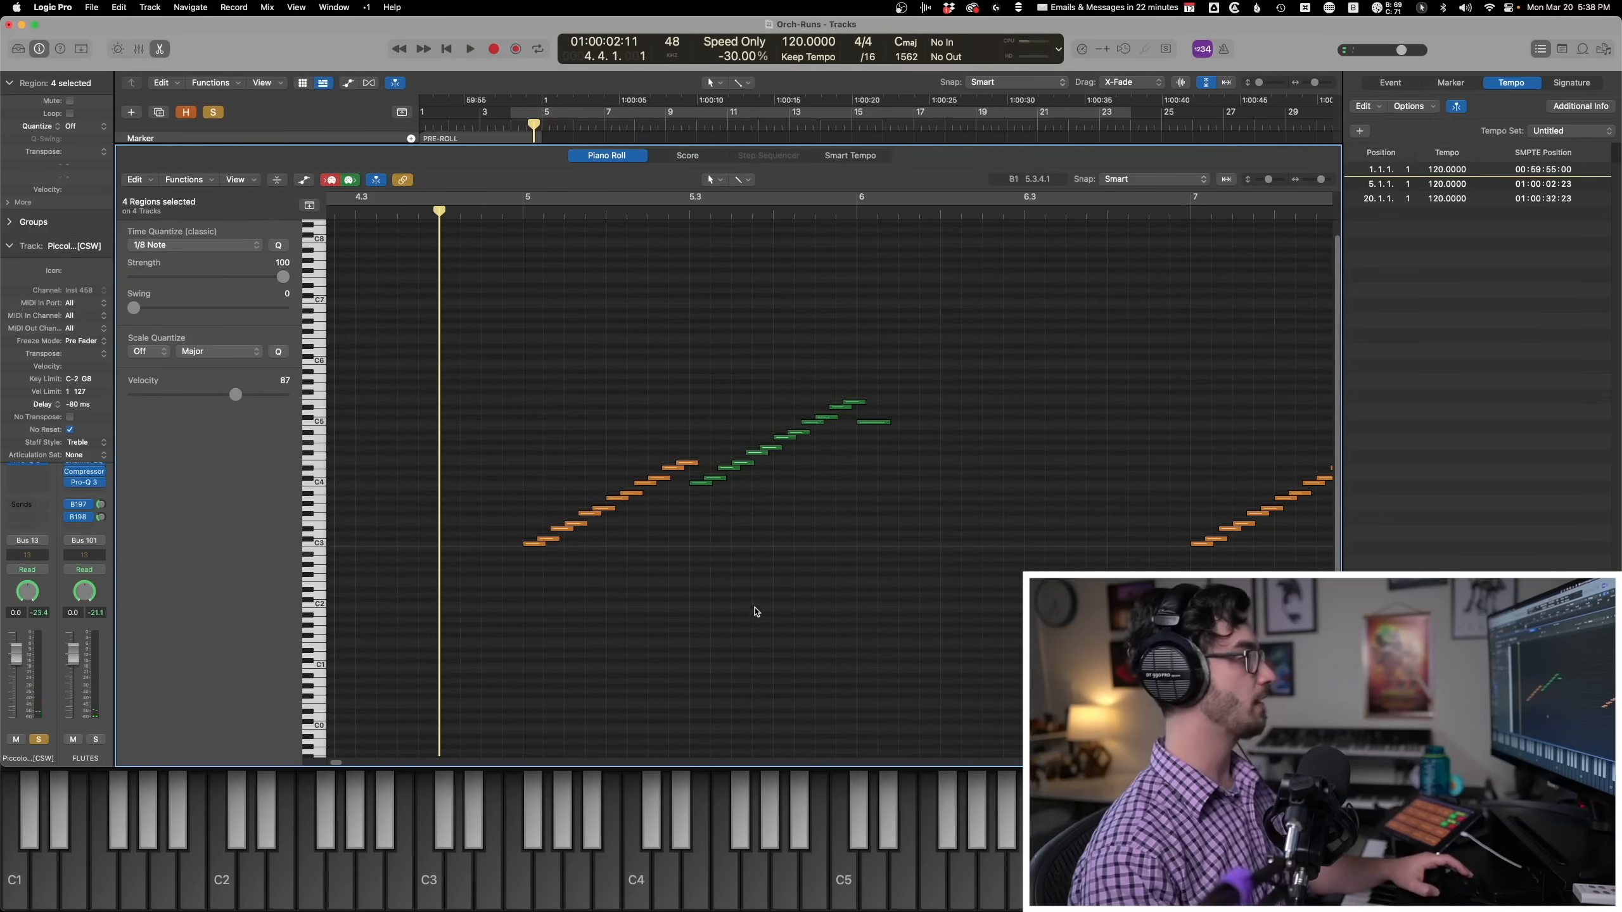
# Open only the first Clarinet Marc-Leg region in the Piano Roll and play its part of the run soloed.
pyautogui.press('p')
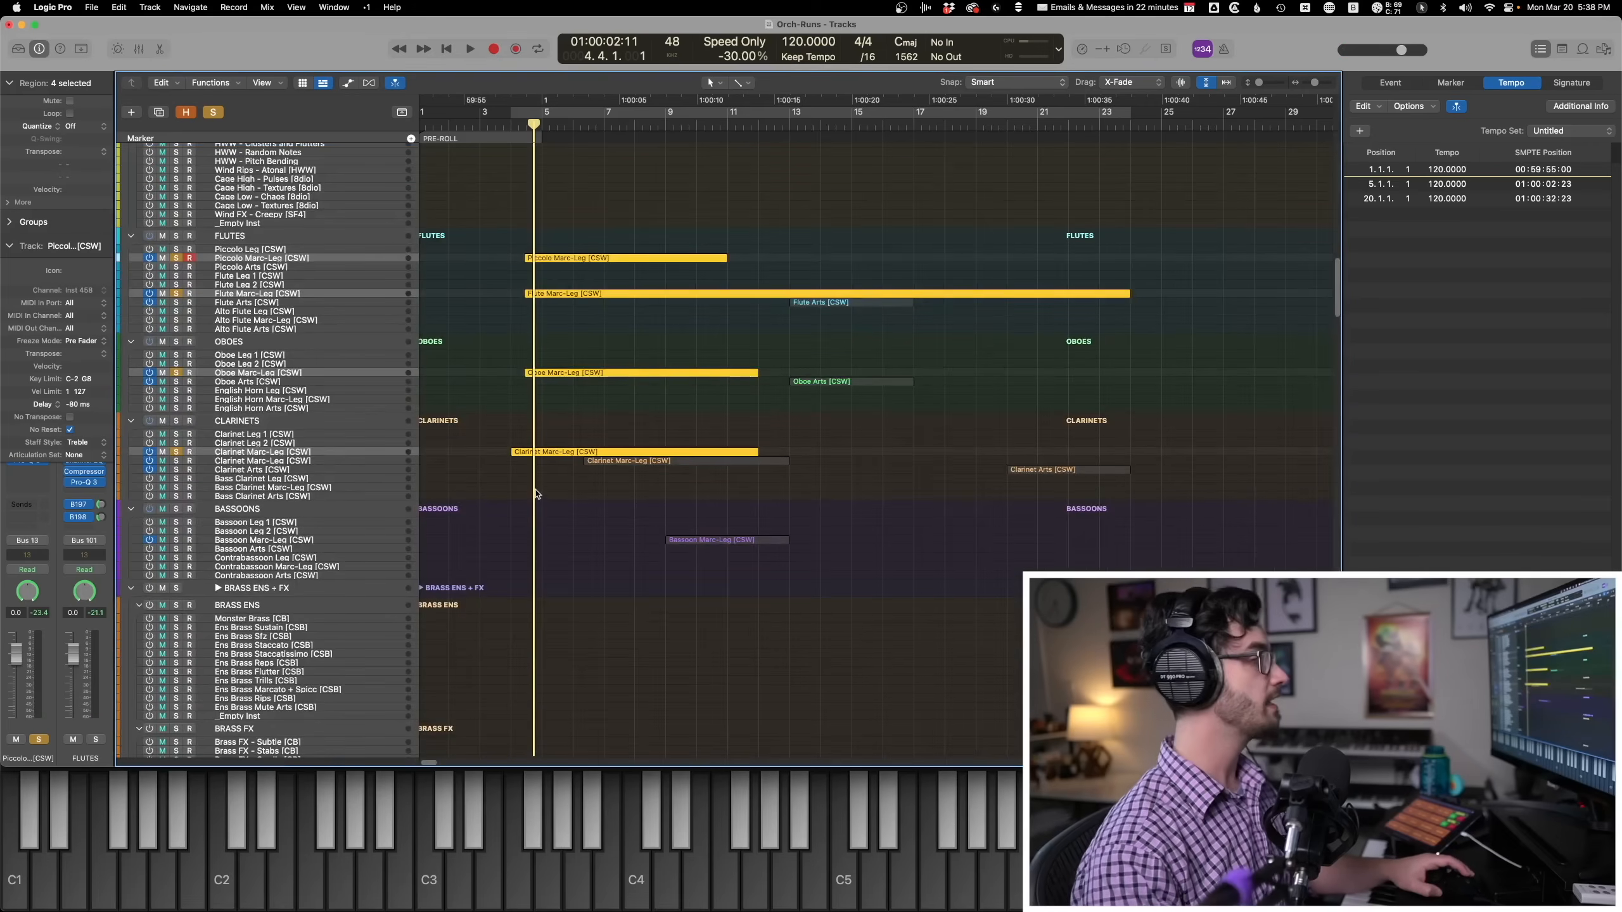
pyautogui.click(543, 452)
pyautogui.press('p')
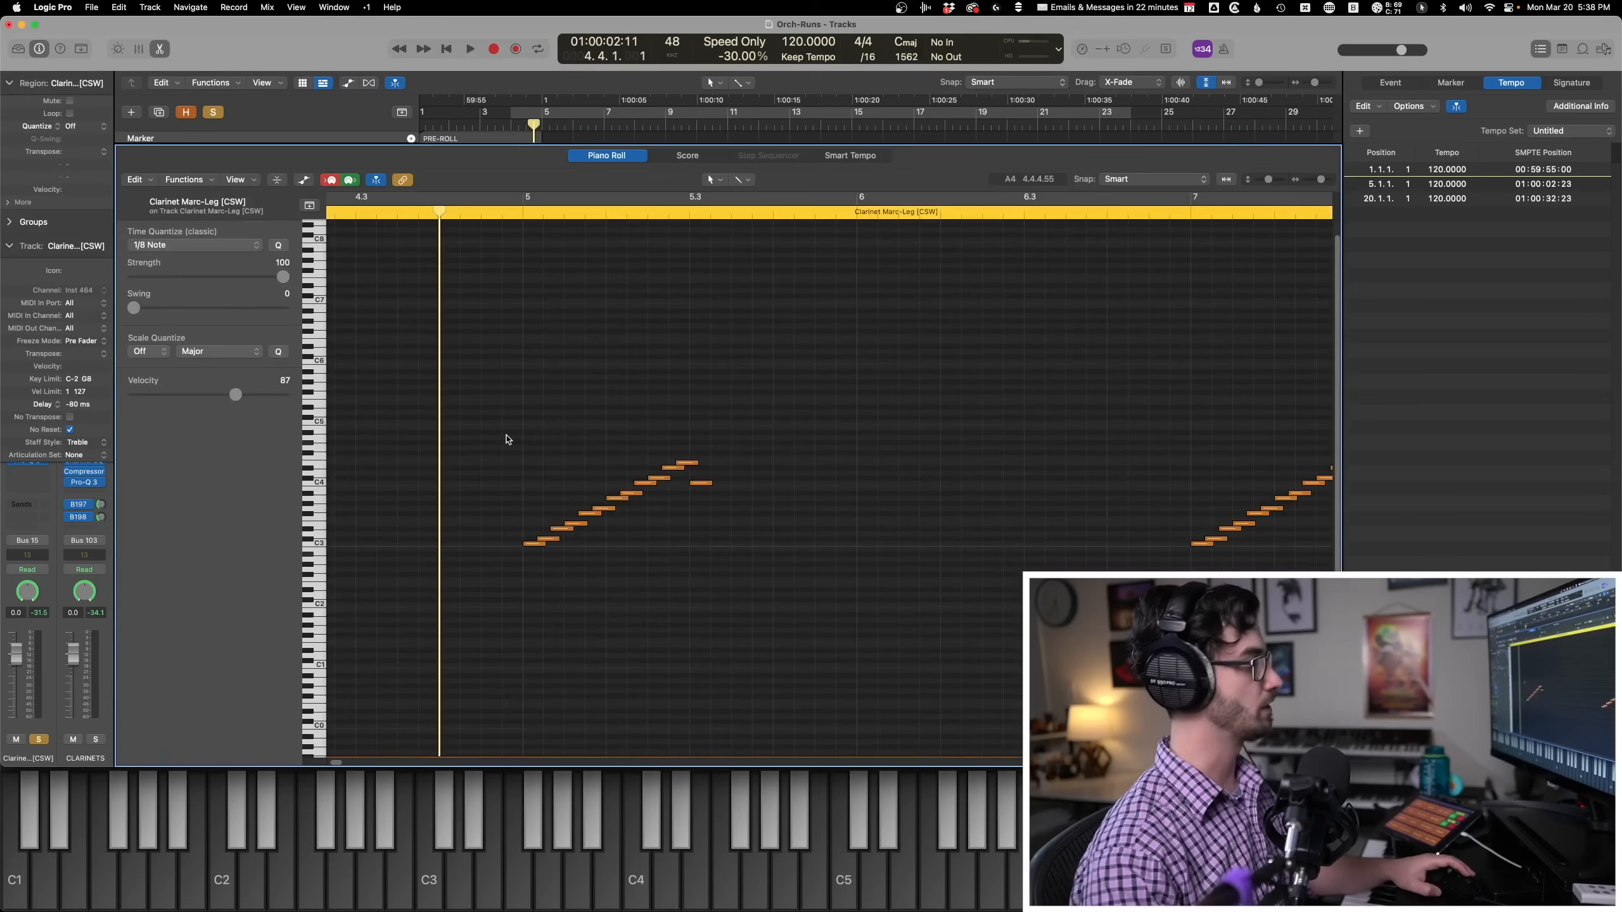
pyautogui.press('space')
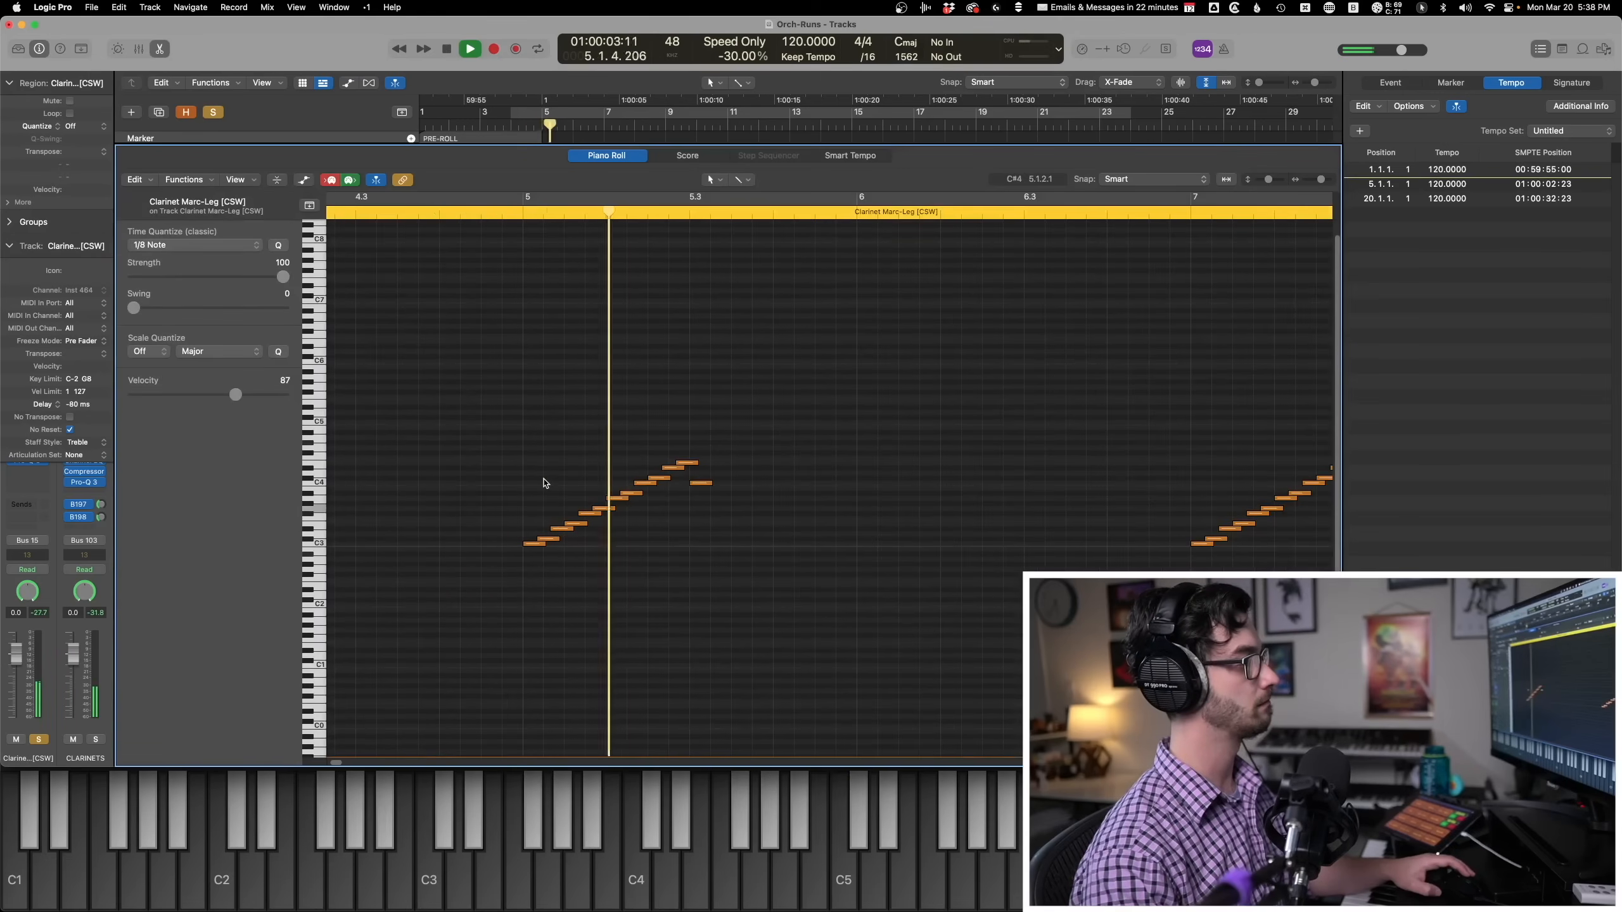
pyautogui.press('space')
pyautogui.press('p')
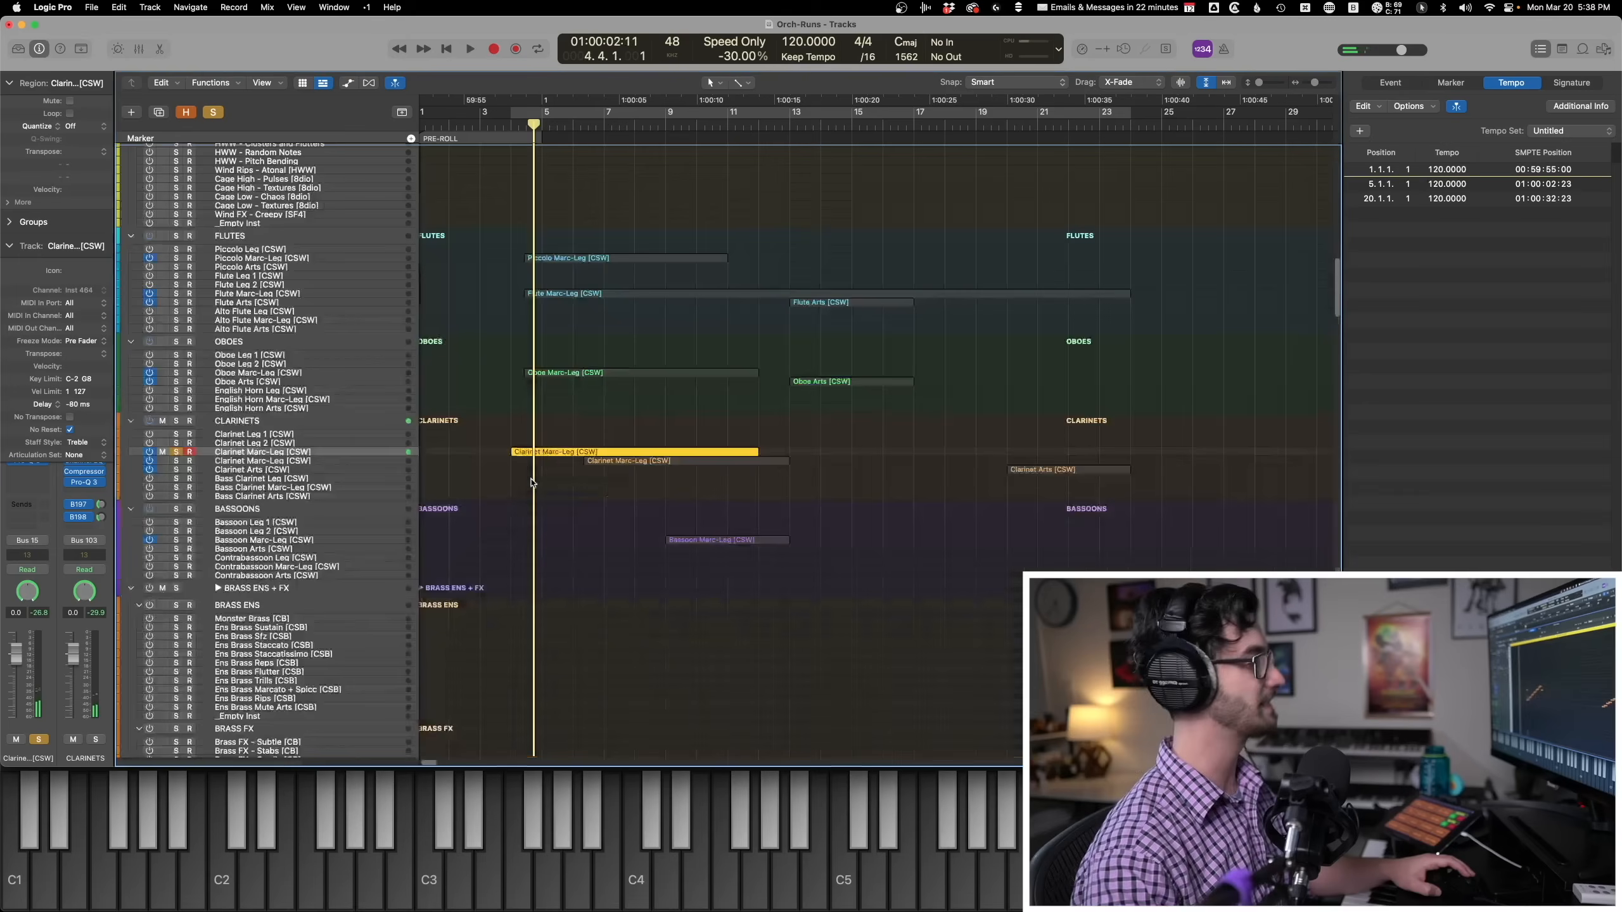
# Solo the Oboe, Flute and Piccolo Marc-Leg regions instead of the clarinet, and play their part of the run in the Piano Roll.
pyautogui.click(255, 375)
pyautogui.click(177, 451)
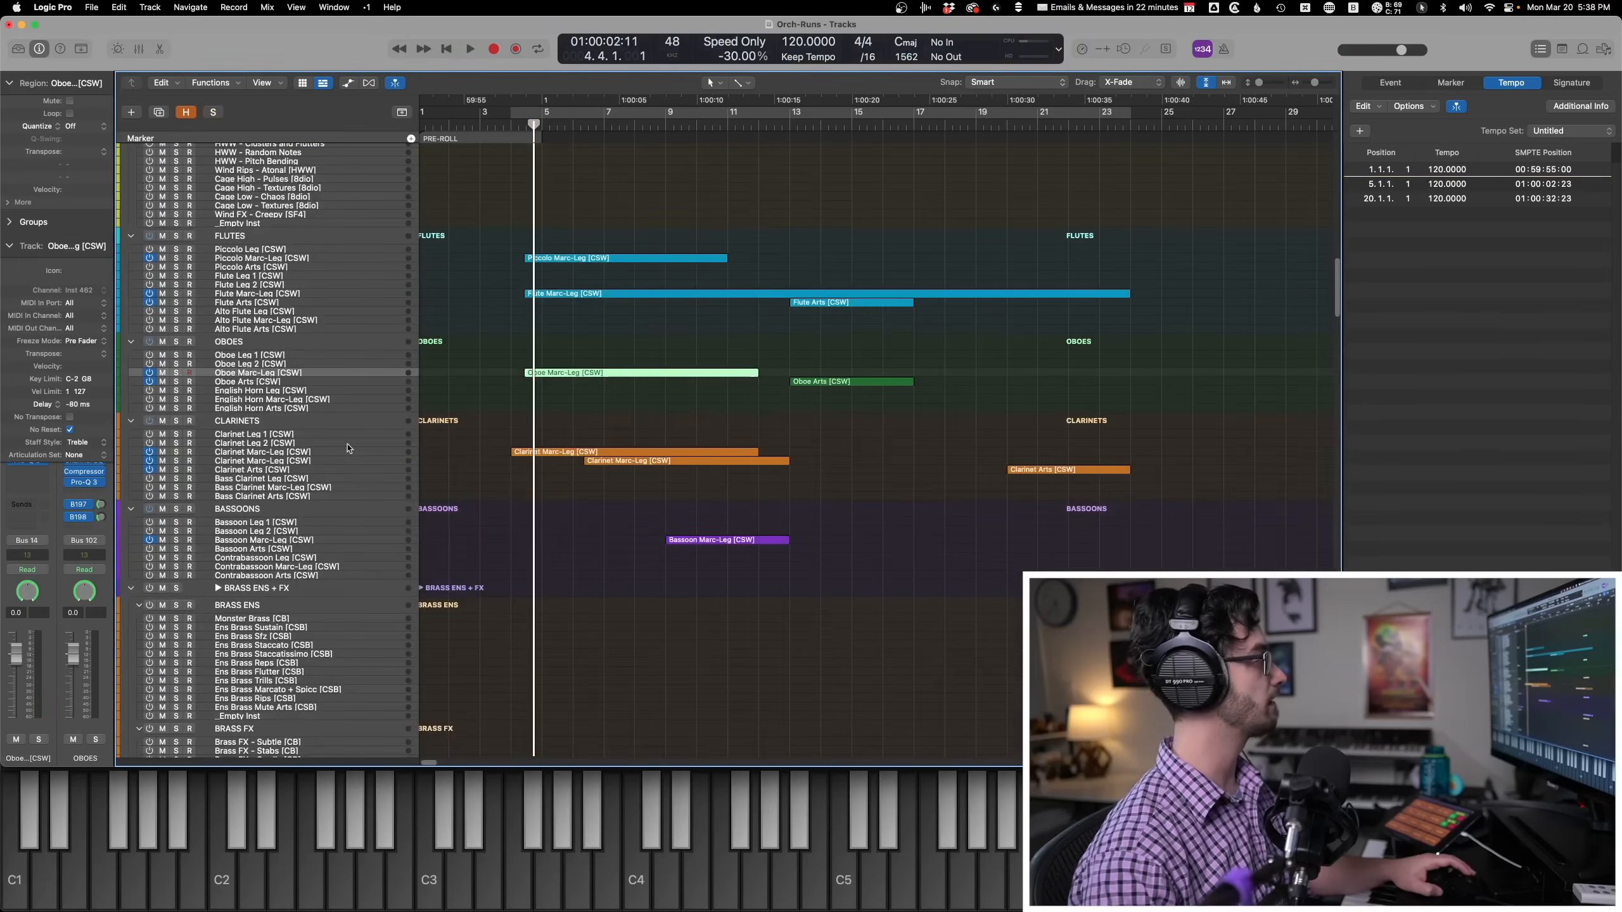
pyautogui.moveTo(553, 378); pyautogui.dragTo(519, 256)
pyautogui.press('s')
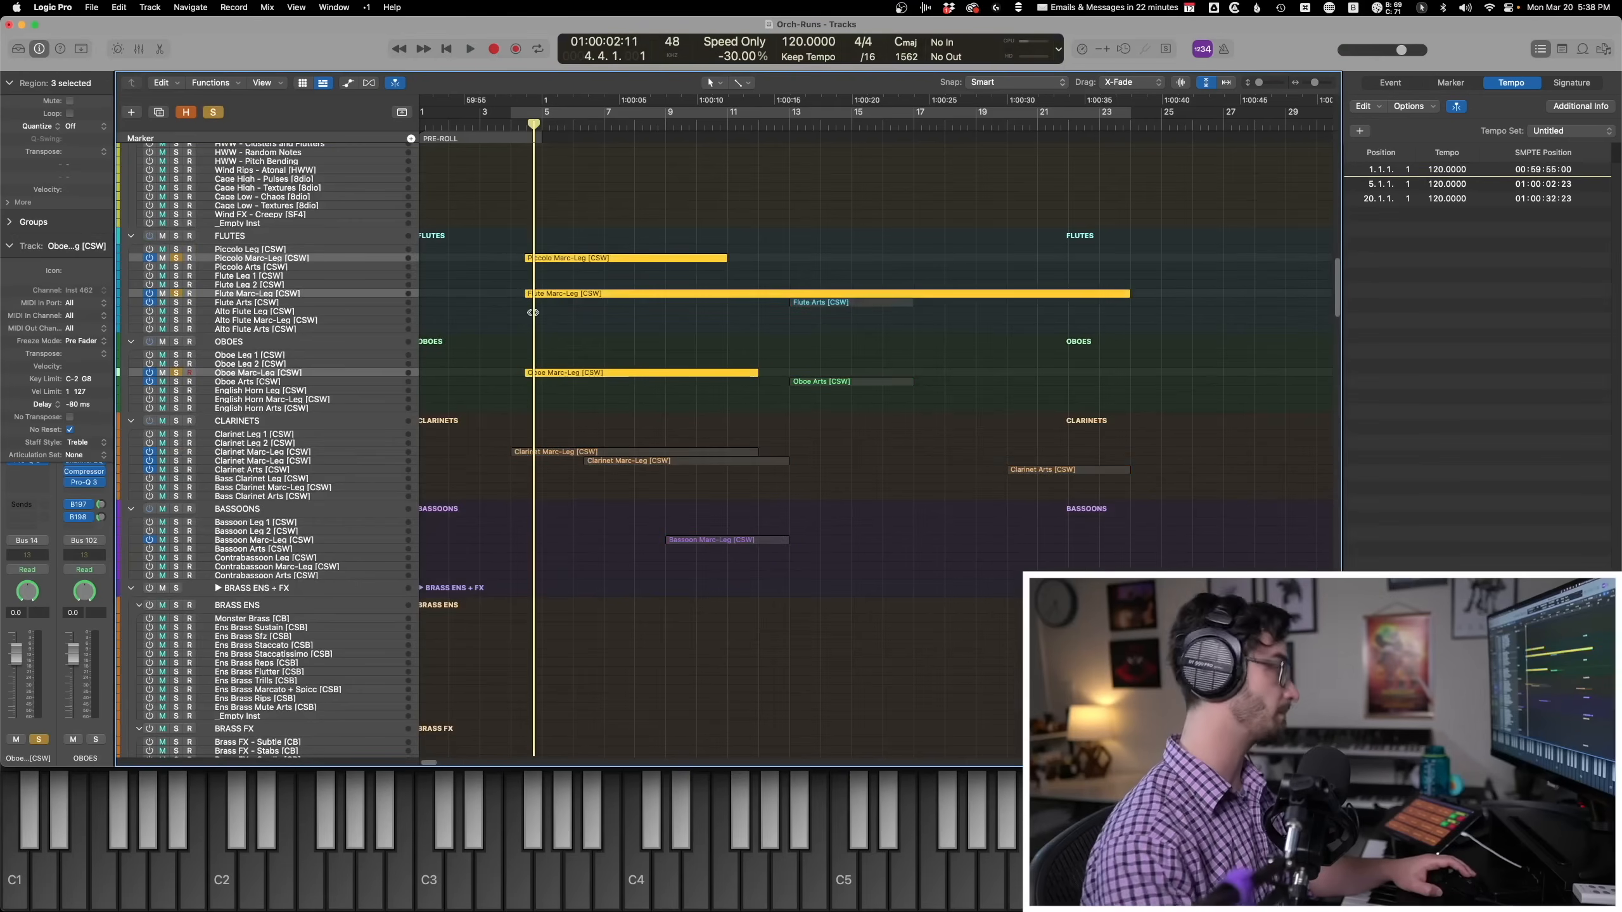
pyautogui.press('p')
pyautogui.press('space')
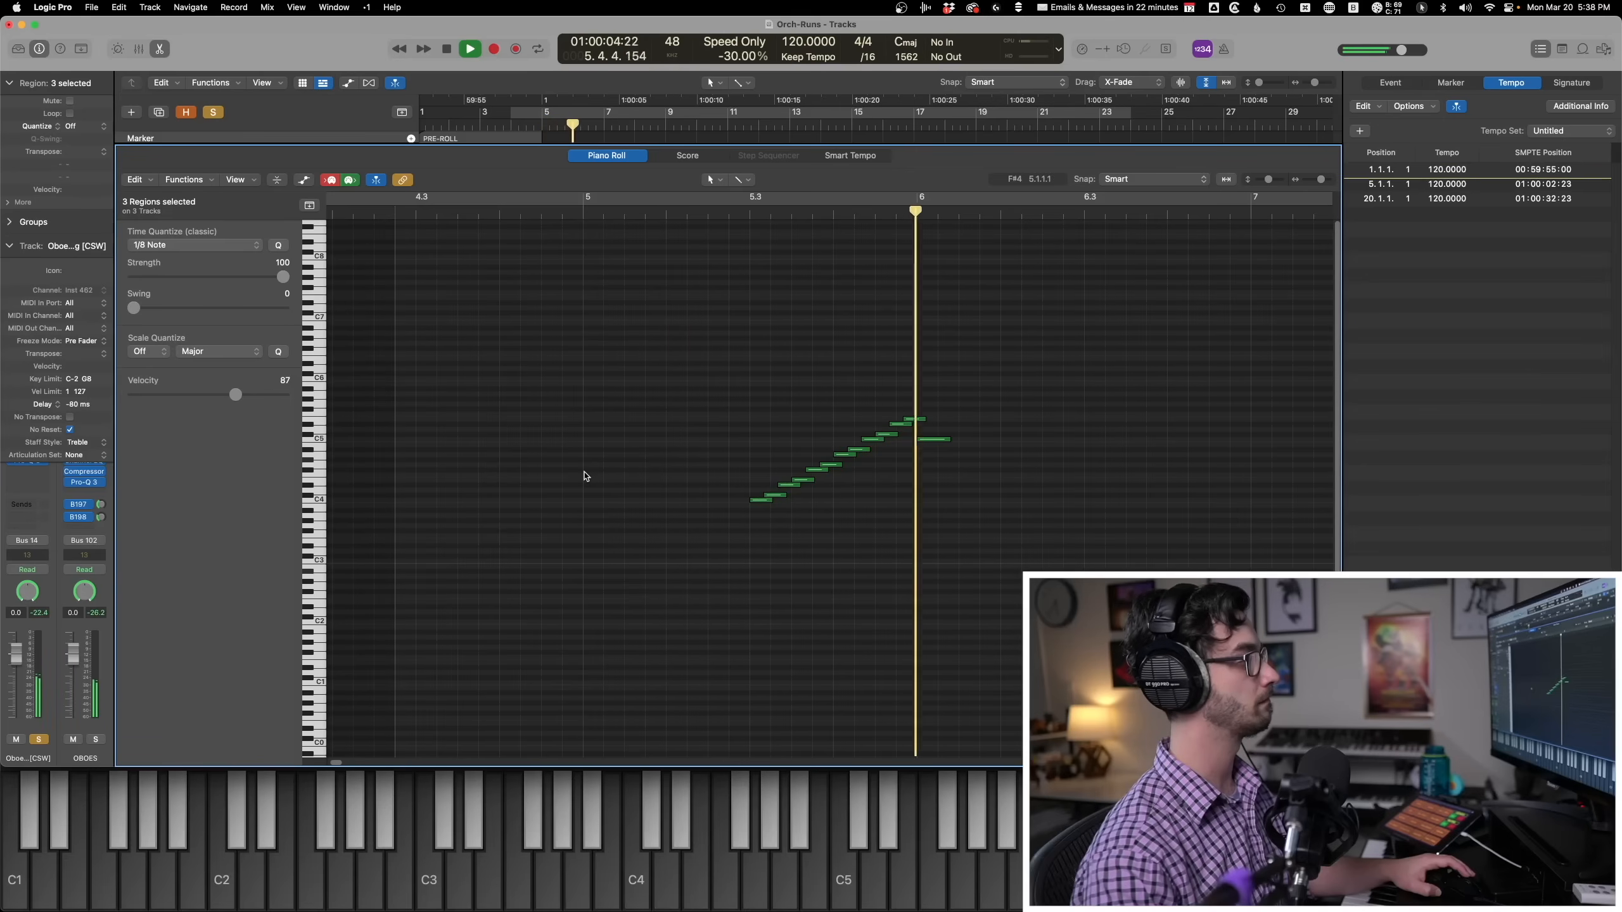
pyautogui.press('space')
pyautogui.press('p')
pyautogui.click(575, 322)
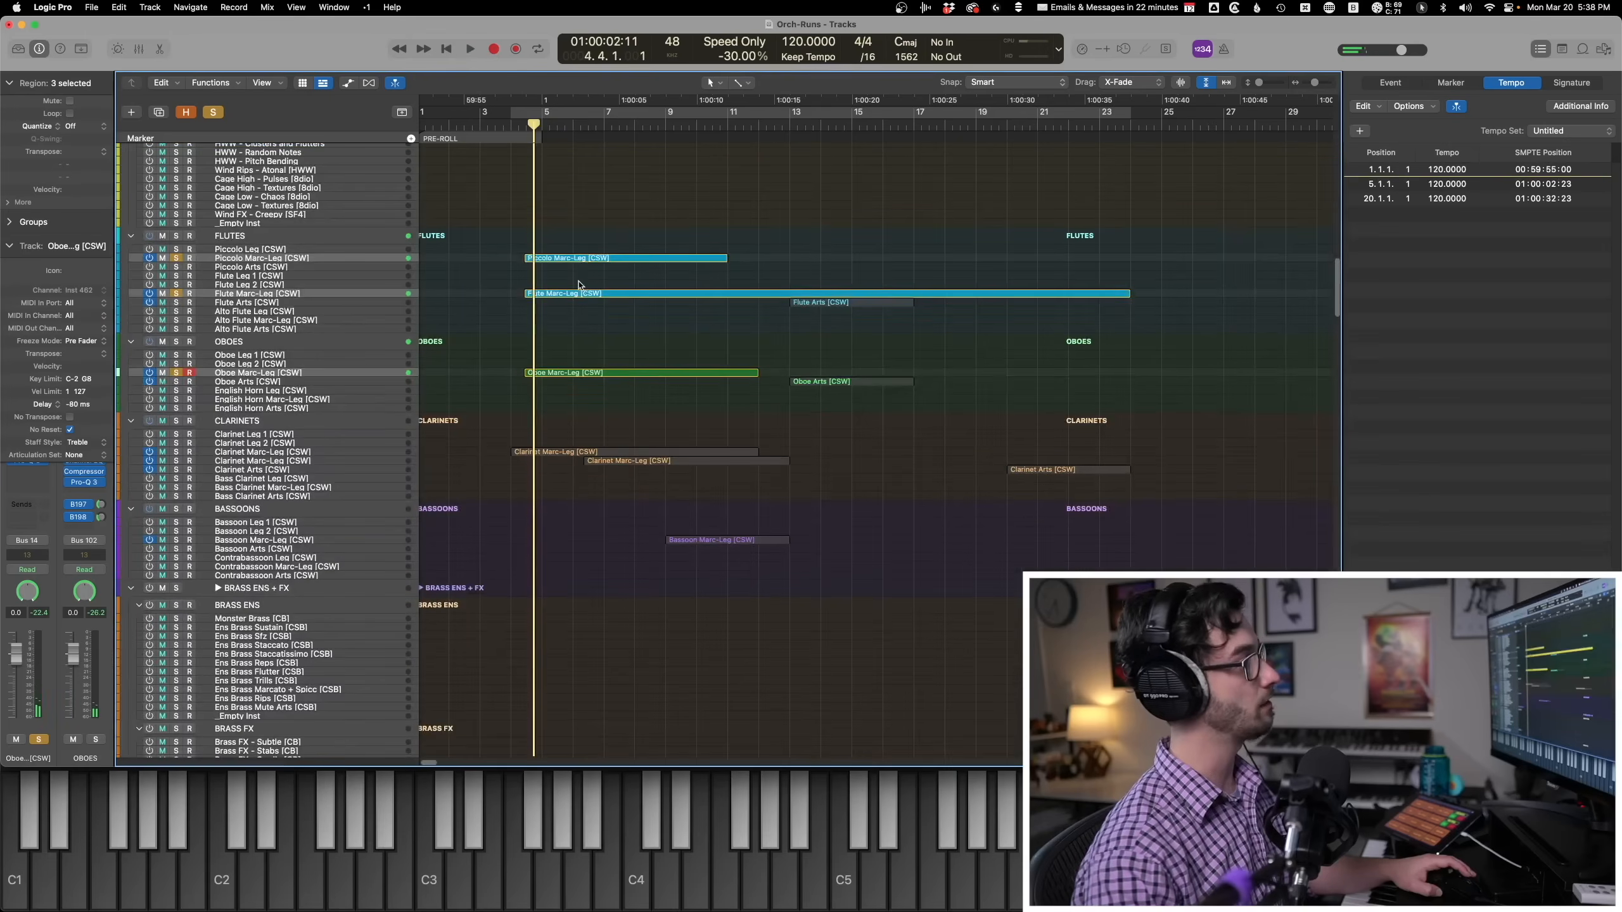
# Solo the opening Piccolo, Flute, Oboe and Clarinet Marc-Leg regions together with Violin 1 Marc and Violin 2 Marc, and clear the solo.
pyautogui.click(610, 258)
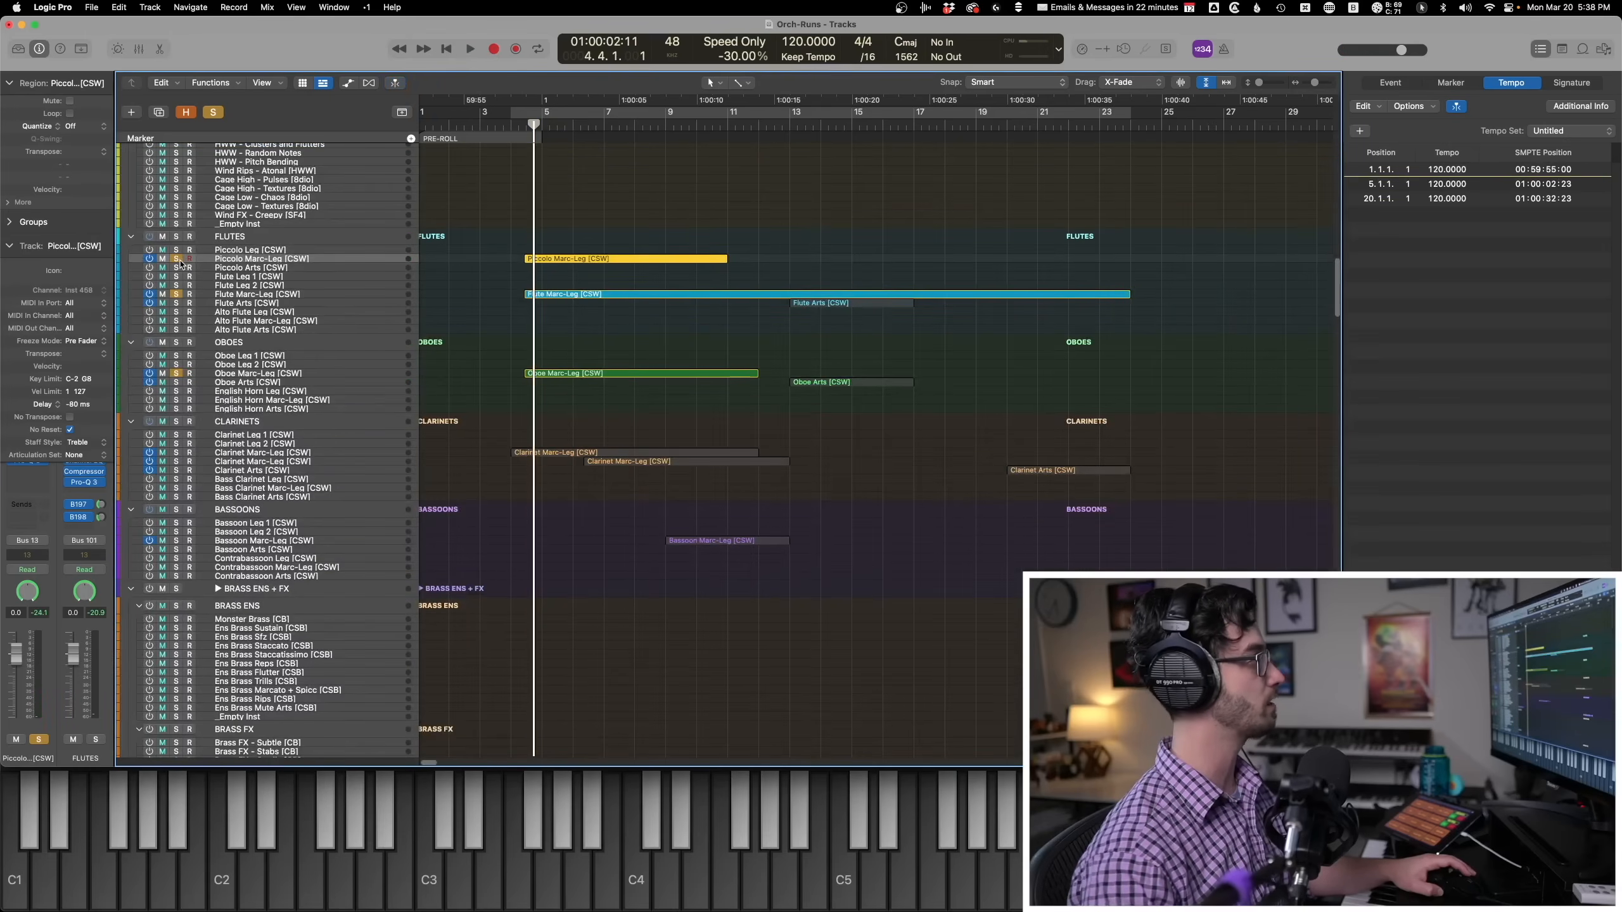
pyautogui.keyDown('alt'); pyautogui.click(178, 259); pyautogui.keyUp('alt')
pyautogui.moveTo(541, 223); pyautogui.dragTo(511, 531)
pyautogui.scroll(-20, 564, 657)
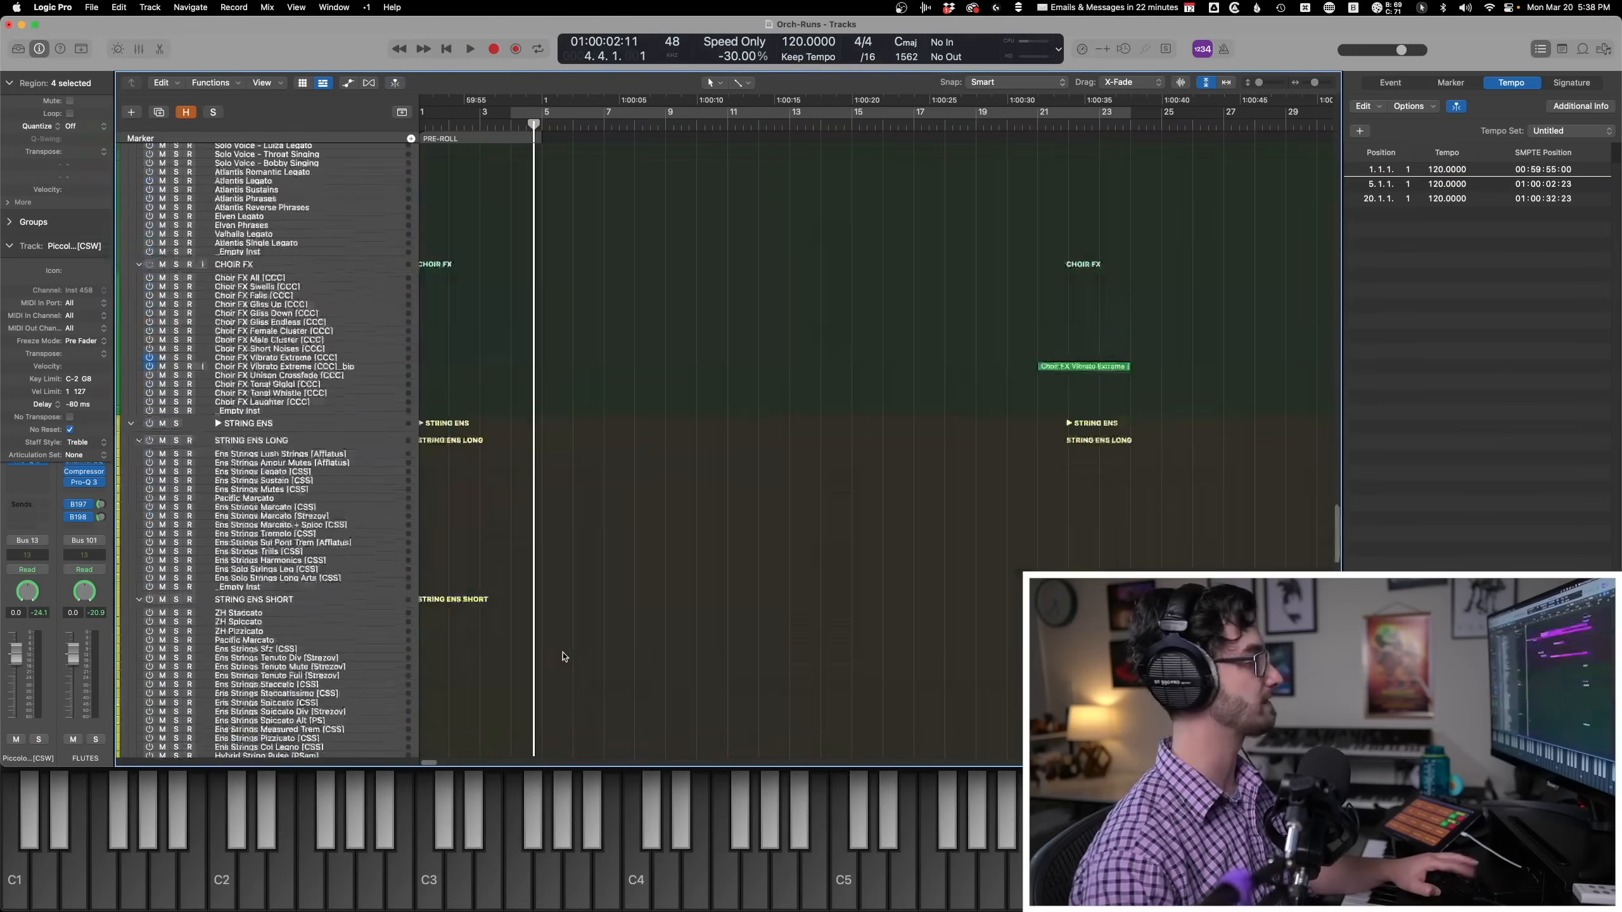
pyautogui.scroll(-15, 556, 654)
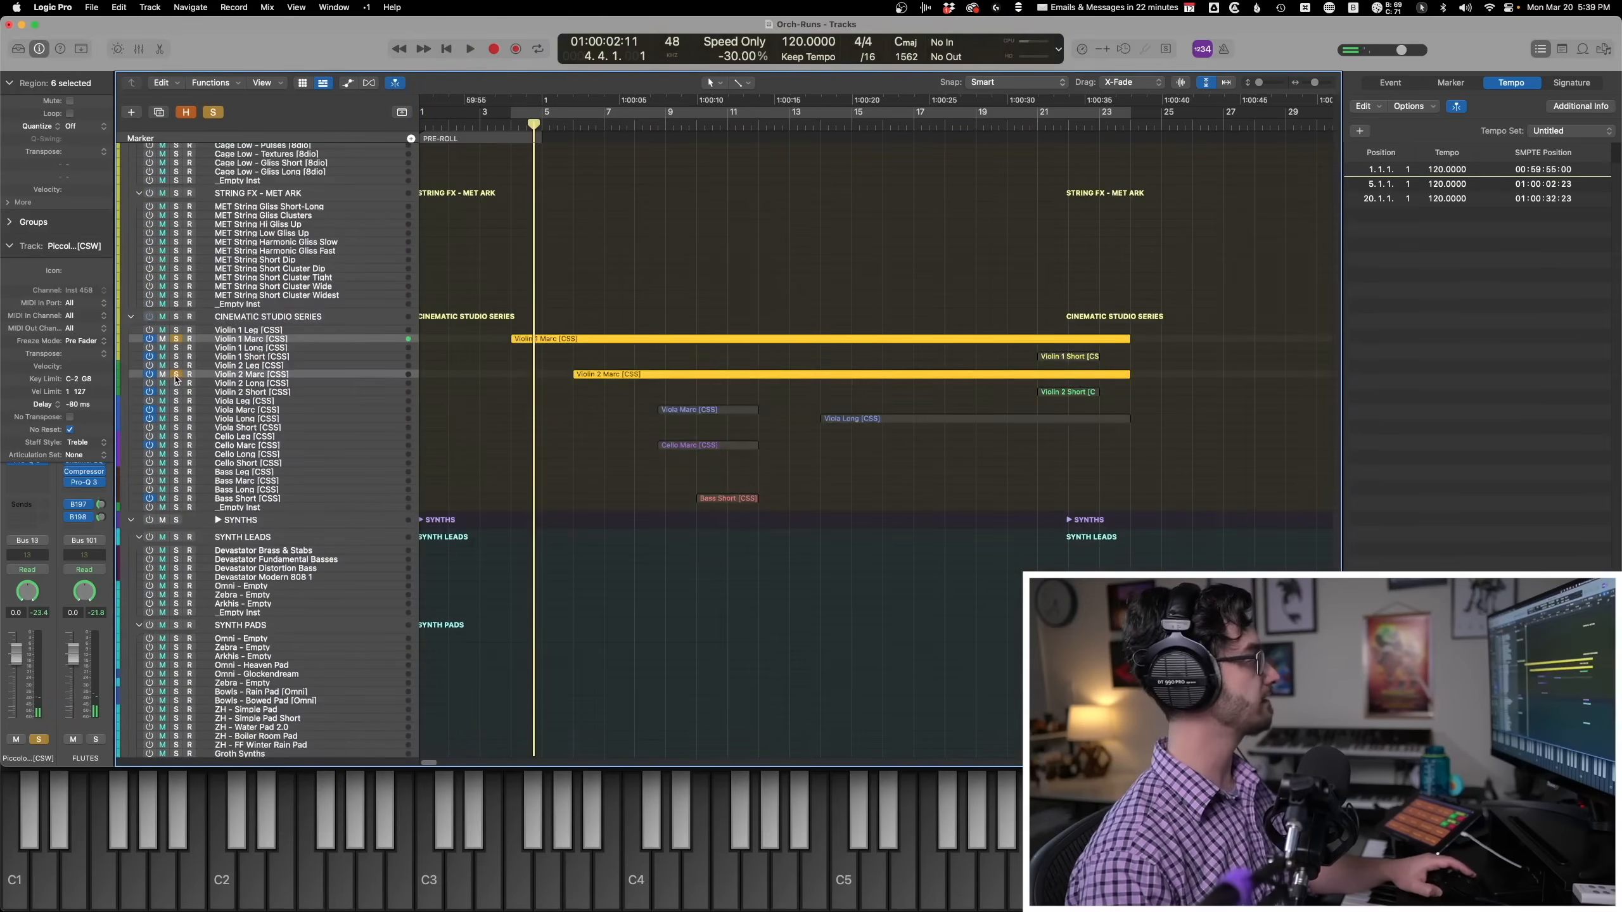
pyautogui.hotkey('ctrl', 's')
# Unmute the Sus Cymbals region in PERC - ACCENTS and play back the opening run before and after the change.
pyautogui.scroll(8, 596, 584)
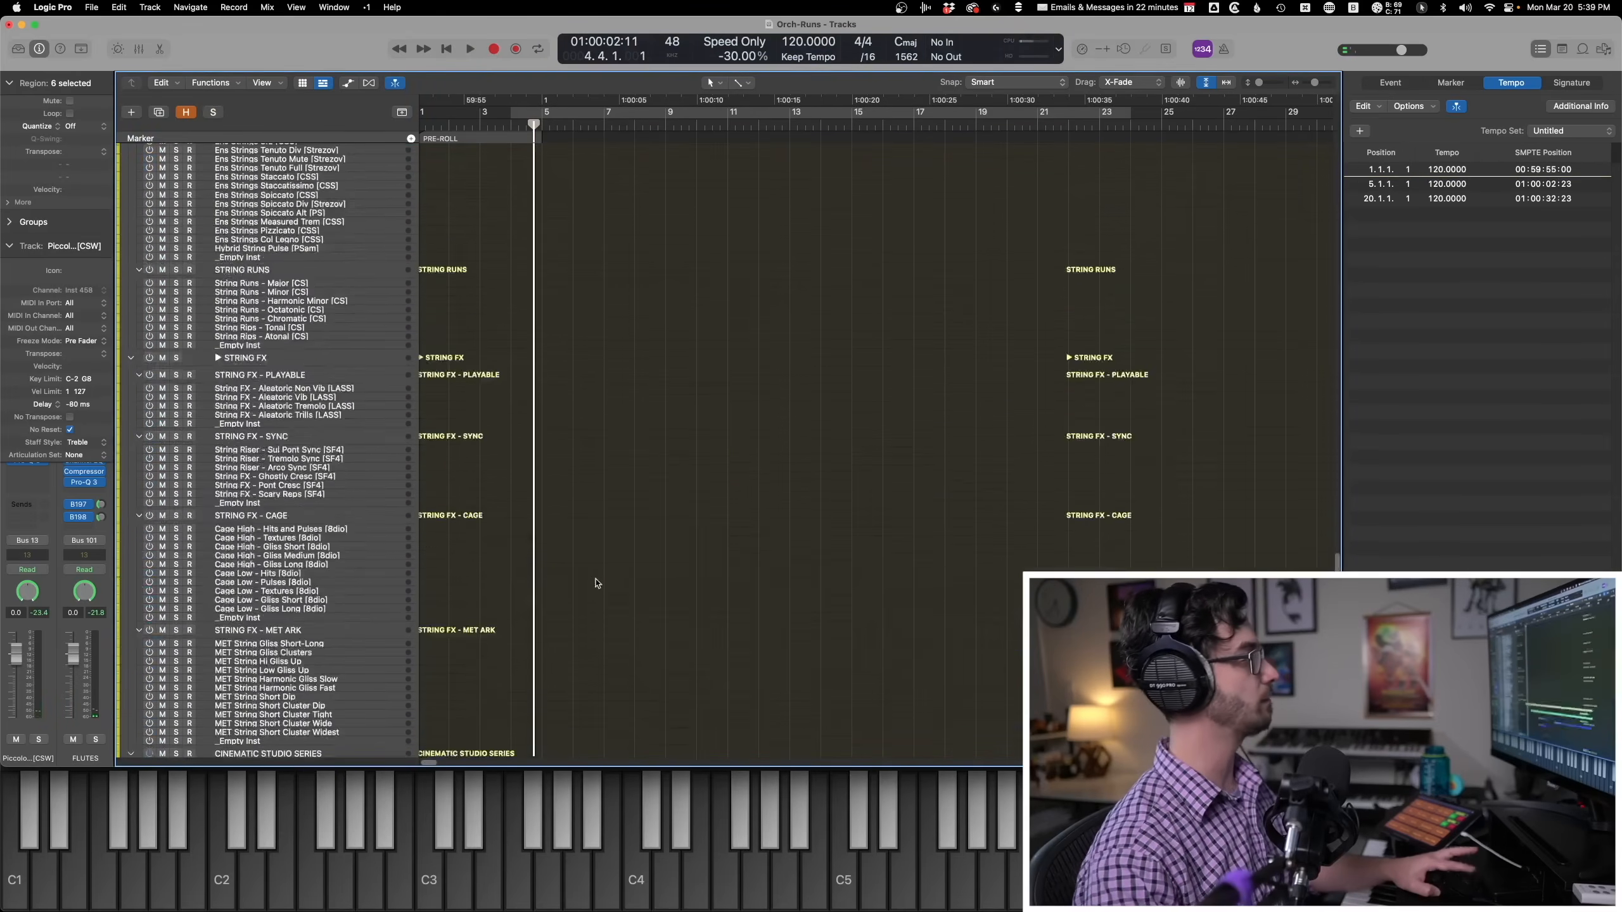
pyautogui.scroll(20, 596, 583)
pyautogui.click(551, 560)
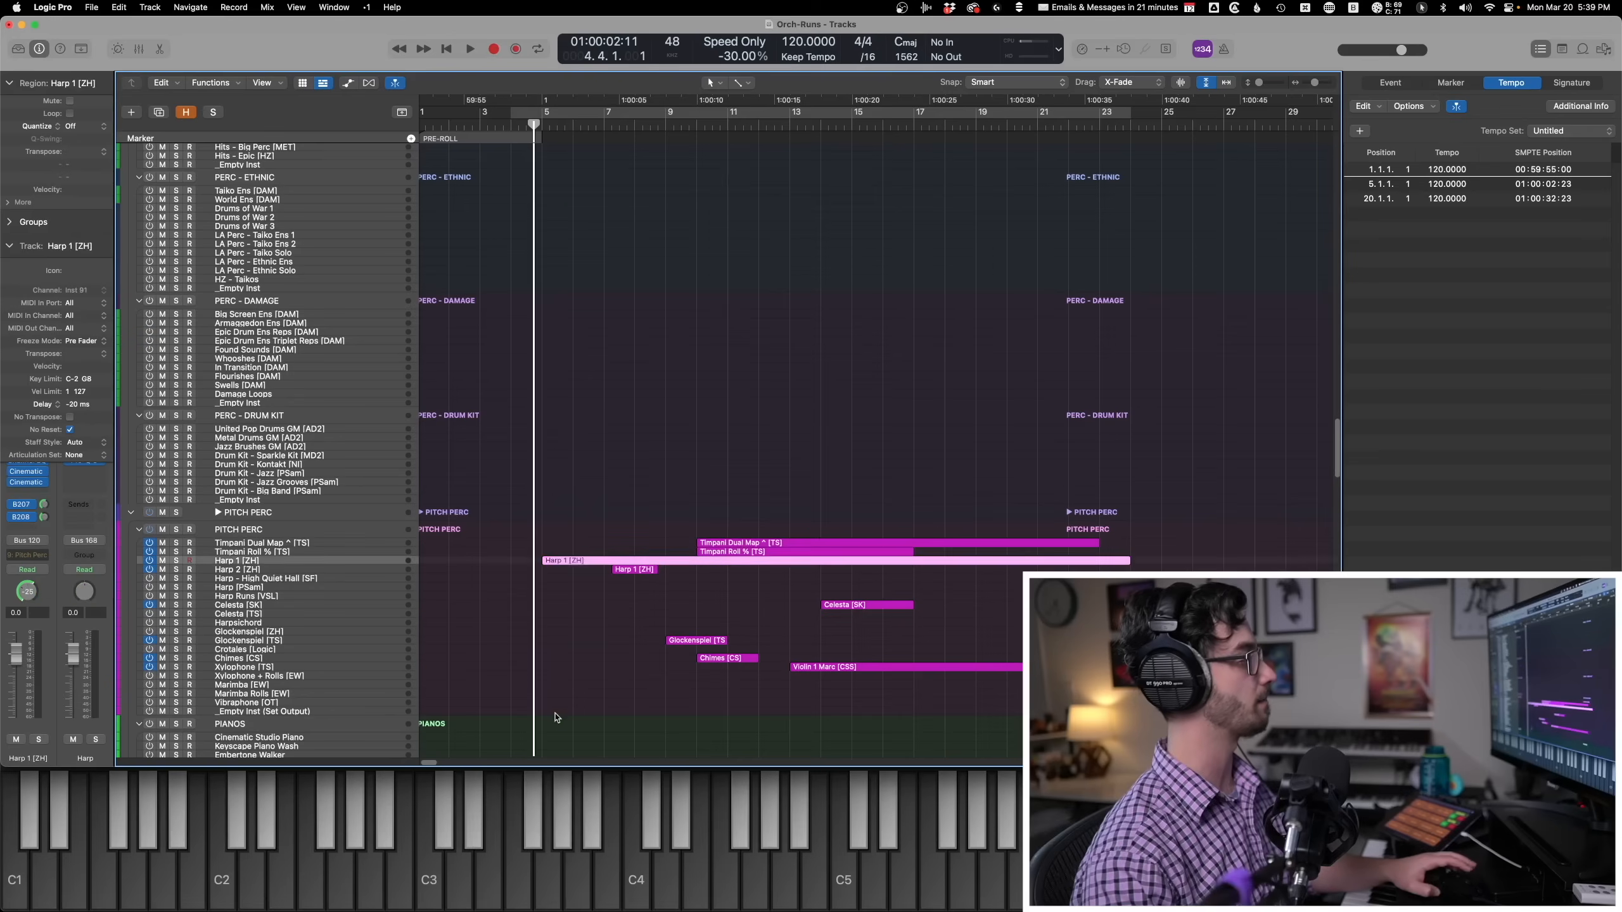
pyautogui.scroll(10, 555, 717)
pyautogui.click(619, 324)
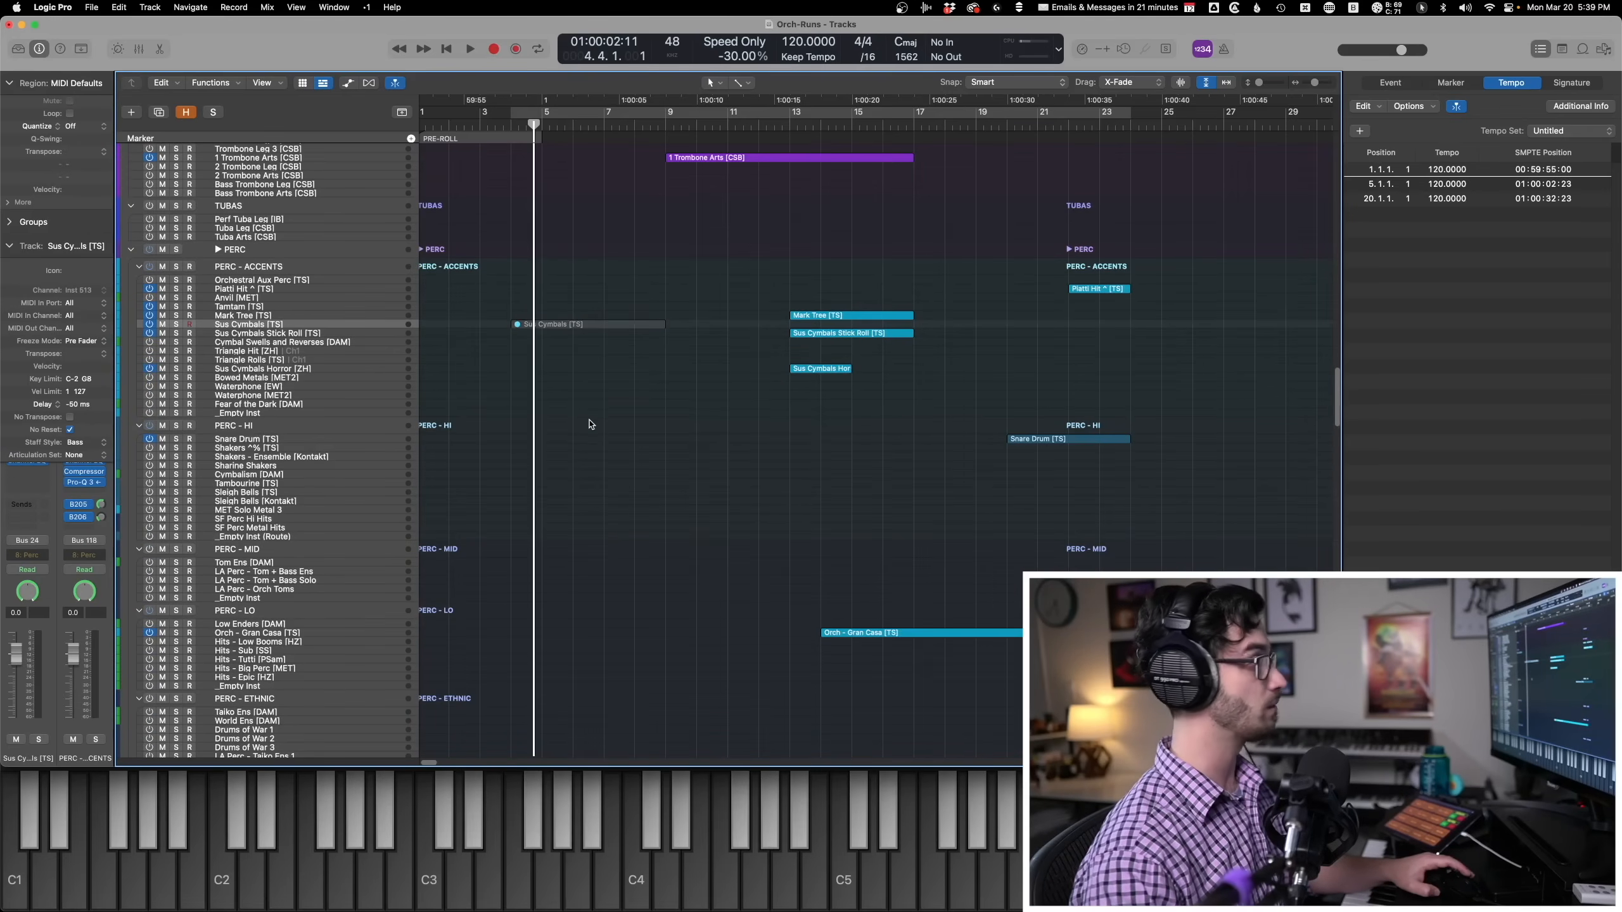
pyautogui.press('space')
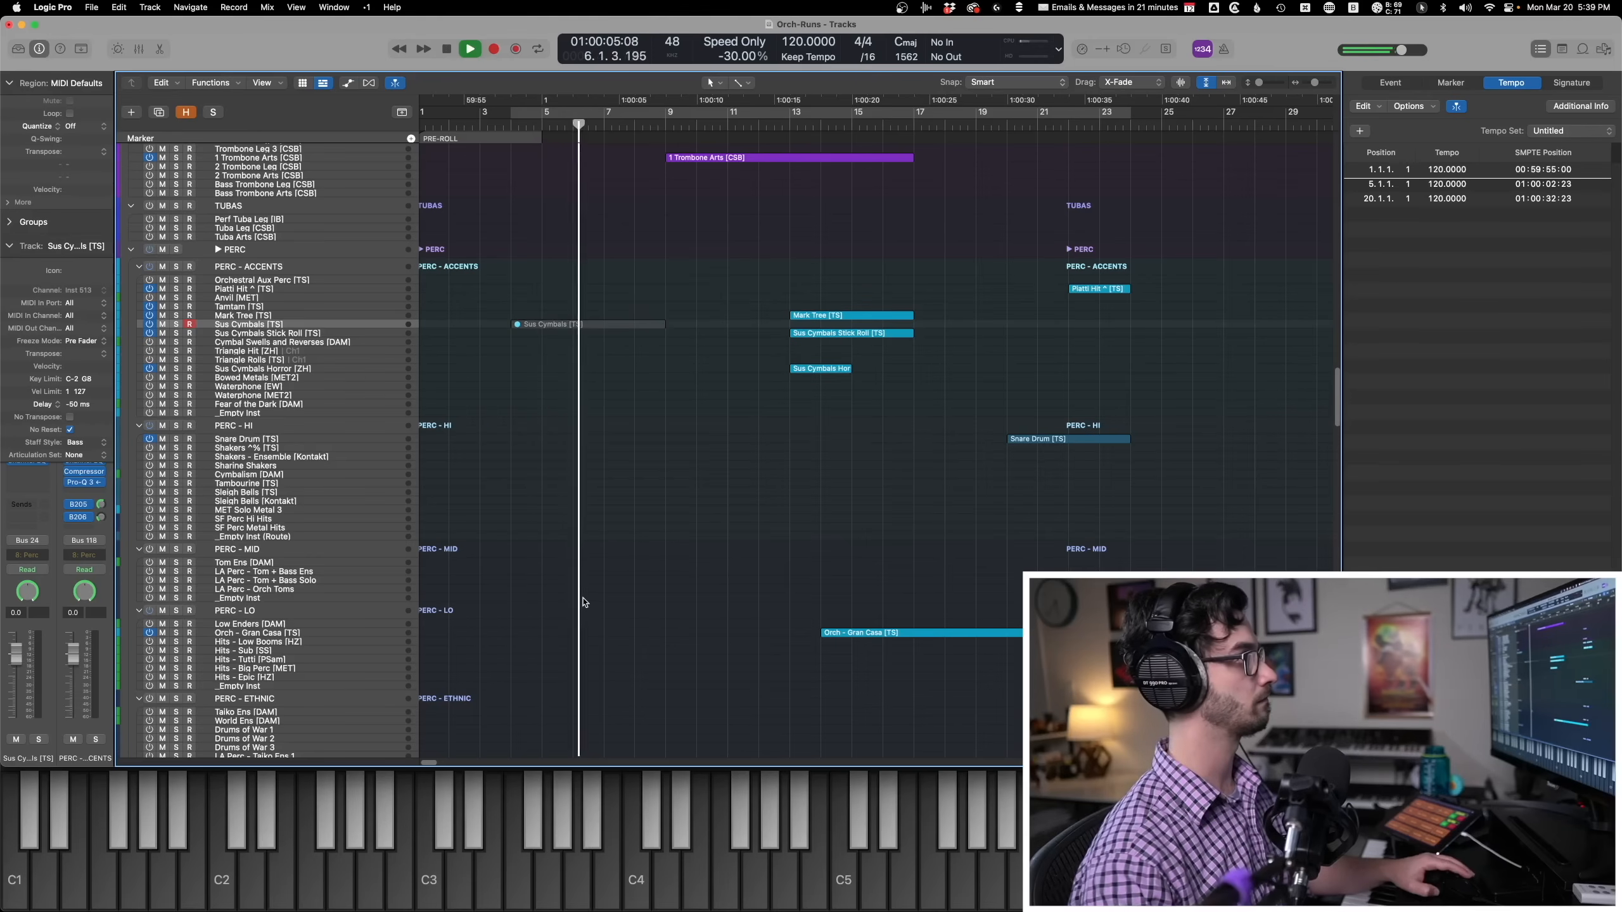
pyautogui.press('space')
pyautogui.press('space')
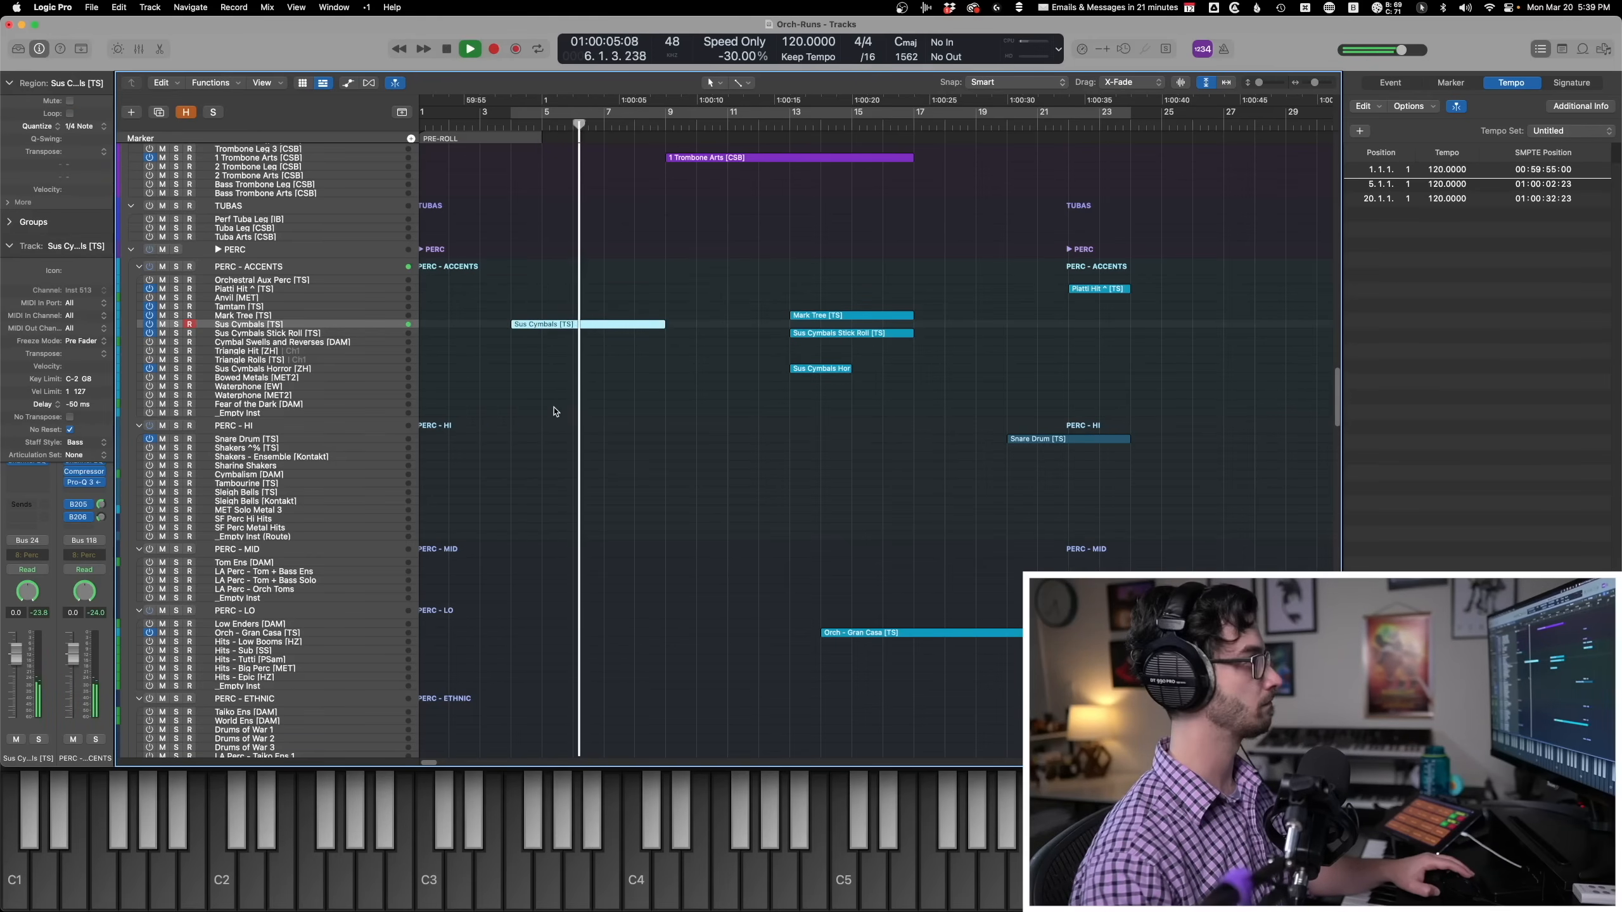
pyautogui.press('space')
# Open the Harp 1 region in the Piano Roll and play its opening glissando soloed.
pyautogui.scroll(-12, 570, 408)
pyautogui.doubleClick(573, 464)
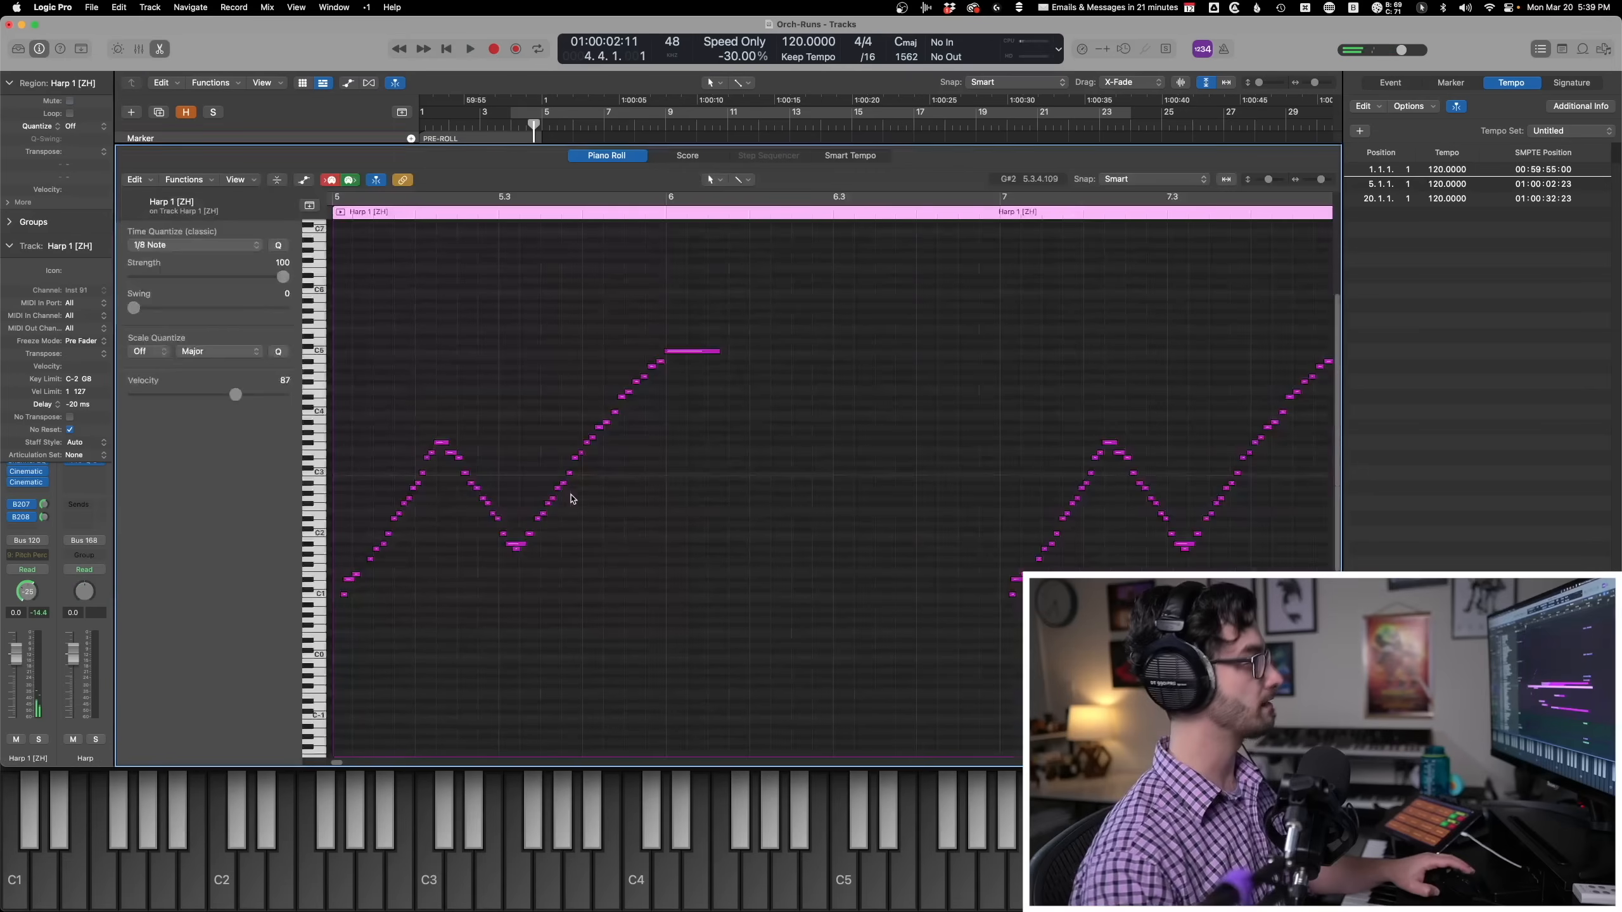
pyautogui.hscroll(-5, 567, 563)
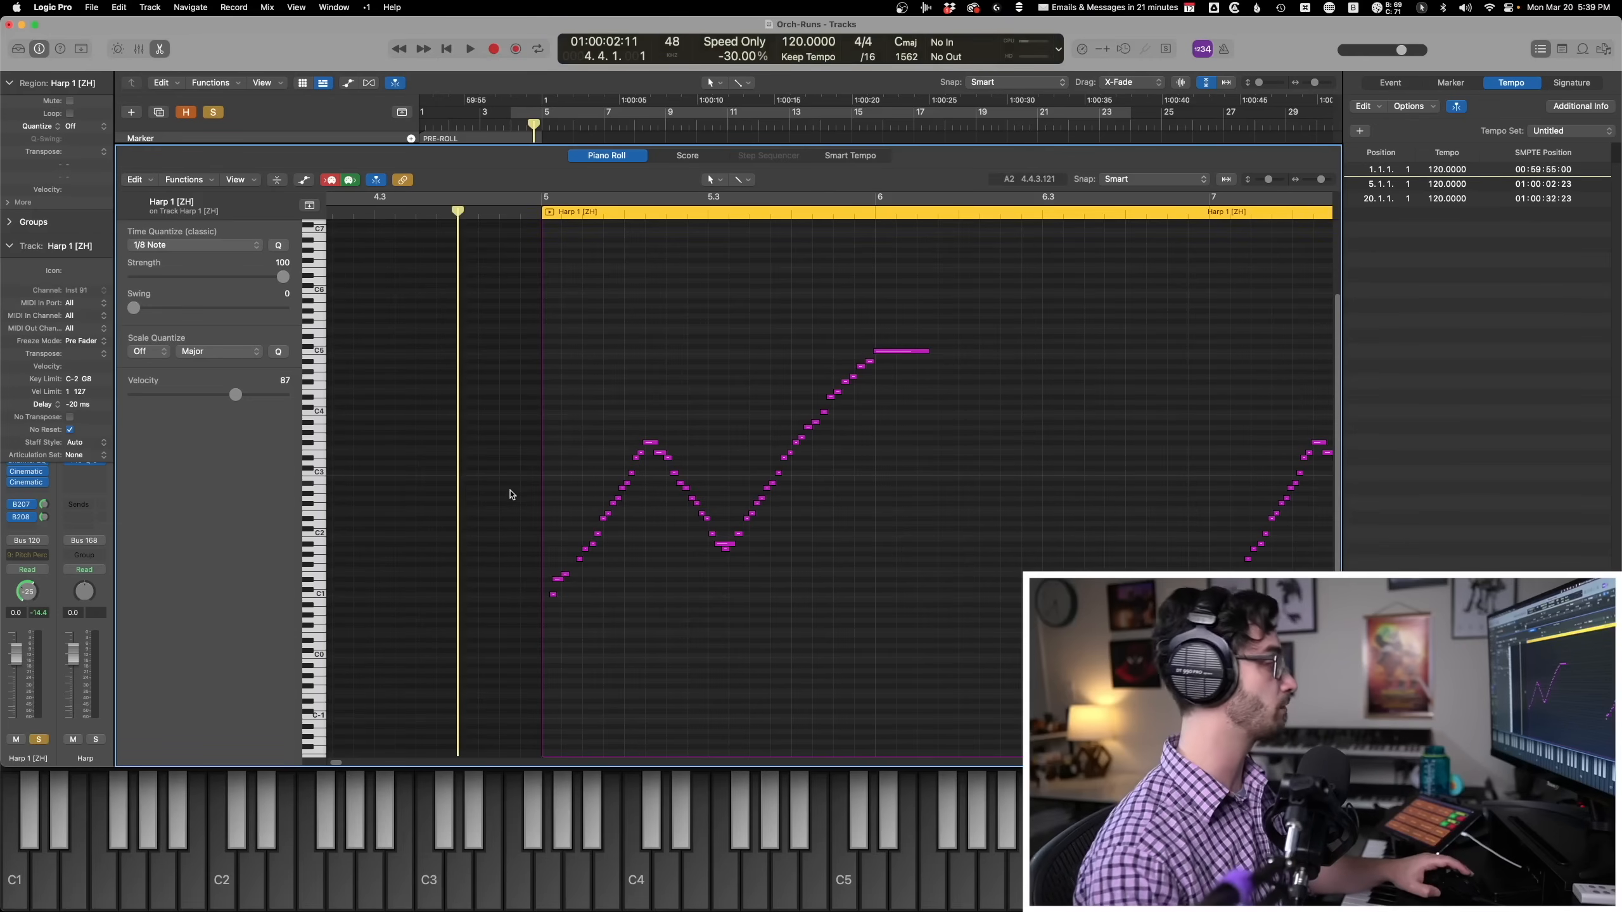
pyautogui.press('space')
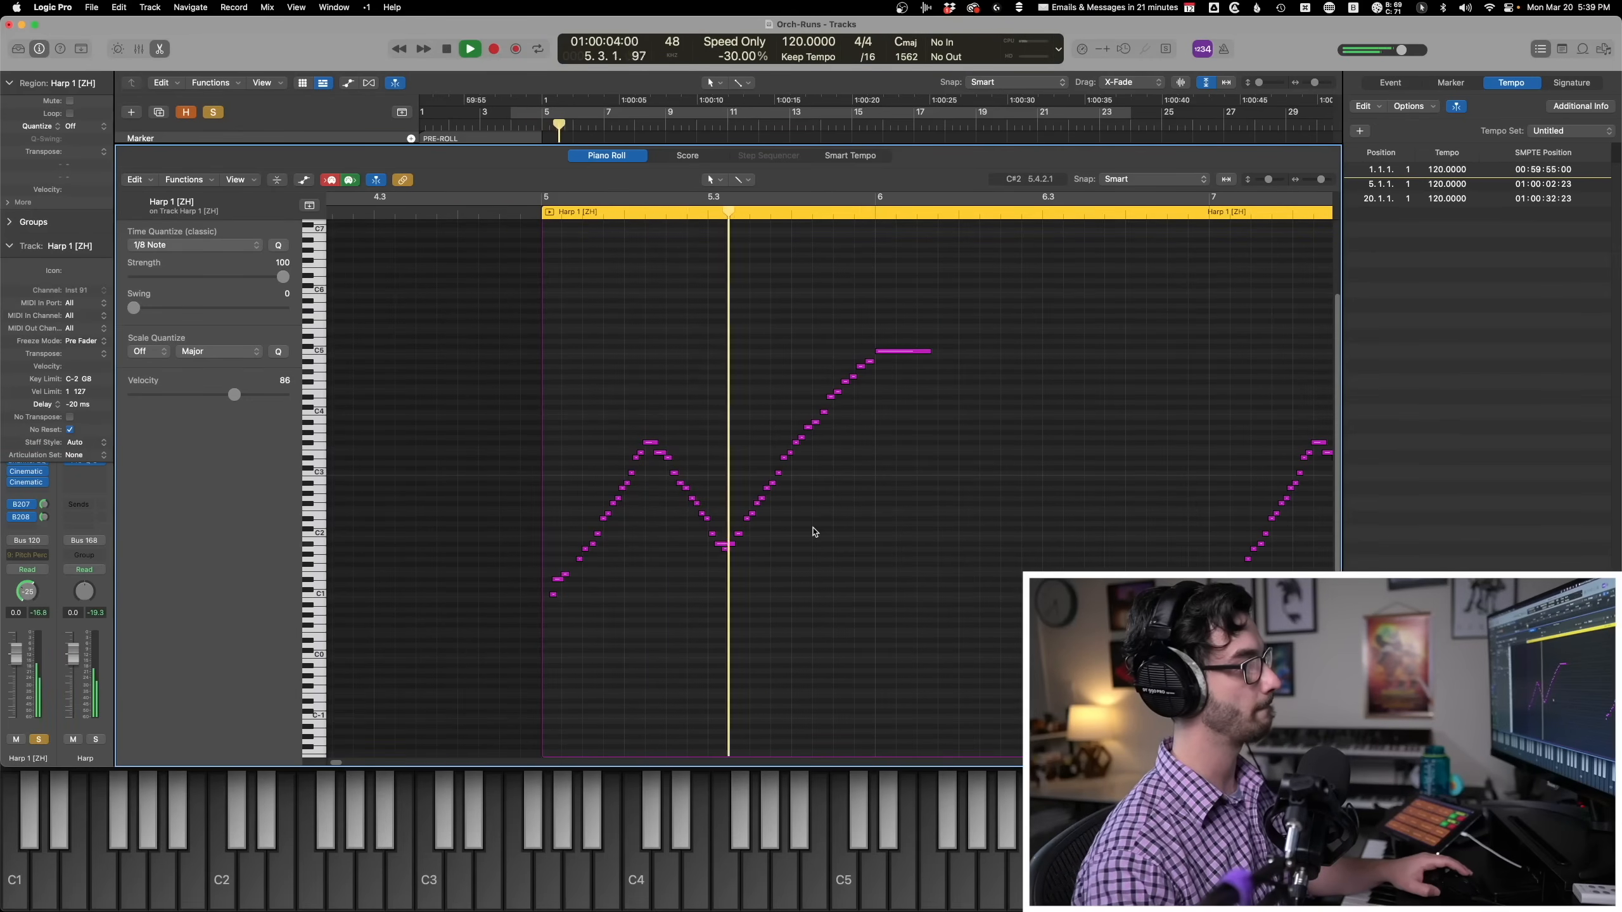
# Clear the Harp 1 solo and play the opening run with the full arrangement.
pyautogui.press('p')
pyautogui.press('space')
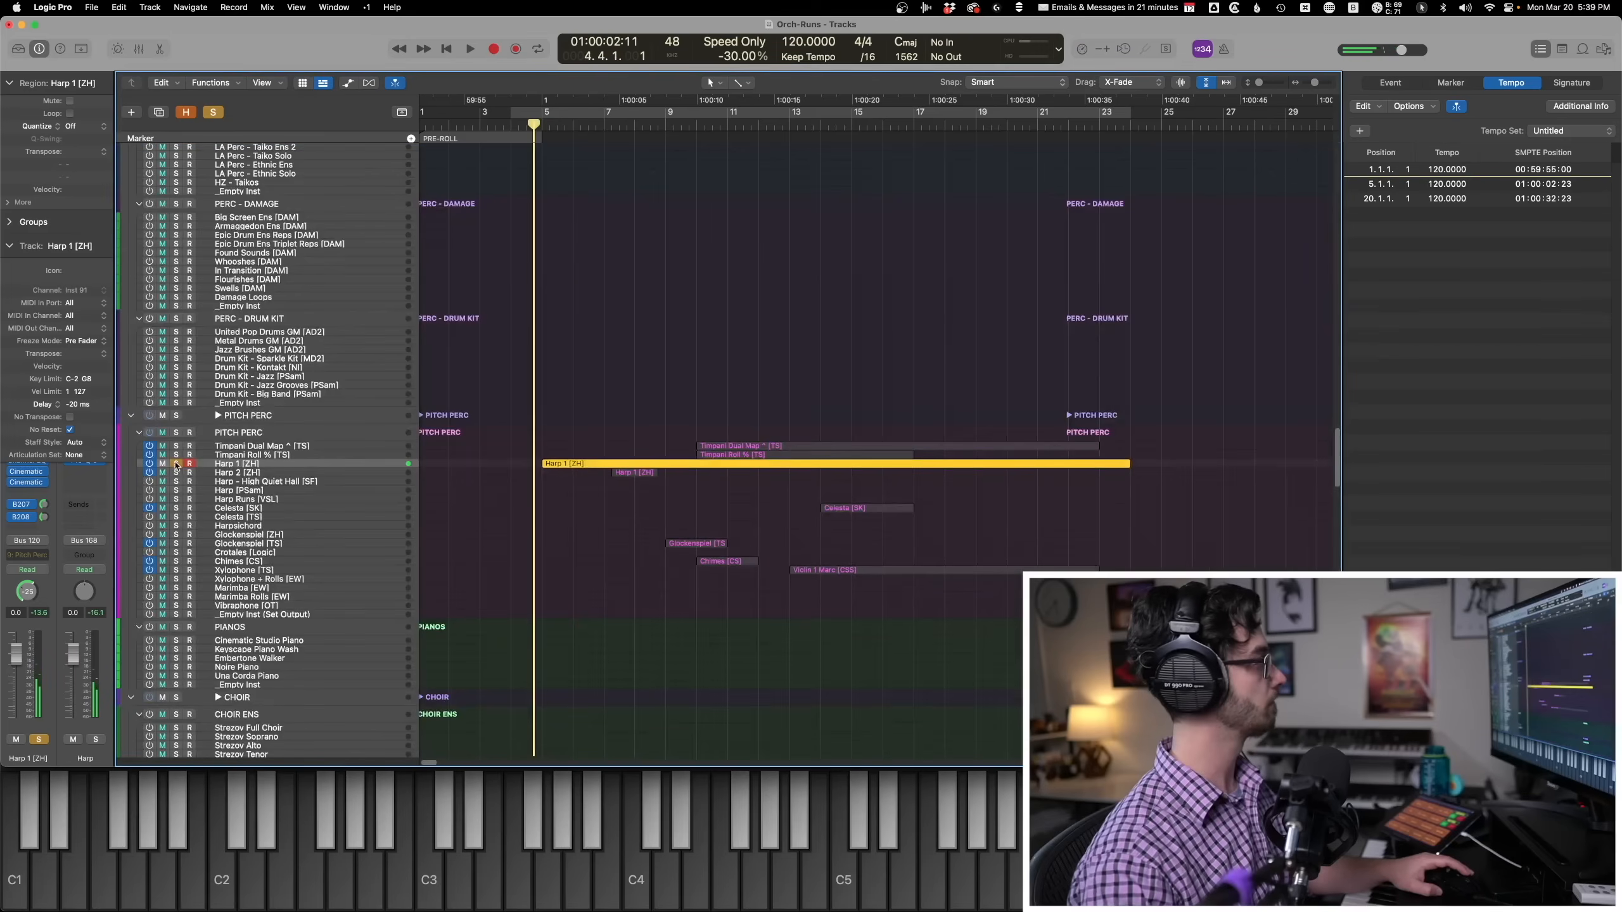
pyautogui.click(176, 464)
pyautogui.click(660, 543)
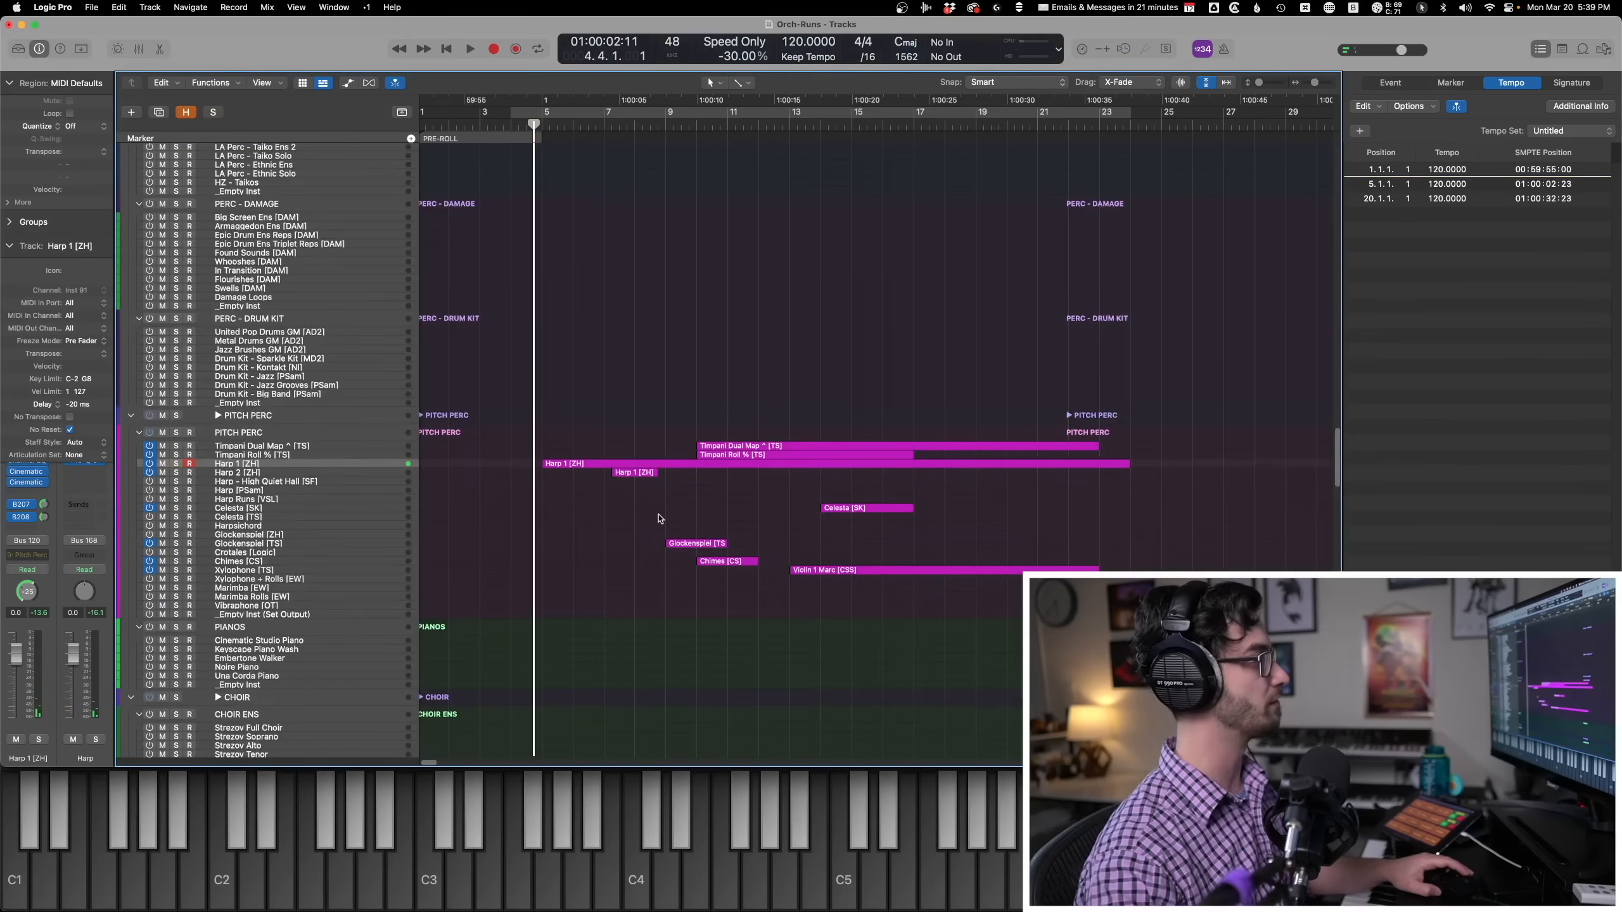
pyautogui.press('space')
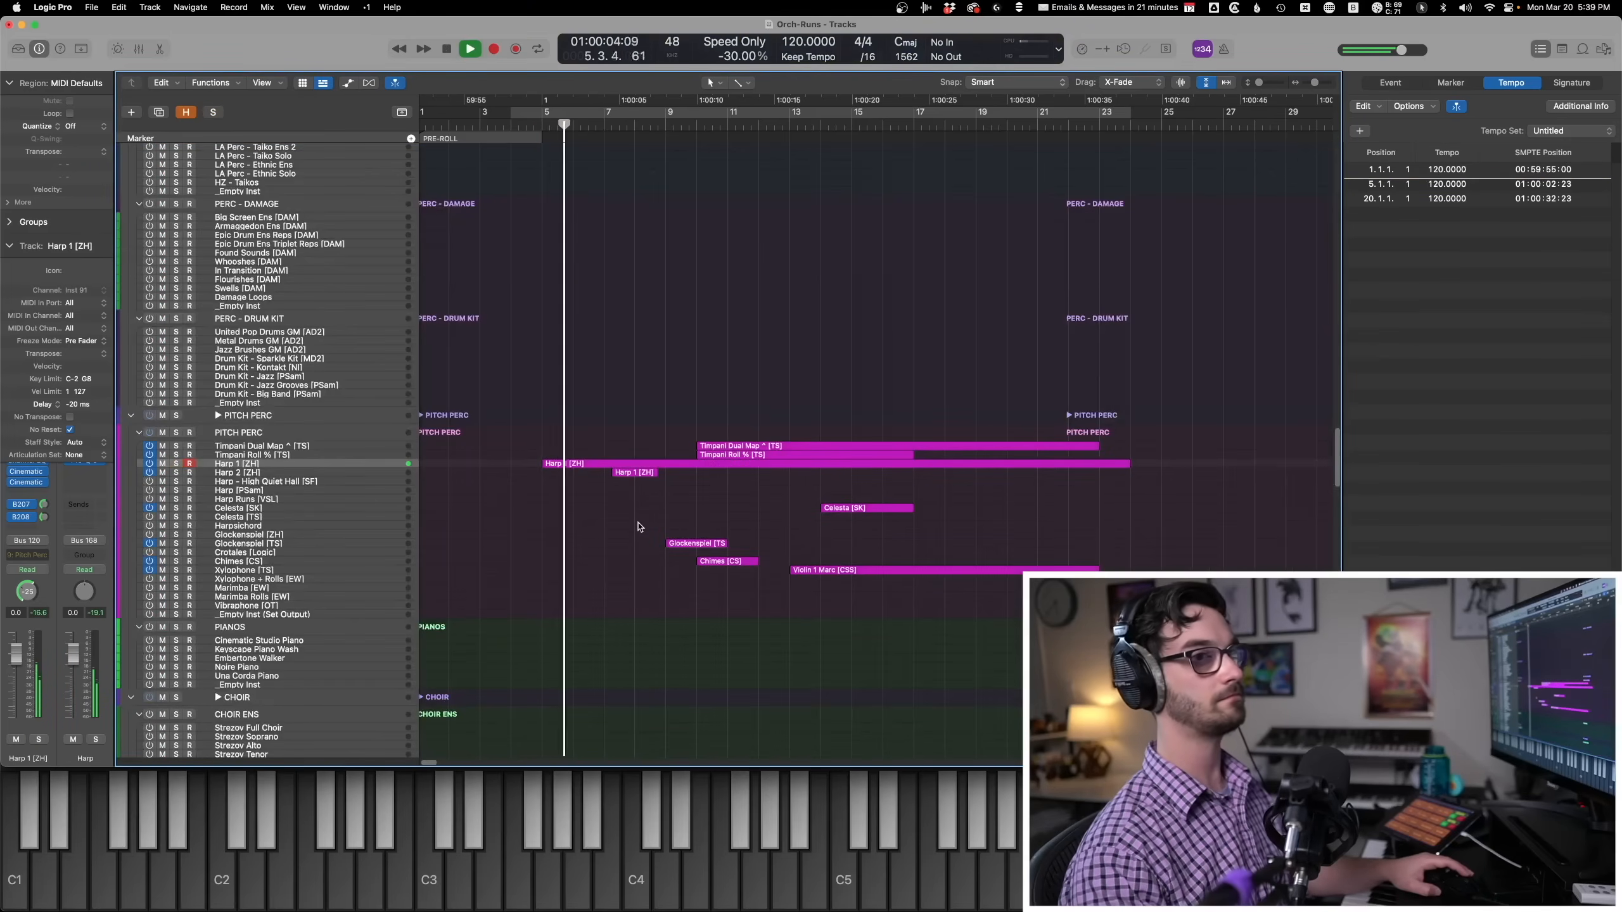
# Show all regions together in the Piano Roll and play the second run at bar 7 with every layer.
pyautogui.press('super+a')
pyautogui.press('p')
pyautogui.press('space')
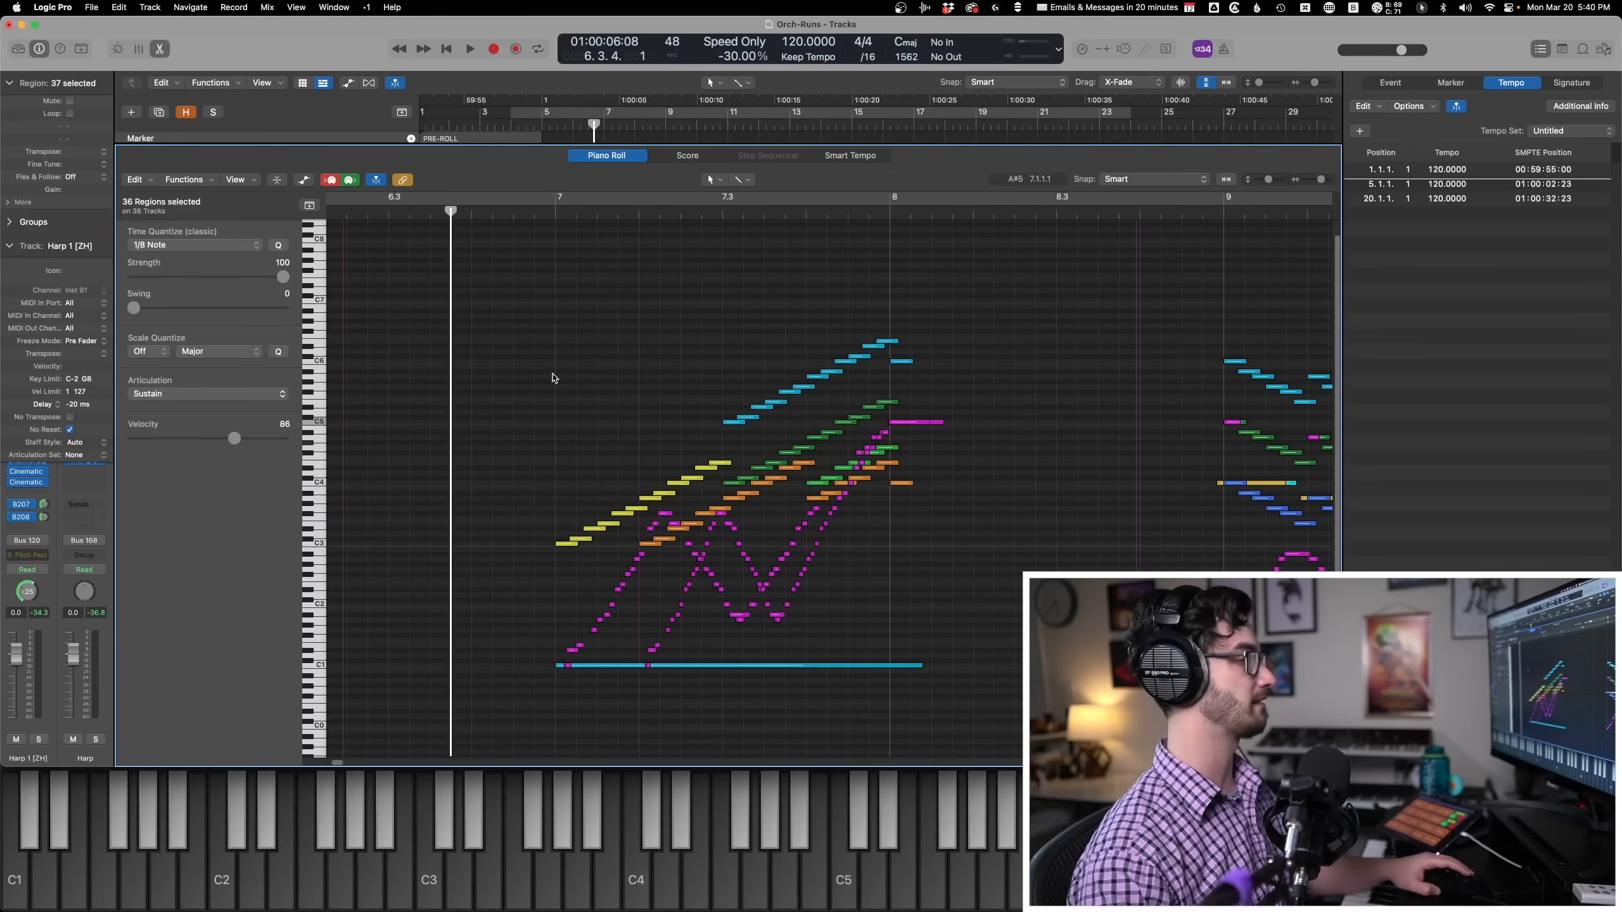
pyautogui.press('space')
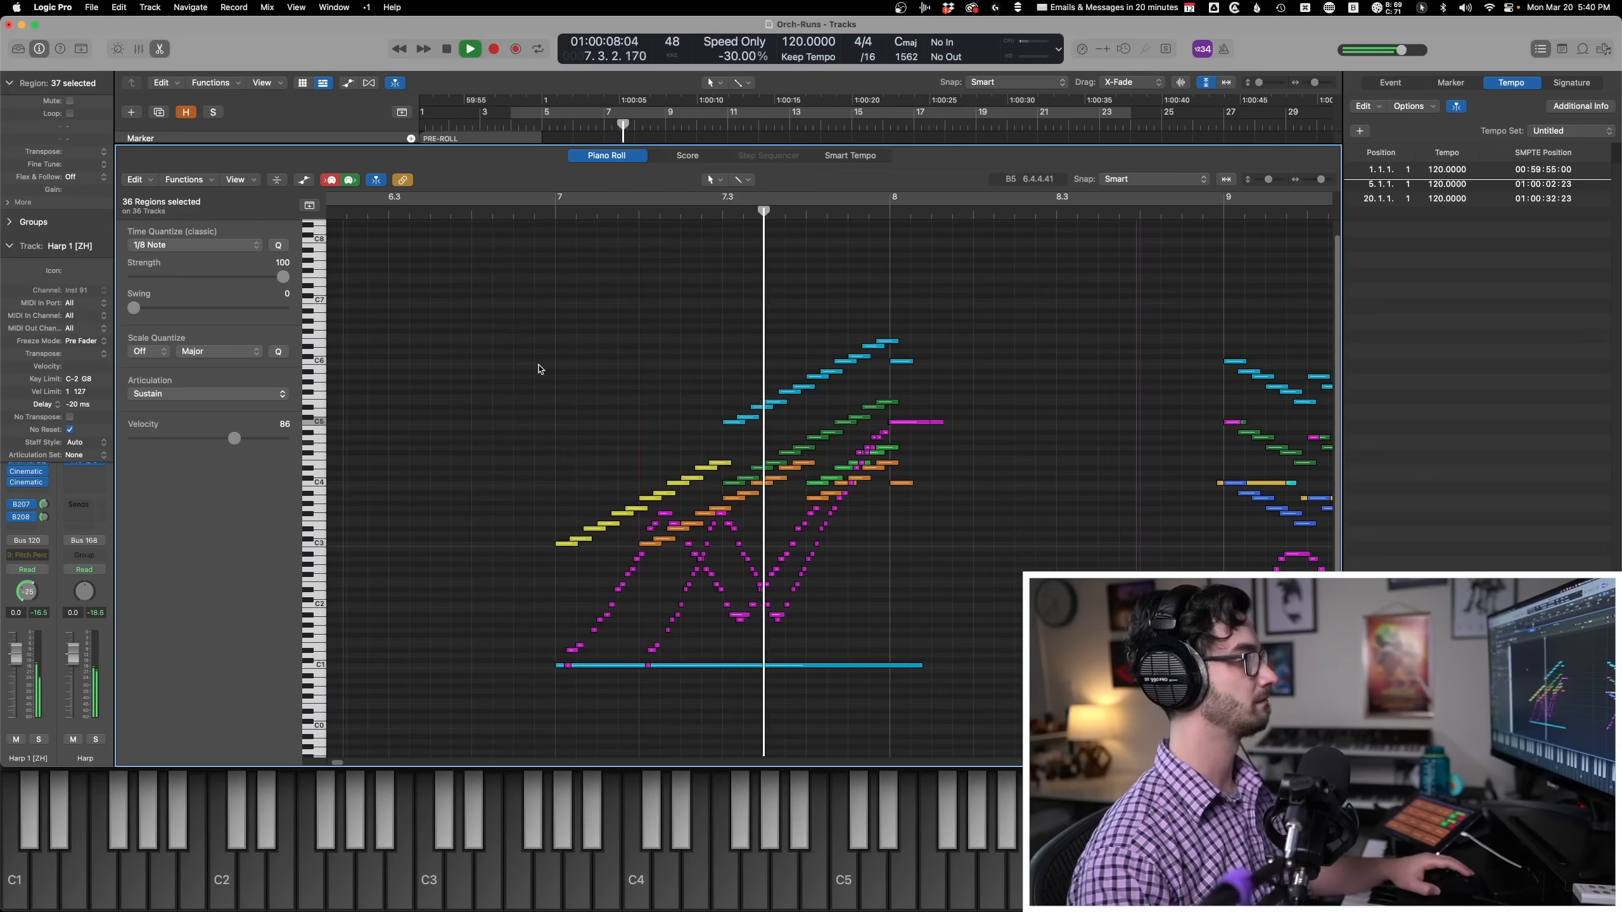
pyautogui.press('space')
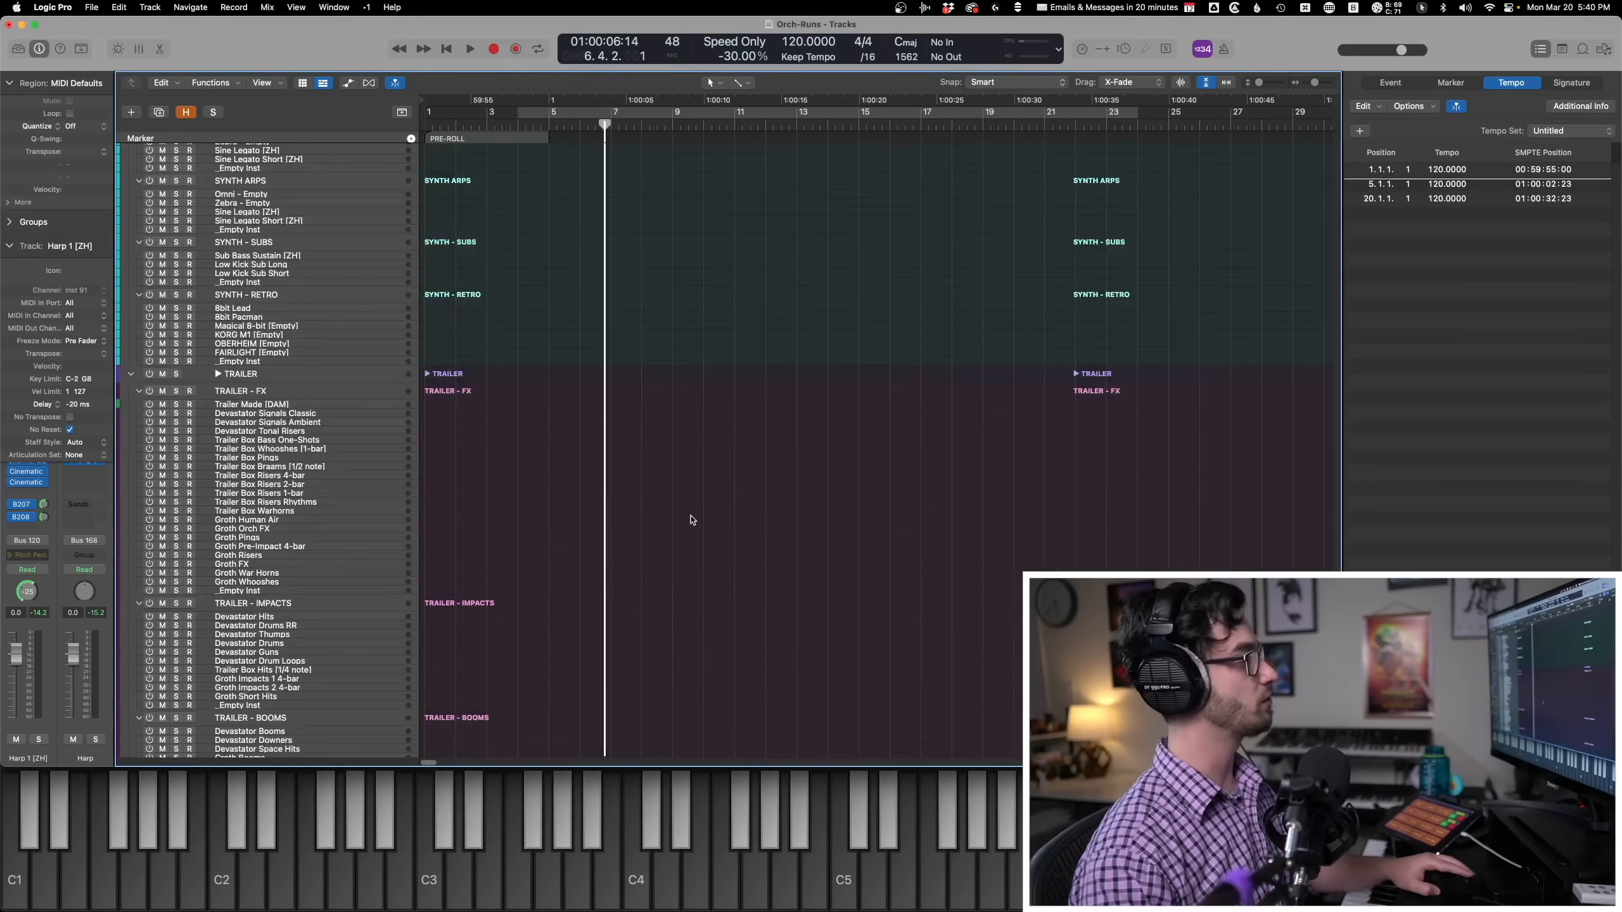
# Solo the Violin 1 Marc and Violin 2 Marc regions and play their bar 7 run in the Piano Roll.
pyautogui.scroll(15, 690, 520)
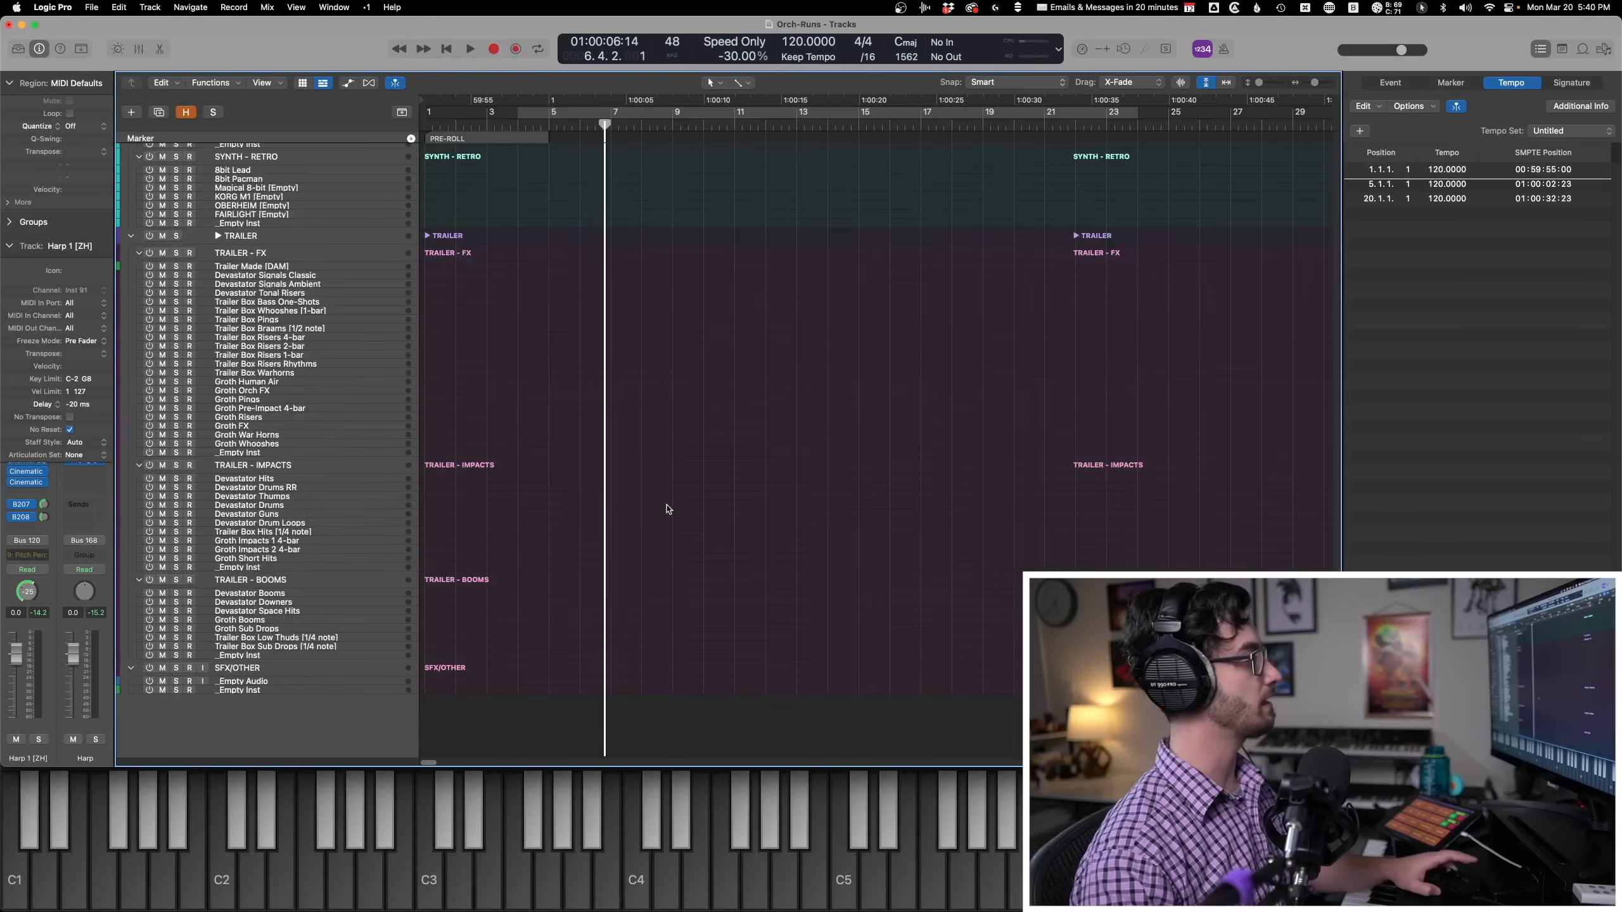
pyautogui.moveTo(622, 506); pyautogui.dragTo(610, 427)
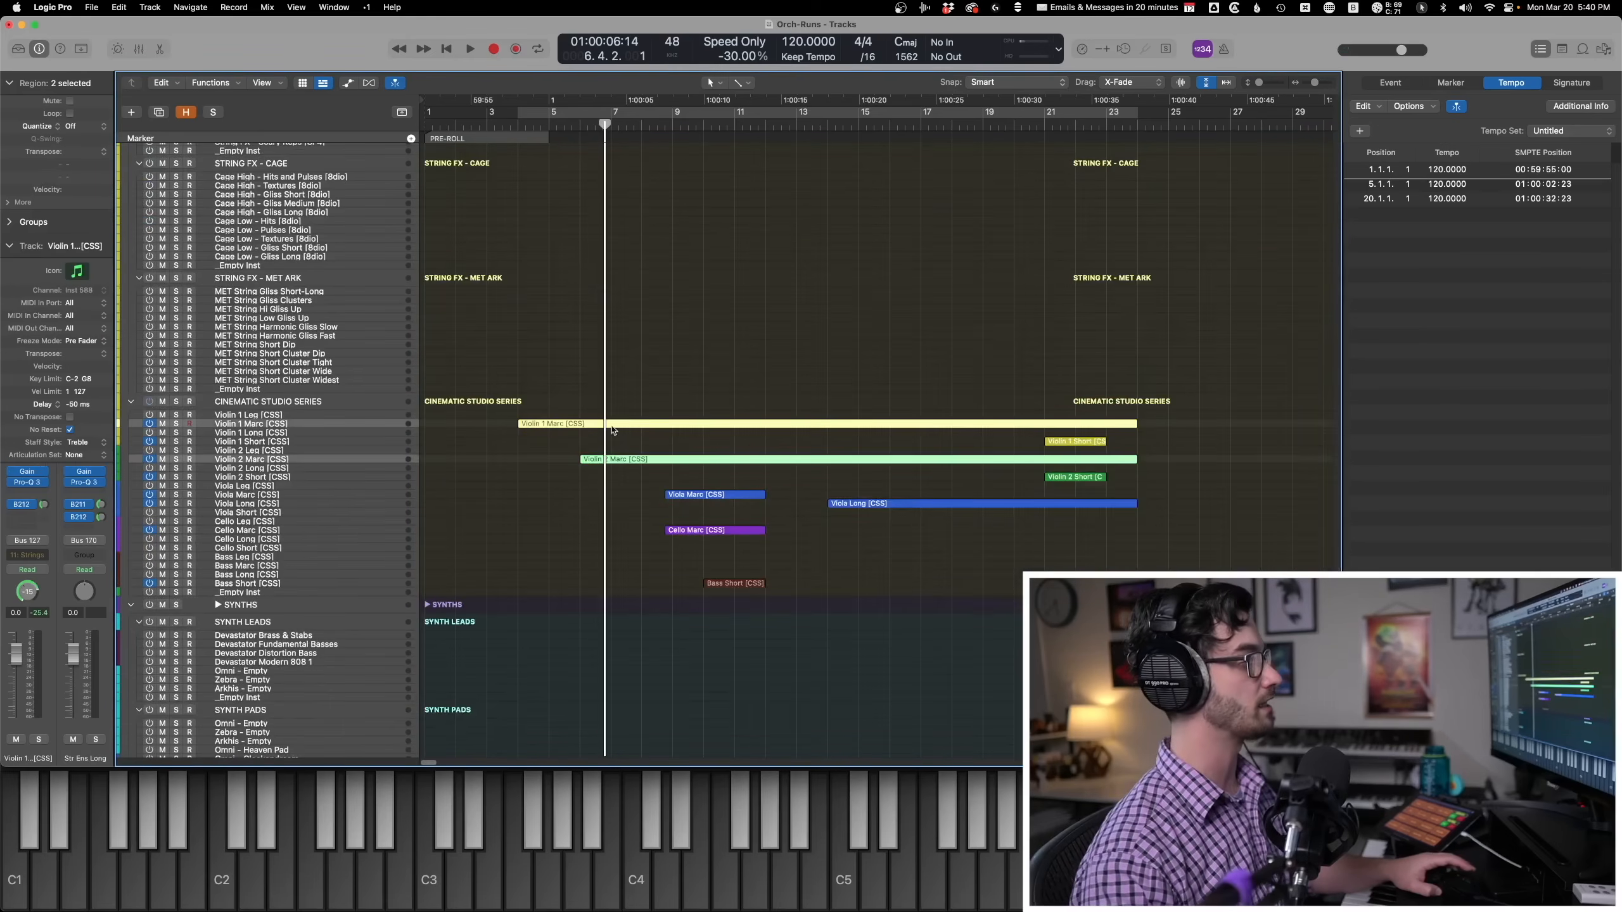
pyautogui.press('p')
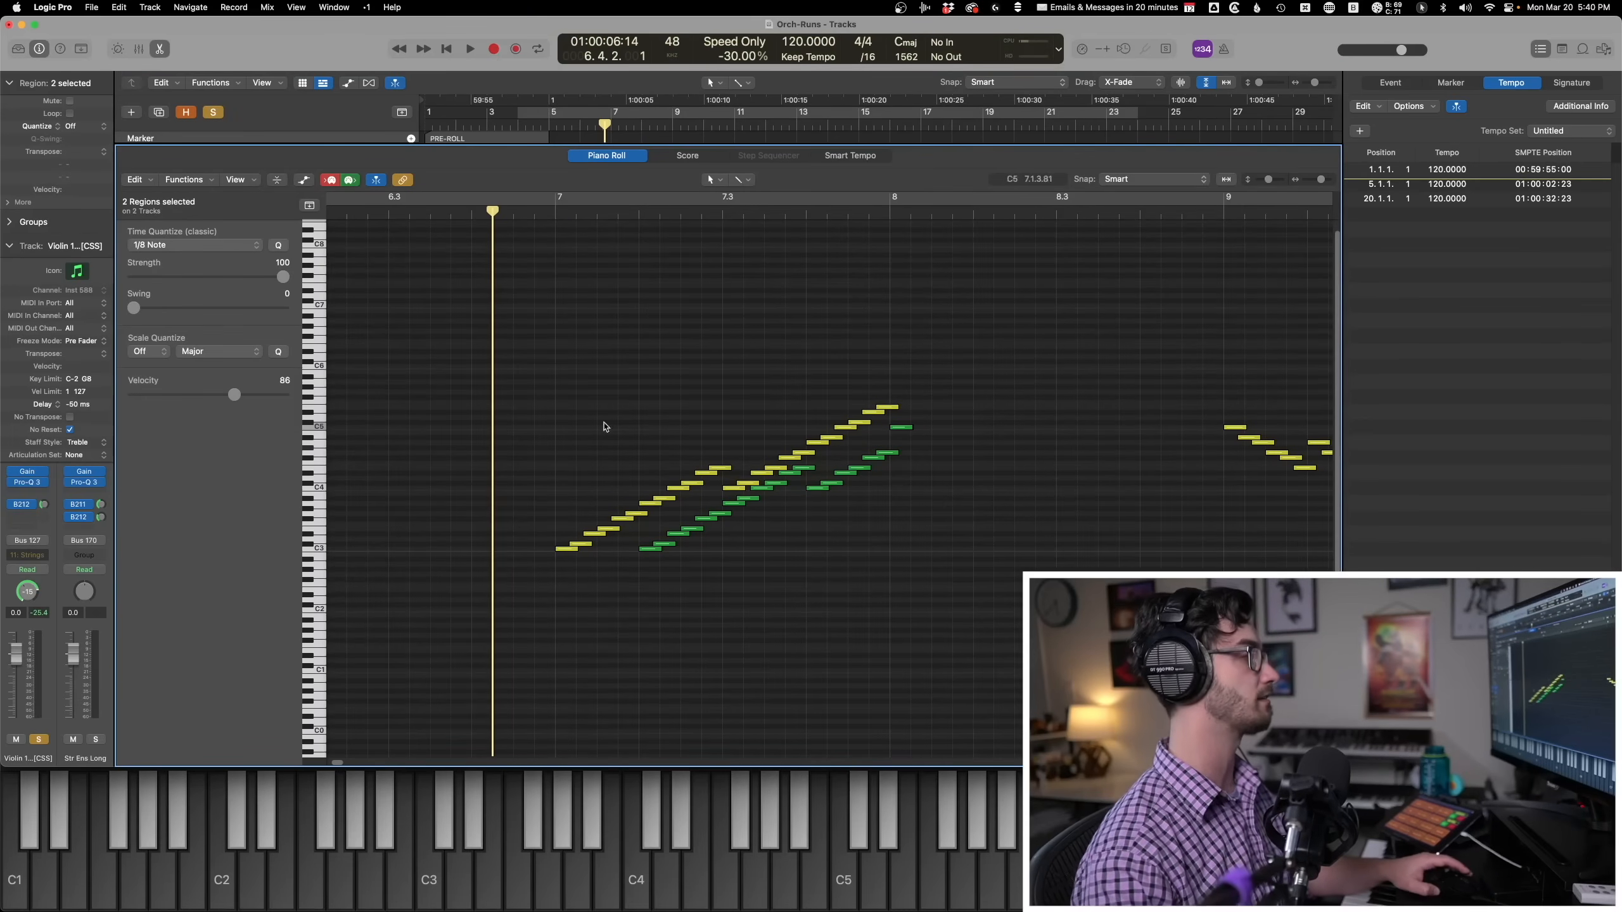
pyautogui.press('space')
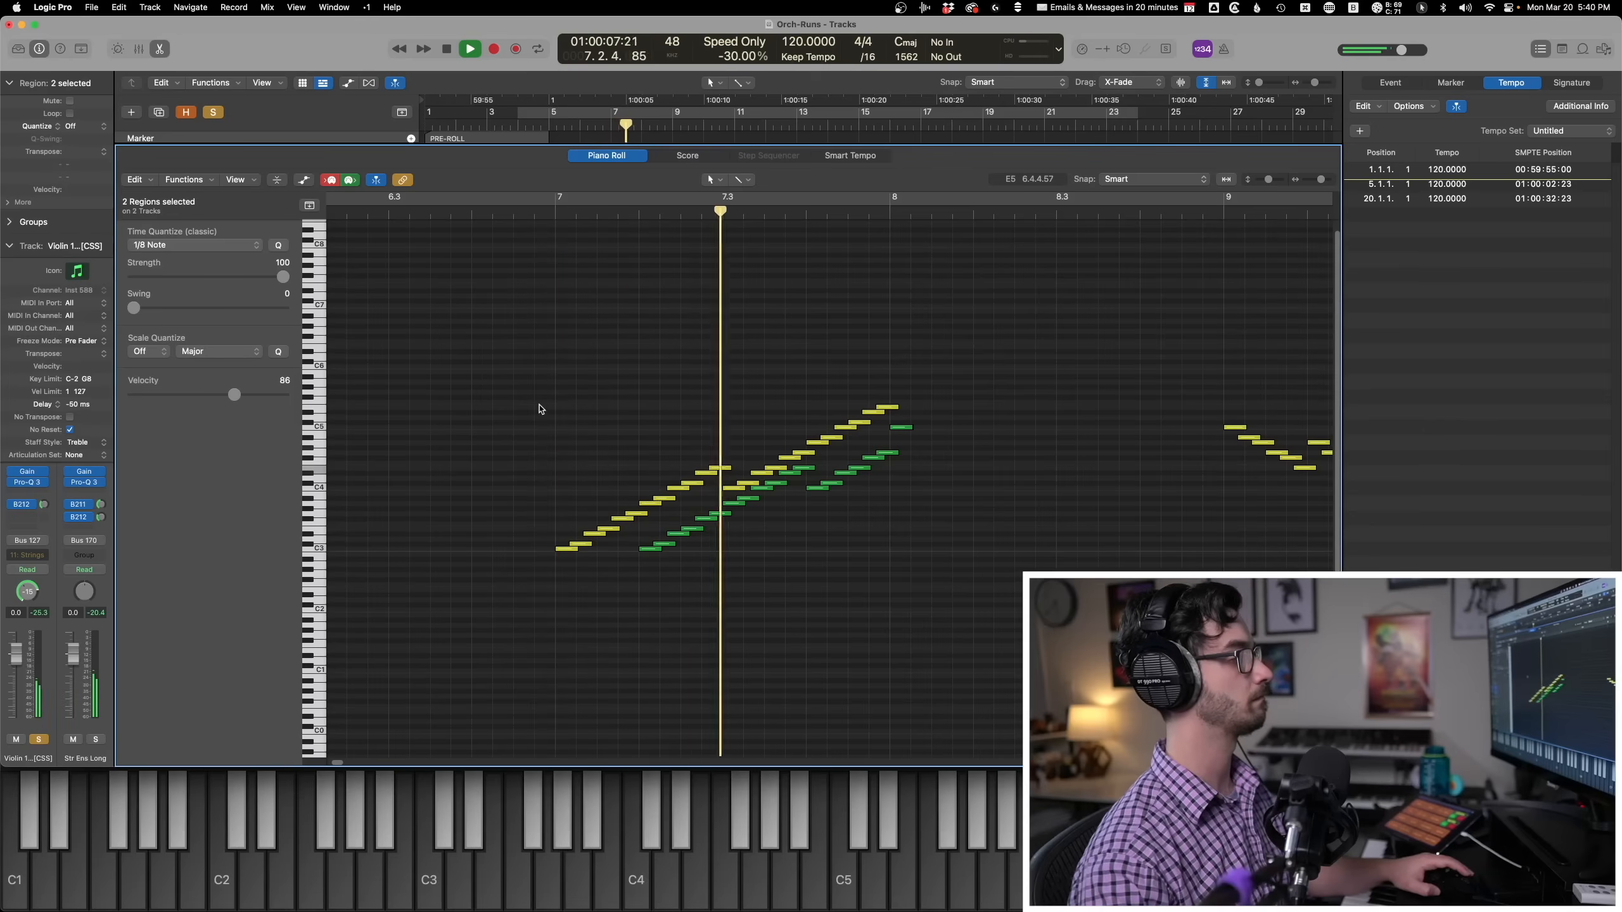
pyautogui.press('space')
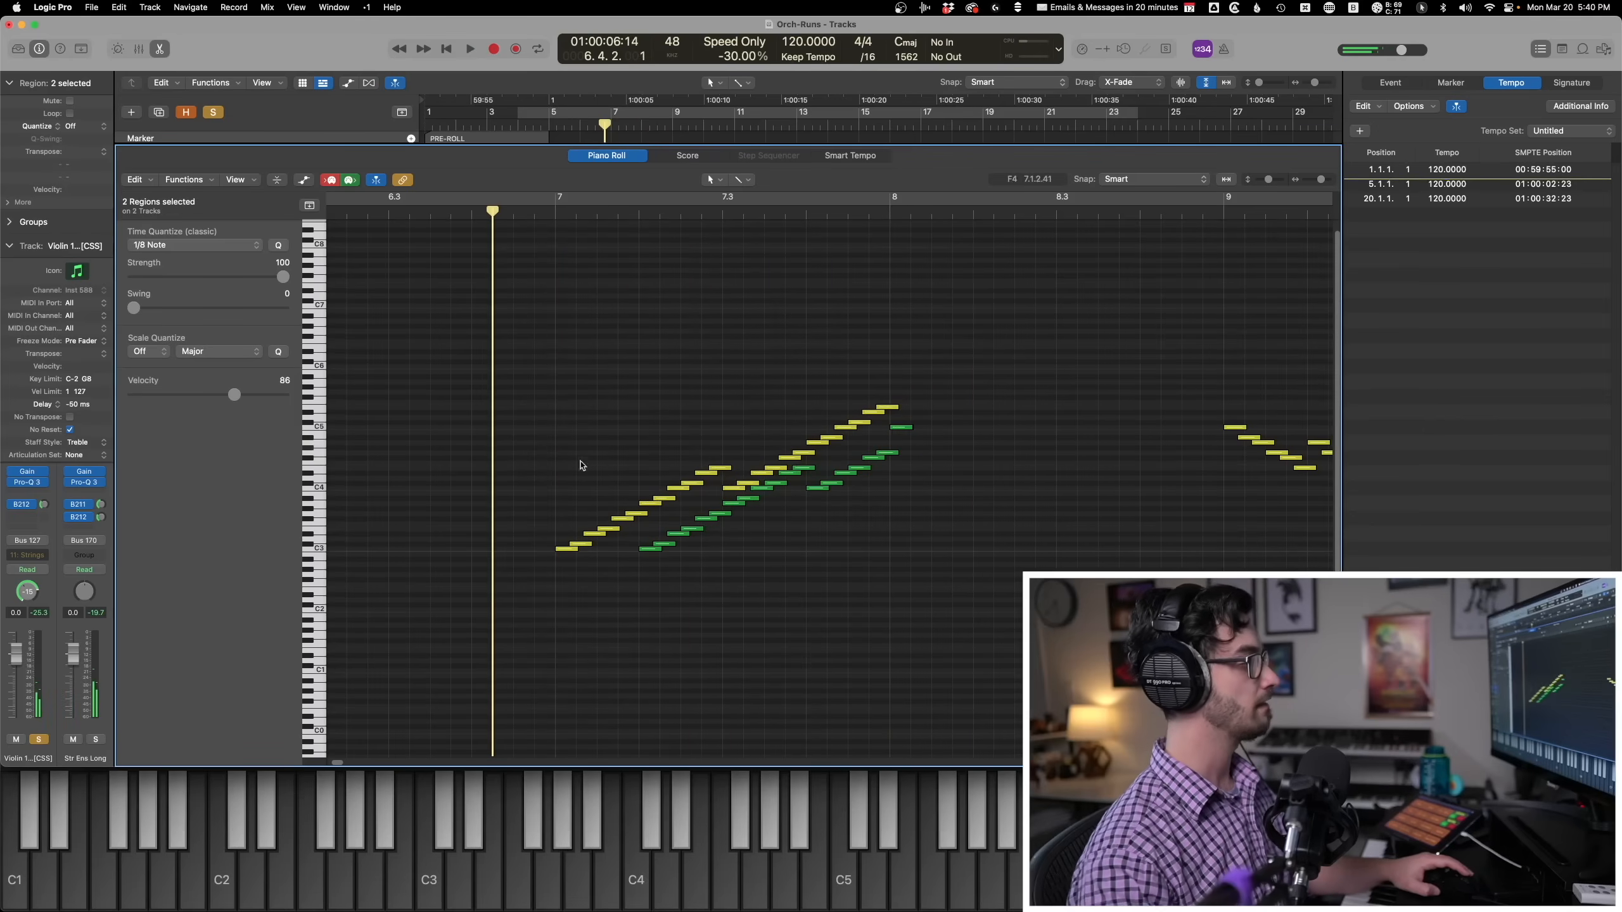
pyautogui.press('e')
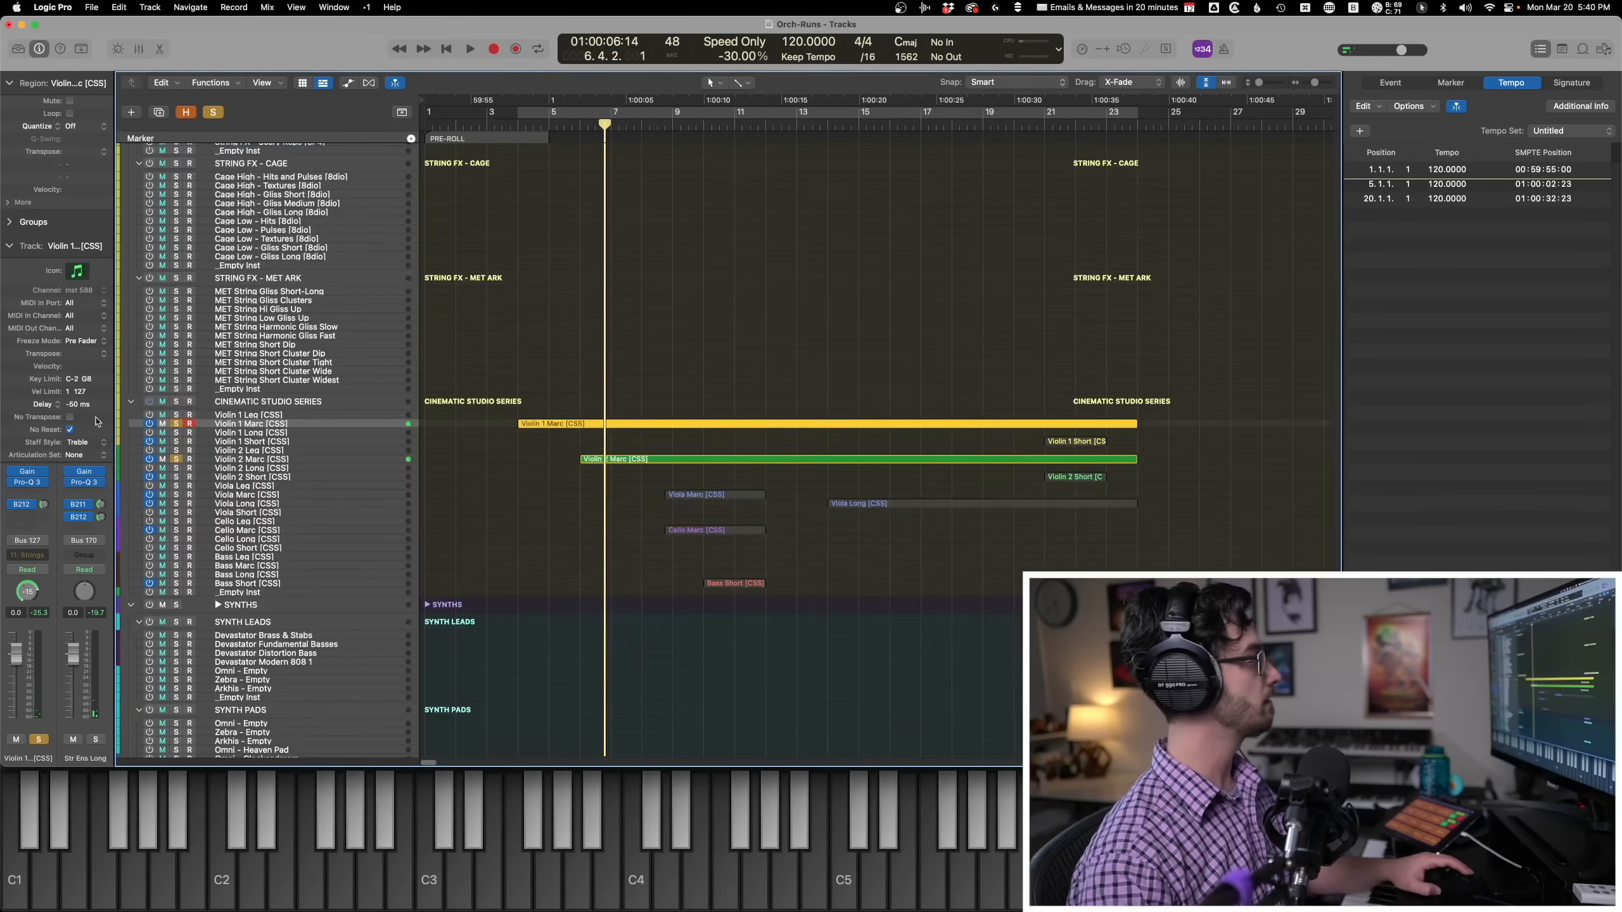
# Solo only Violin 1 Marc, select its bar 7 run notes in the Piano Roll, play them, and clear the solo.
pyautogui.click(174, 423)
pyautogui.press('e')
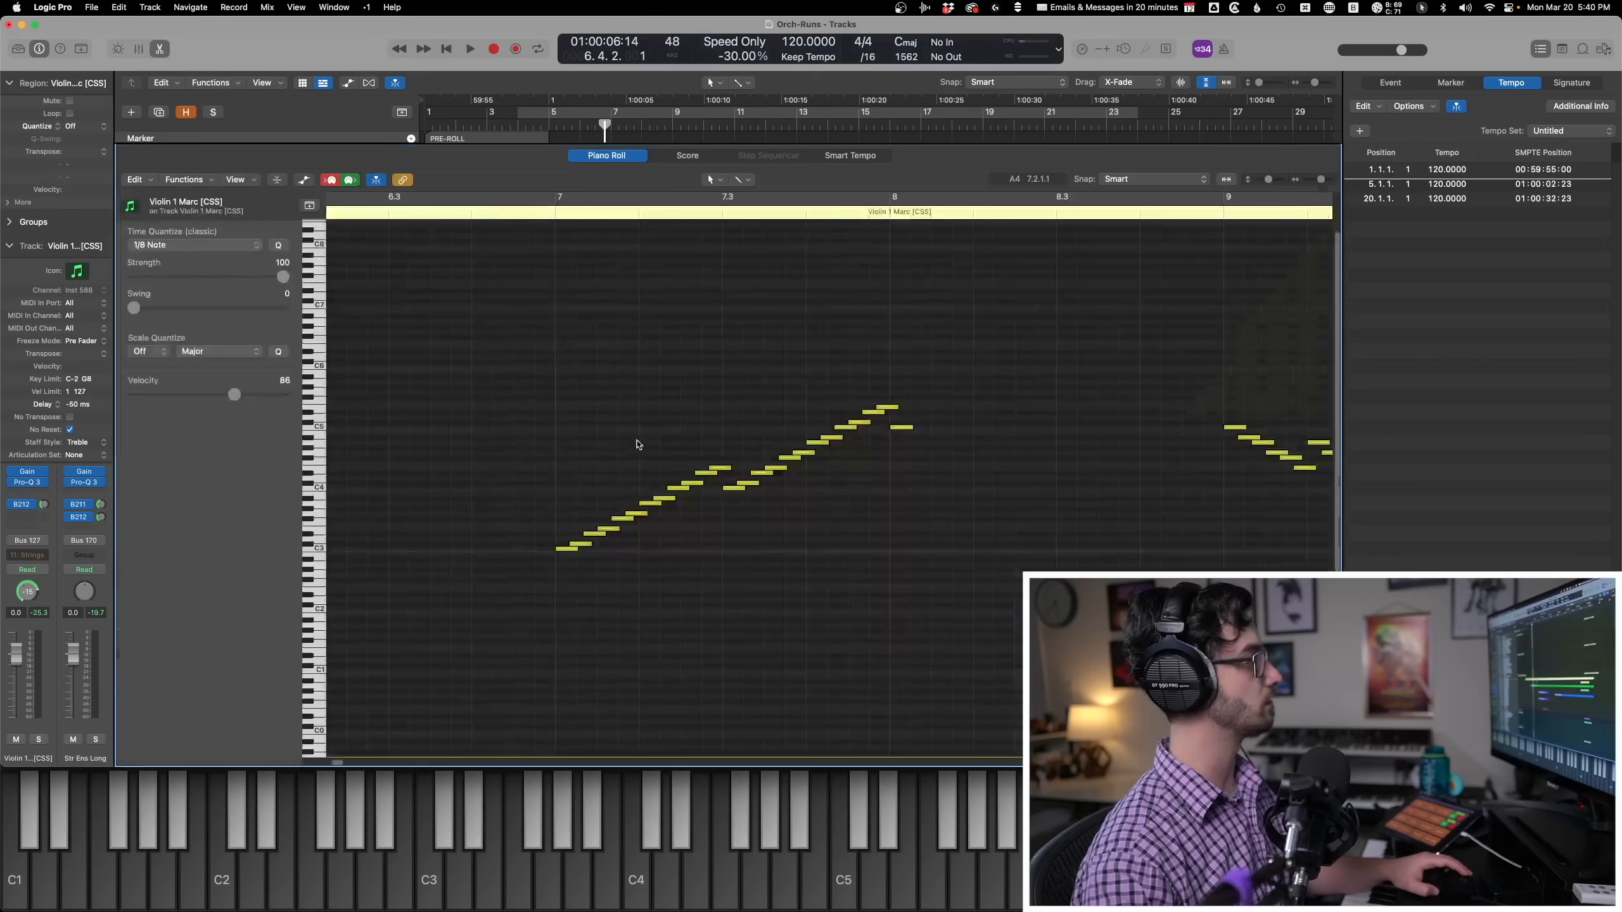
pyautogui.moveTo(520, 619); pyautogui.dragTo(984, 355)
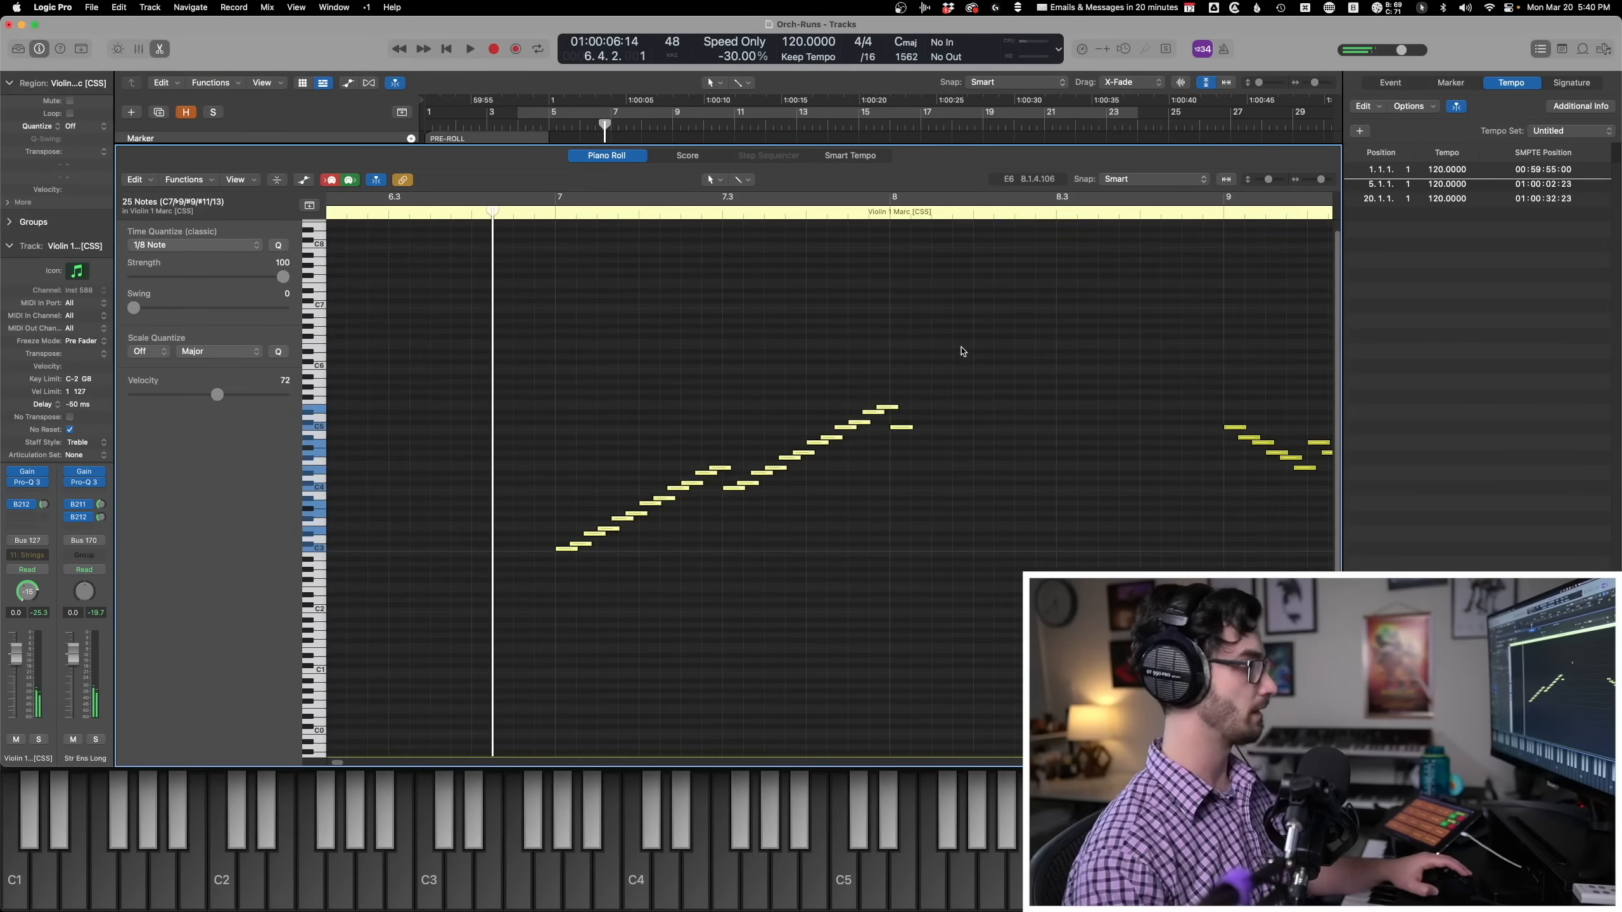
pyautogui.press('s')
pyautogui.press('space')
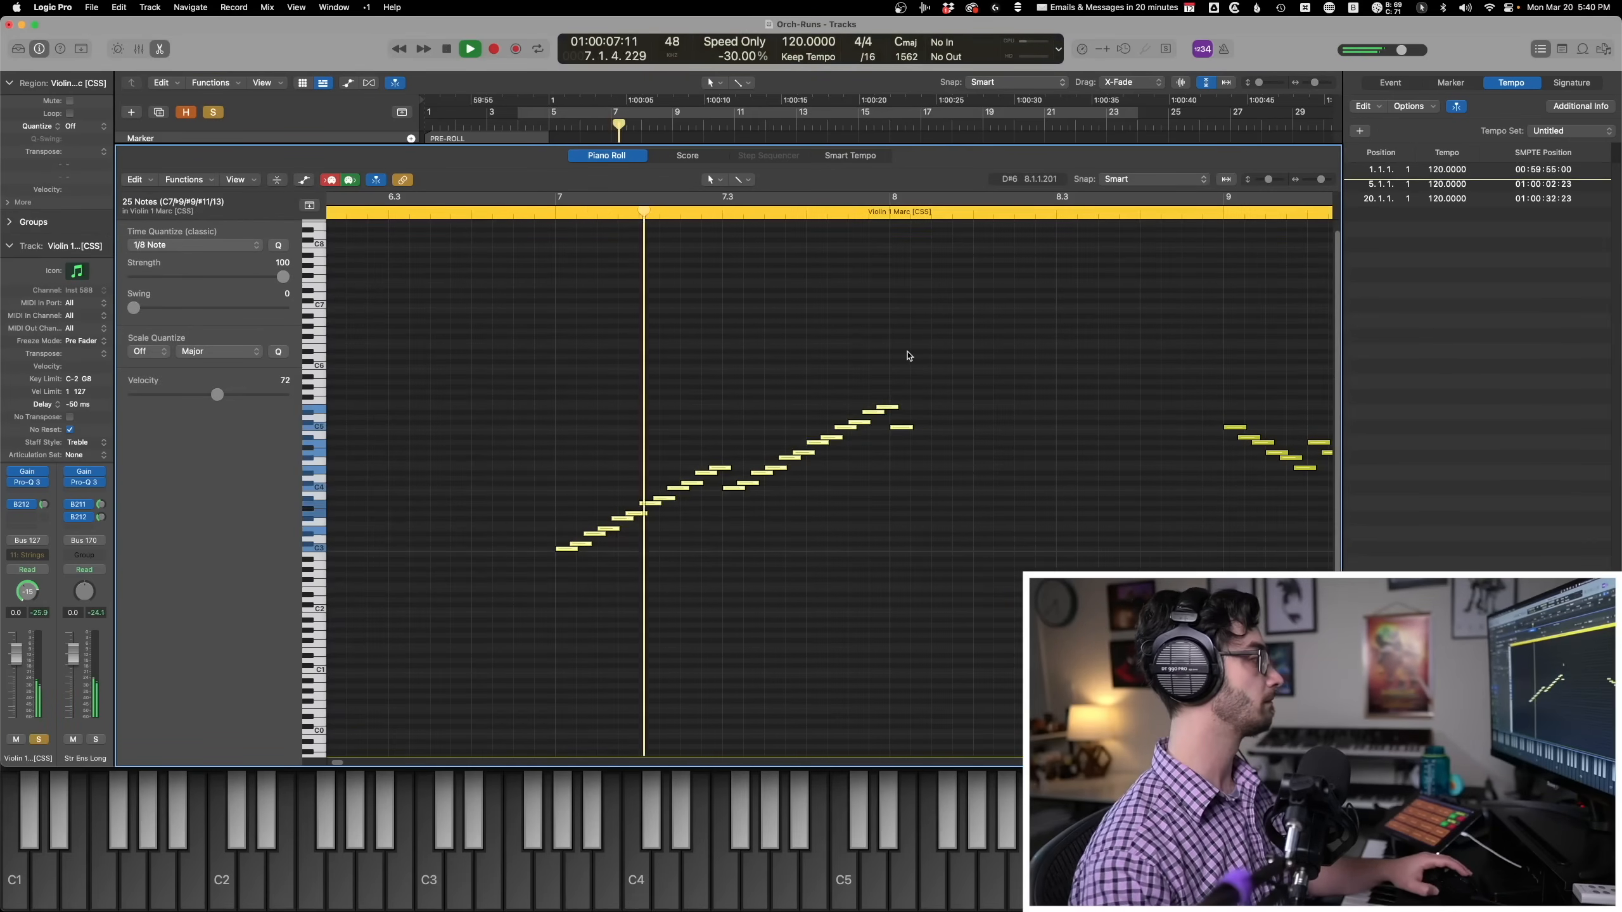
pyautogui.press('e')
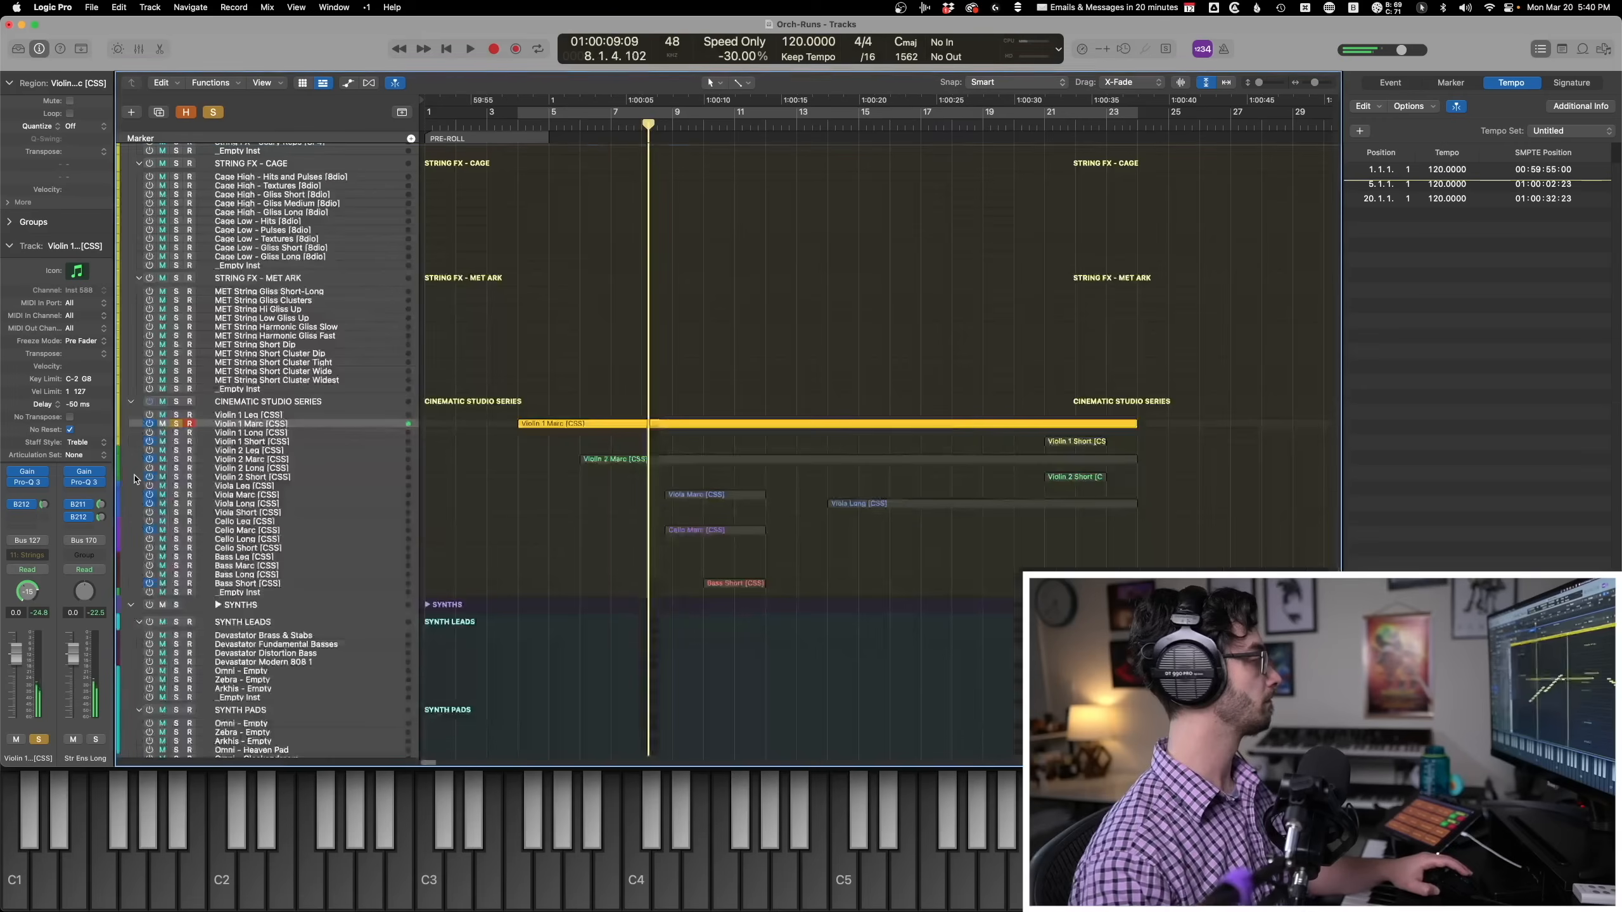
pyautogui.press('space')
pyautogui.press('s')
# Open the Violin 2 Marc region in the Piano Roll, play its bar 7 run soloed, and clear the solo.
pyautogui.click(596, 463)
pyautogui.press('e')
pyautogui.press('s')
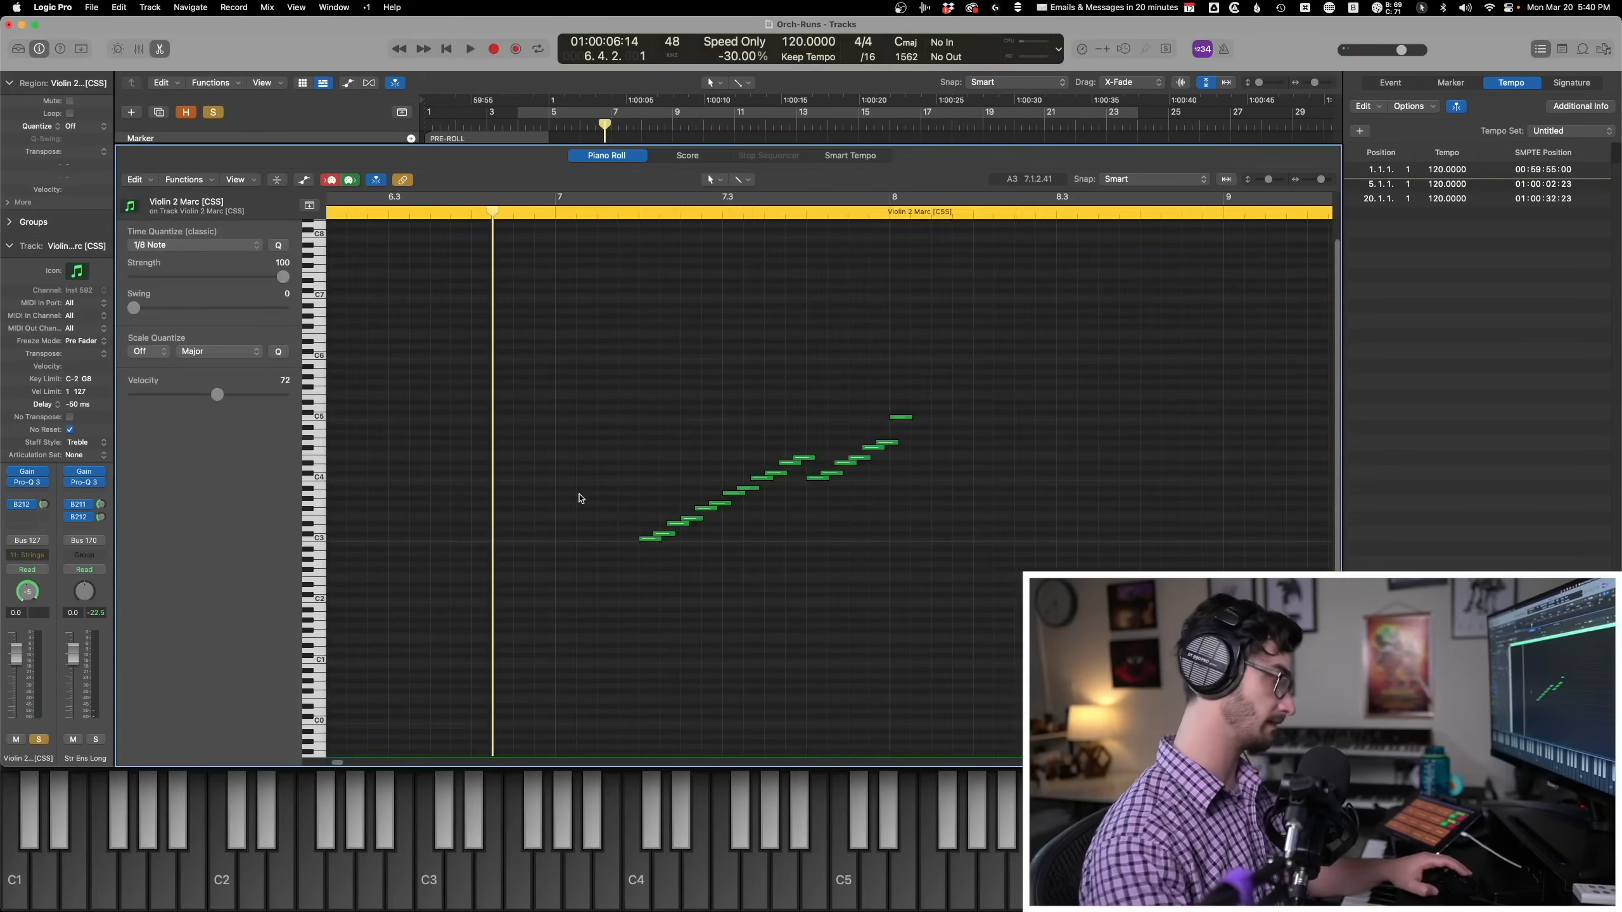
pyautogui.press('space')
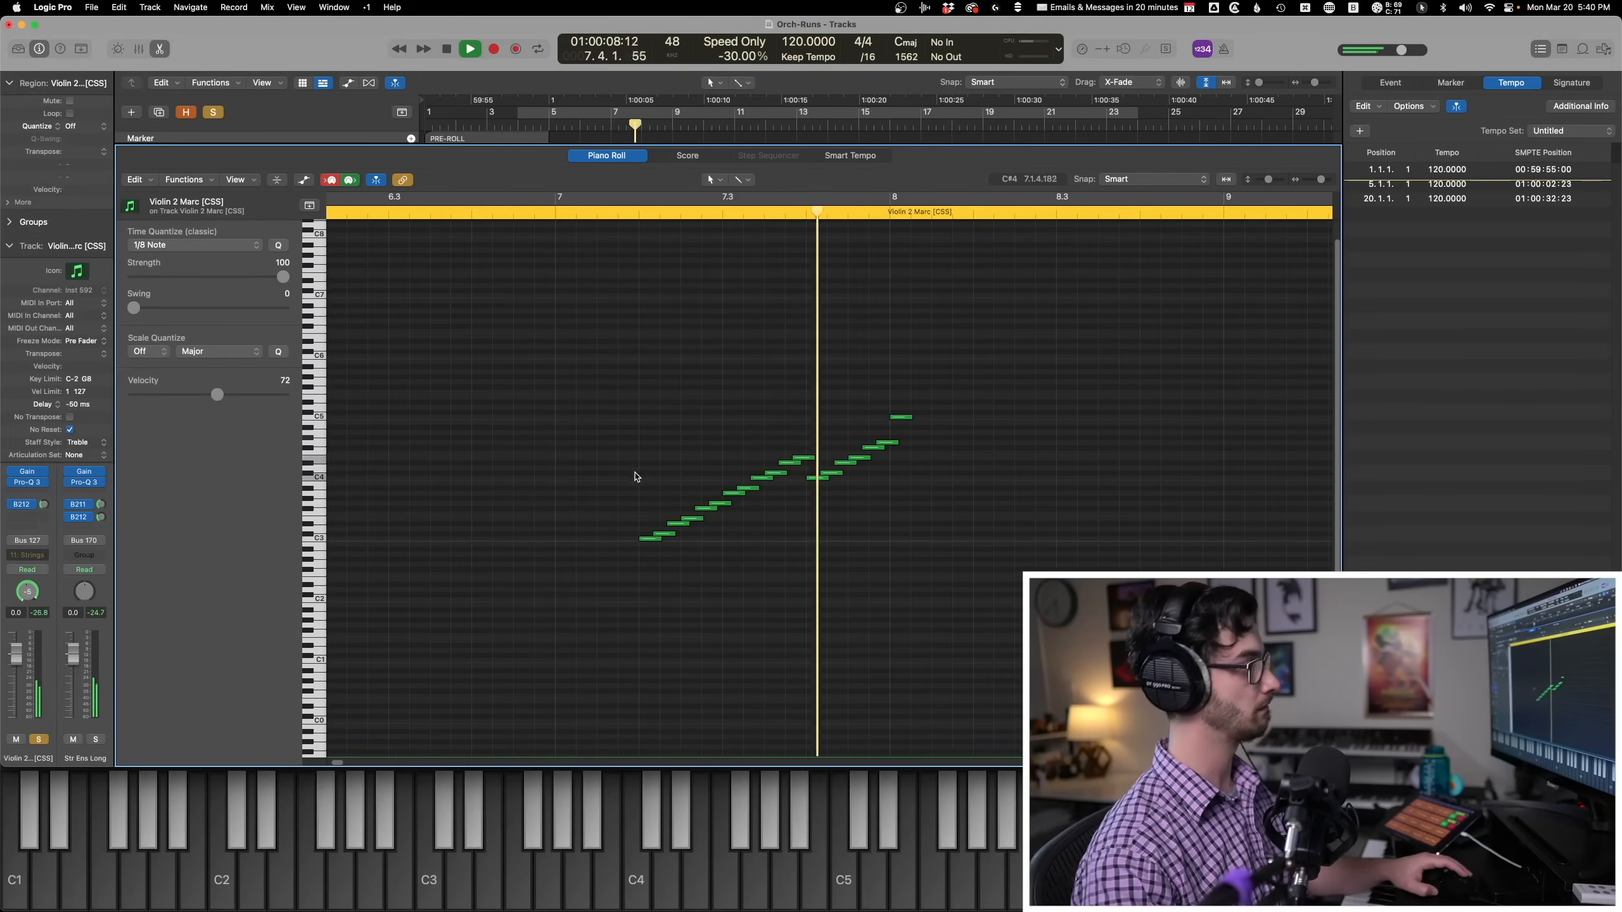
pyautogui.press('e')
pyautogui.press('space')
pyautogui.press('s')
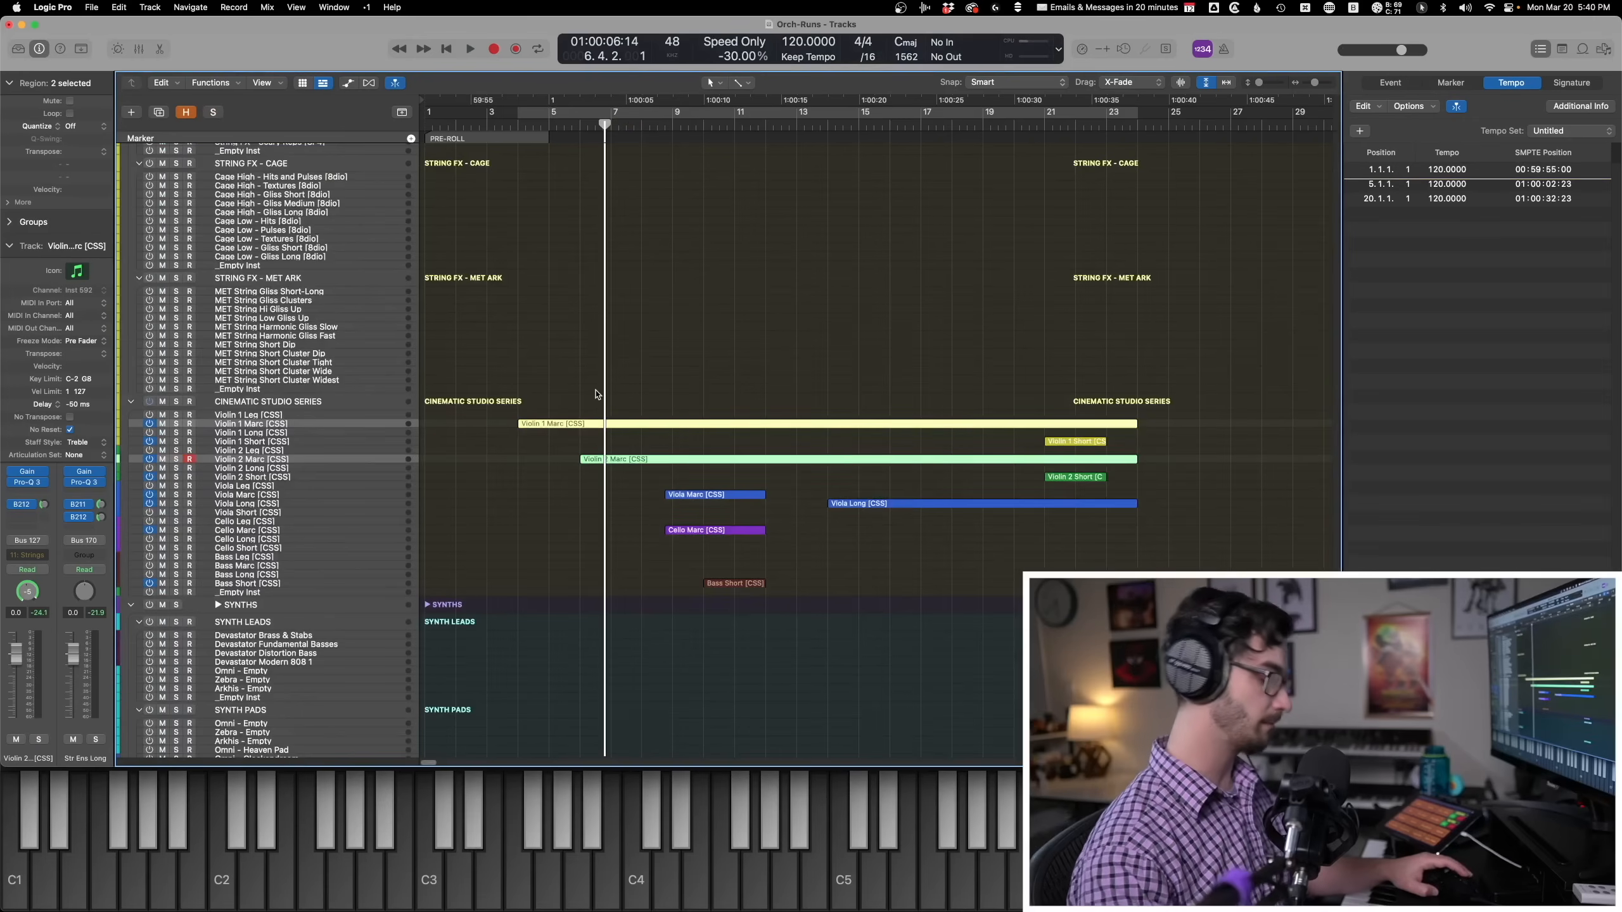
# Solo the Violin 1 Marc and Violin 2 Marc regions together, play the overlapping bar 7 run in the arrangement, and clear the solo.
pyautogui.press('s')
pyautogui.click(561, 424)
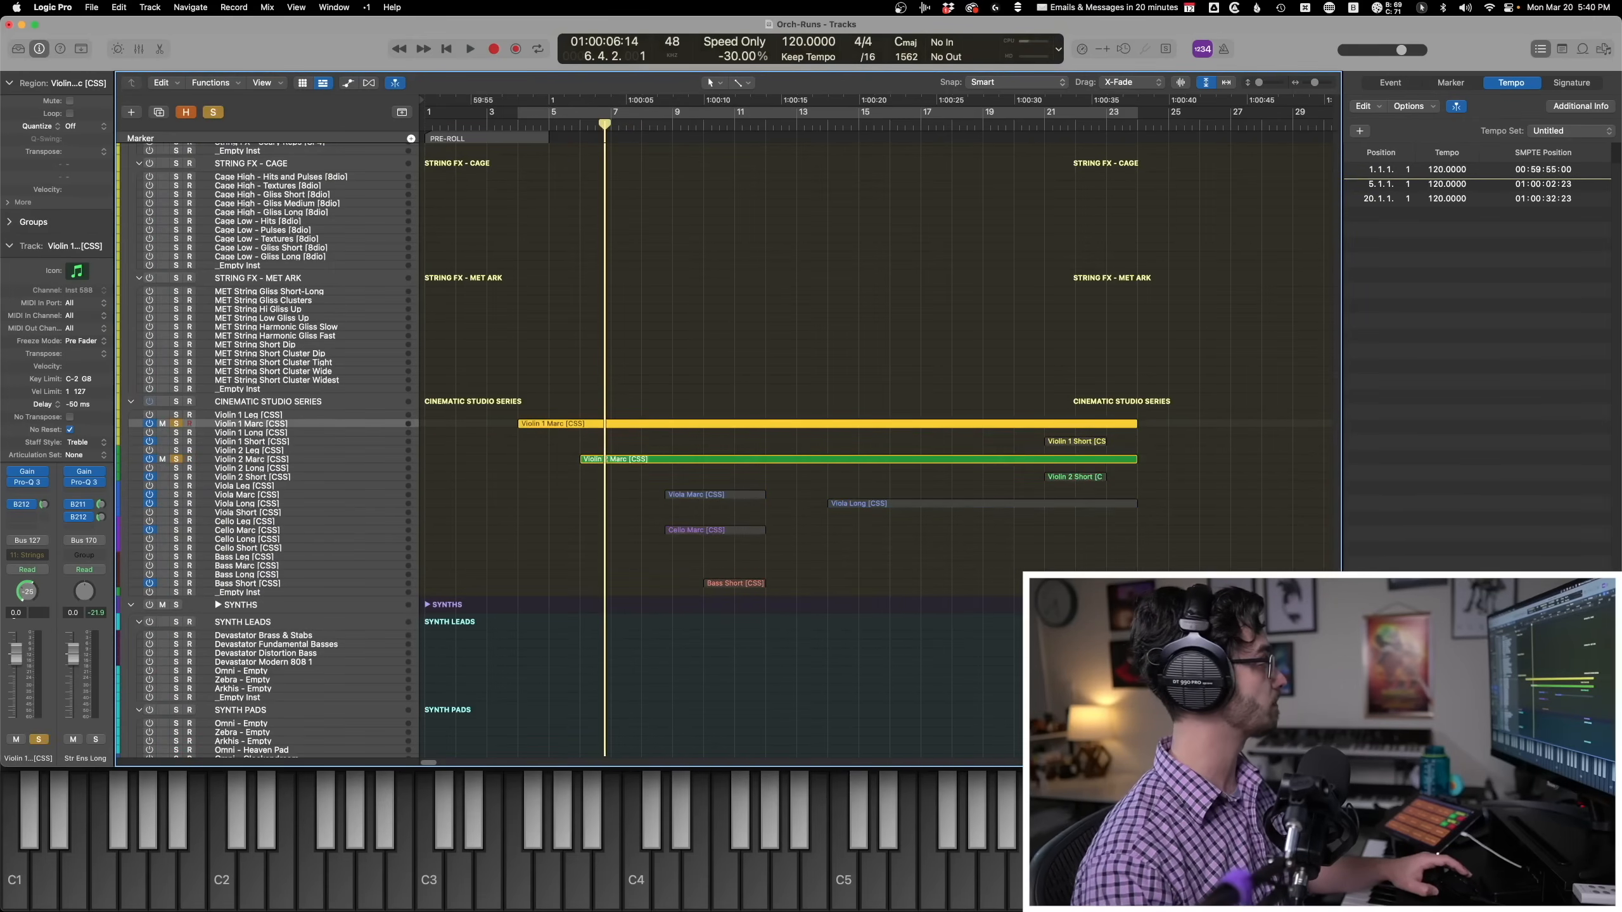
pyautogui.press('Down')
pyautogui.press('Down')
pyautogui.press('Down')
pyautogui.press('Down')
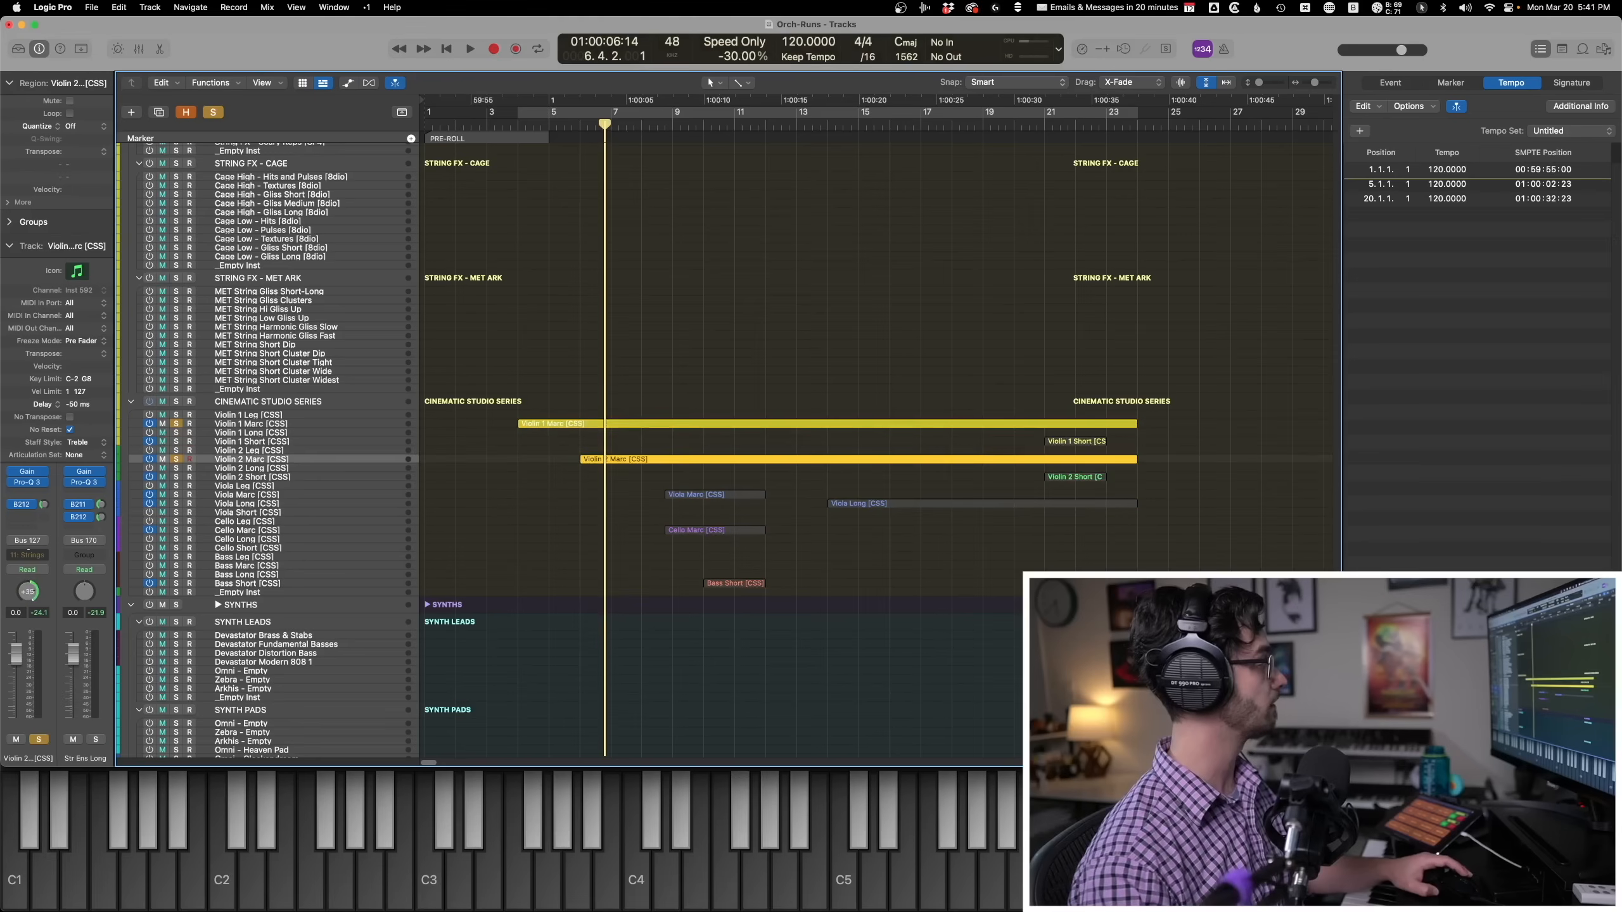
pyautogui.press('space')
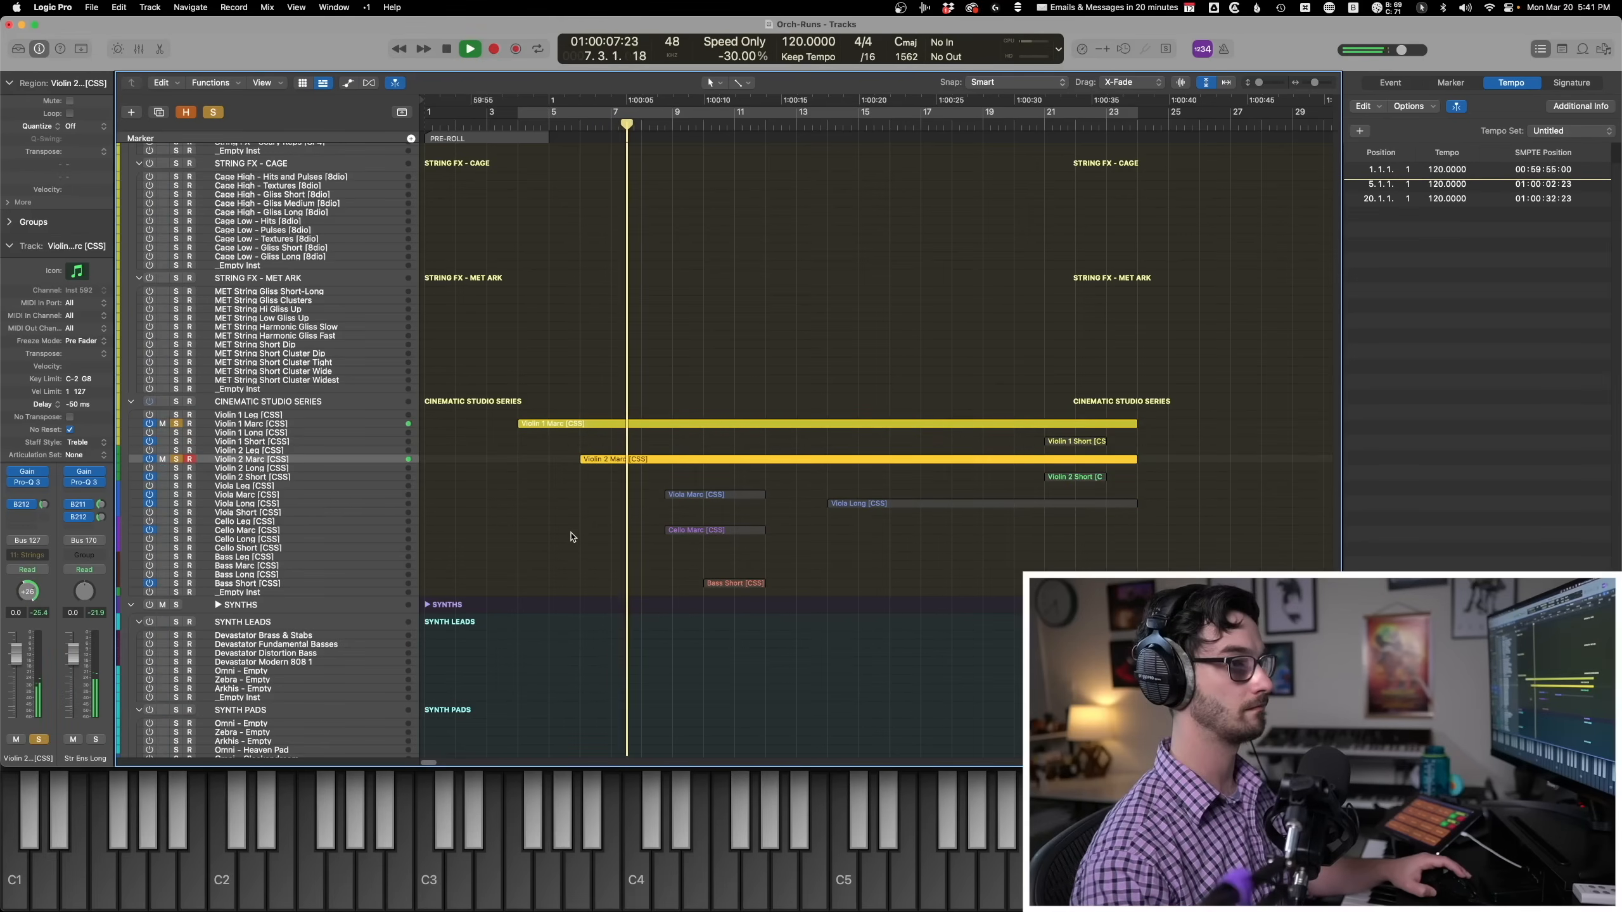
pyautogui.press('space')
pyautogui.press('Up')
pyautogui.press('Up')
pyautogui.press('Up')
pyautogui.press('Up')
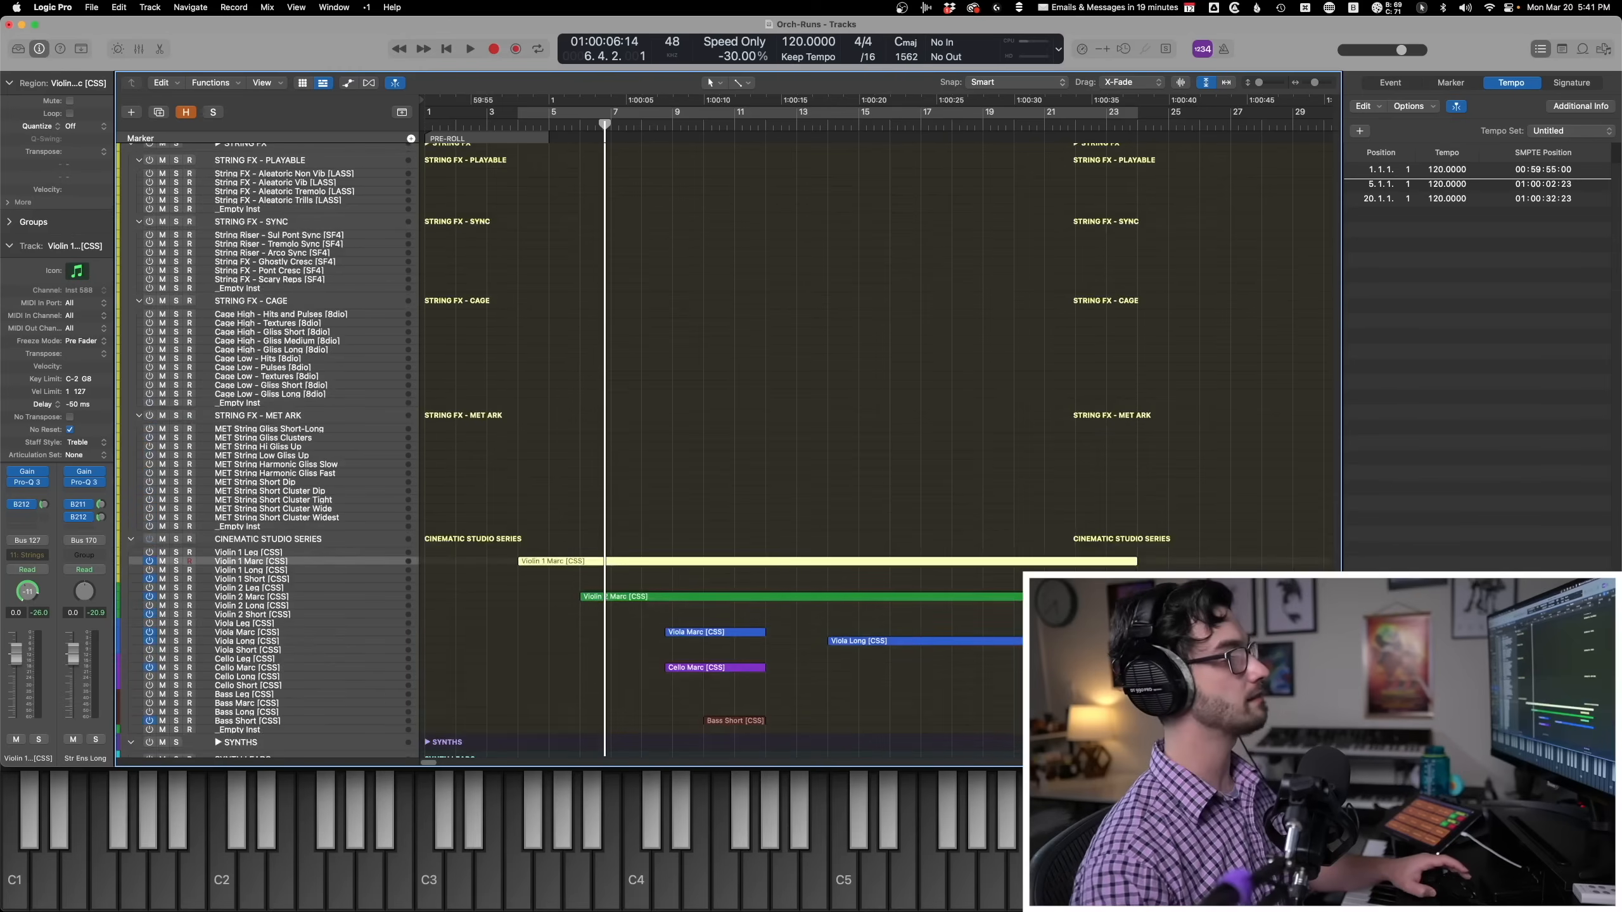
# Solo the Piccolo, Flute, Oboe and both Clarinet Marc-Leg regions and play their bar 7 run in the Piano Roll.
pyautogui.scroll(20, 823, 393)
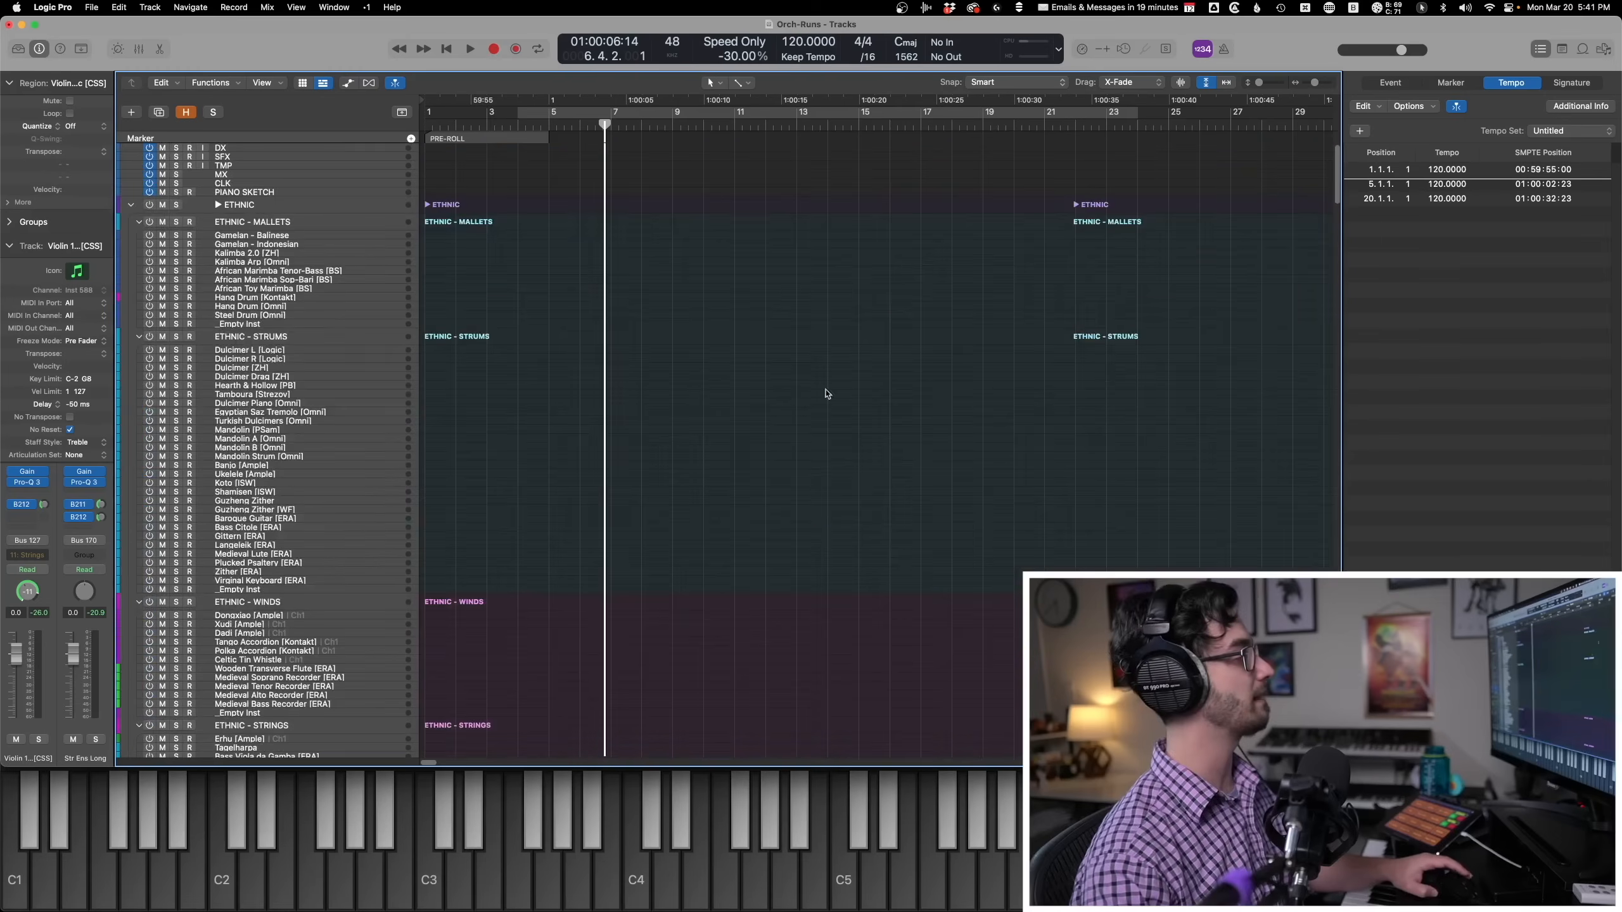
pyautogui.moveTo(625, 430); pyautogui.dragTo(540, 143)
pyautogui.press('p')
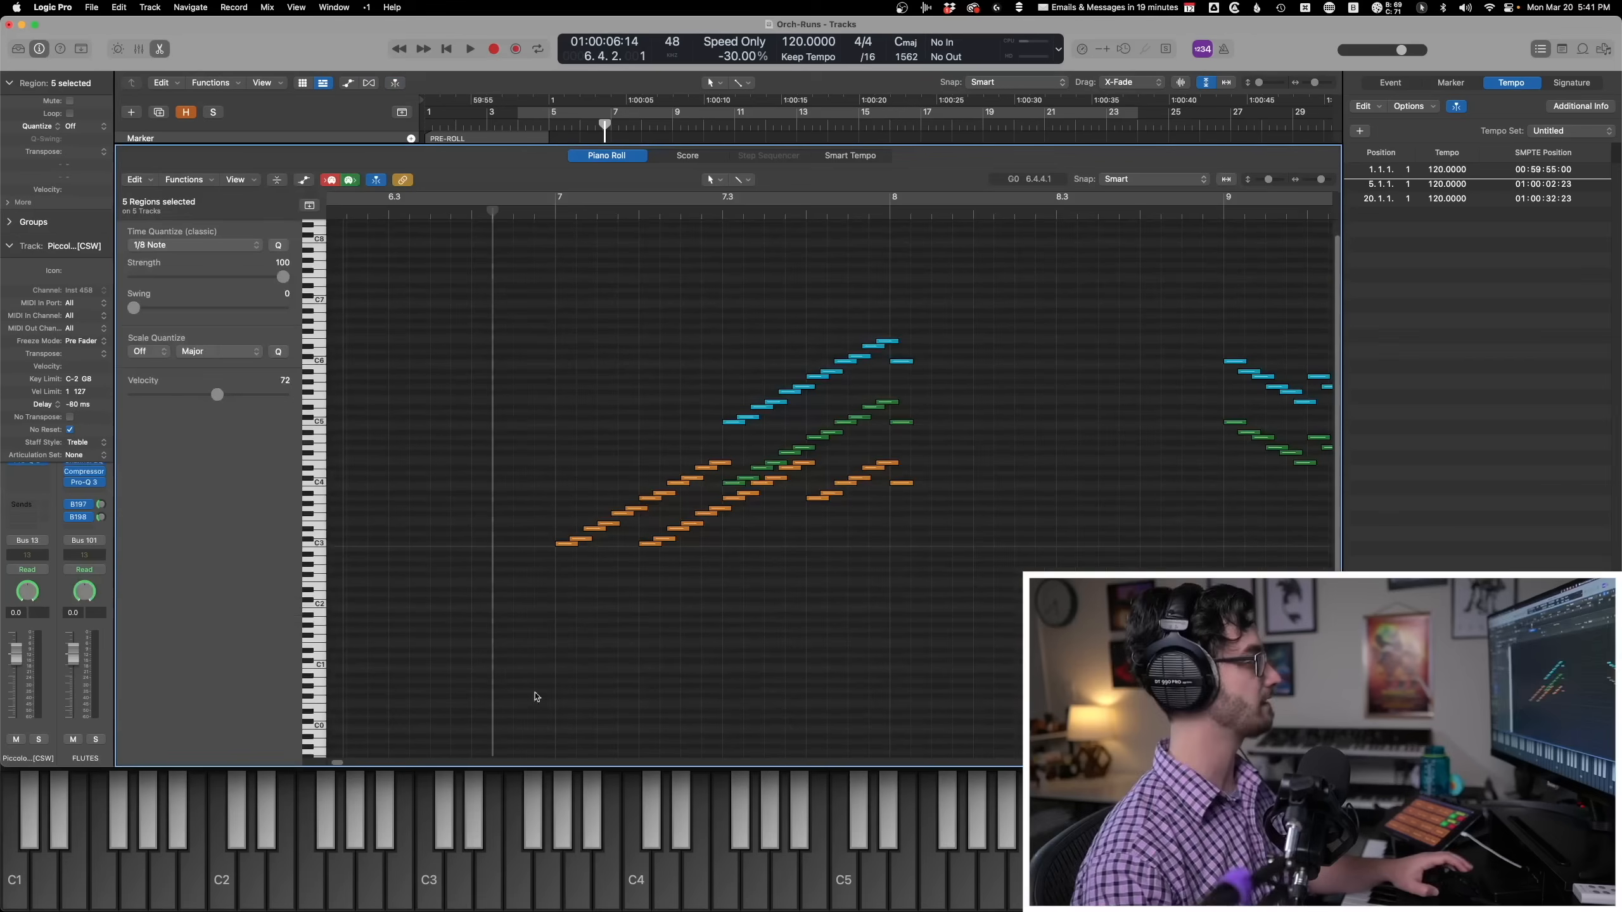
pyautogui.press('s')
pyautogui.press('space')
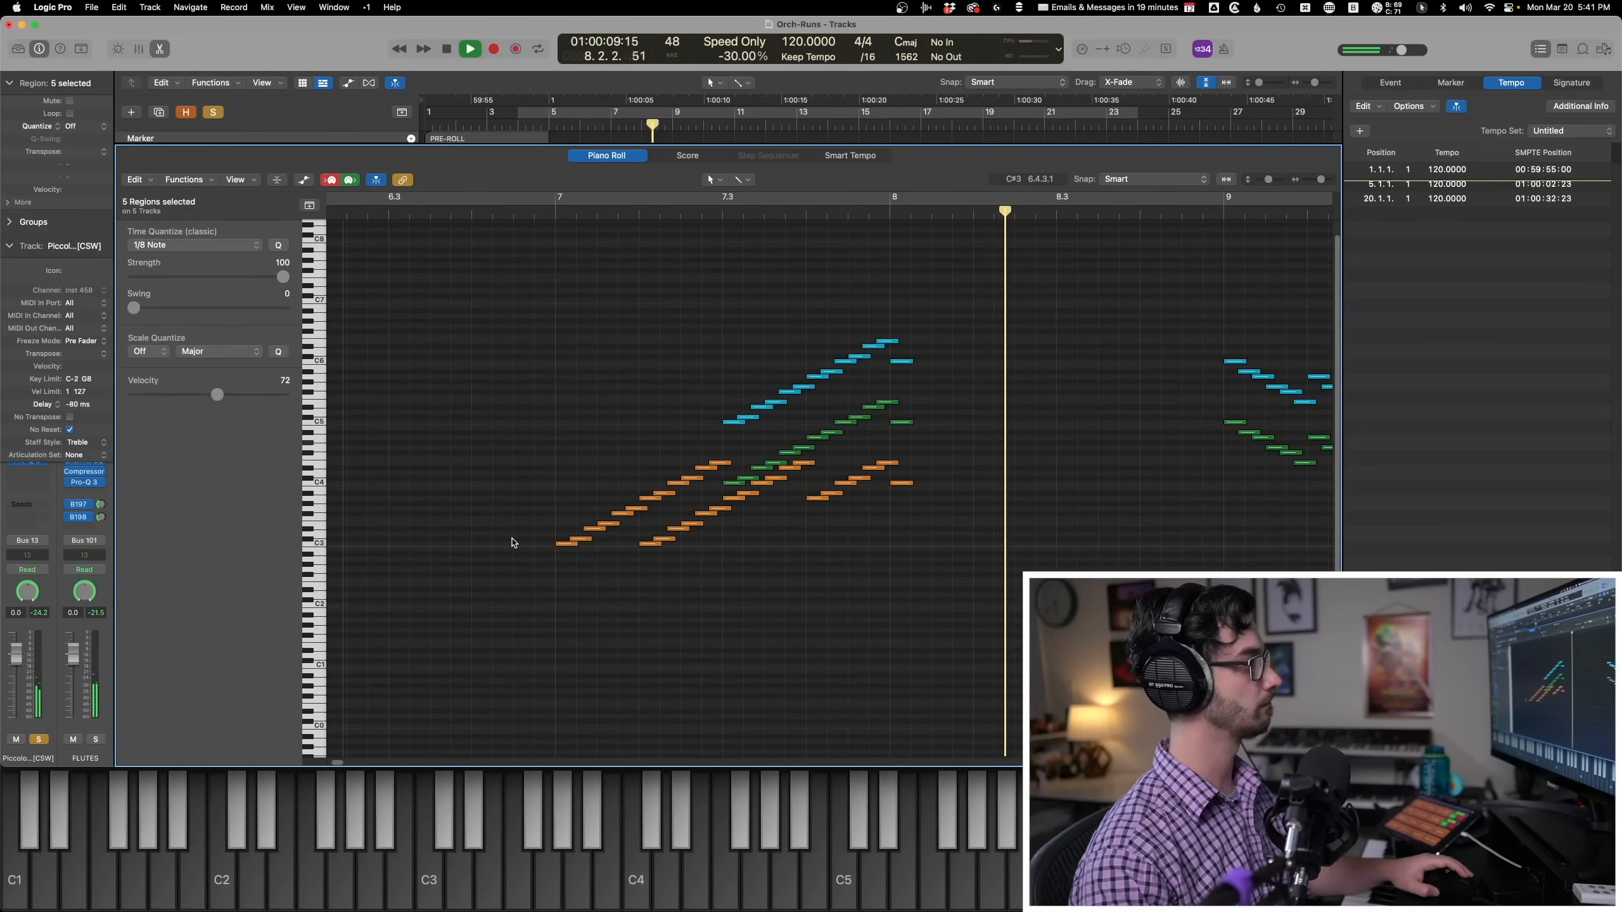
pyautogui.press('space')
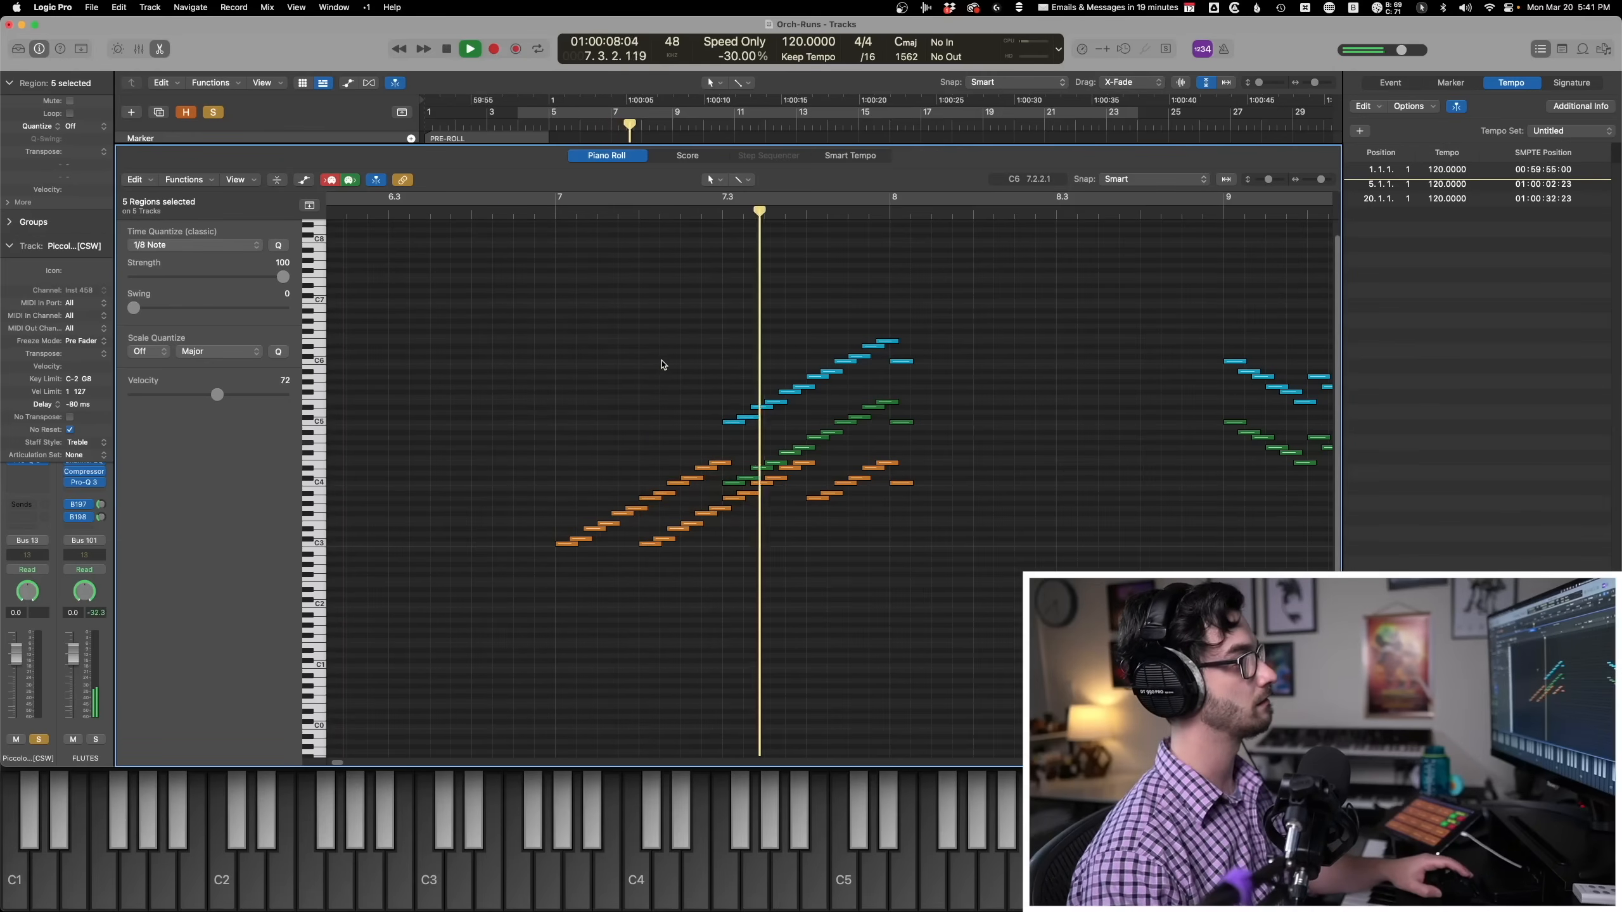
pyautogui.press('p')
pyautogui.press('space')
# Solo only the two Clarinet Marc-Leg regions, play their overlapping run from bar 6 in the Piano Roll, and clear the solo.
pyautogui.click(345, 380)
pyautogui.keyDown('shift'); pyautogui.click(340, 389); pyautogui.keyUp('shift')
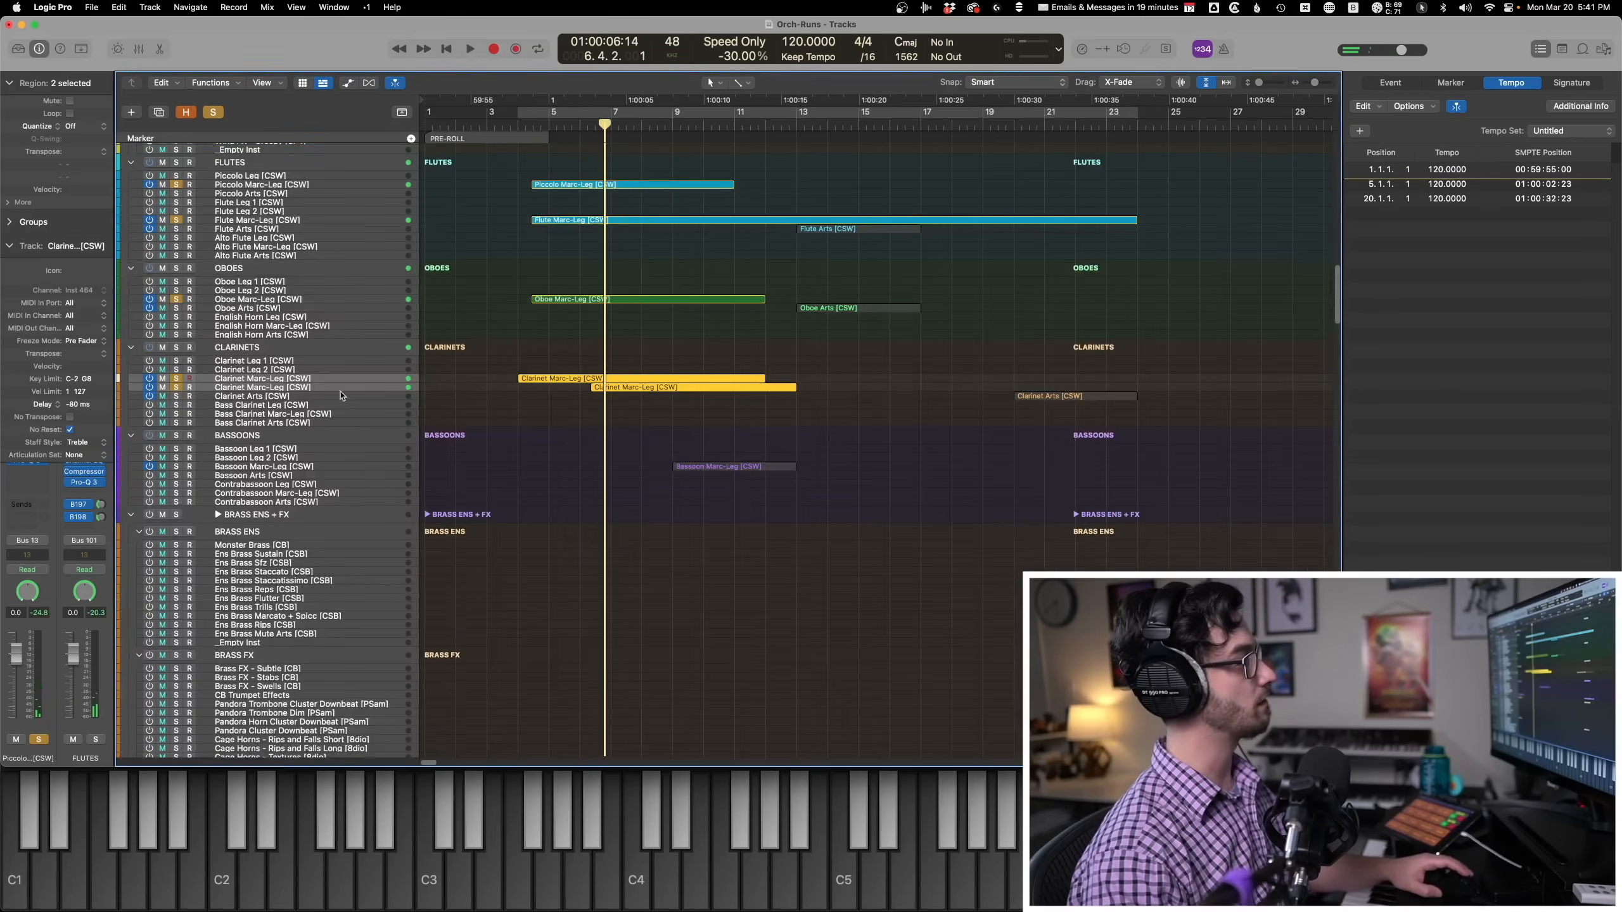
pyautogui.click(176, 387)
pyautogui.press('p')
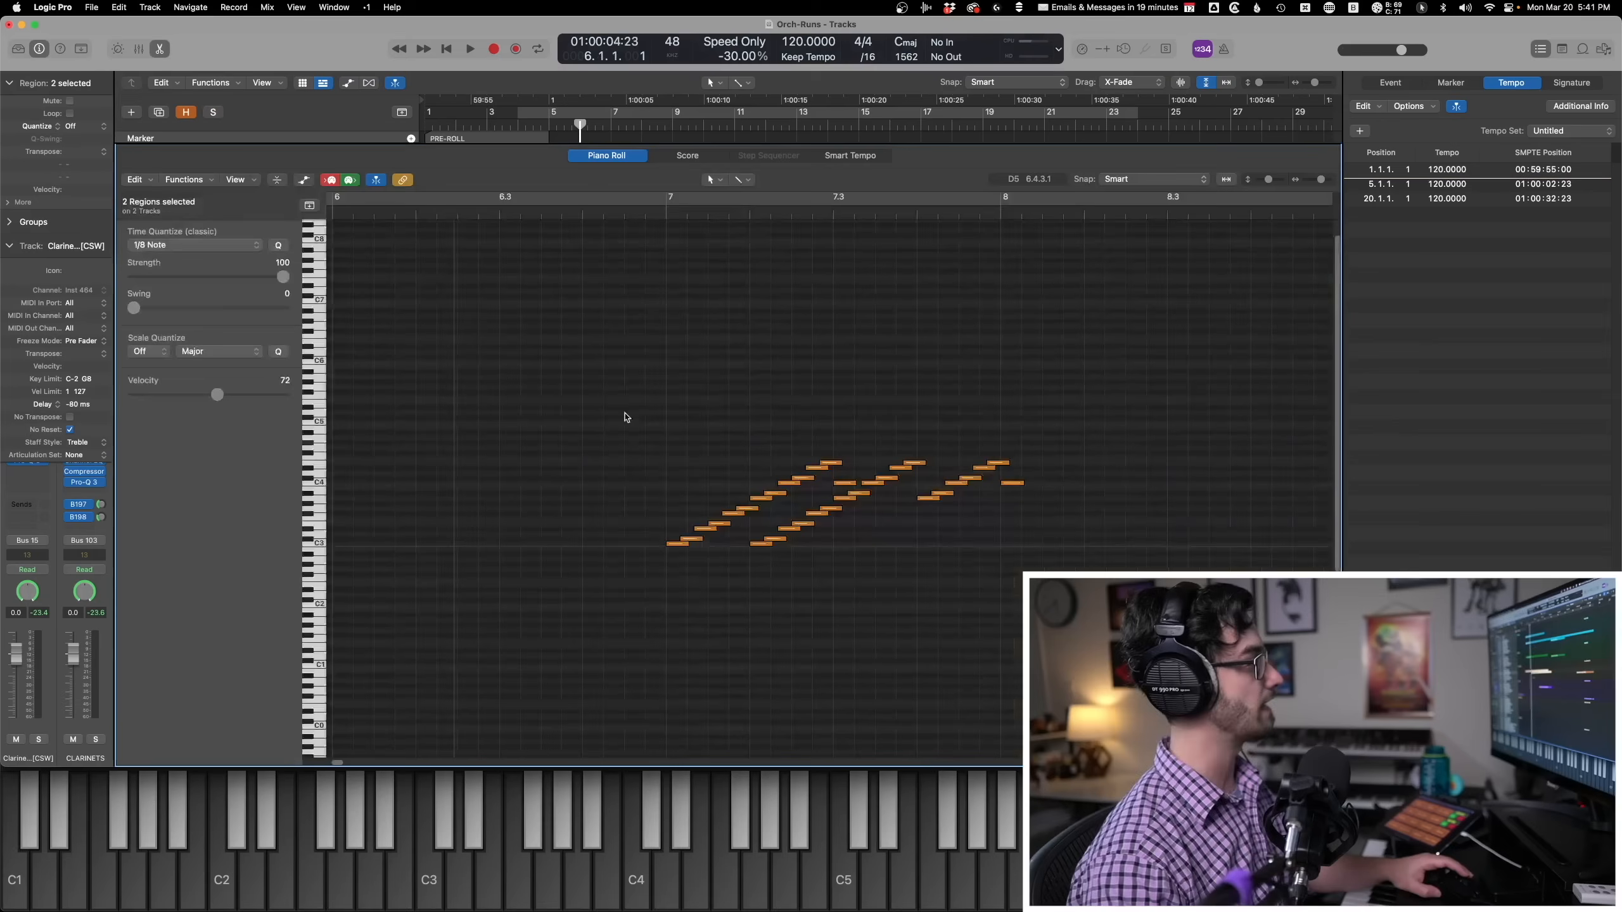
pyautogui.press('p')
pyautogui.press('s')
pyautogui.press('space')
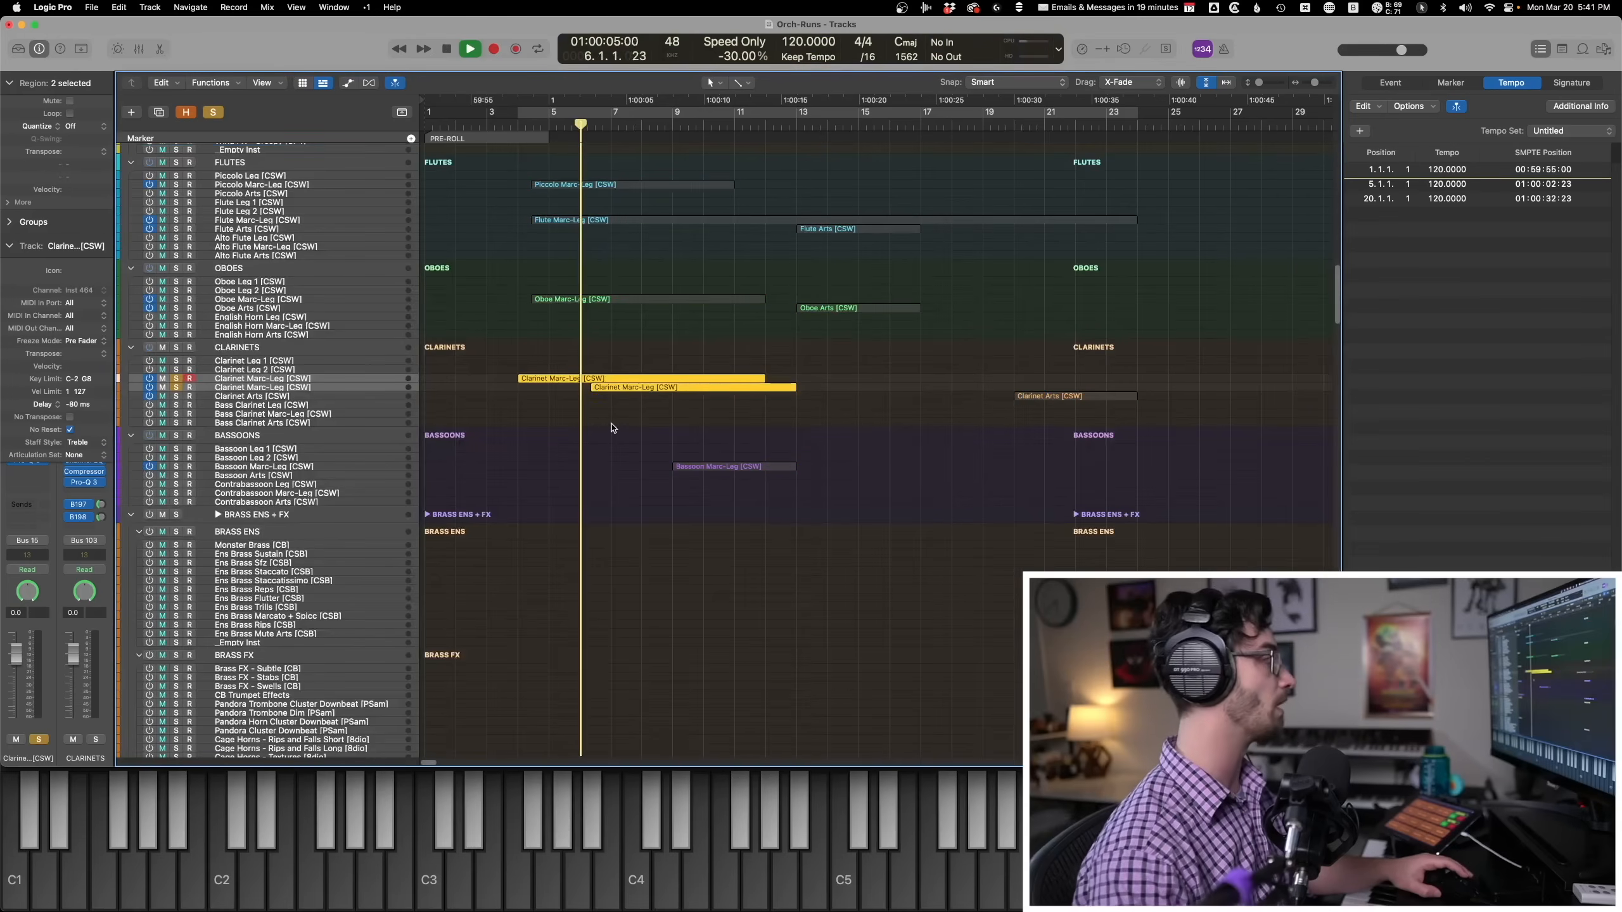
pyautogui.press('p')
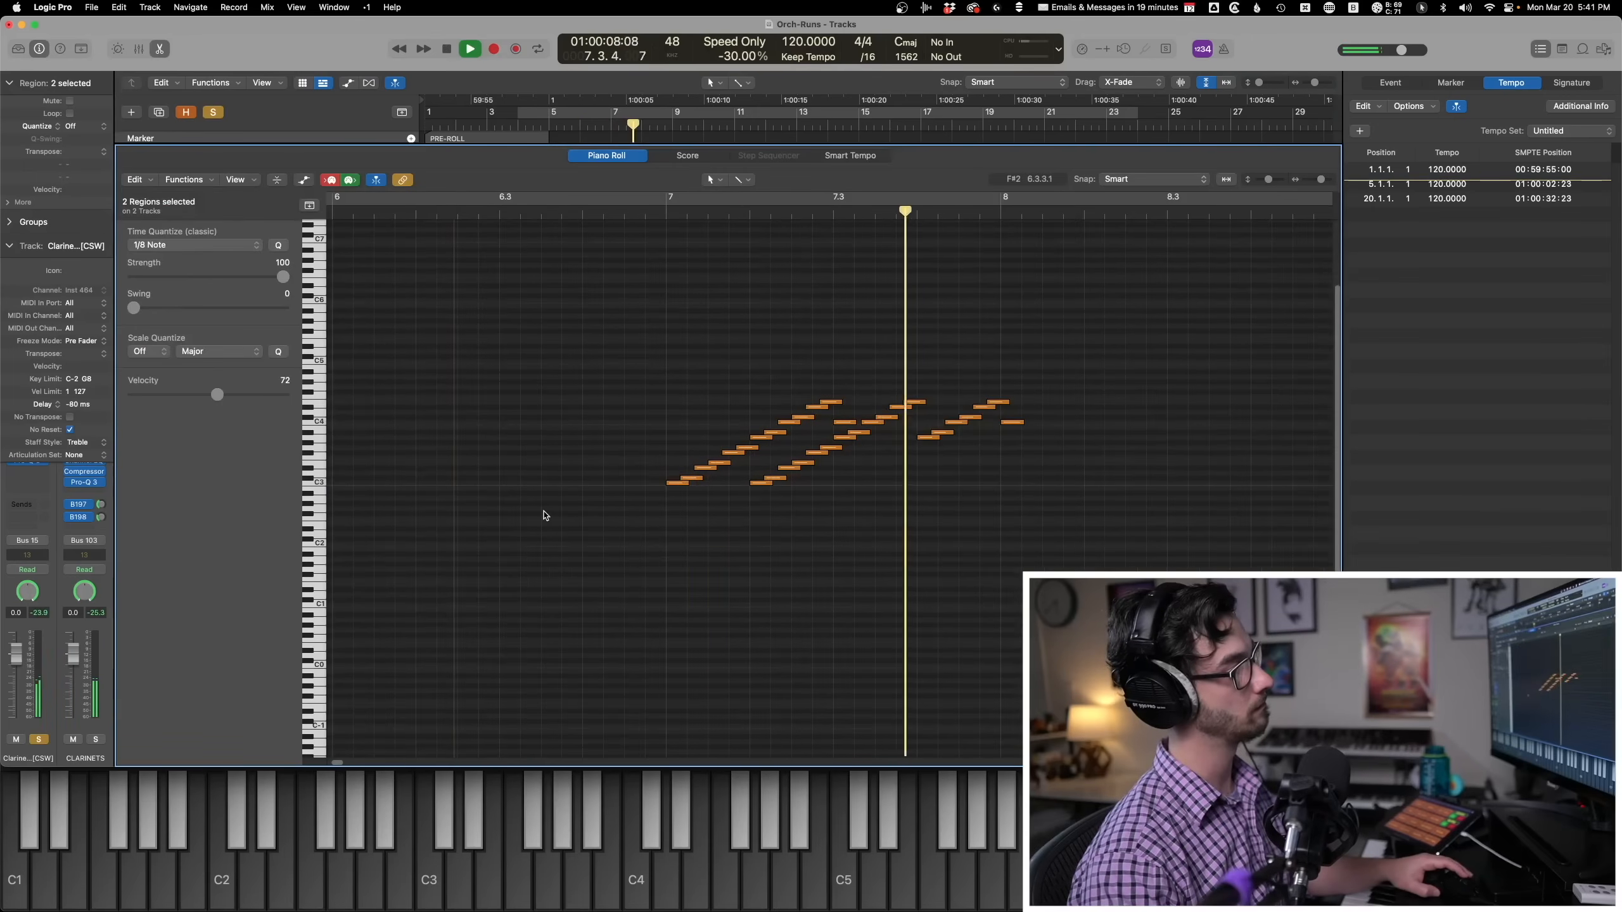
pyautogui.press('space')
pyautogui.press('s')
pyautogui.press('p')
# Select the Flute and Oboe Marc-Leg regions and view their bar 7 runs together in the Piano Roll.
pyautogui.moveTo(625, 314); pyautogui.dragTo(579, 221)
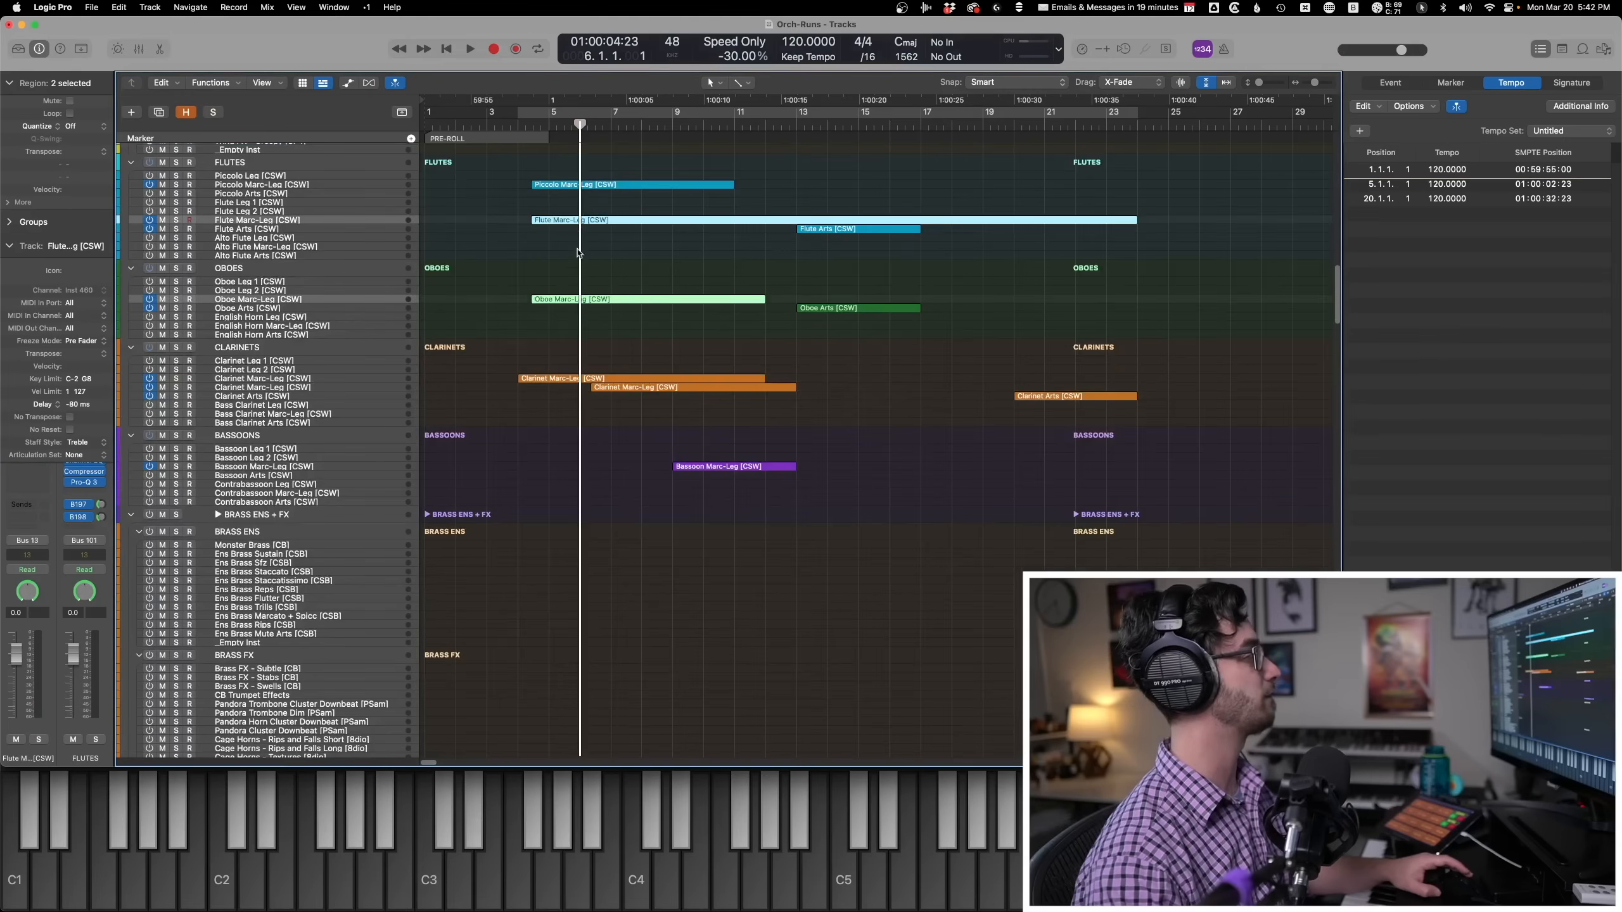
pyautogui.press('p')
pyautogui.press('.')
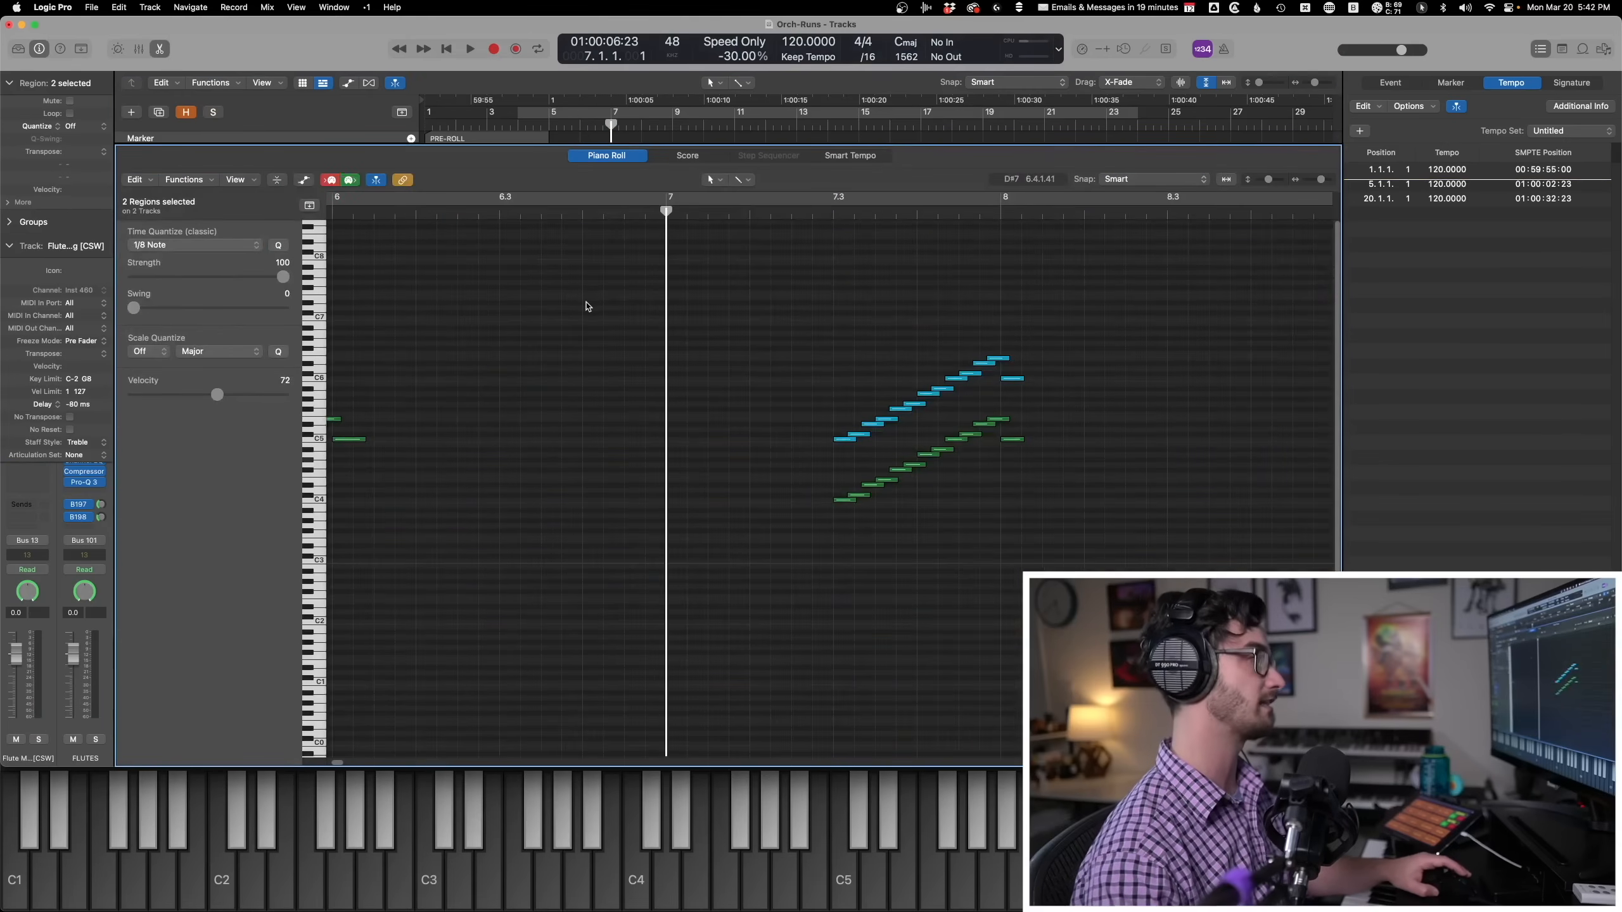
pyautogui.press('p')
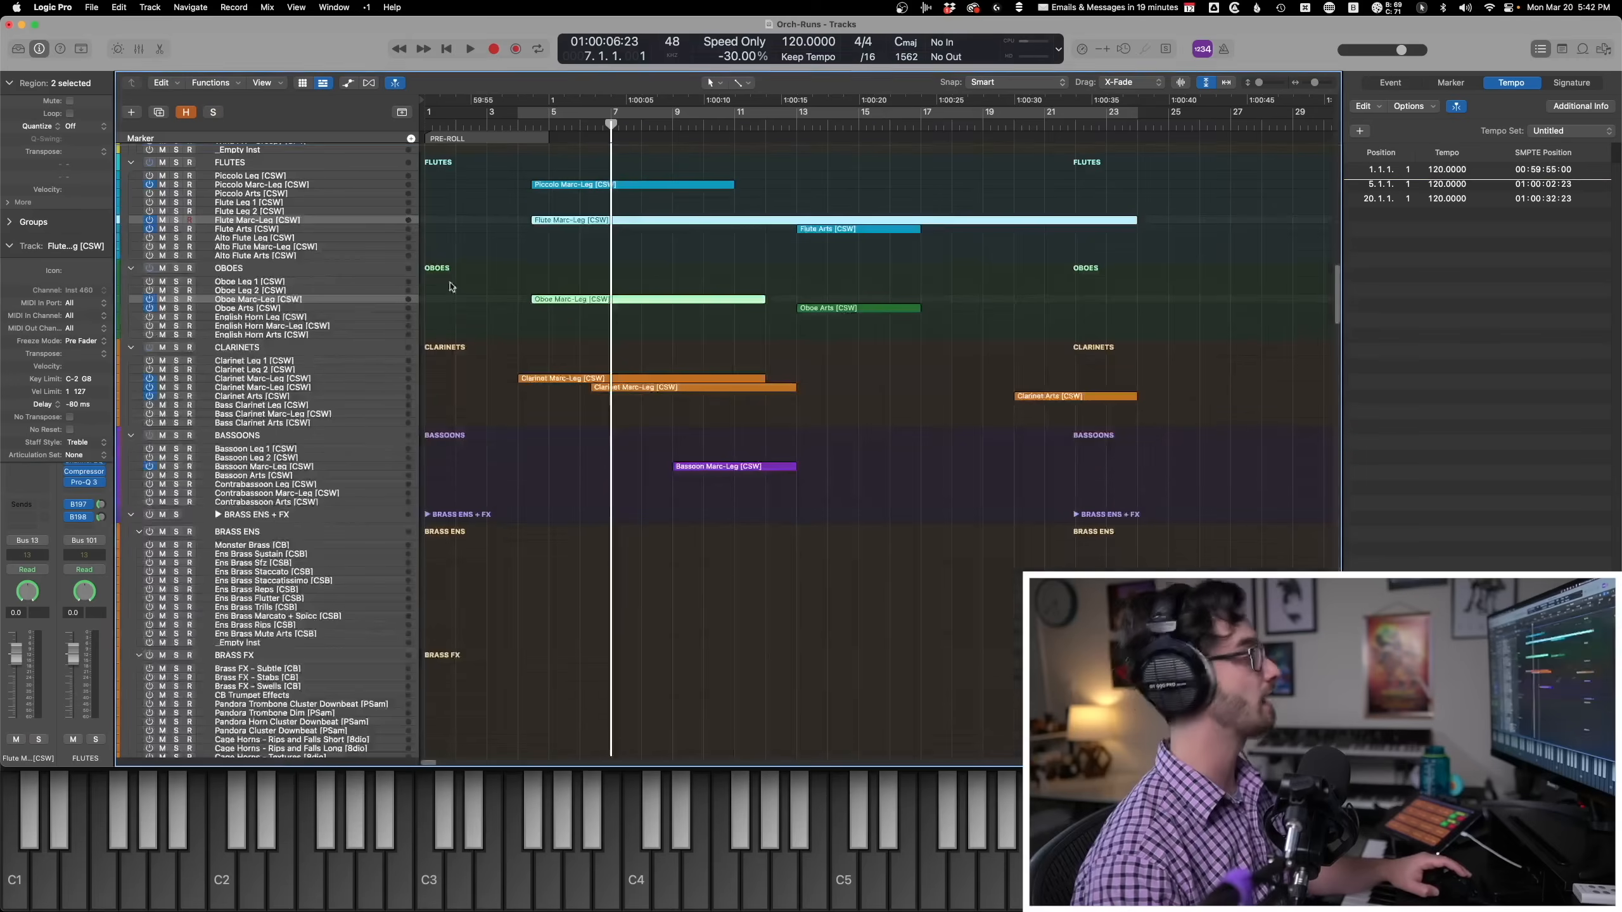
# Solo the Piccolo, Flute and Oboe Marc-Leg regions, play their combined bar 7 run in the Piano Roll, and clear the solo.
pyautogui.moveTo(571, 327); pyautogui.dragTo(554, 182)
pyautogui.press('p')
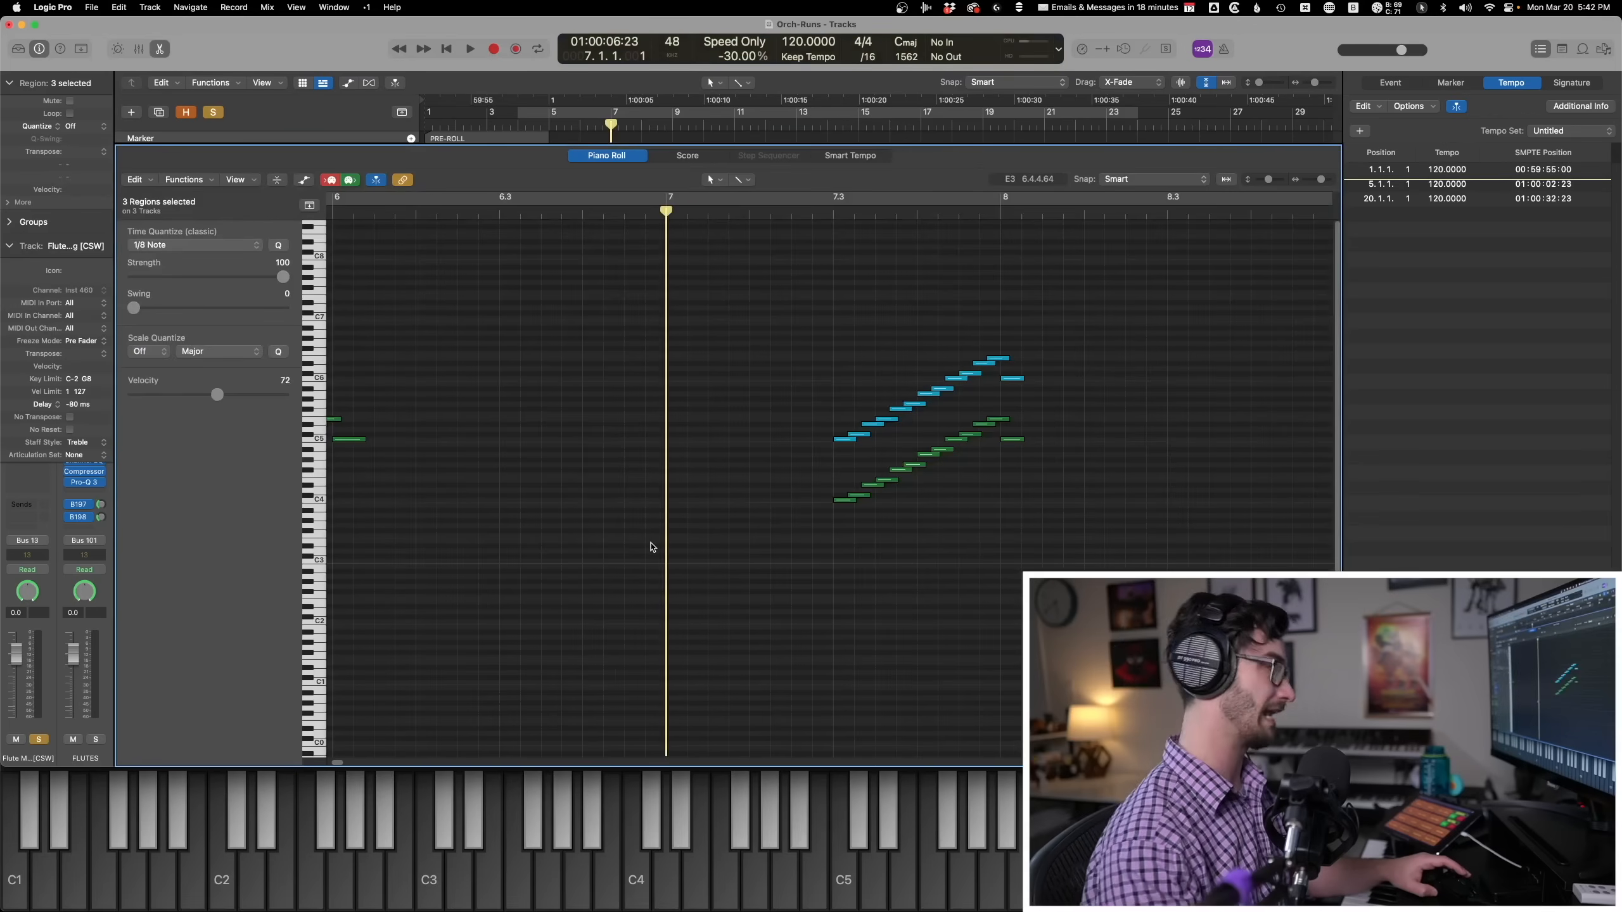
pyautogui.press('space')
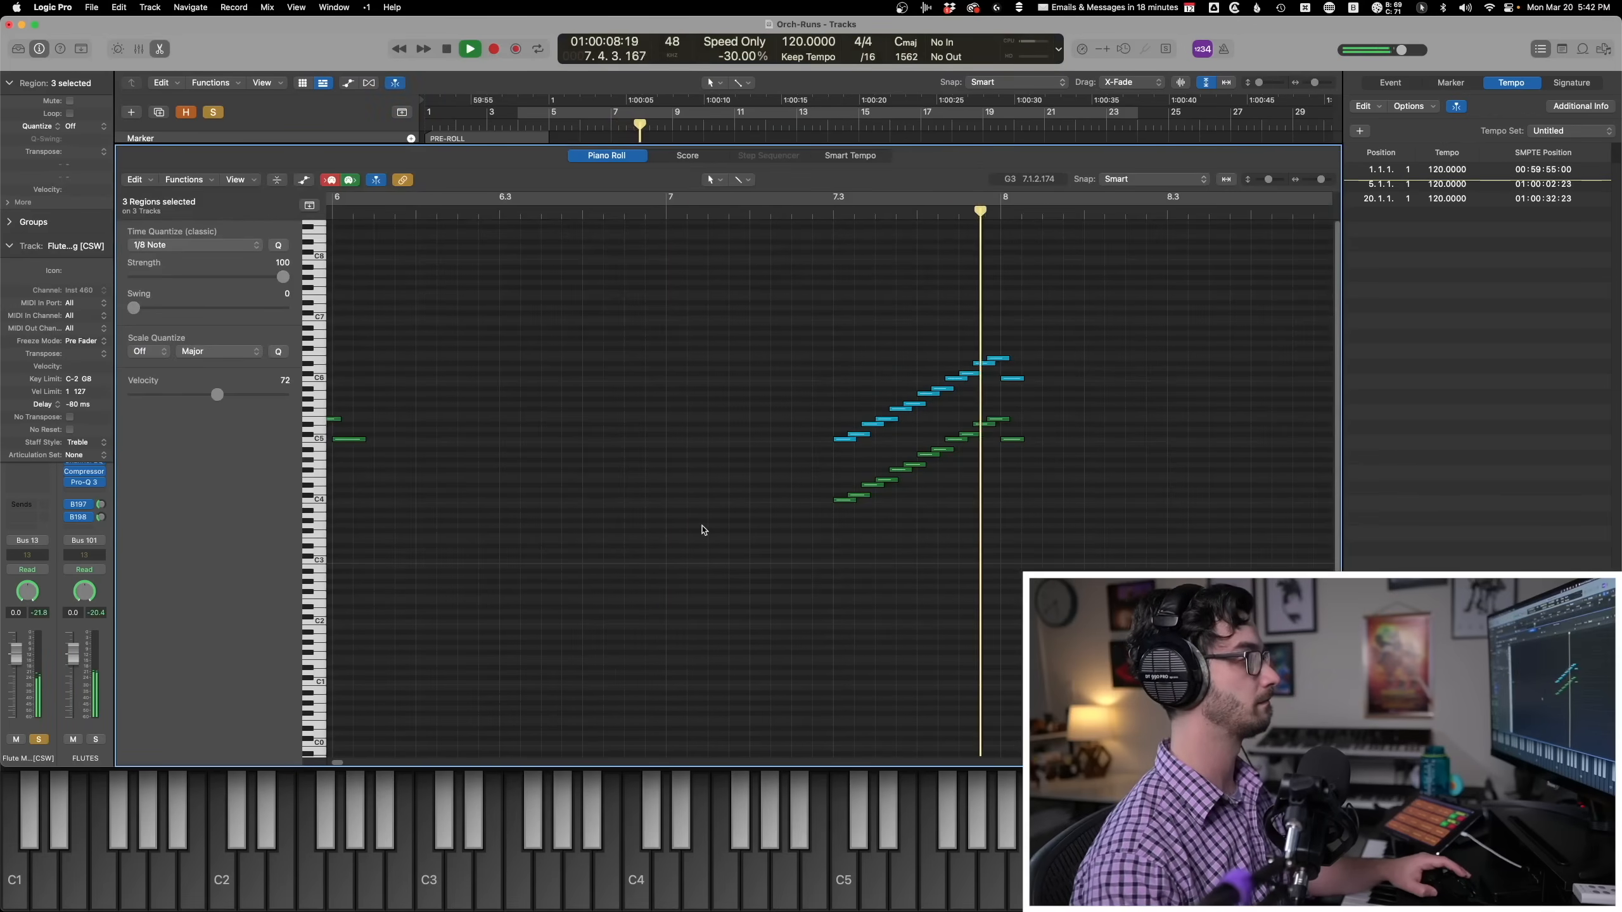
pyautogui.press('space')
pyautogui.press('p')
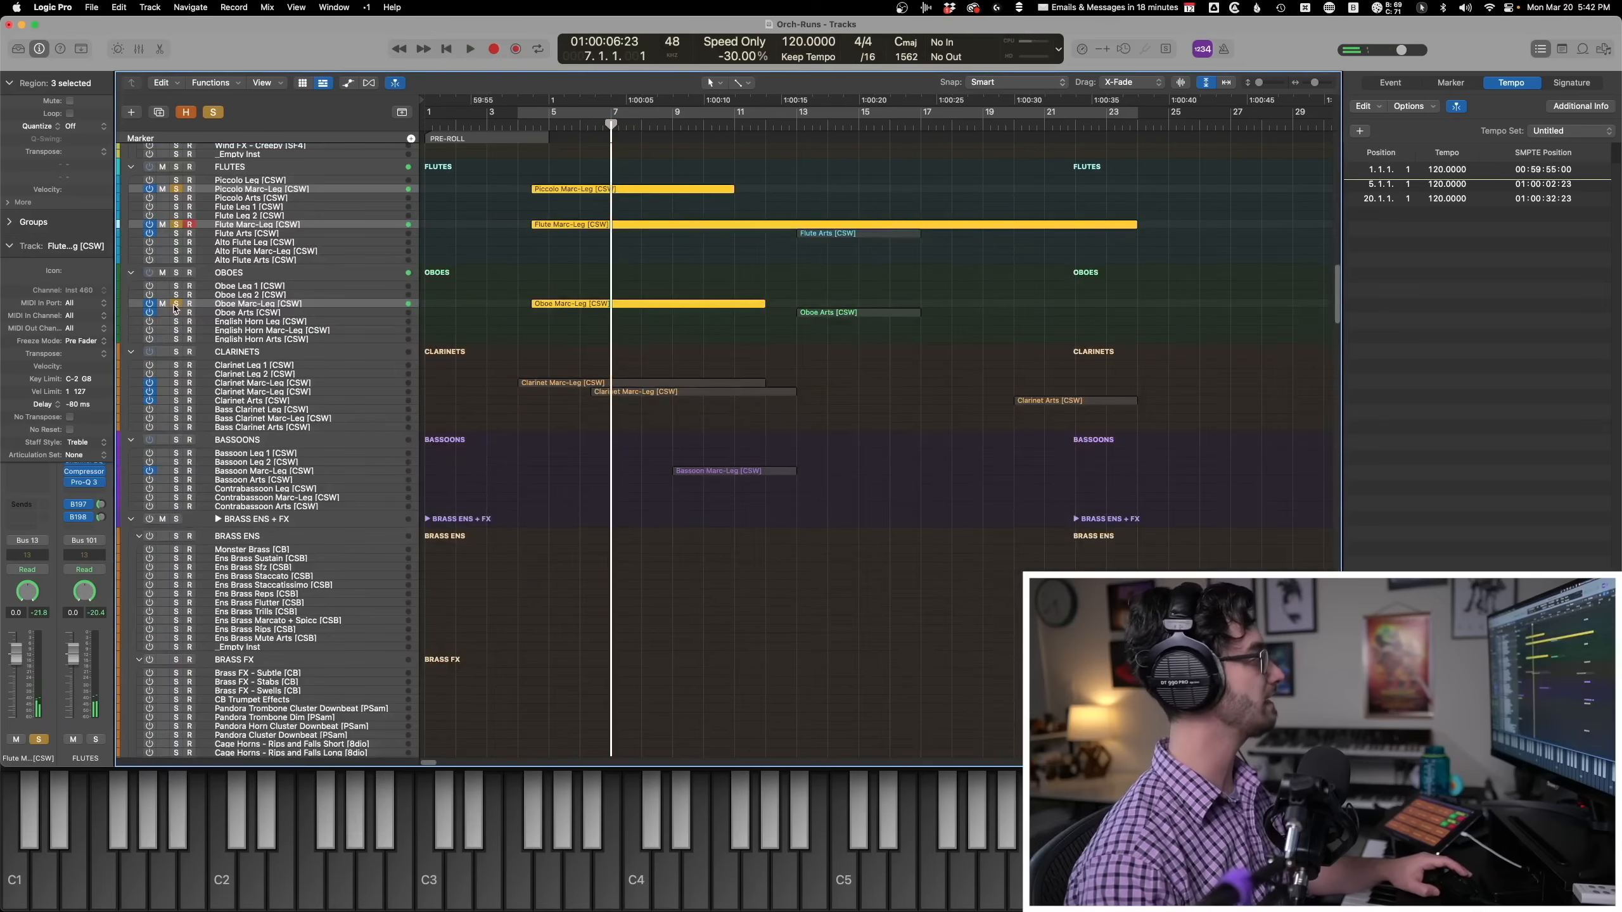
pyautogui.click(175, 305)
# Solo the five woodwind Marc-Leg regions with the Violin 1 and Violin 2 Marc regions, play from bar 6, and clear the solo.
pyautogui.moveTo(598, 493); pyautogui.dragTo(611, 194)
pyautogui.scroll(-20, 572, 424)
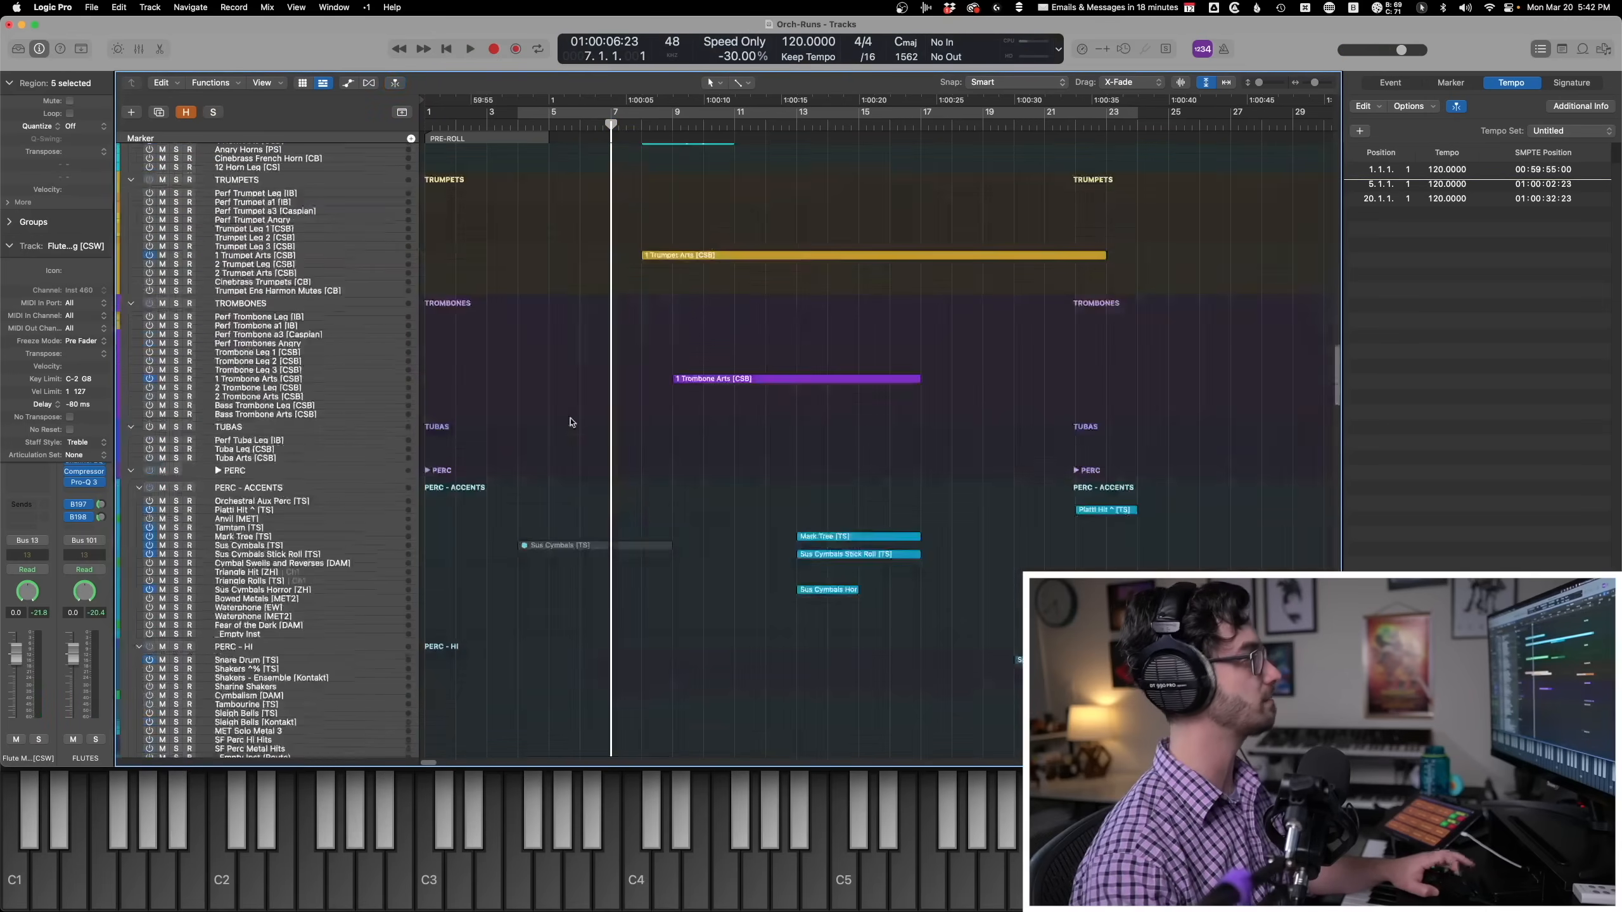
pyautogui.scroll(15, 562, 447)
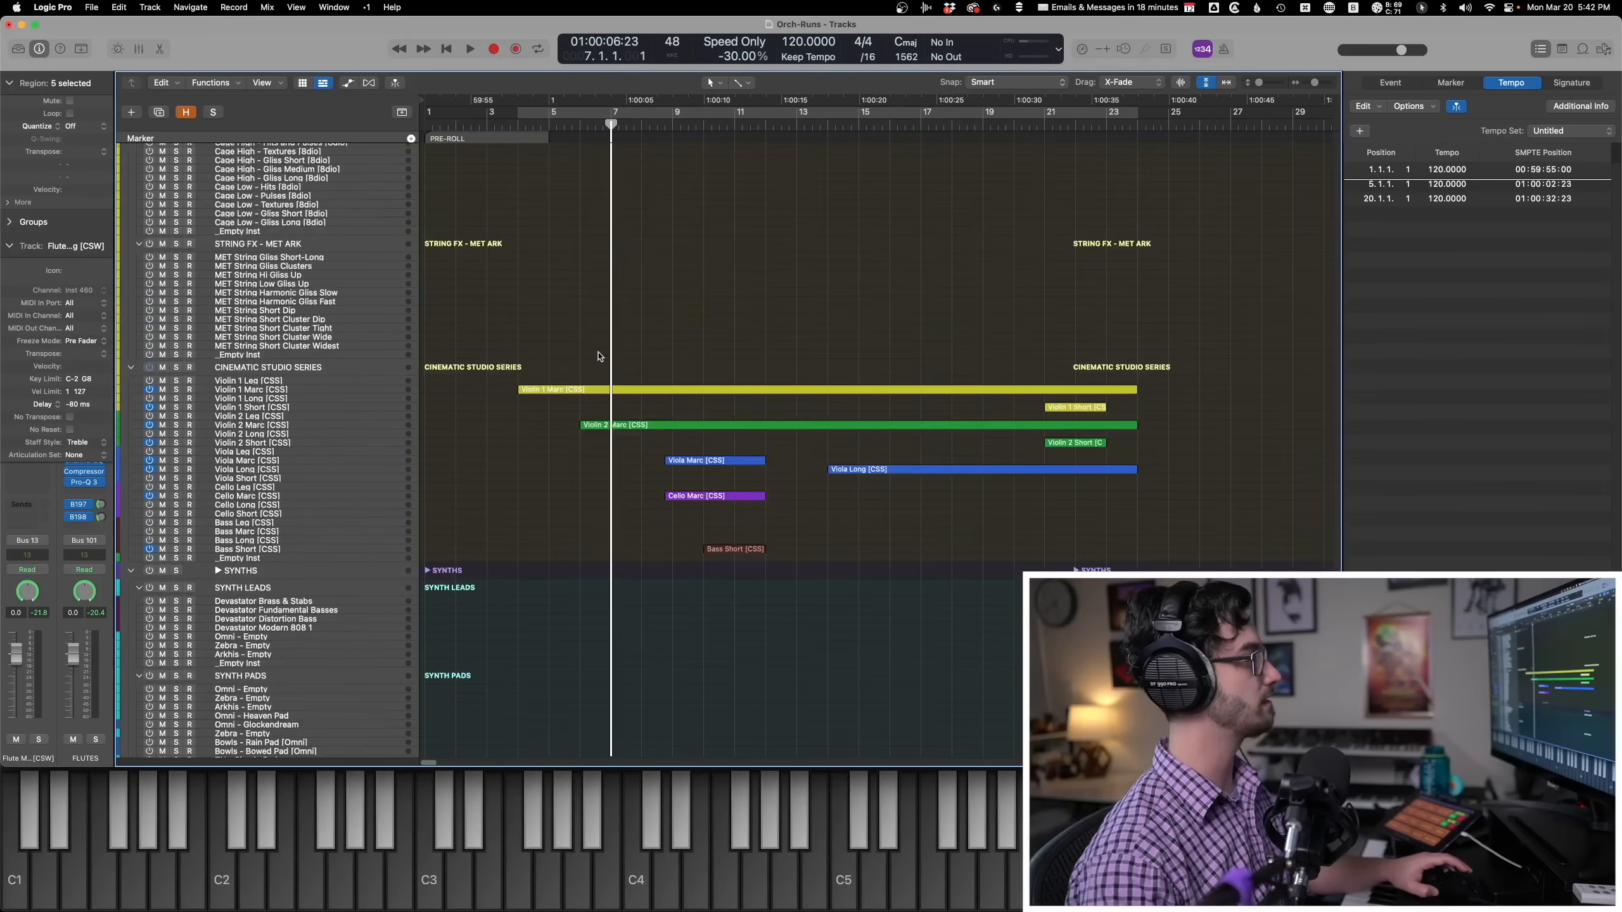
pyautogui.moveTo(600, 356); pyautogui.dragTo(622, 485)
pyautogui.press('s')
pyautogui.press('p')
pyautogui.press('space')
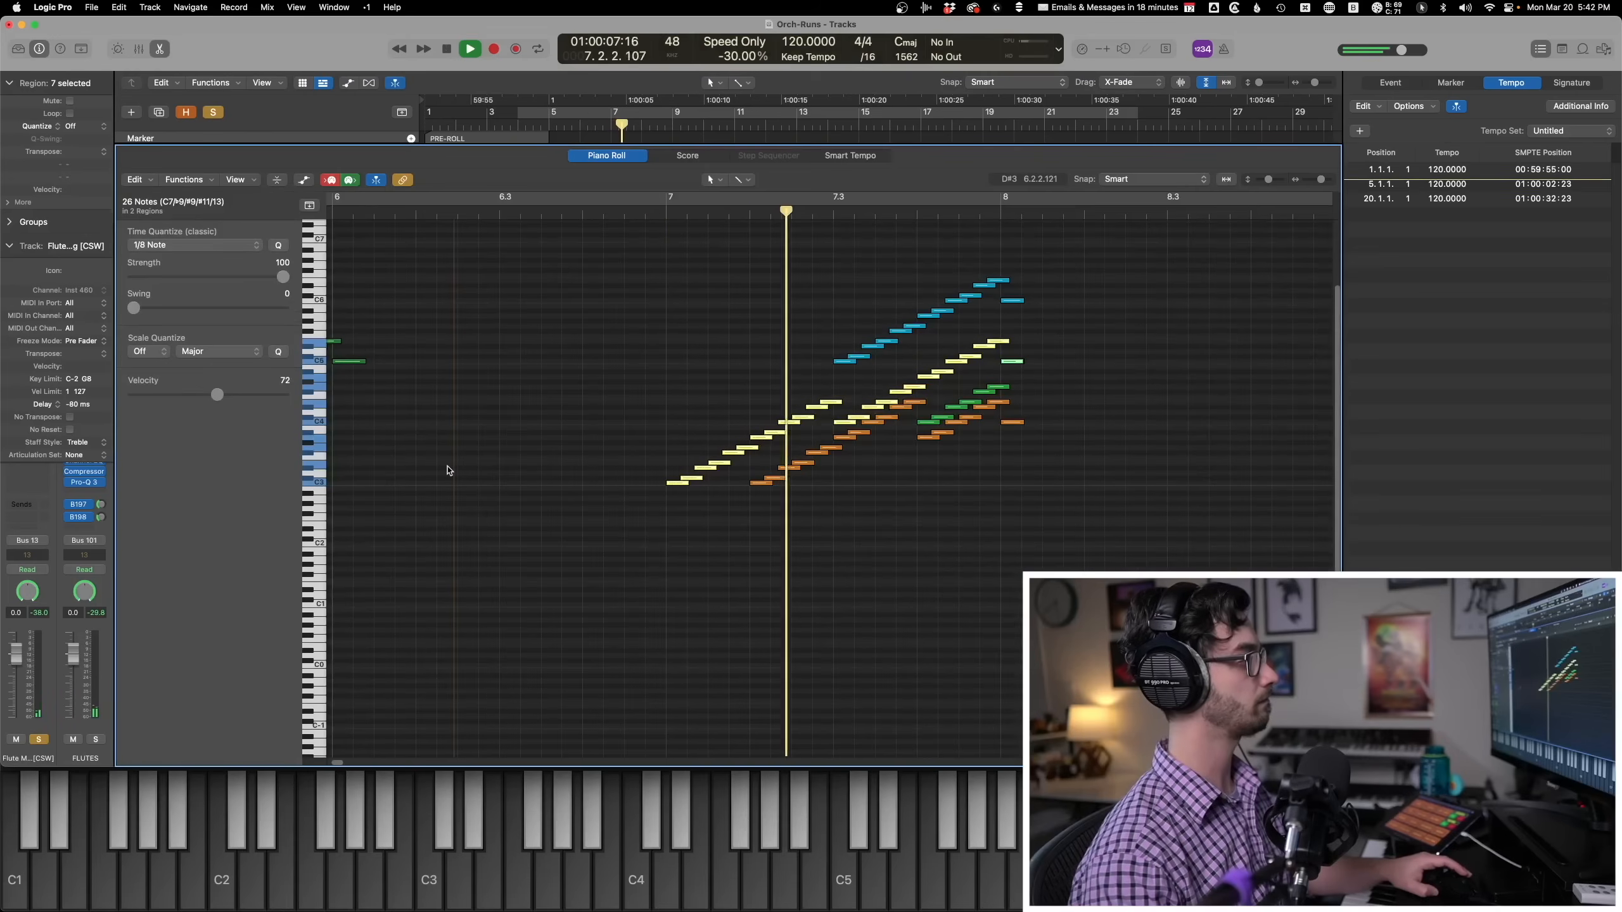
pyautogui.press('space')
pyautogui.press('p')
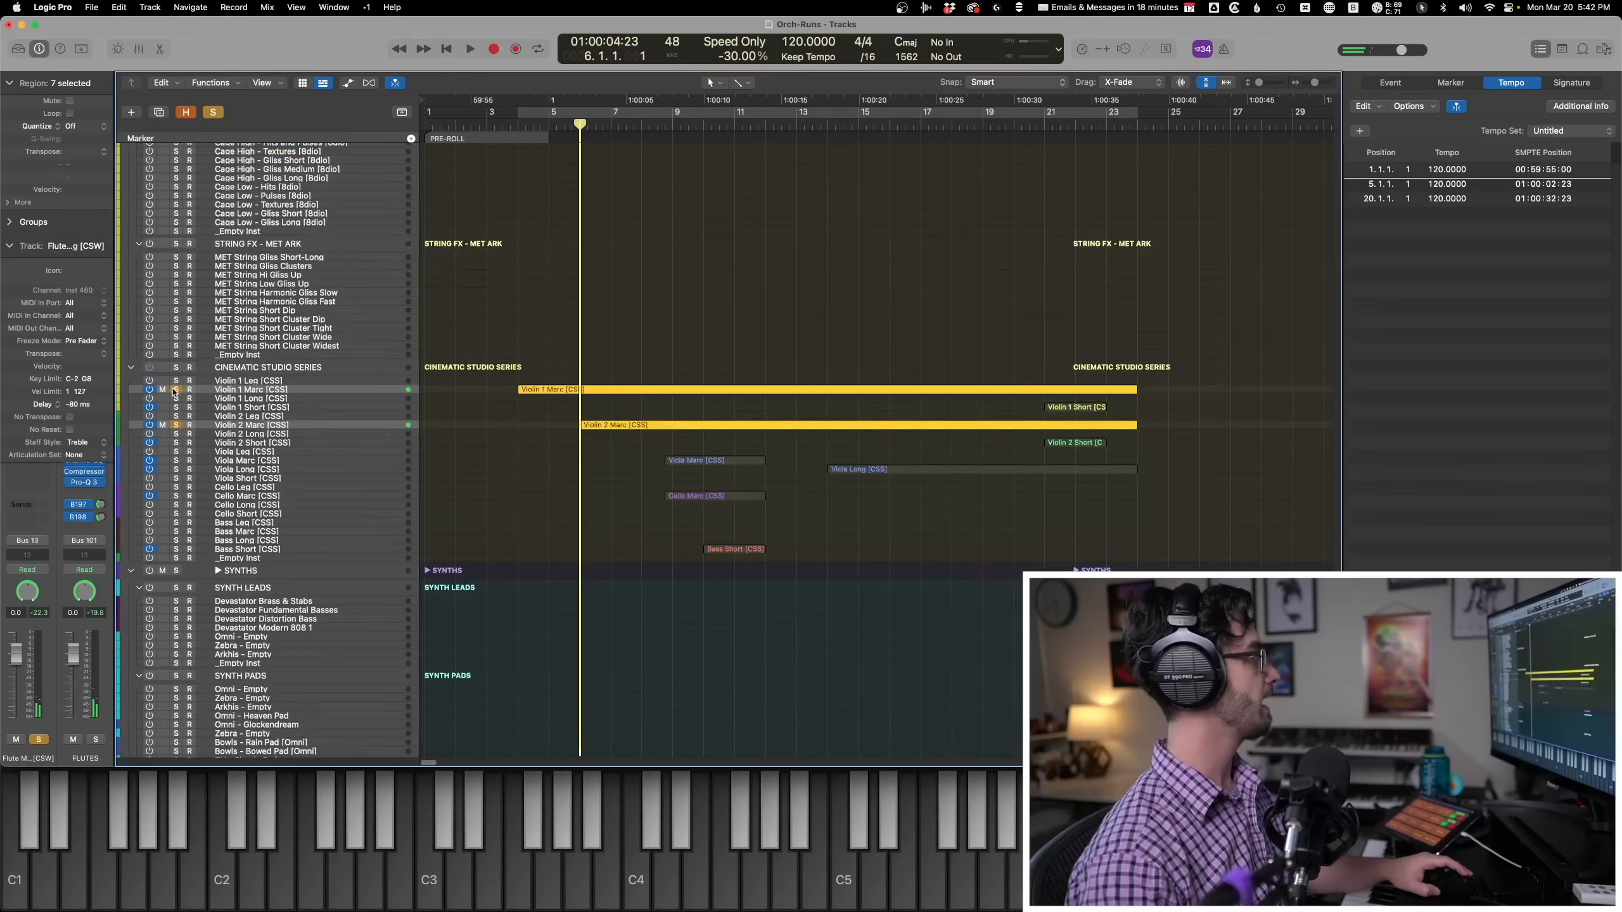
# Solo the two overlapping Harp 1 regions and play their bar 7 glissandi in the Piano Roll.
pyautogui.scroll(15, 862, 416)
pyautogui.scroll(20, 651, 421)
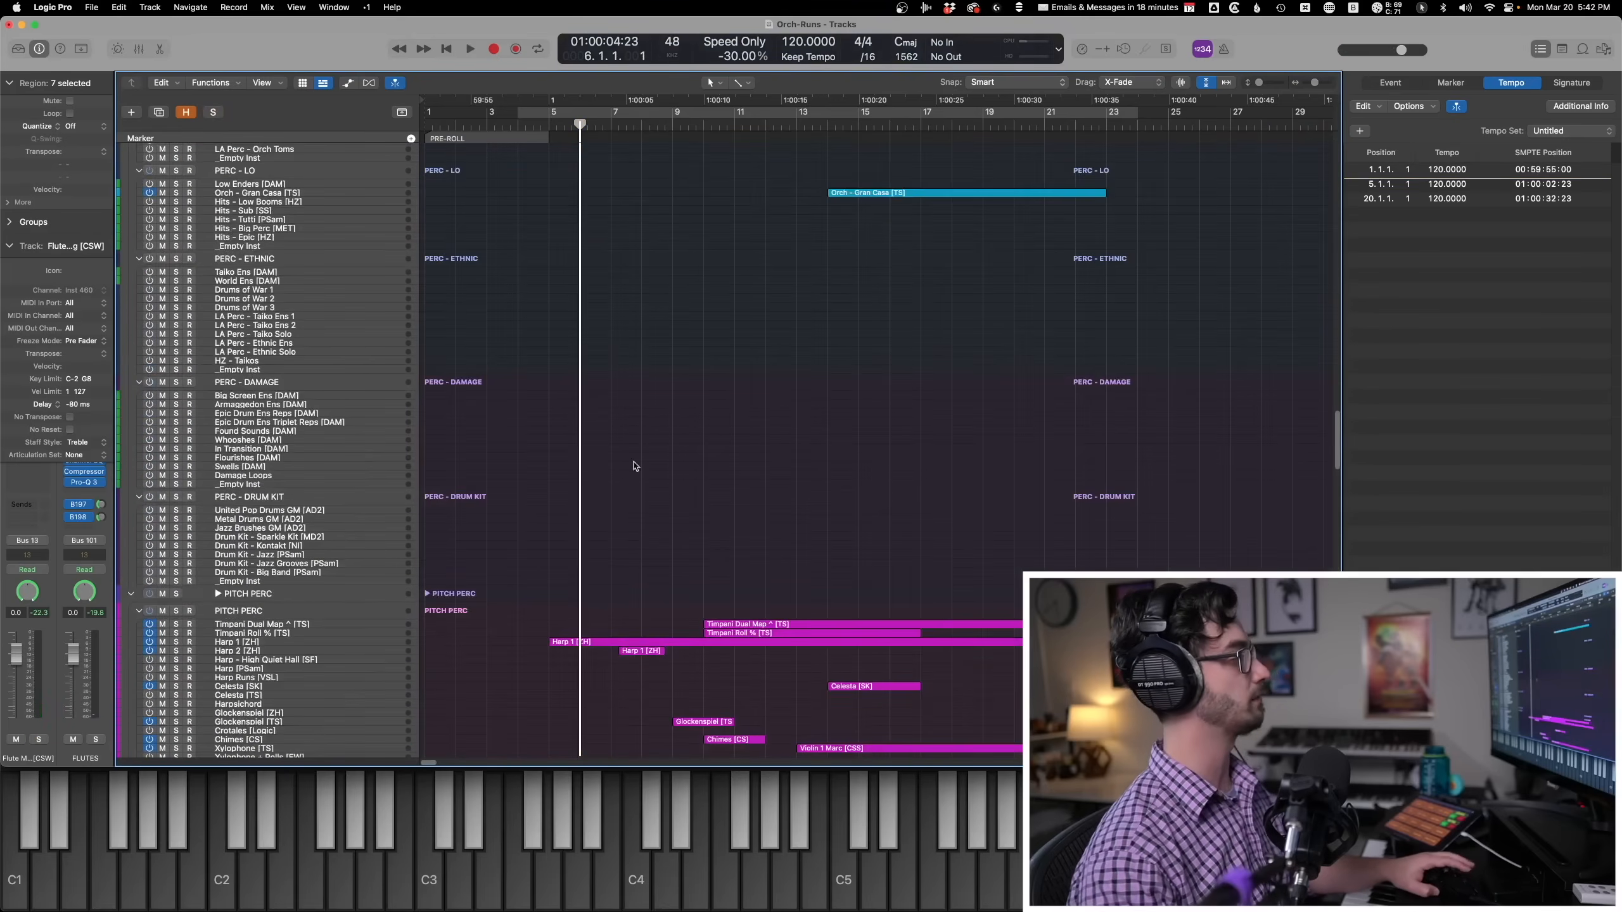
pyautogui.moveTo(605, 562); pyautogui.dragTo(632, 684)
pyautogui.press('p')
pyautogui.press('.')
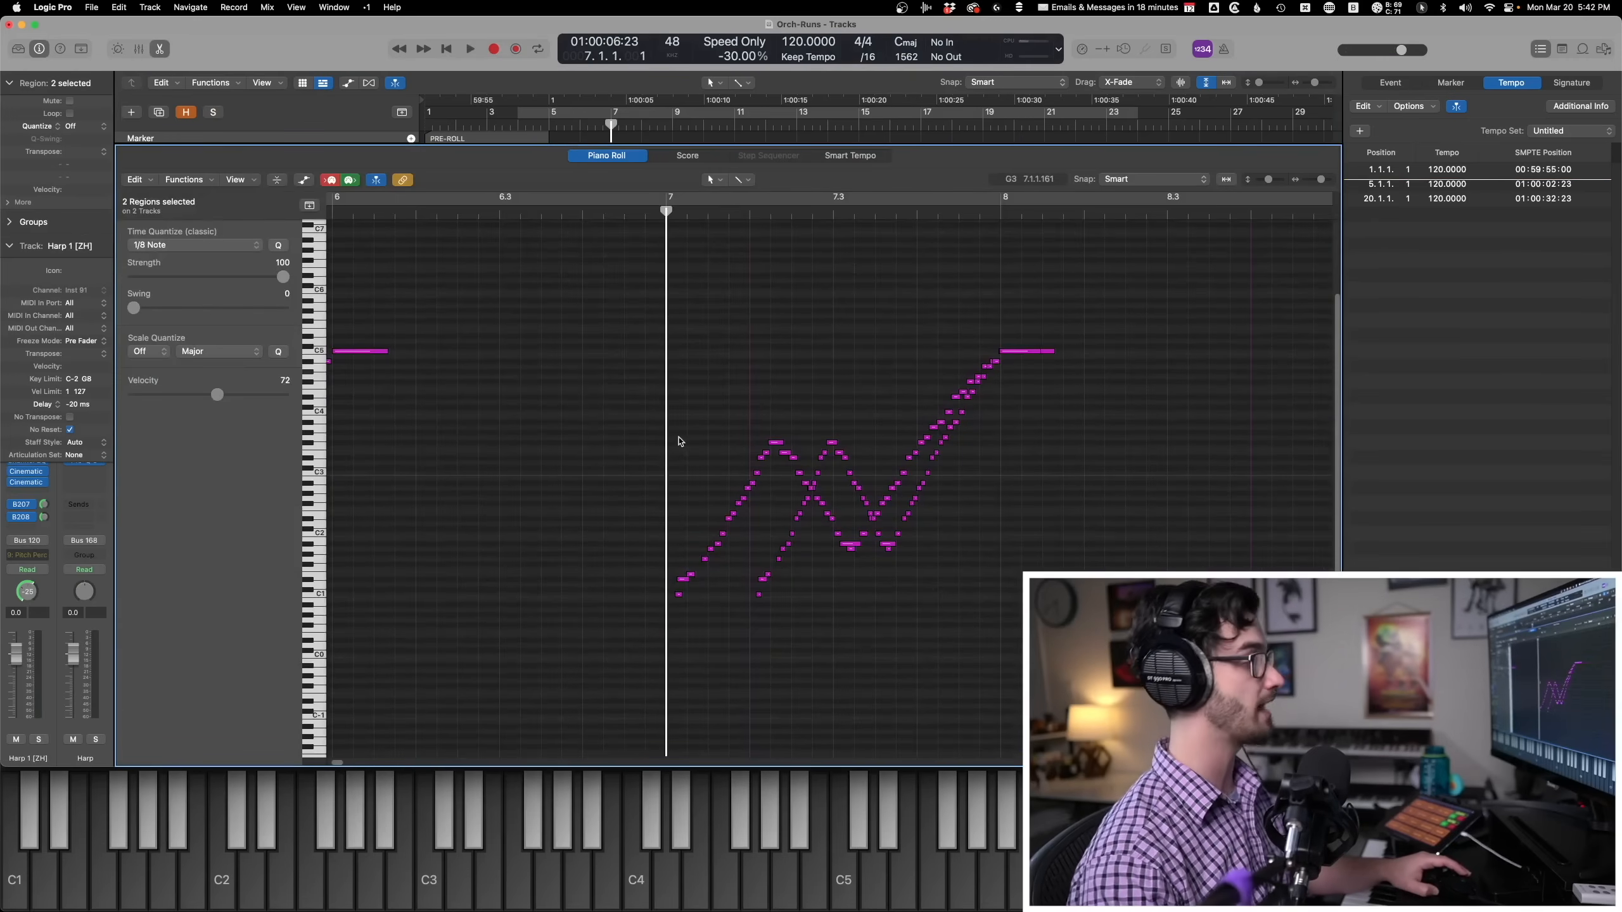
pyautogui.press('space')
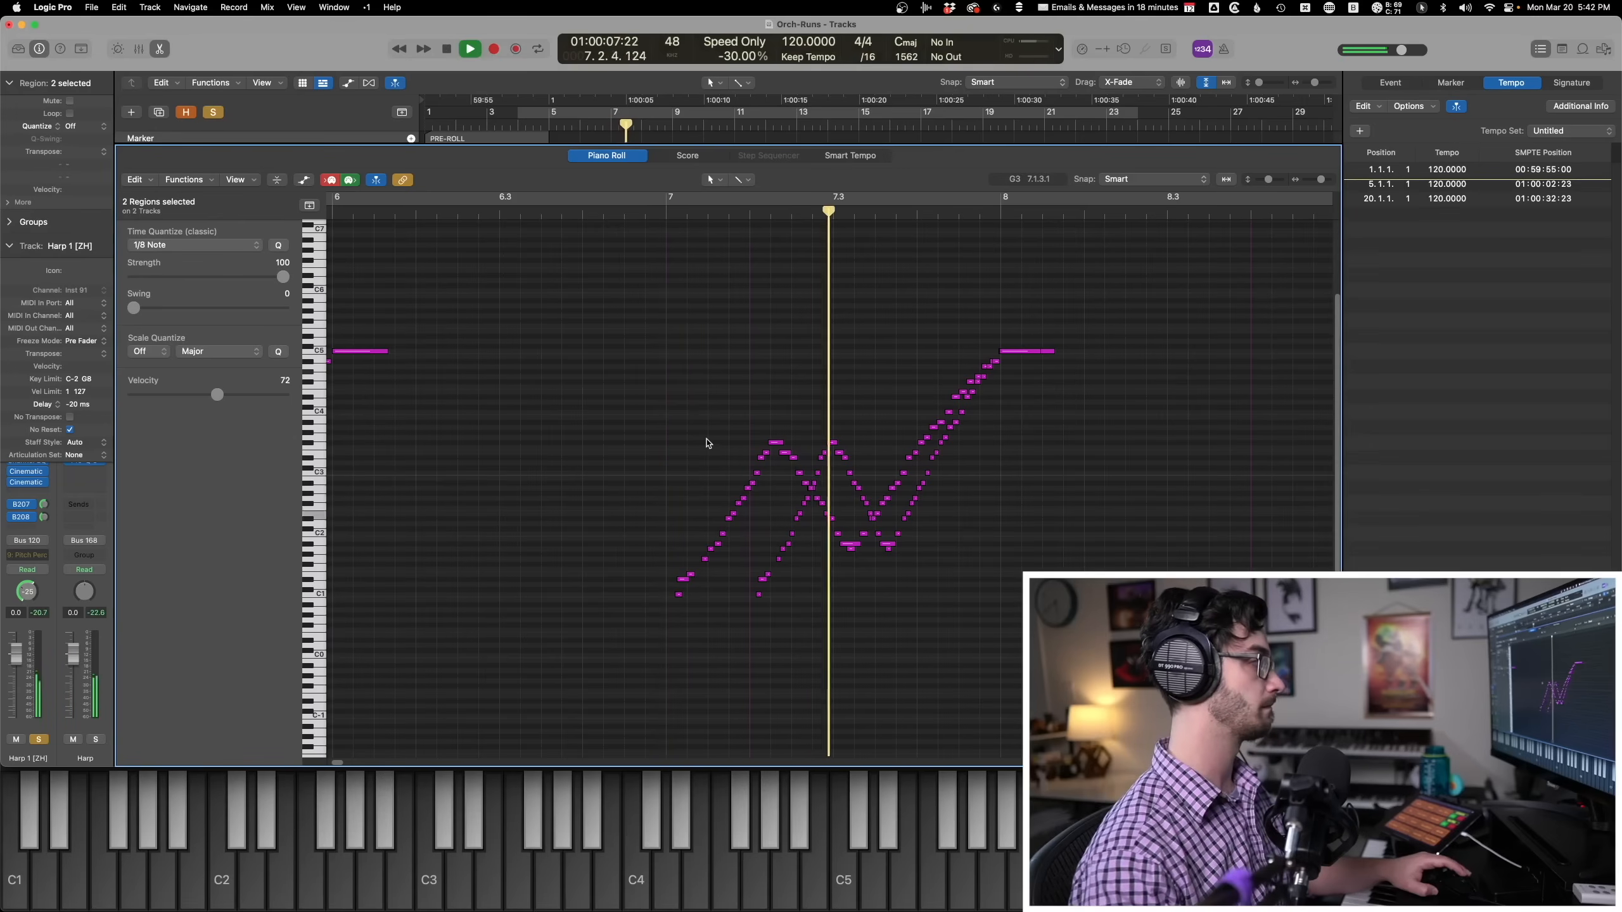
pyautogui.press('space')
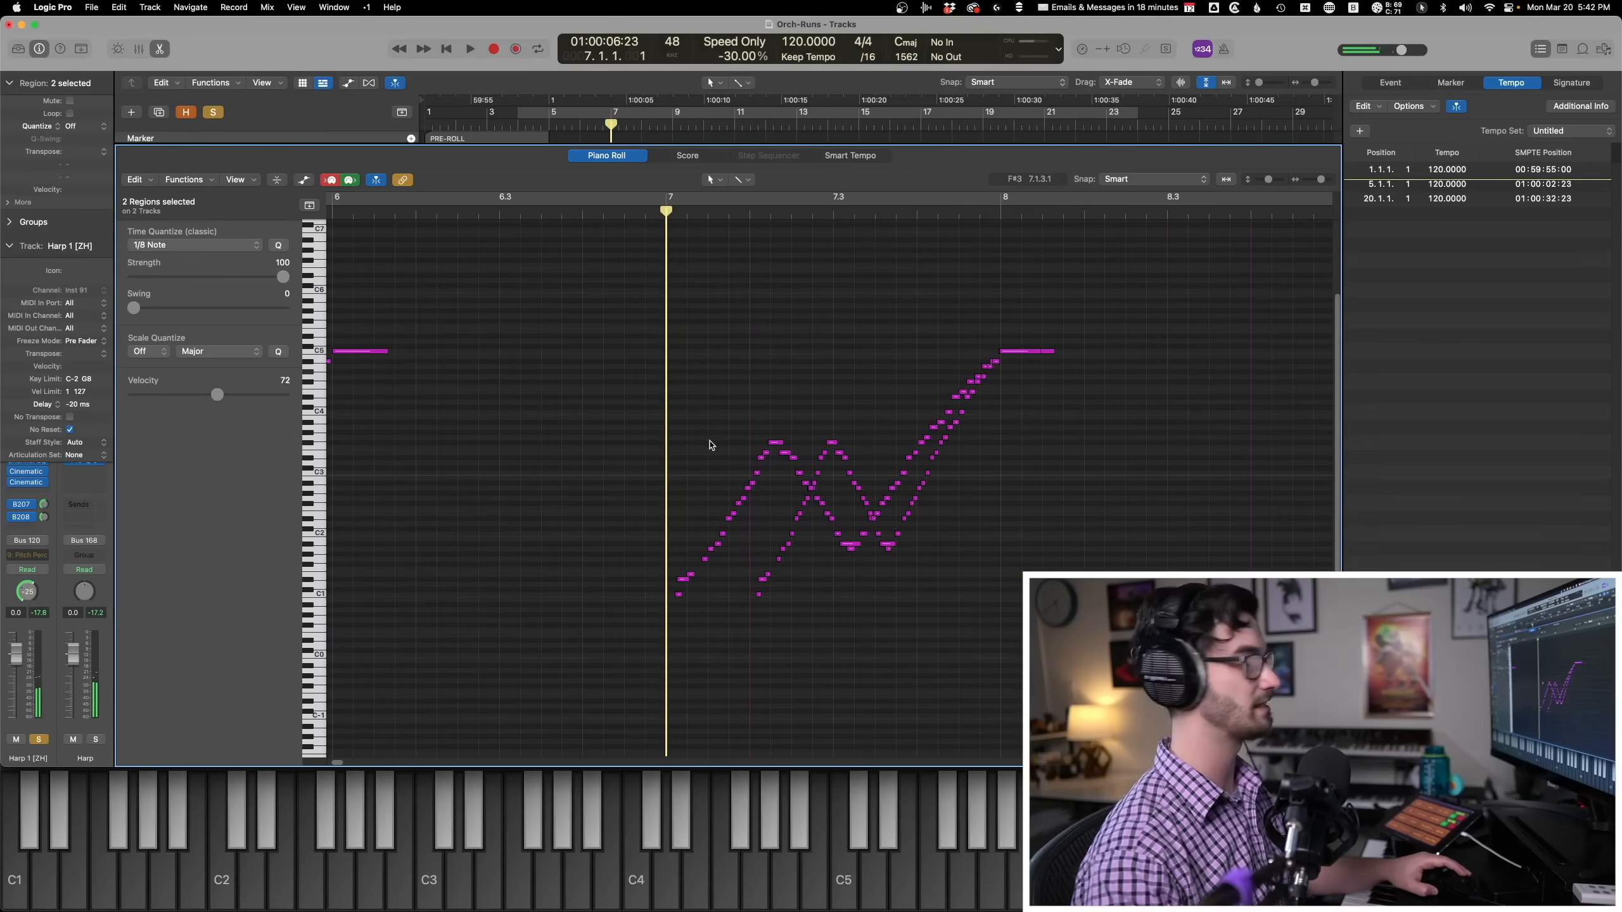
# Clear the harp solo, select all regions, and play the descending runs of bars 9 to 11 in the Piano Roll.
pyautogui.press('e')
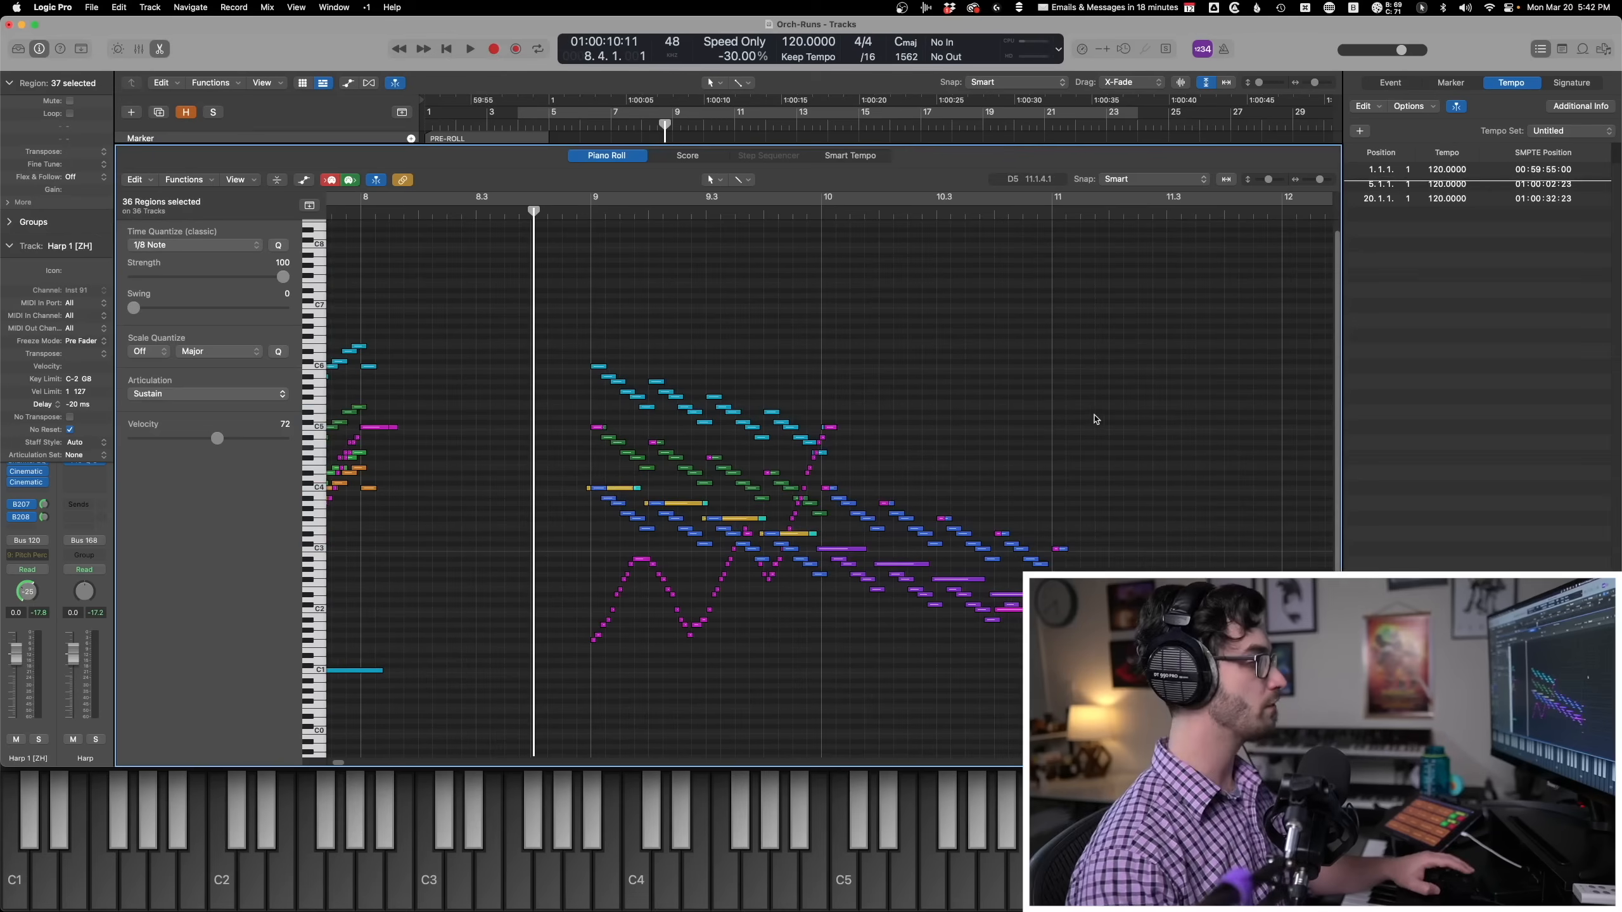
pyautogui.scroll(-3, 1104, 410)
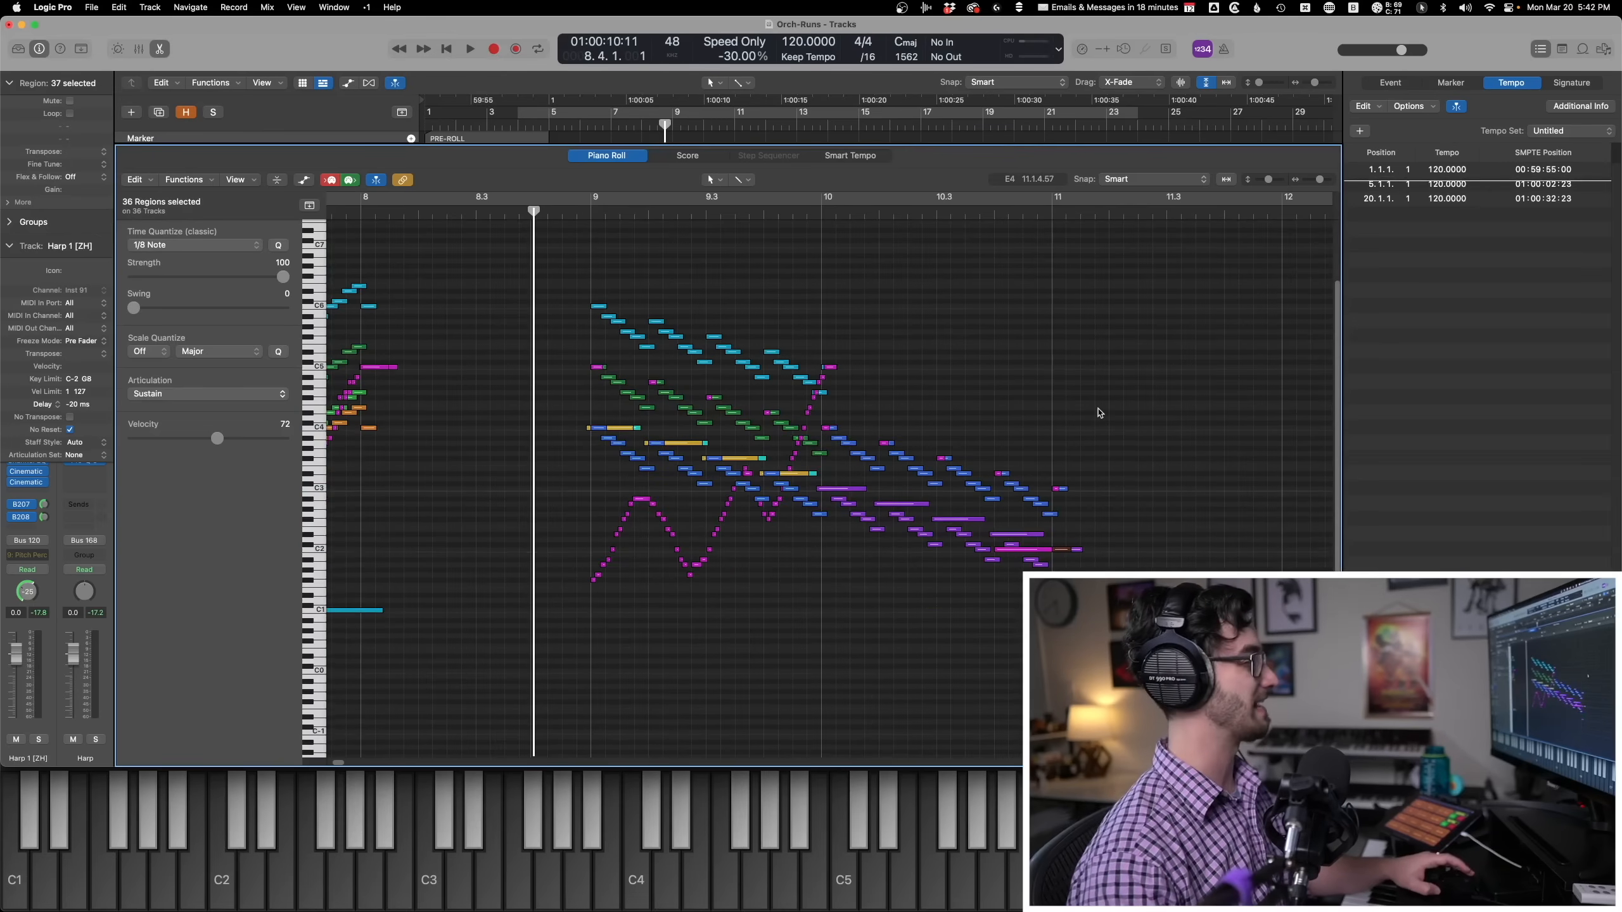
pyautogui.press('space')
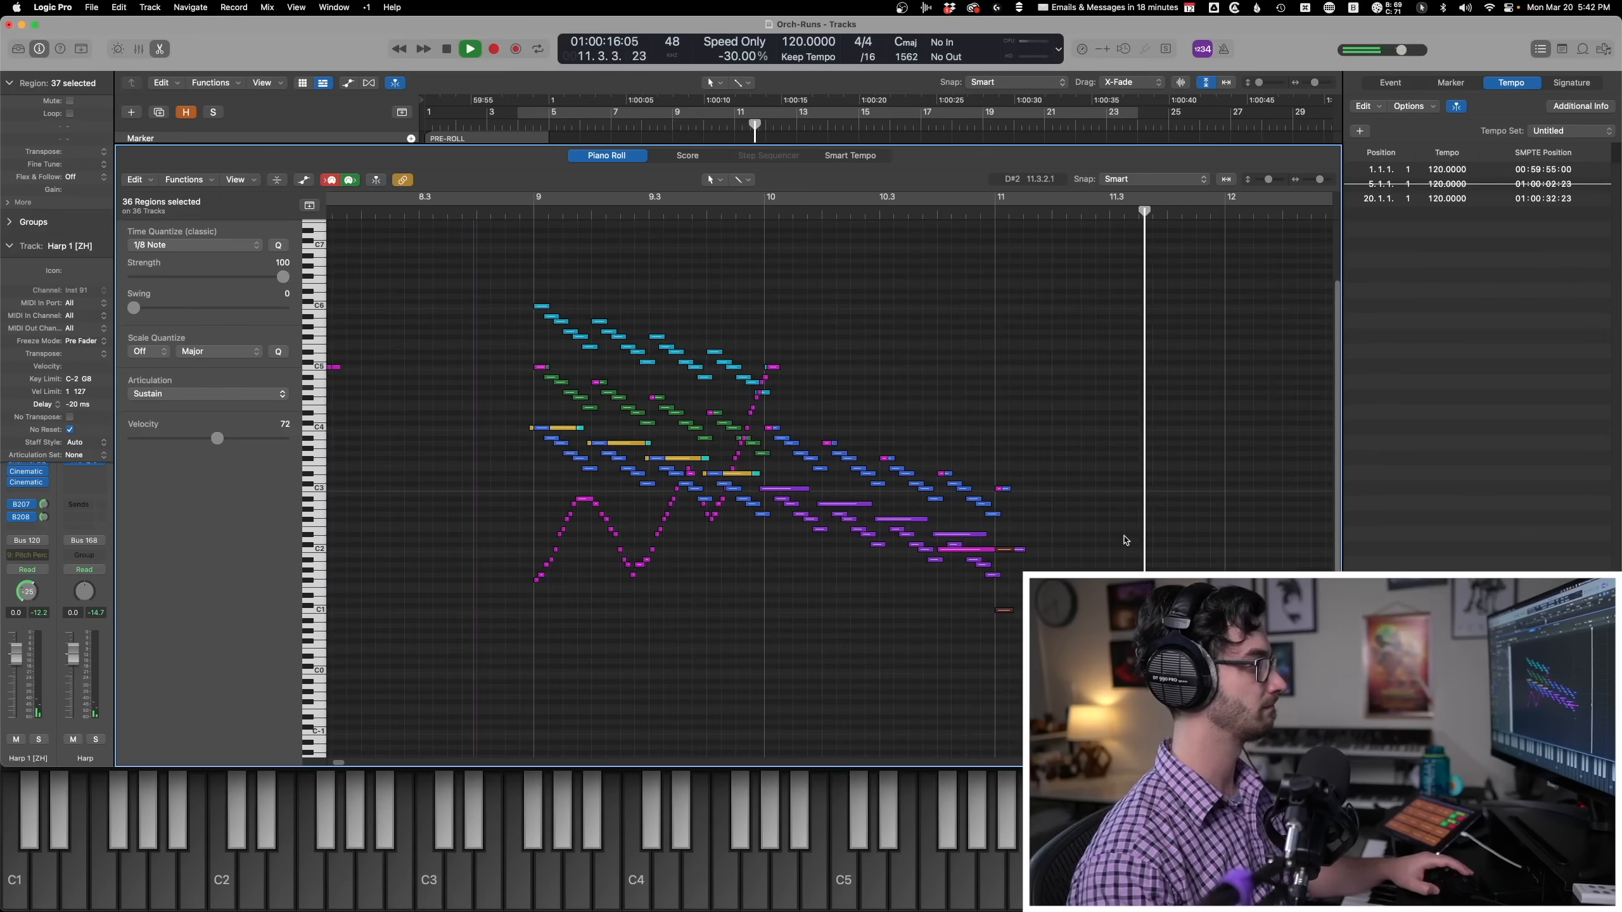
pyautogui.press('space')
pyautogui.press('e')
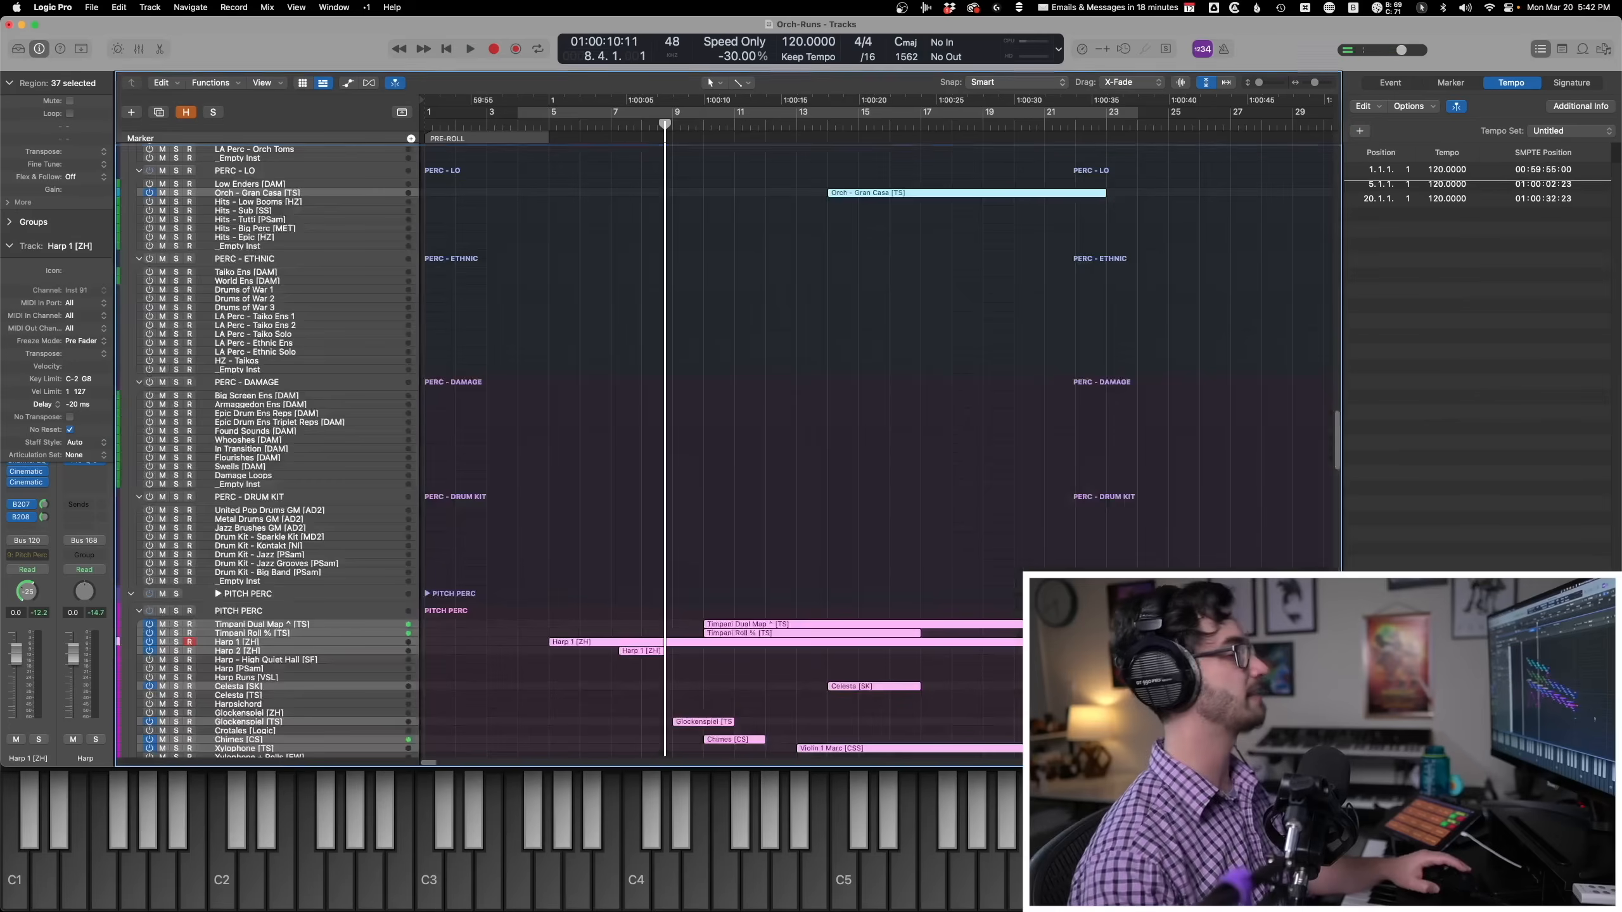
# Open the Violin 1, Violin 2, Viola and Cello Marc regions with the Bass Short region in the Piano Roll around bar 9.
pyautogui.click(737, 601)
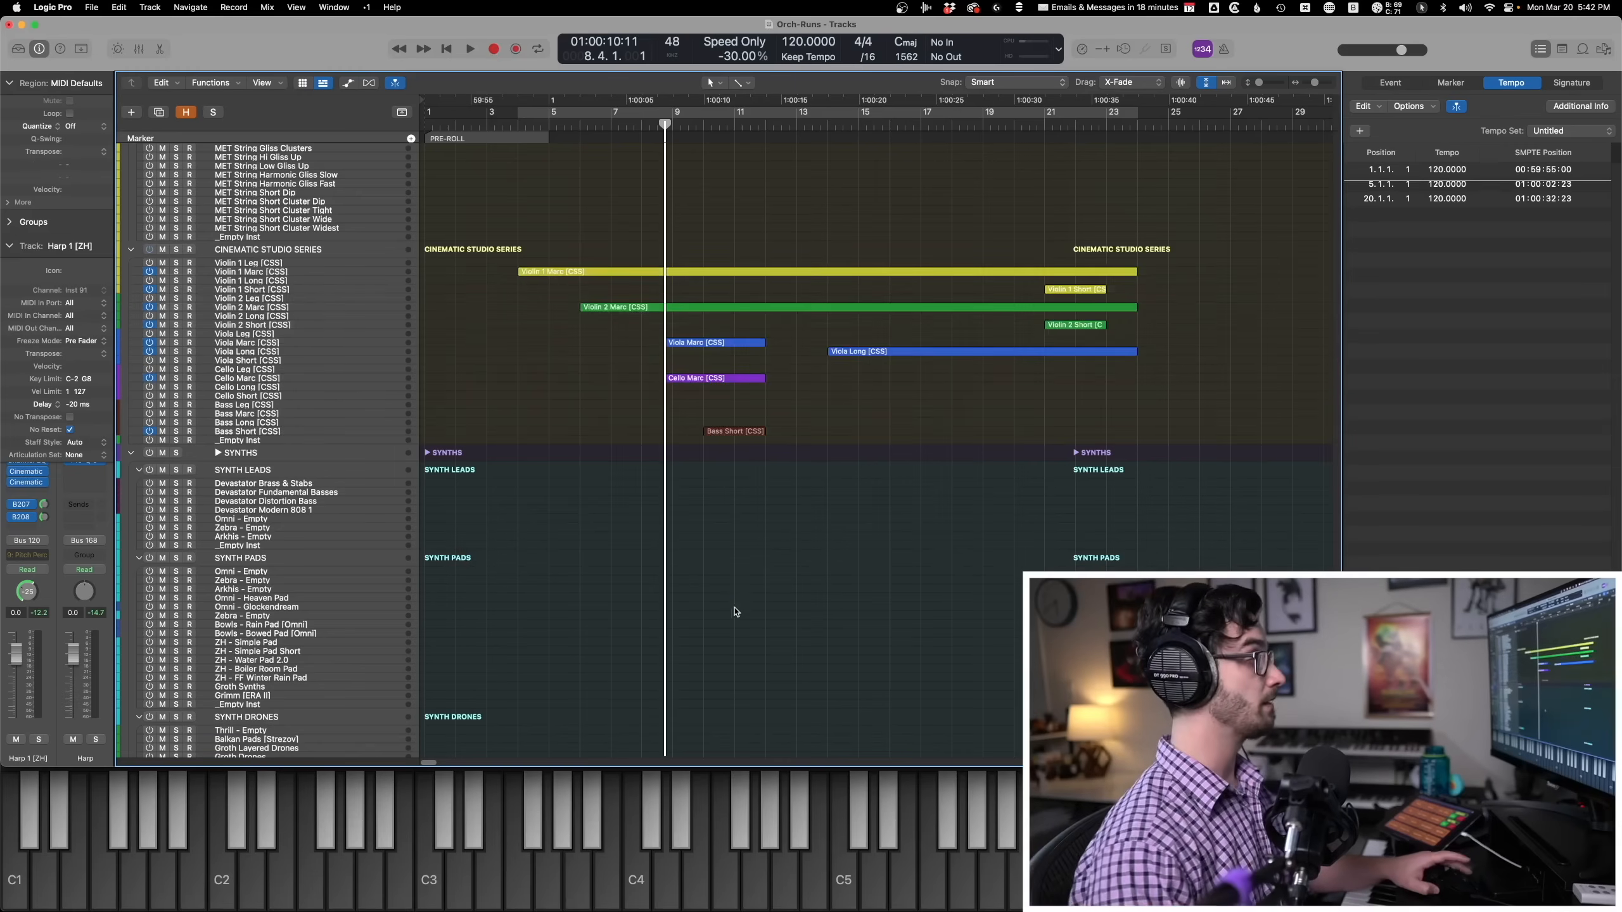
pyautogui.scroll(-5, 741, 599)
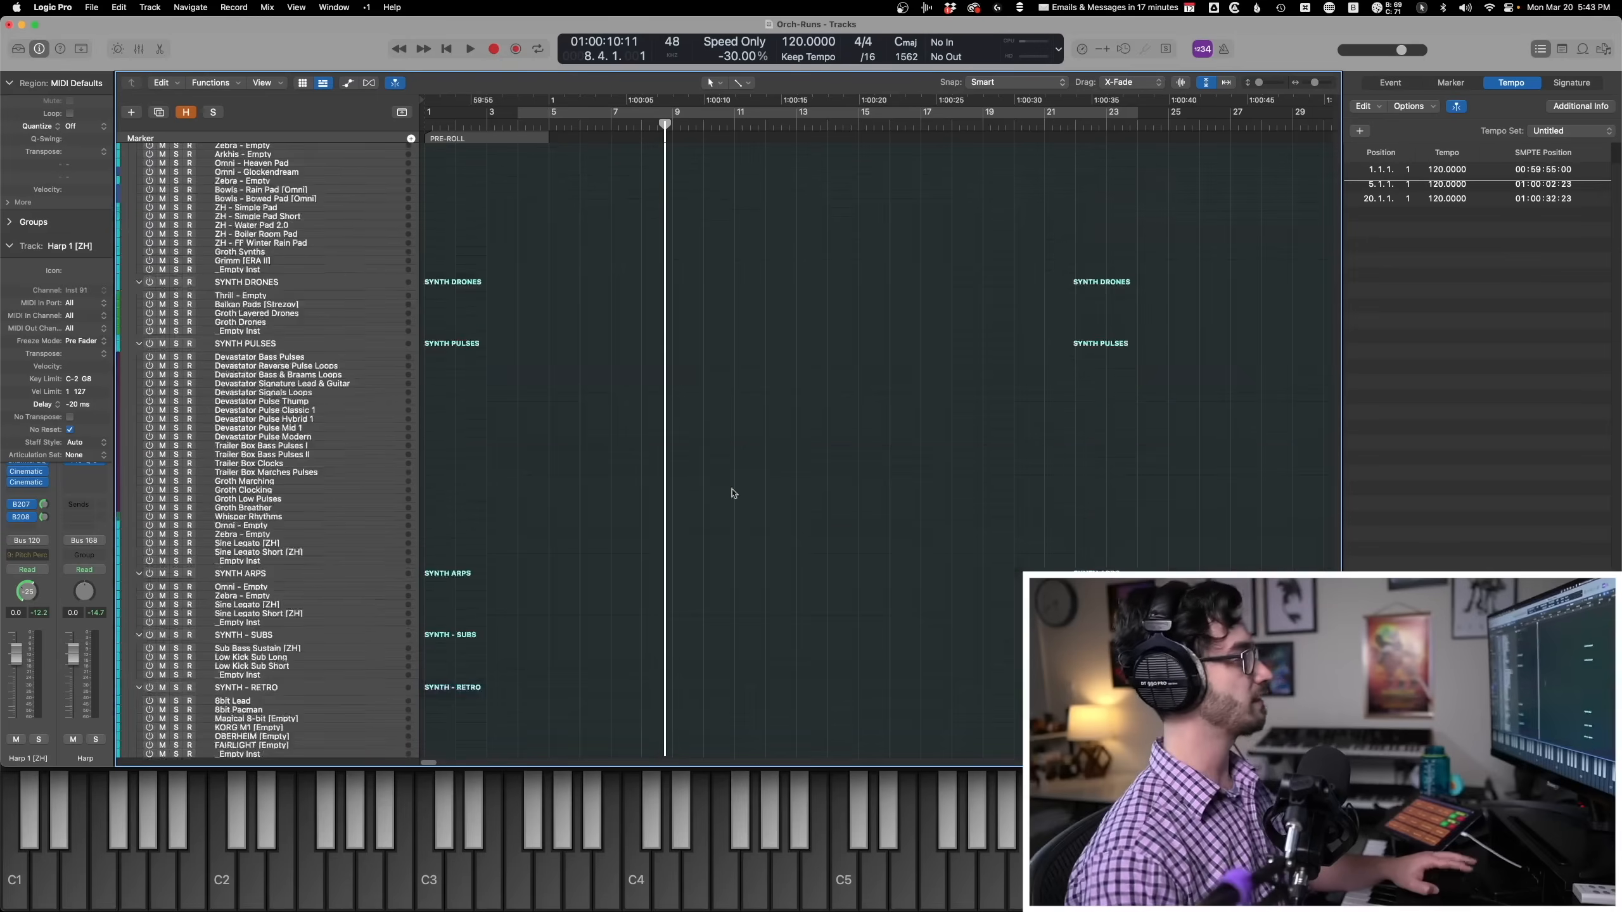
pyautogui.scroll(-5, 731, 488)
pyautogui.moveTo(629, 449); pyautogui.dragTo(744, 785)
pyautogui.press('e')
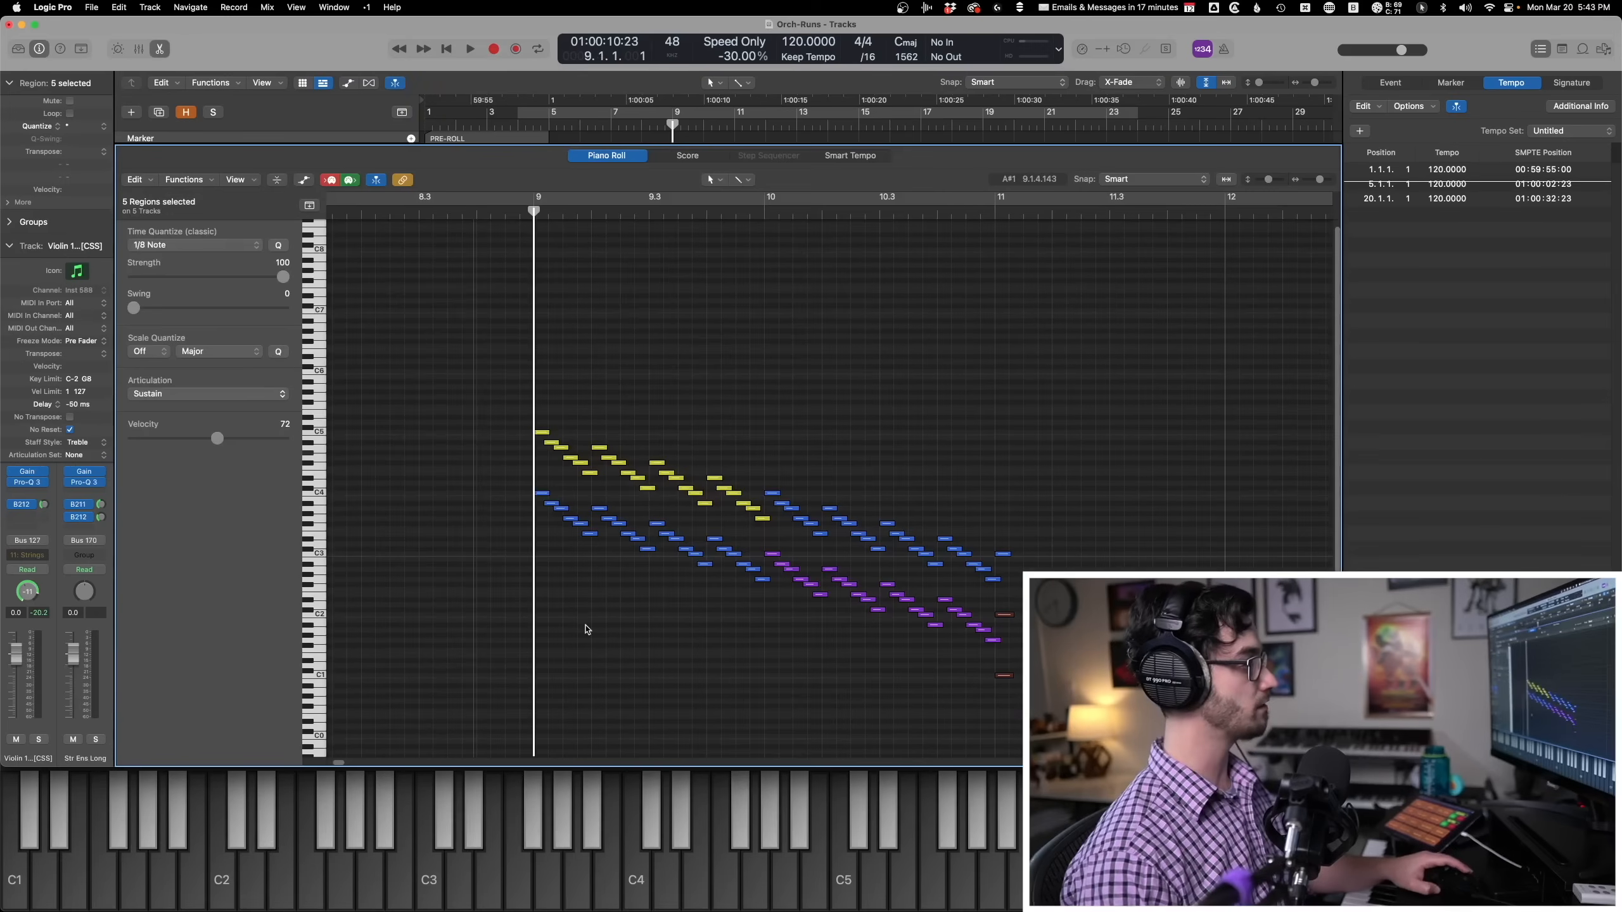
pyautogui.press('.')
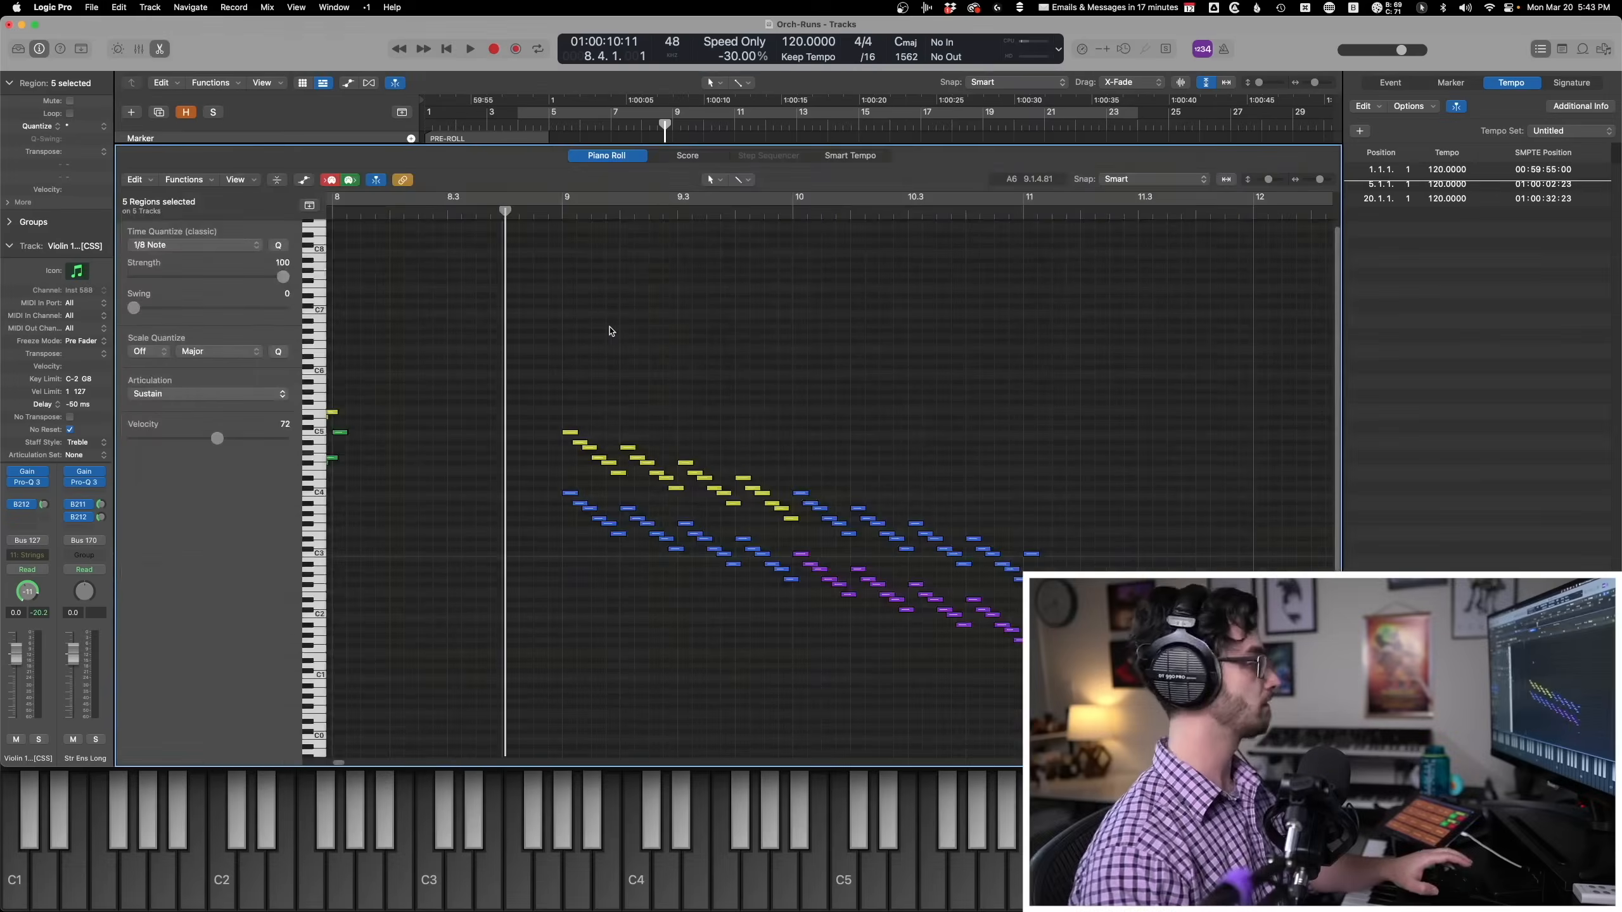
# Solo the five string regions, play their descending bar 9 run, and return the playhead to just before it.
pyautogui.press('p')
pyautogui.press('space')
pyautogui.press('p')
pyautogui.press('s')
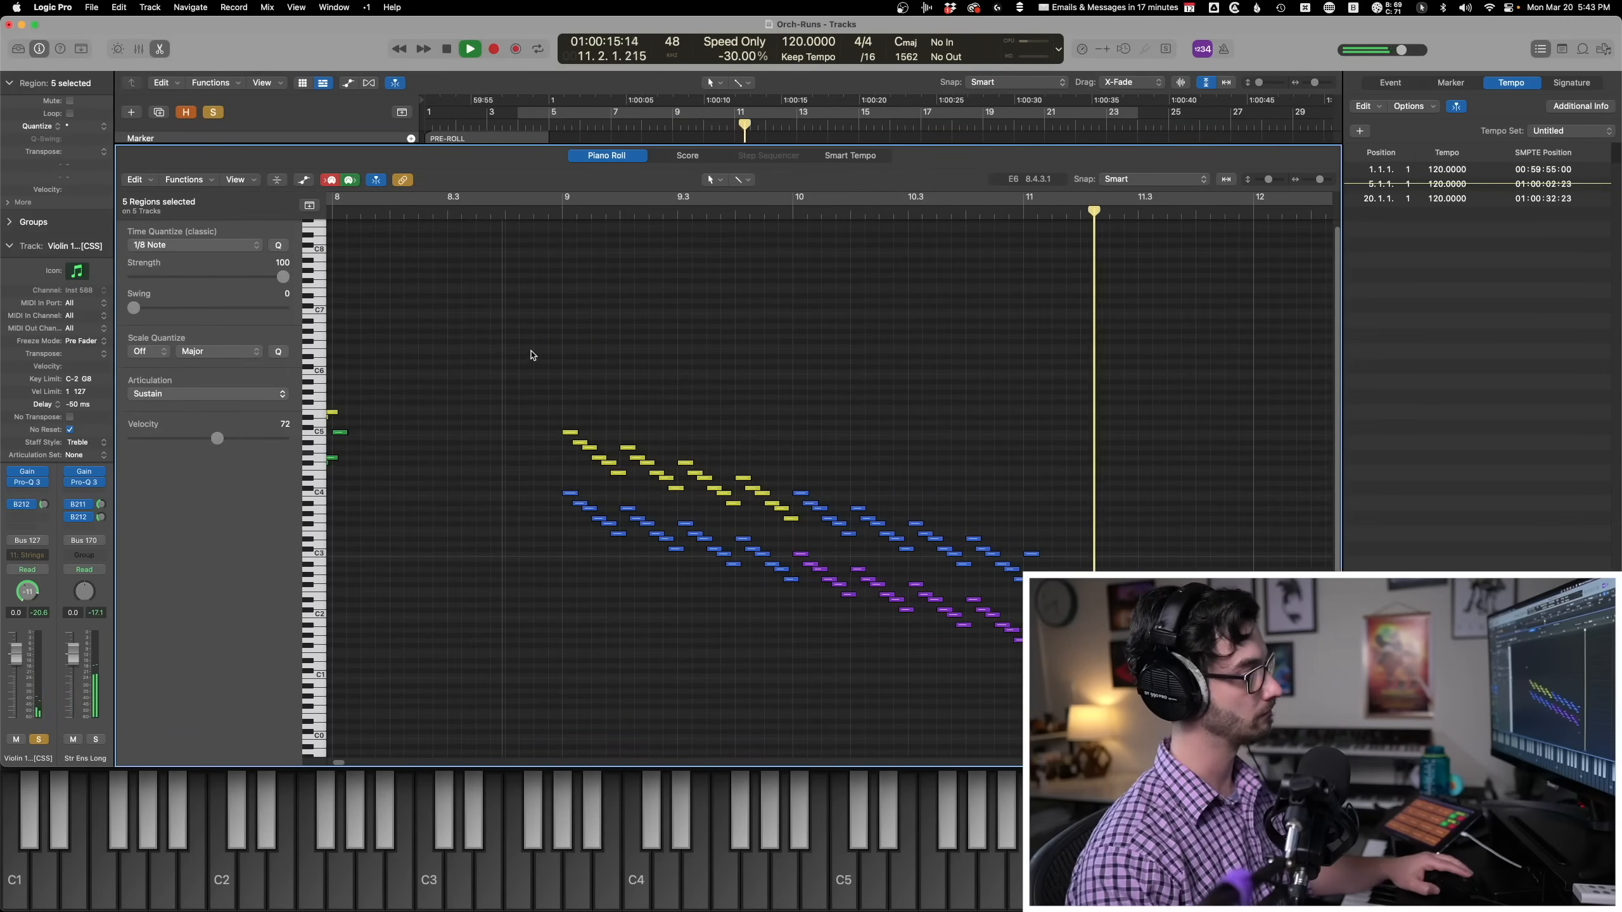
pyautogui.scroll(-4, 824, 505)
pyautogui.press('space')
pyautogui.press(',')
pyautogui.press(',')
pyautogui.press(',')
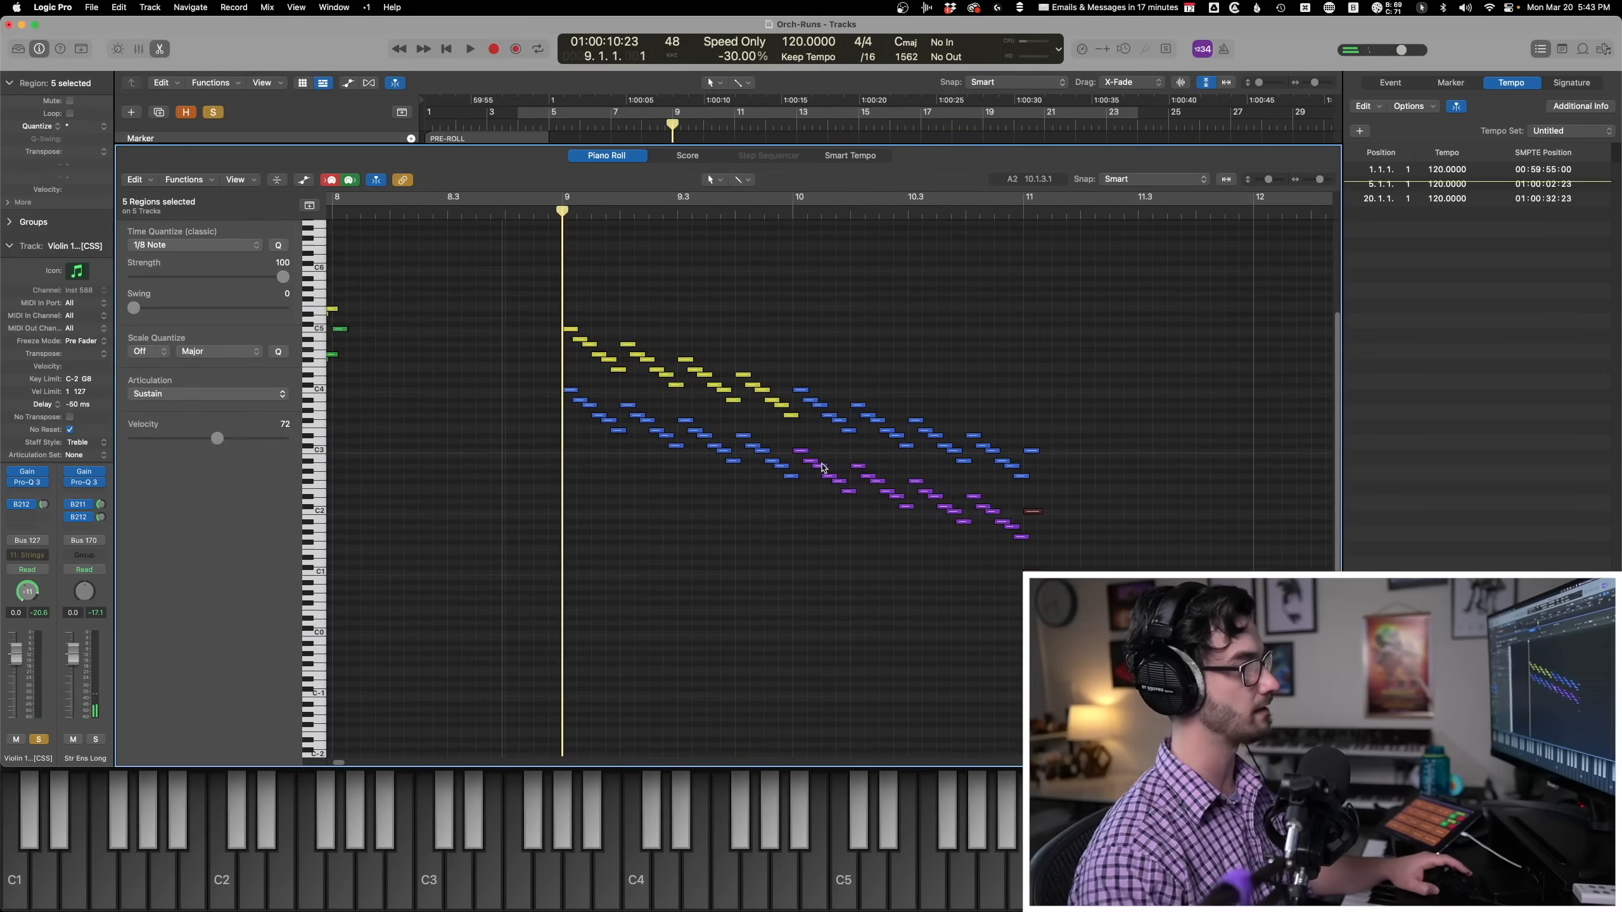
pyautogui.press(',')
pyautogui.press('p')
# Select the PIANO SKETCH track for playing notes live.
pyautogui.scroll(15, 676, 464)
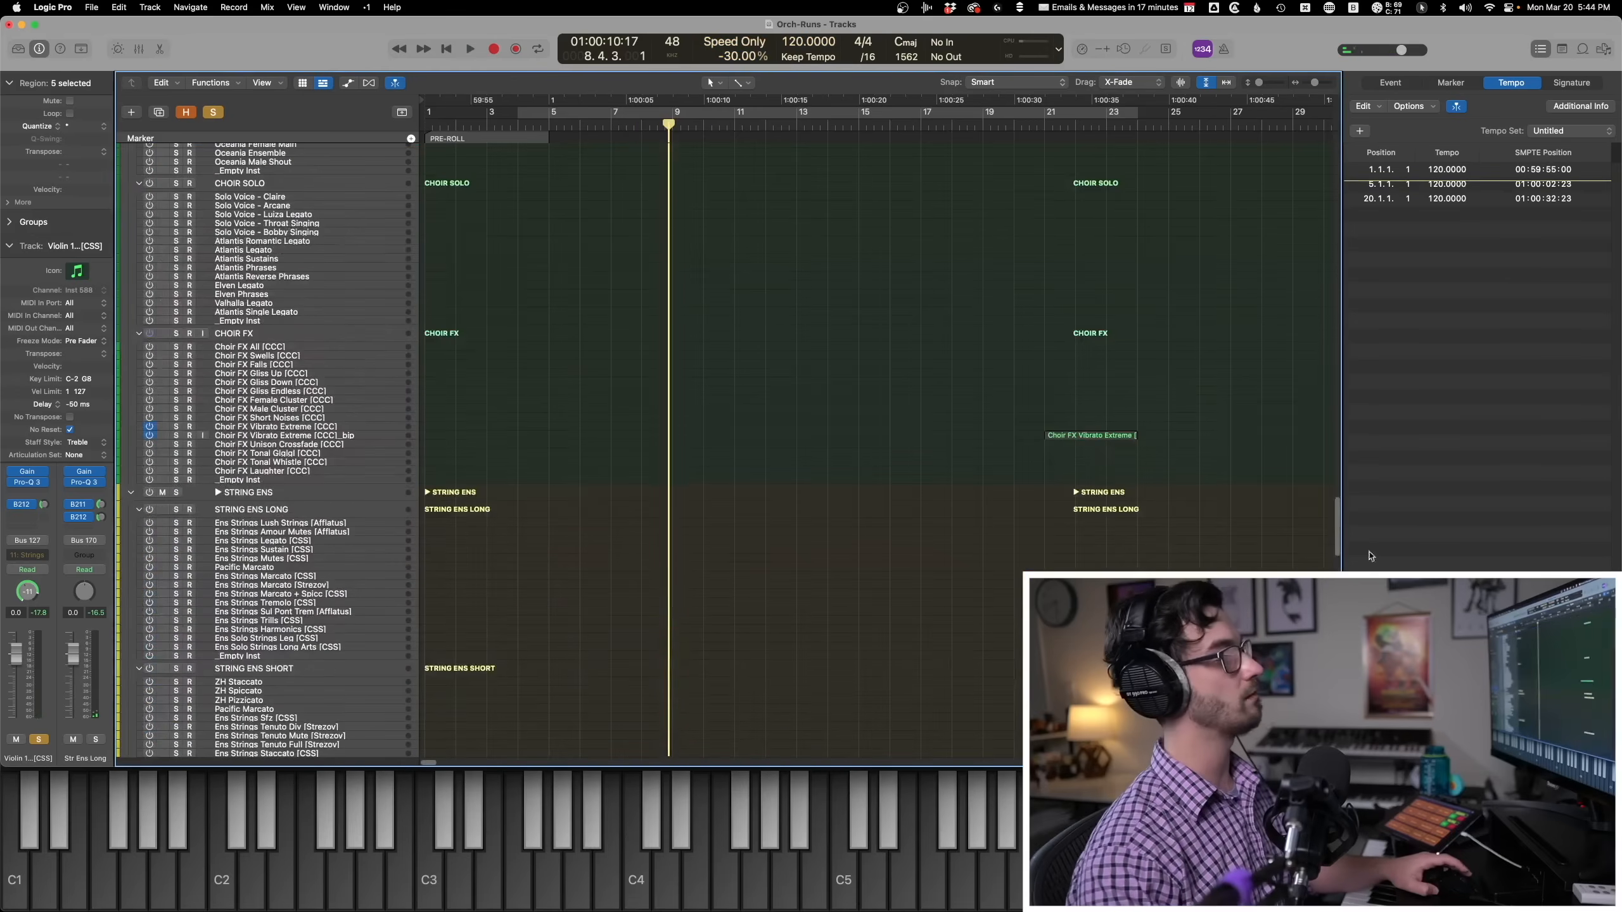
pyautogui.moveTo(1336, 532); pyautogui.dragTo(399, 119)
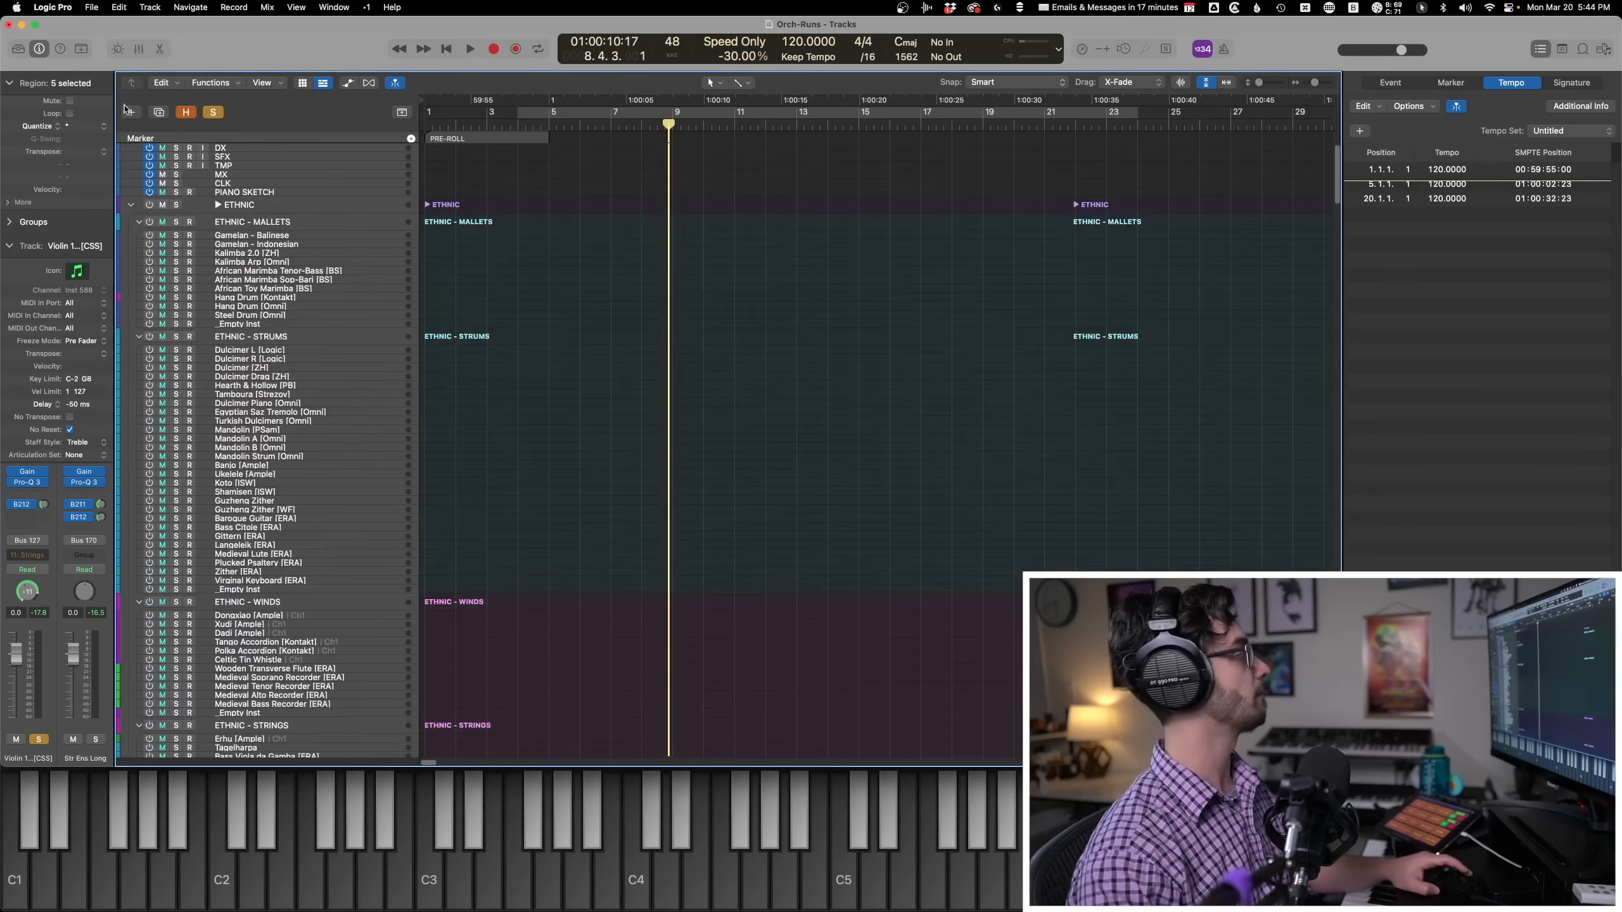
pyautogui.click(218, 192)
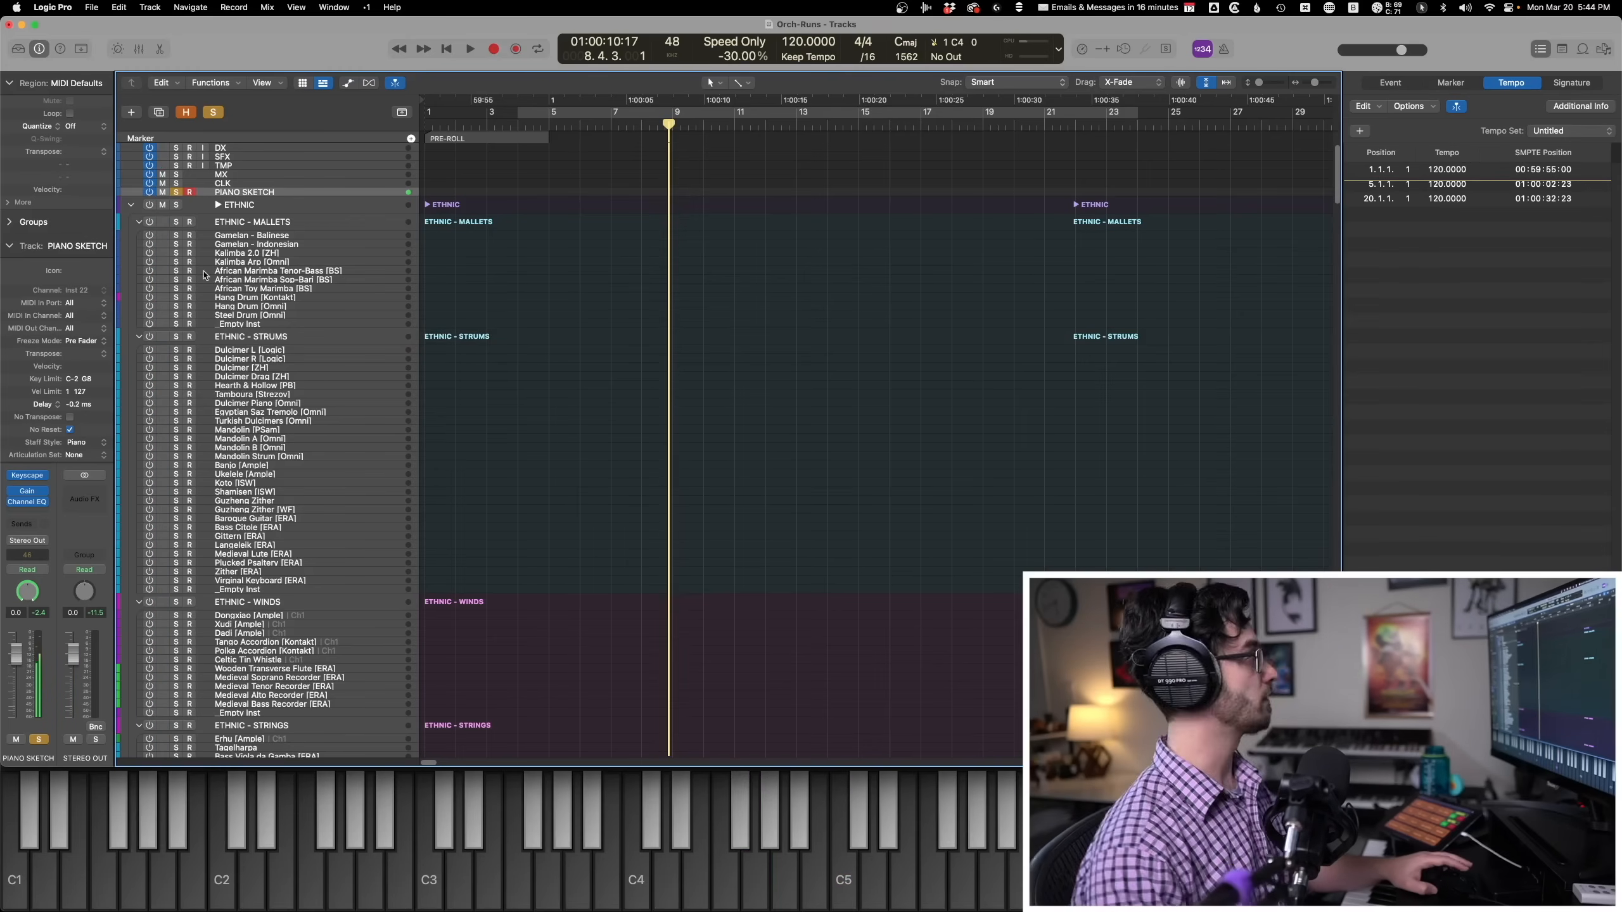
# Clear the solo and open the 4 Horn Arts, 1 Trumpet Arts and 1 Trombone Arts regions starting near bar 8 in the Piano Roll.
pyautogui.scroll(-15, 704, 496)
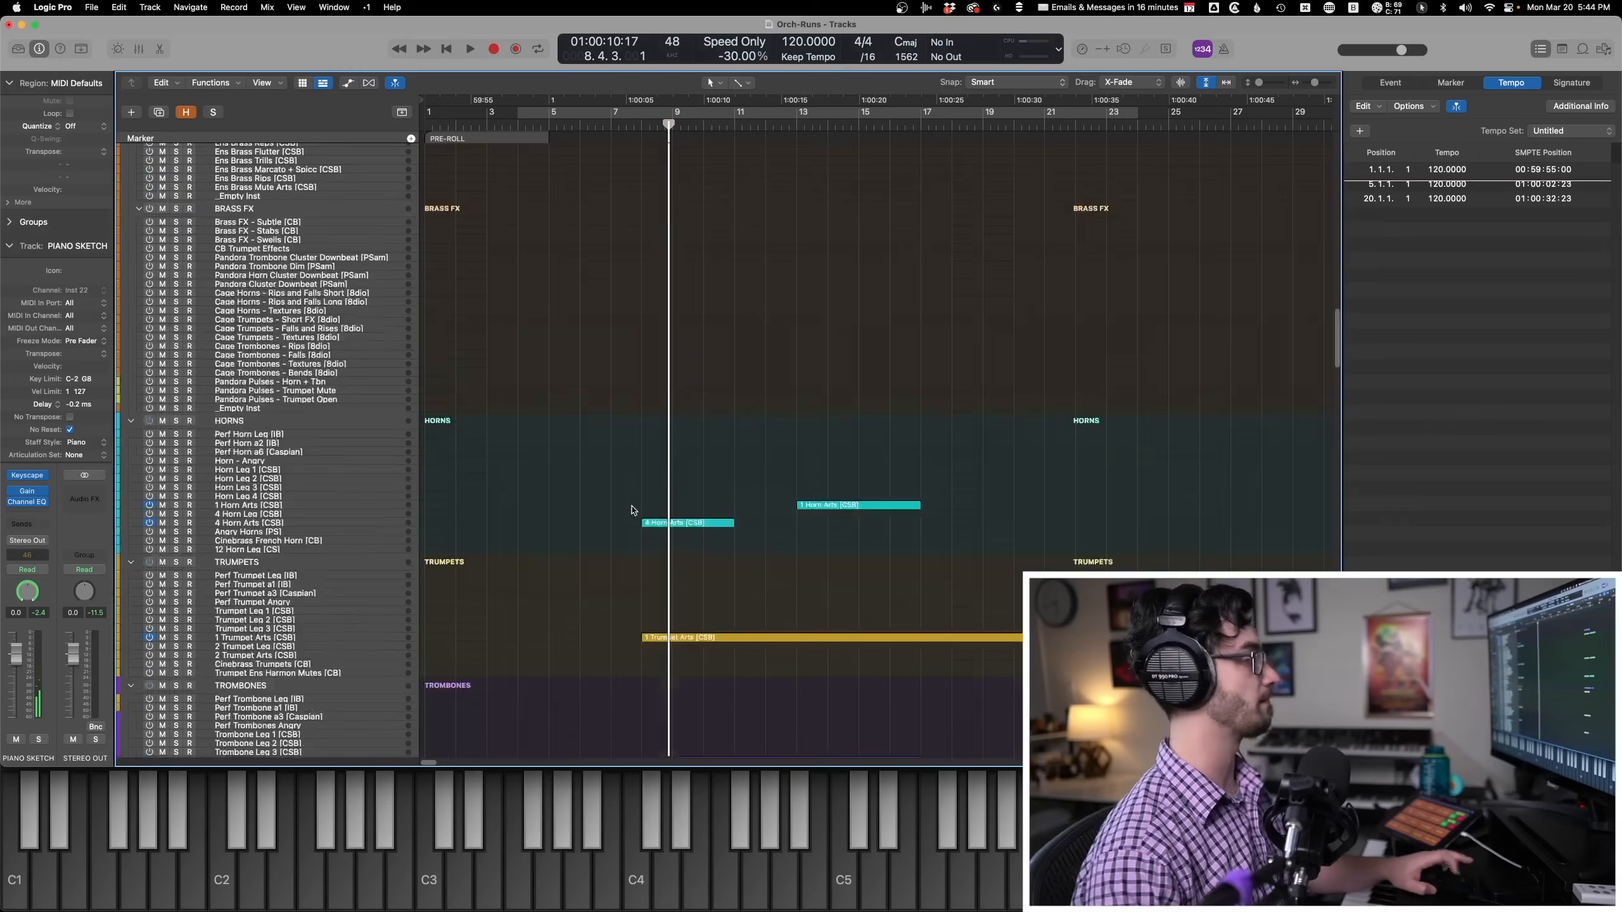
pyautogui.moveTo(723, 514); pyautogui.dragTo(633, 218)
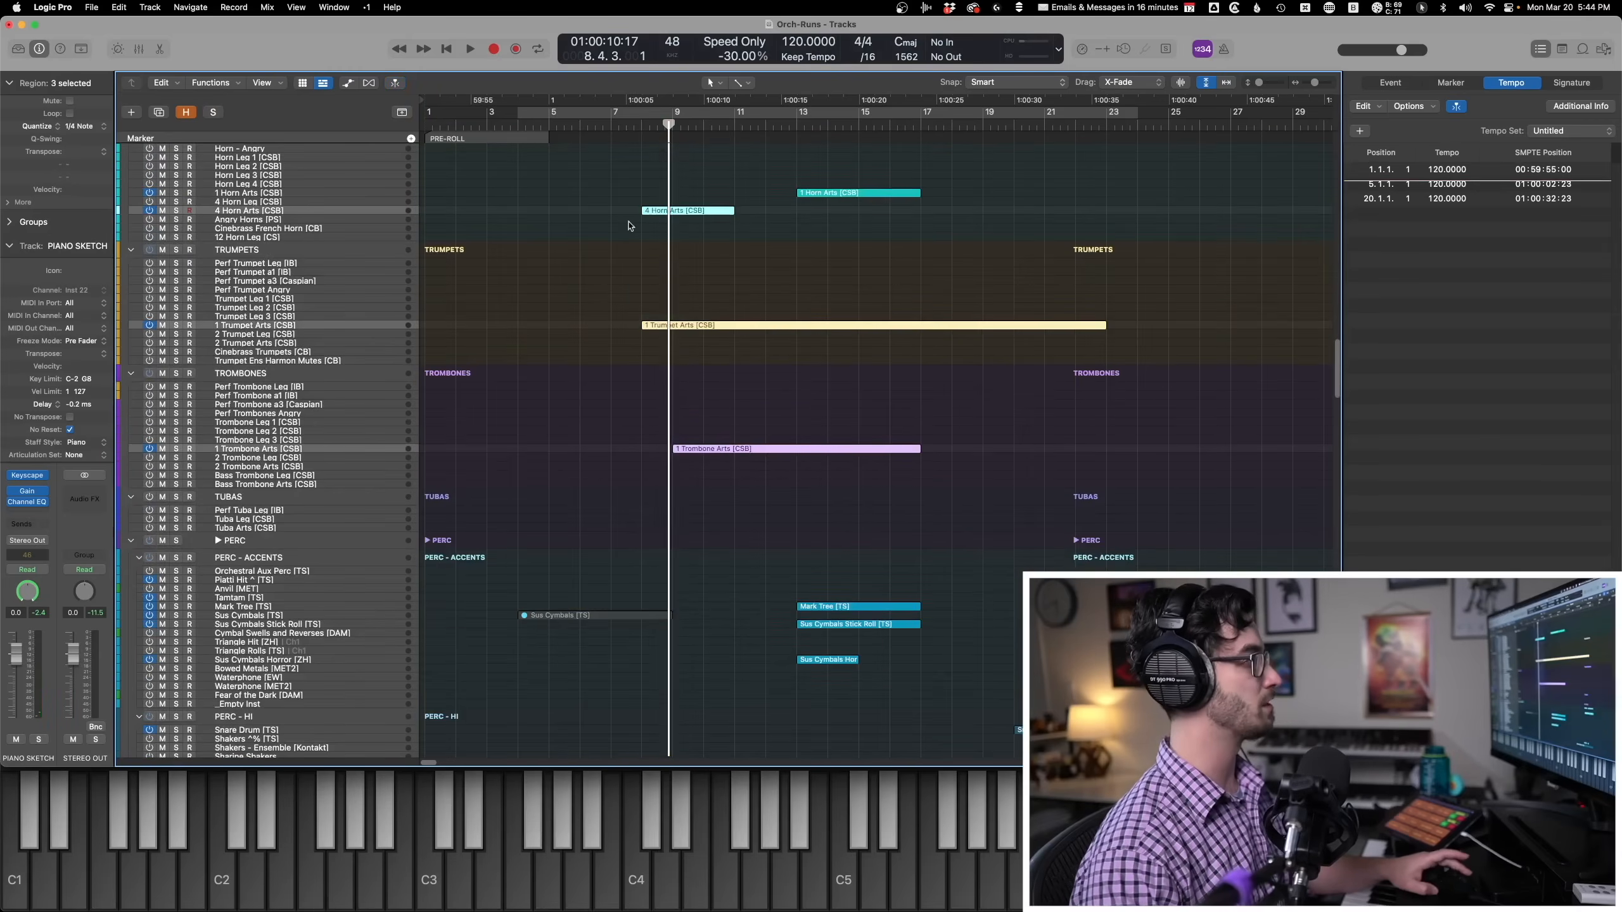
pyautogui.press('e')
pyautogui.press(',')
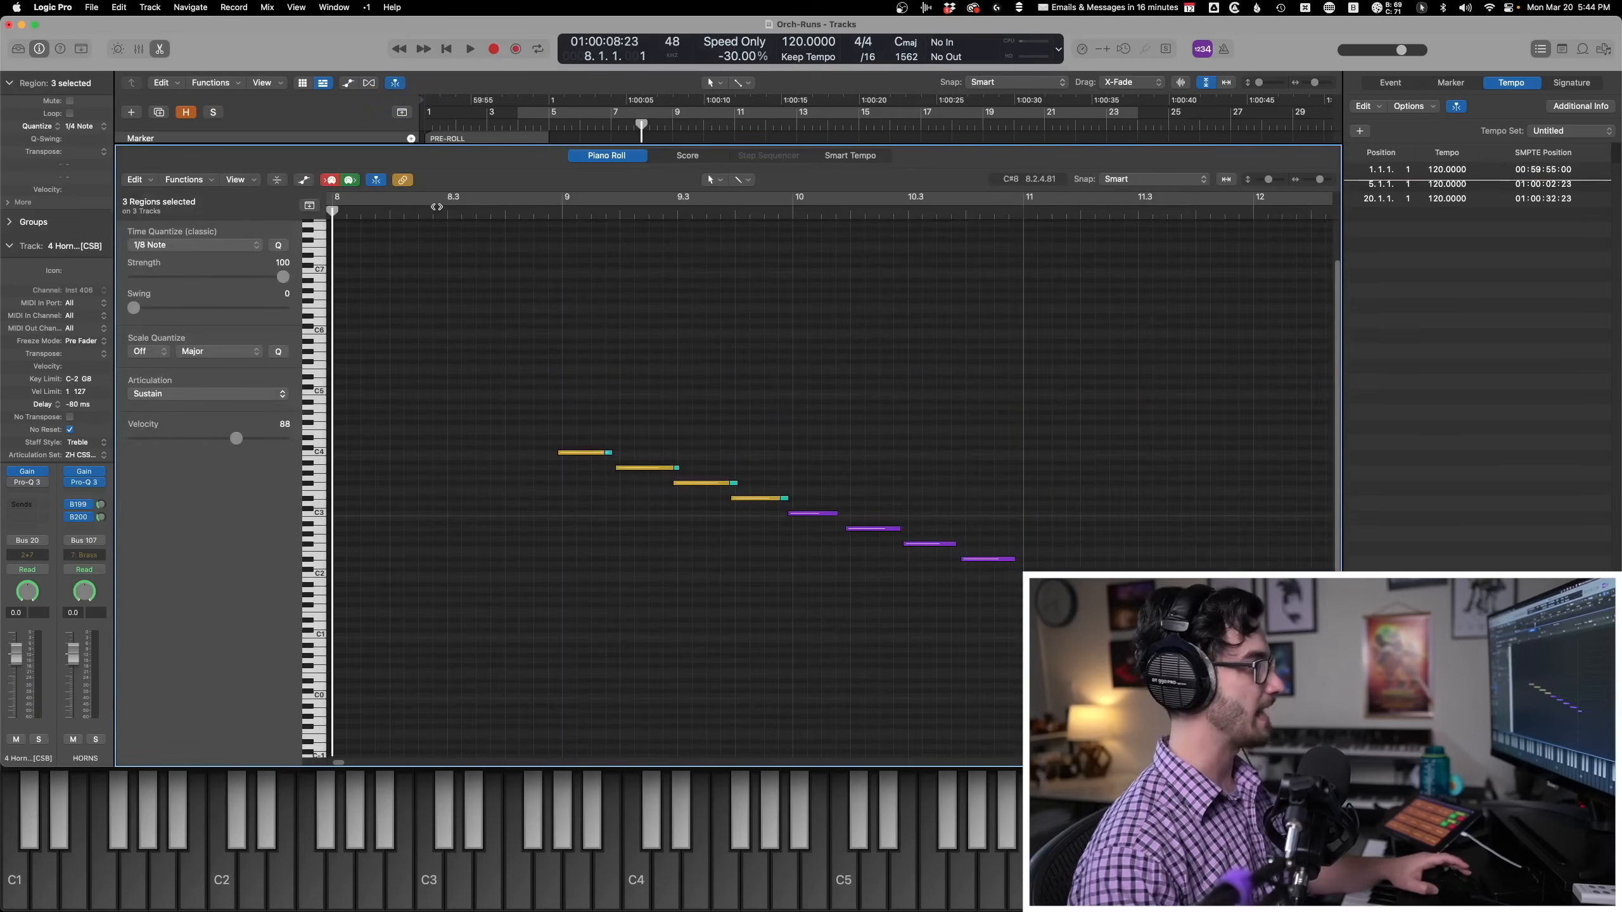
# Solo the horn, trumpet and trombone regions and play their descending bar 9 line from bar 8, beat 2.
pyautogui.click(434, 209)
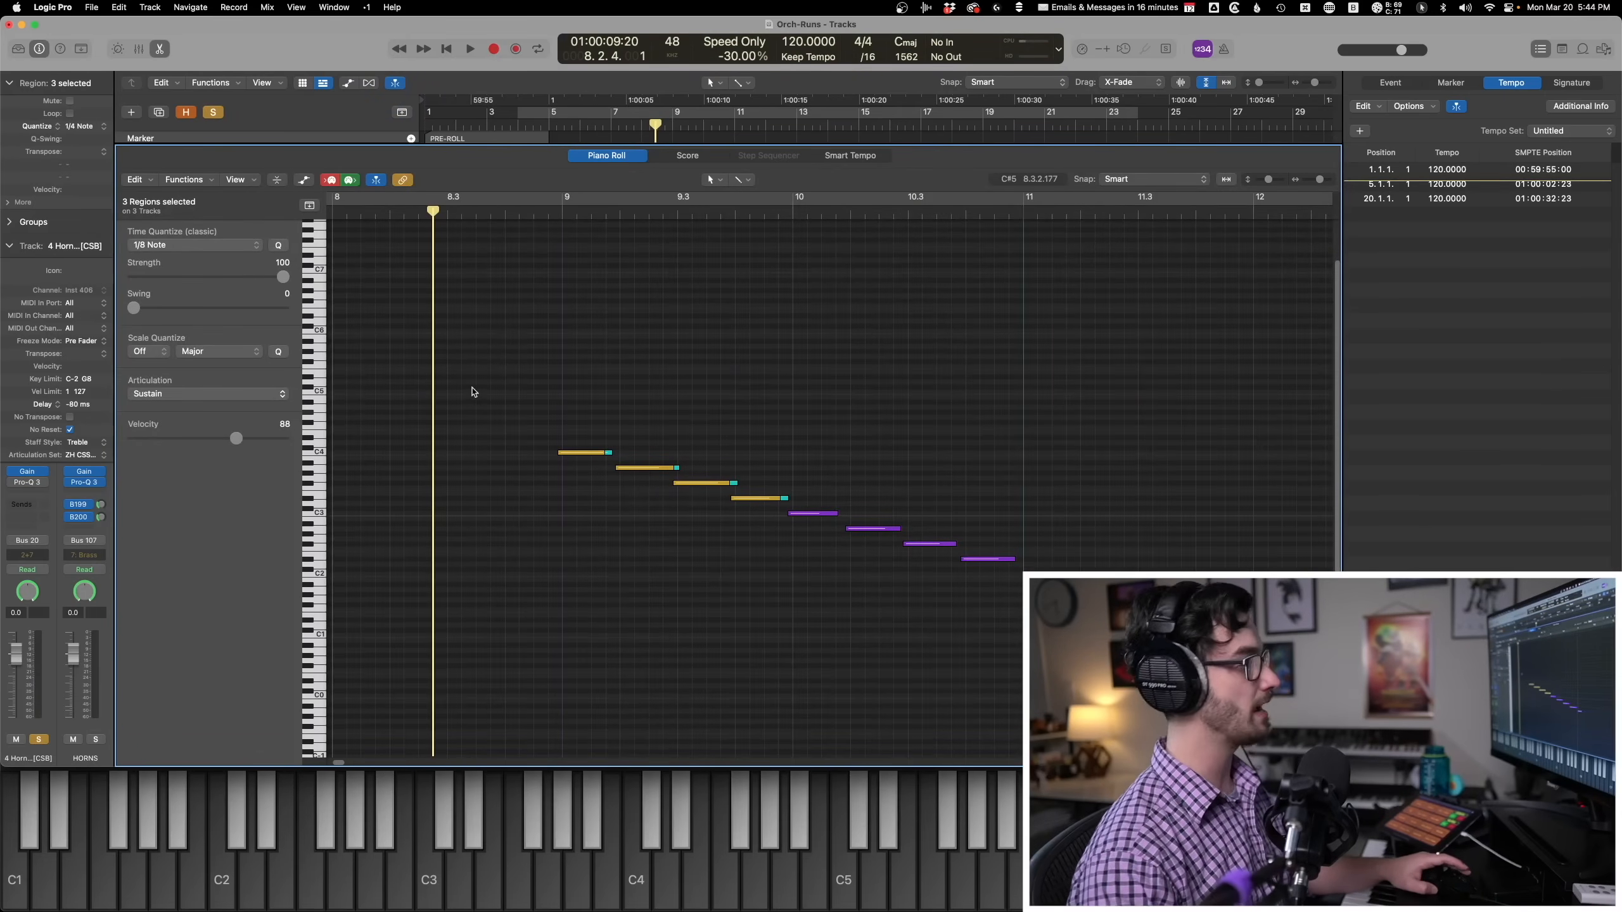
pyautogui.press('p')
pyautogui.moveTo(630, 196); pyautogui.dragTo(783, 557)
pyautogui.press('p')
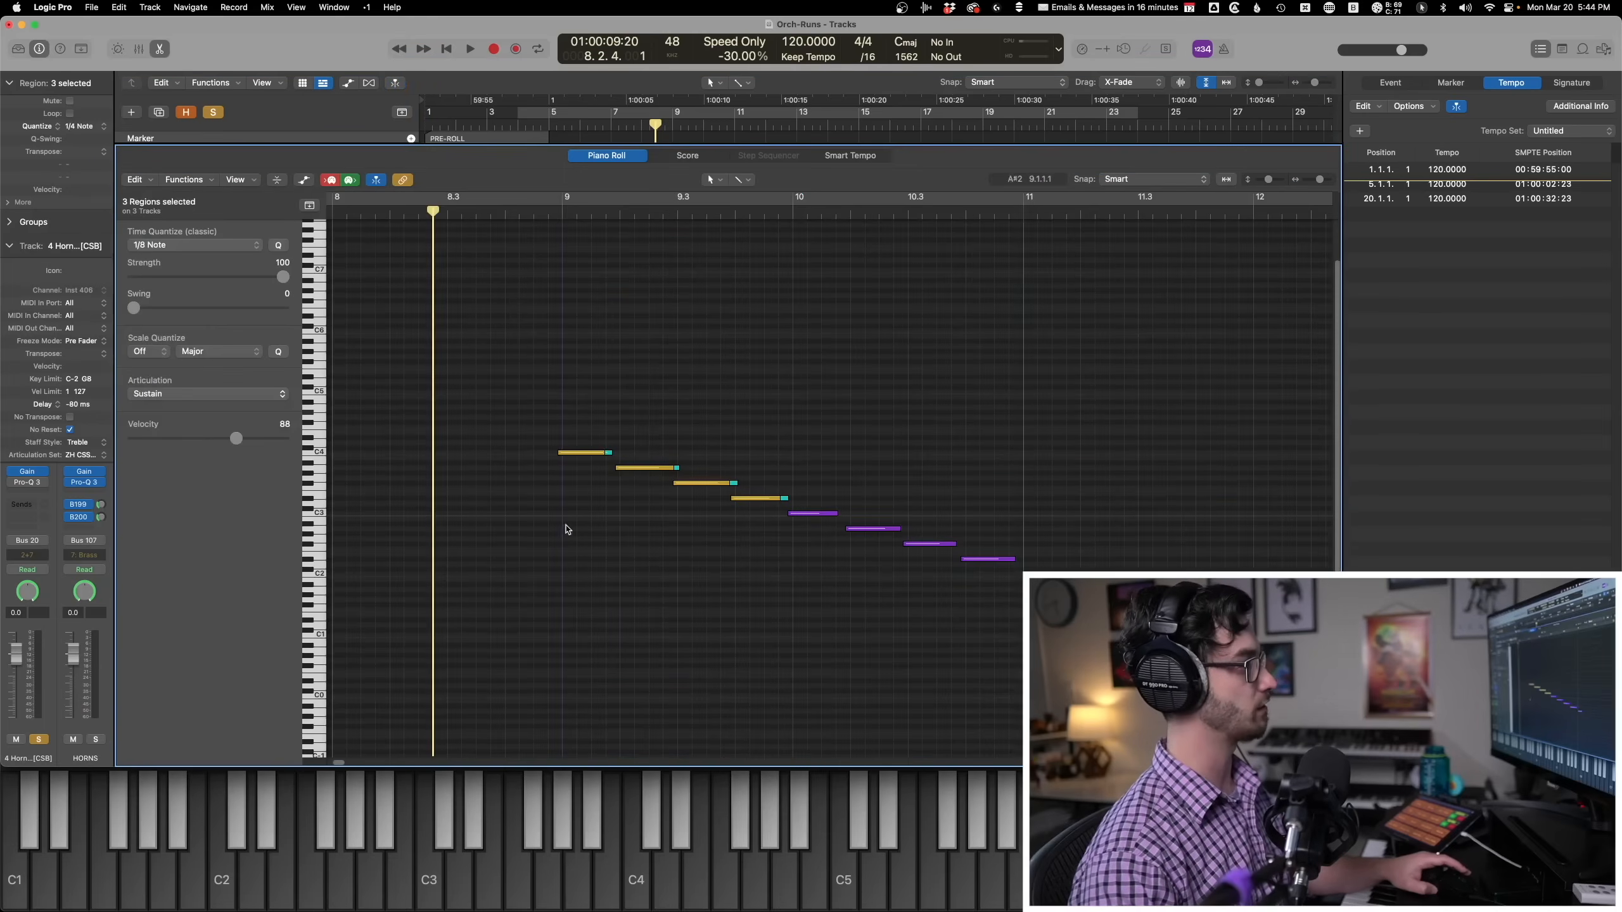
pyautogui.press('space')
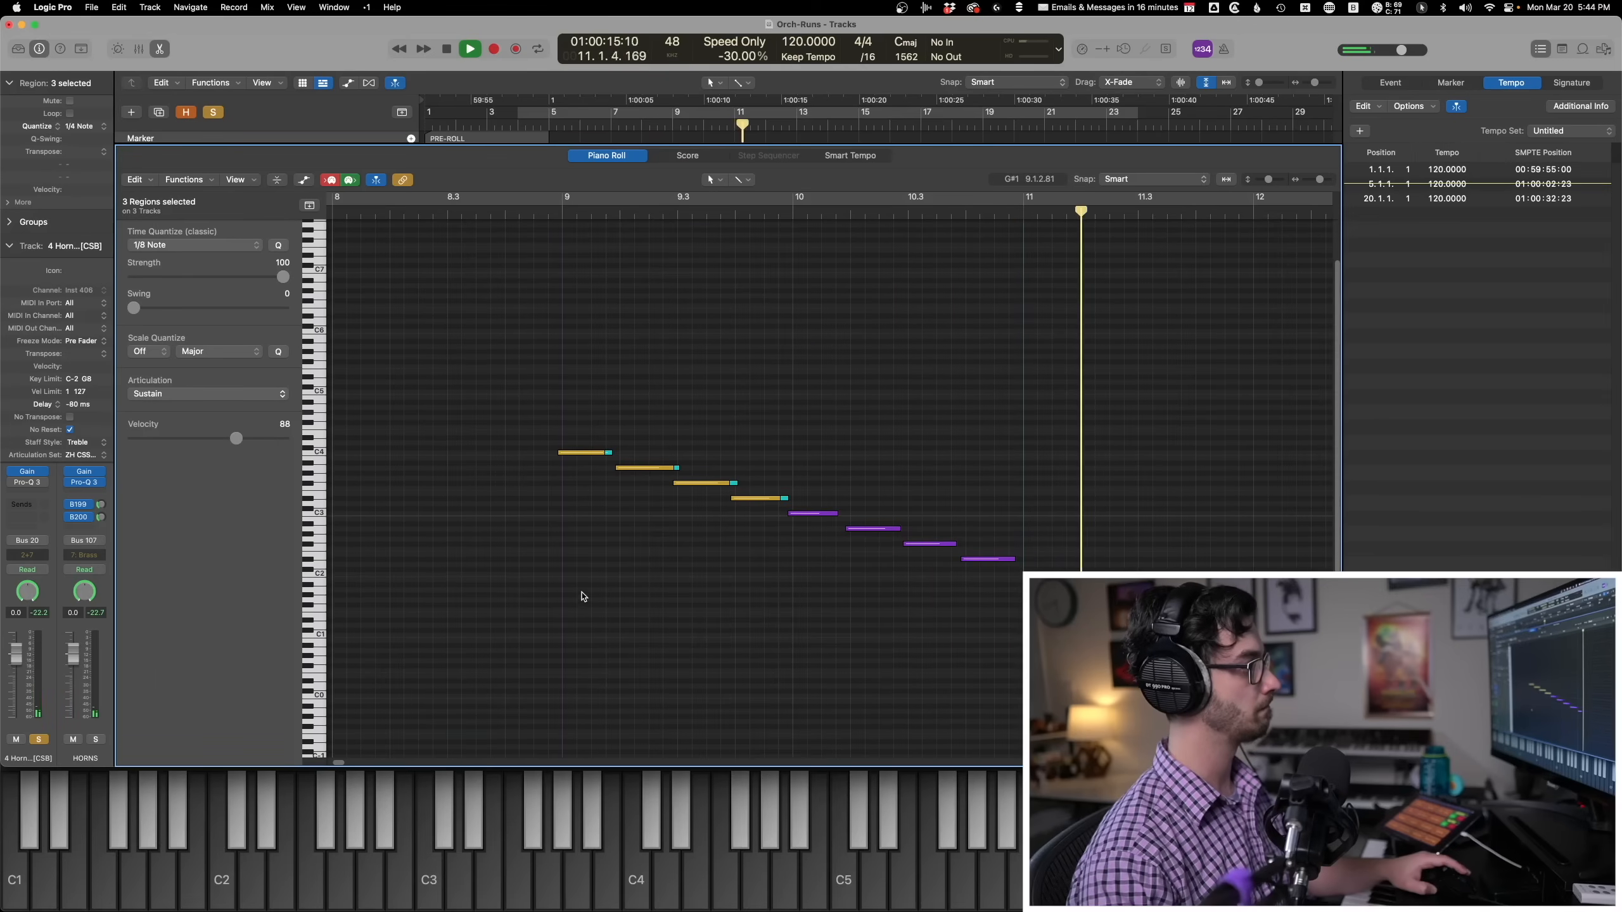
pyautogui.press('p')
pyautogui.press('space')
# Open the 4 Horn Arts, 1 Trumpet Arts and 1 Trombone Arts regions in turn in the Piano Roll to compare their descending notes.
pyautogui.click(716, 211)
pyautogui.press('p')
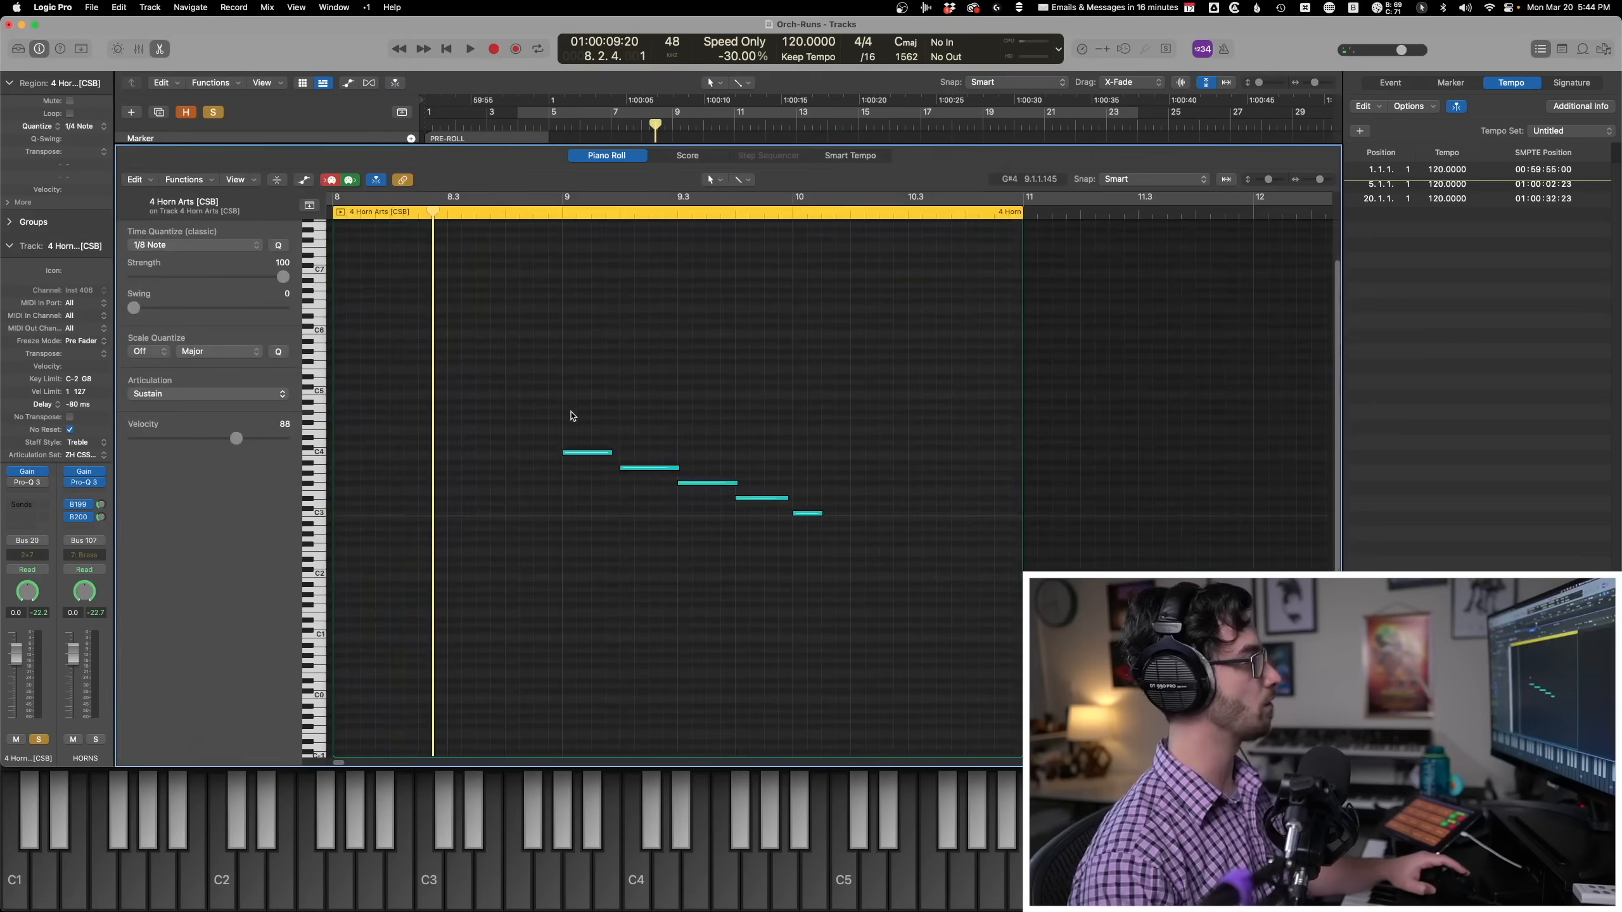
pyautogui.press('p')
pyautogui.press('p')
pyautogui.moveTo(640, 299); pyautogui.dragTo(700, 460)
pyautogui.press('p')
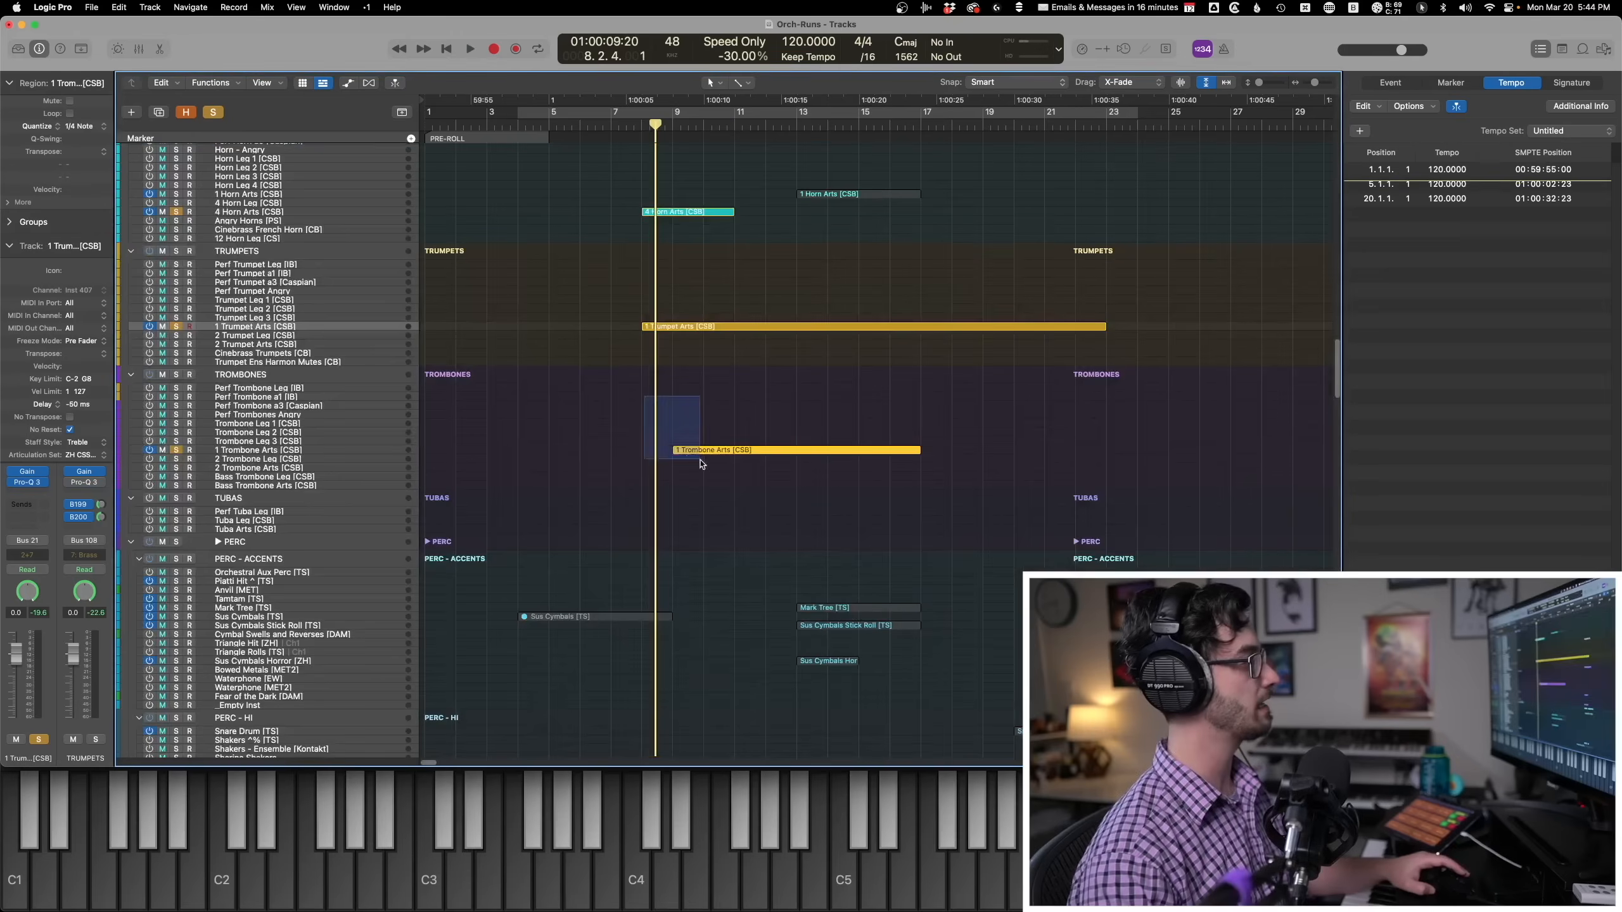
pyautogui.press('p')
pyautogui.press('p')
pyautogui.press('space')
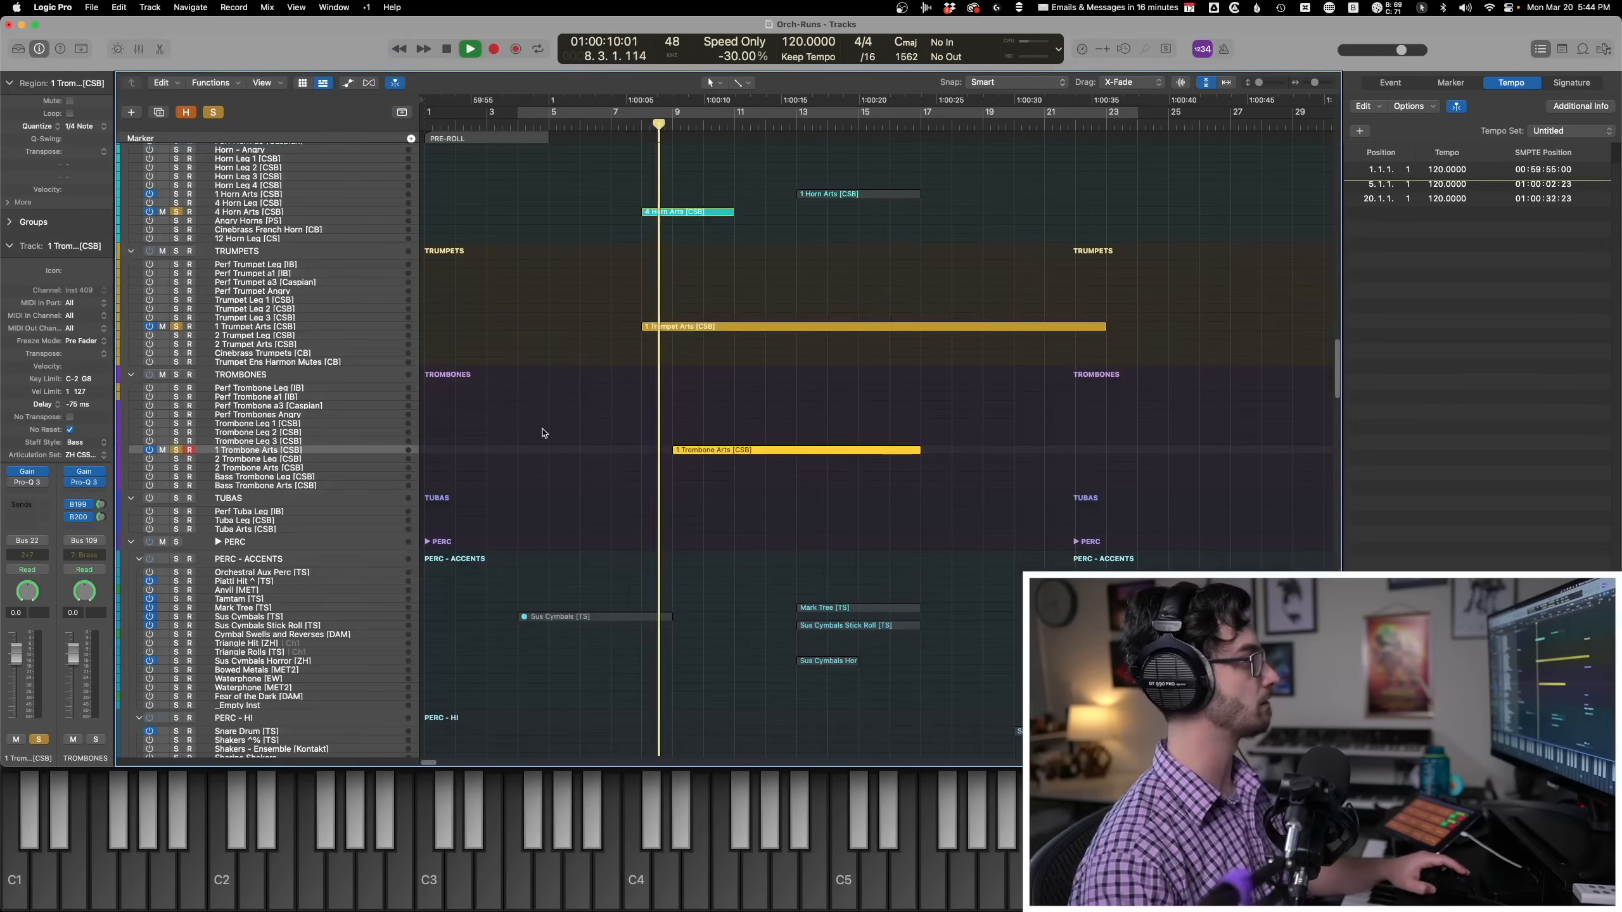
pyautogui.press('space')
# Solo the piccolo, flute, oboe and two clarinet Marc-Leg regions and play their descending line from bar 8, beat 4.
pyautogui.hotkey('ctrl', 's')
pyautogui.scroll(20, 594, 412)
pyautogui.moveTo(588, 362); pyautogui.dragTo(662, 546)
pyautogui.press('p')
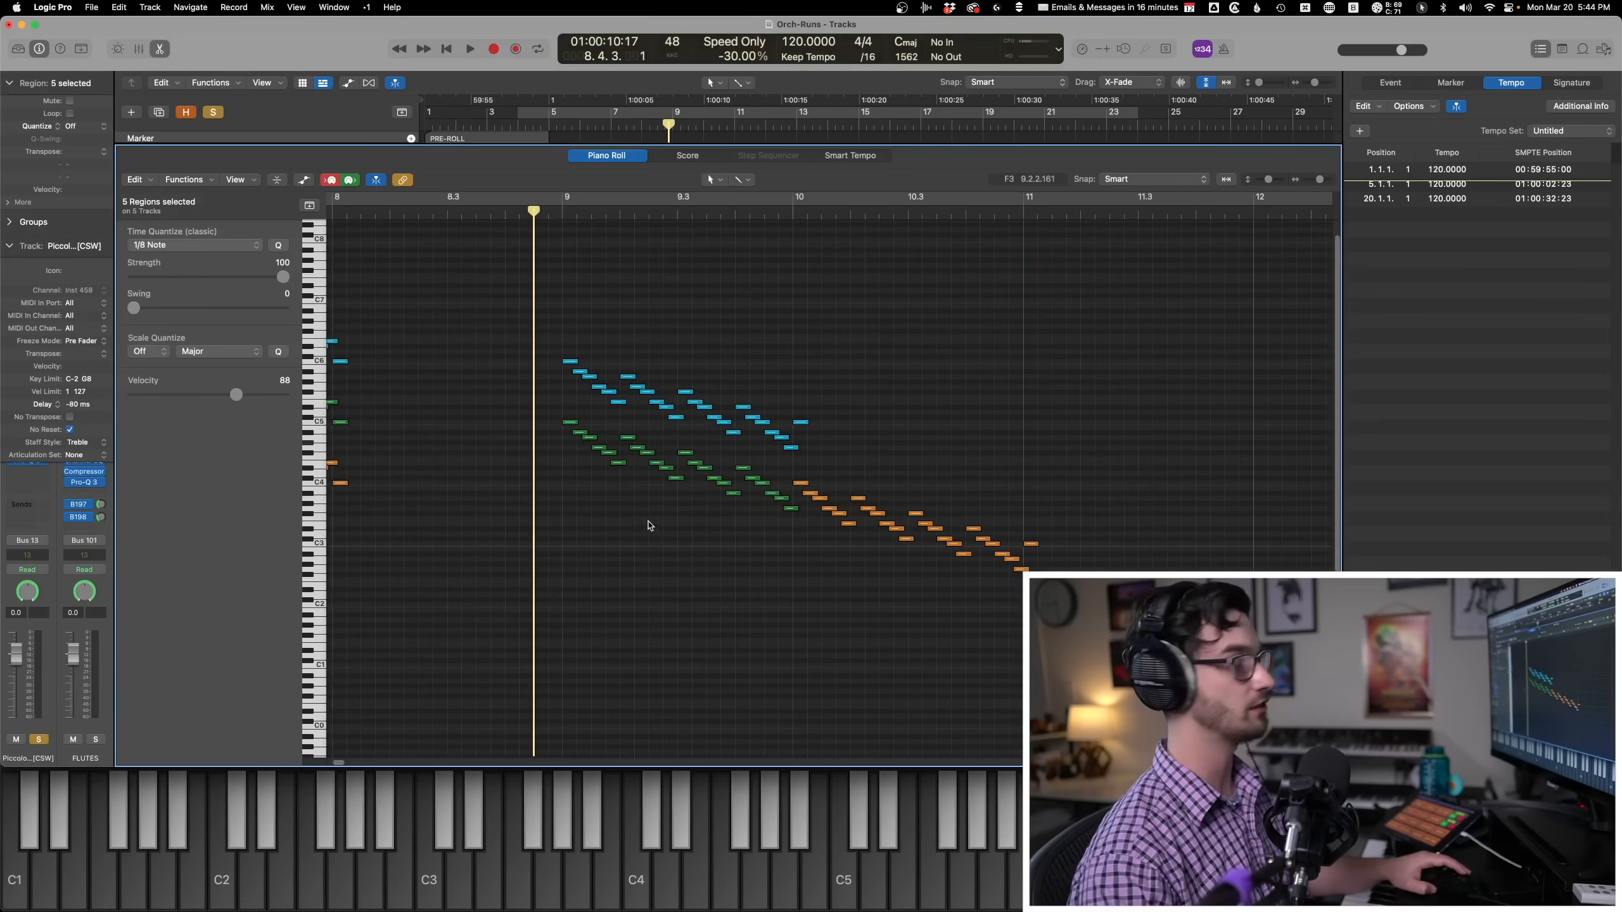
pyautogui.press('space')
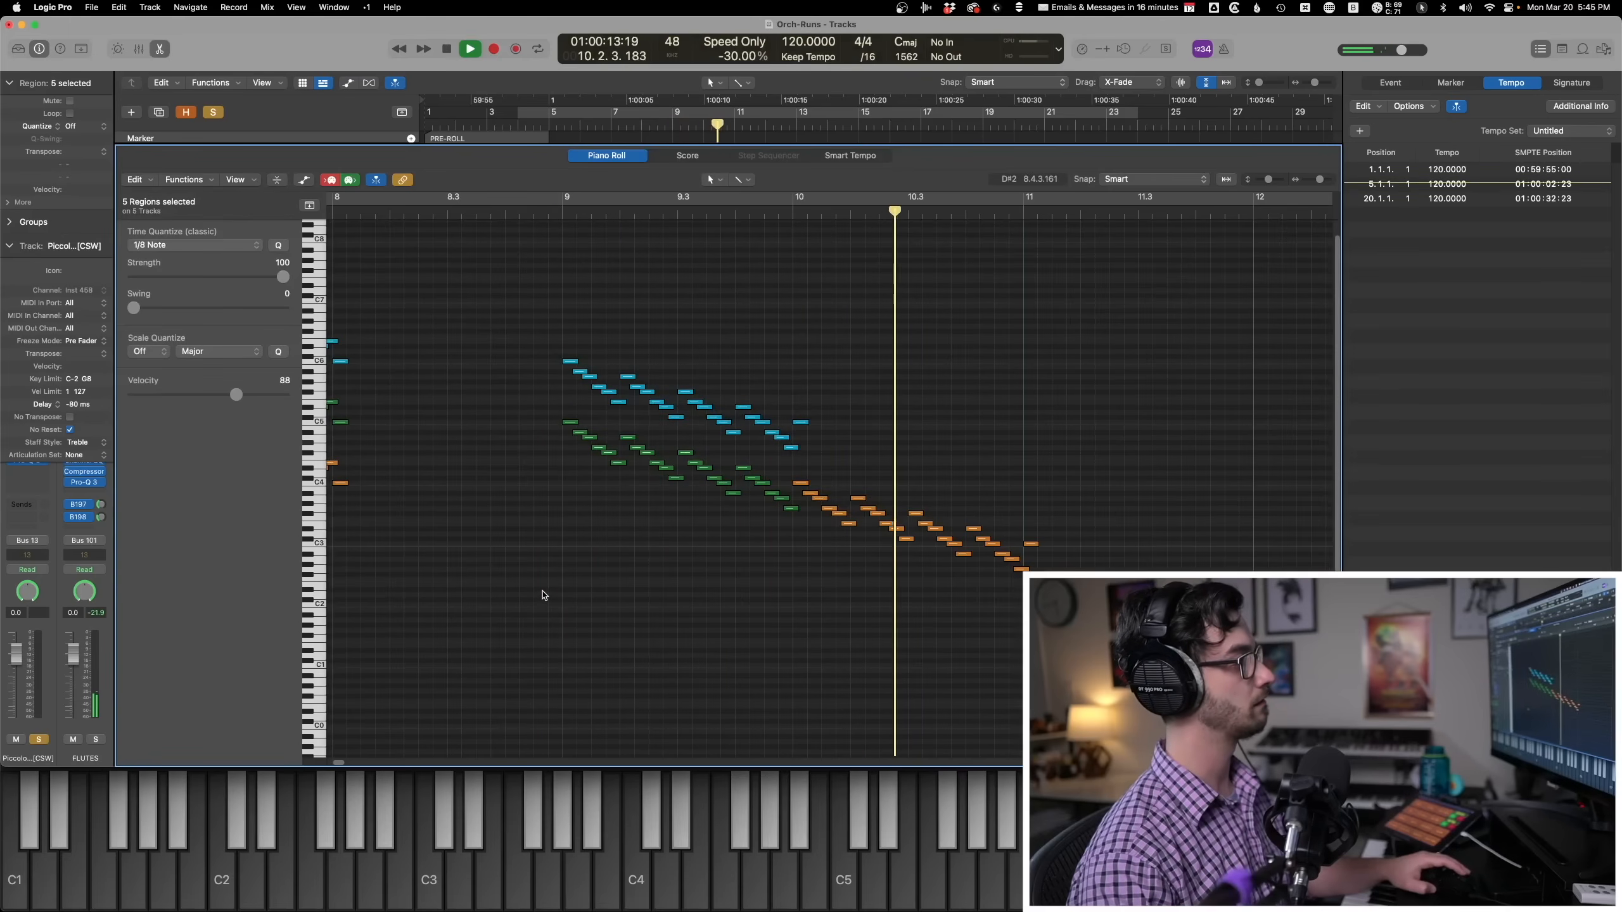
pyautogui.press('space')
pyautogui.press('p')
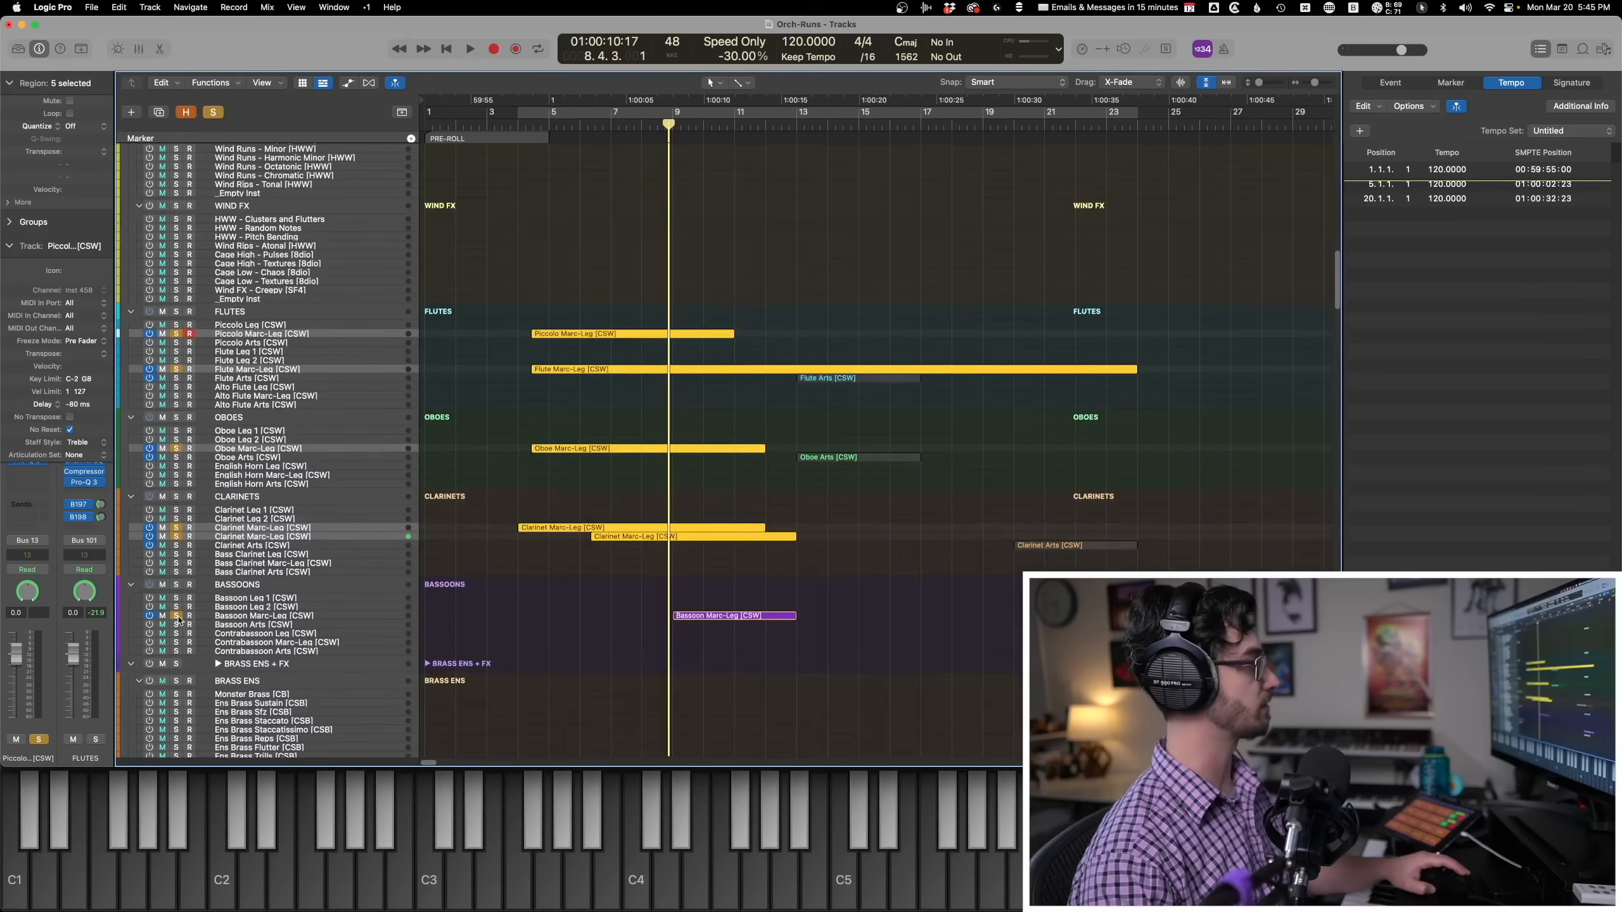
# Add the Bassoon Marc-Leg region to the soloed woodwinds and play the six-part descending line in the Piano Roll.
pyautogui.moveTo(736, 675); pyautogui.dragTo(573, 201)
pyautogui.press('p')
pyautogui.press('space')
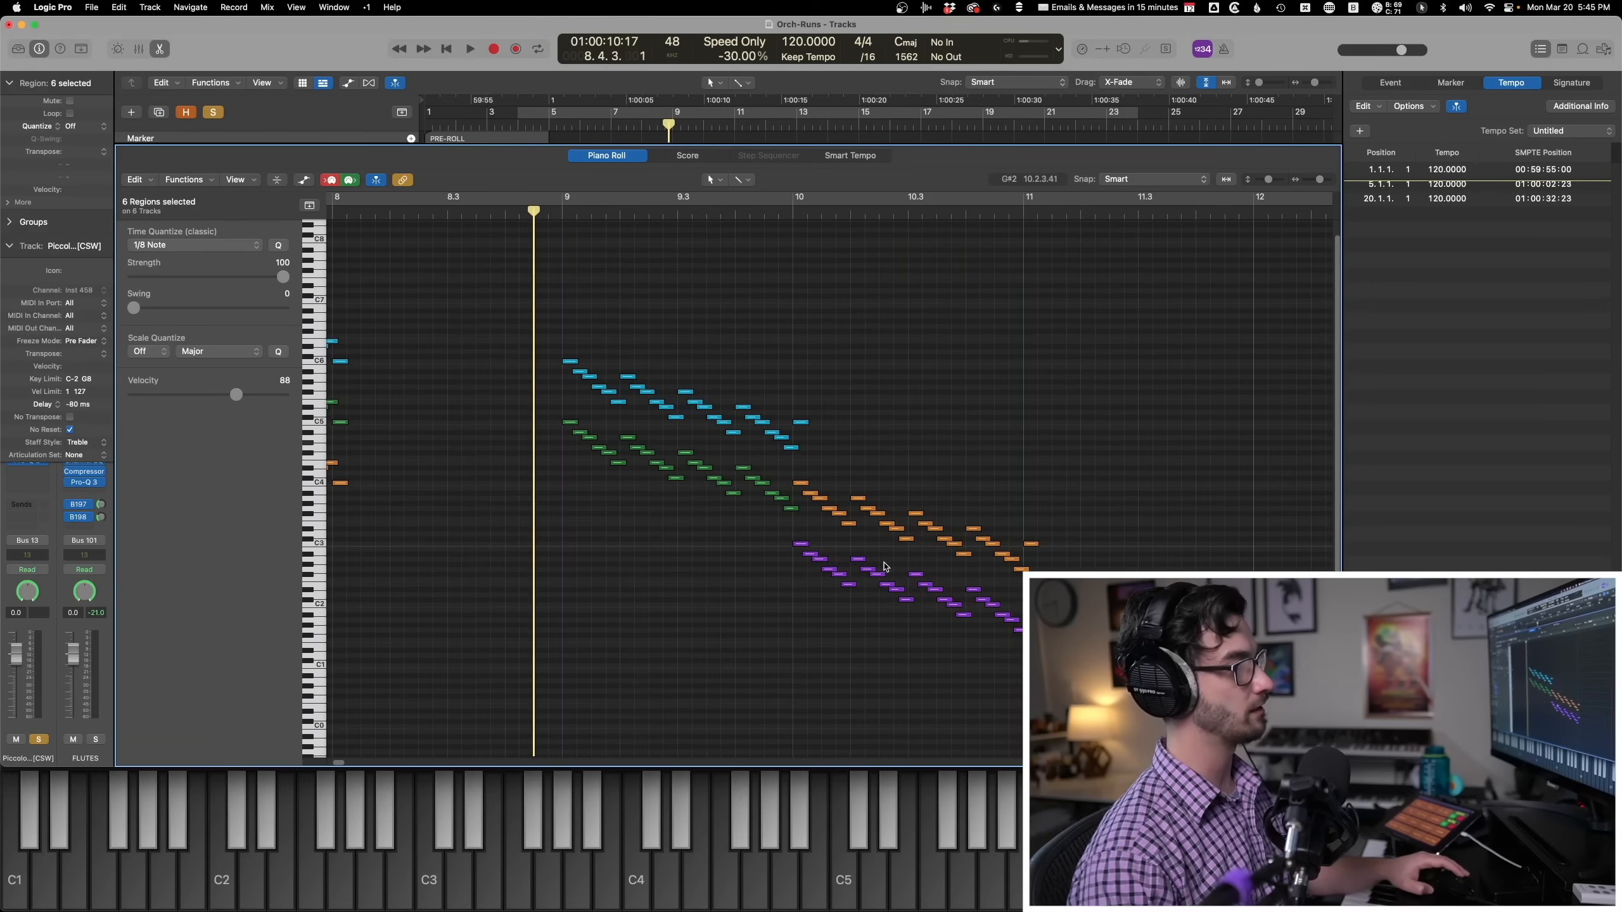
pyautogui.press('e')
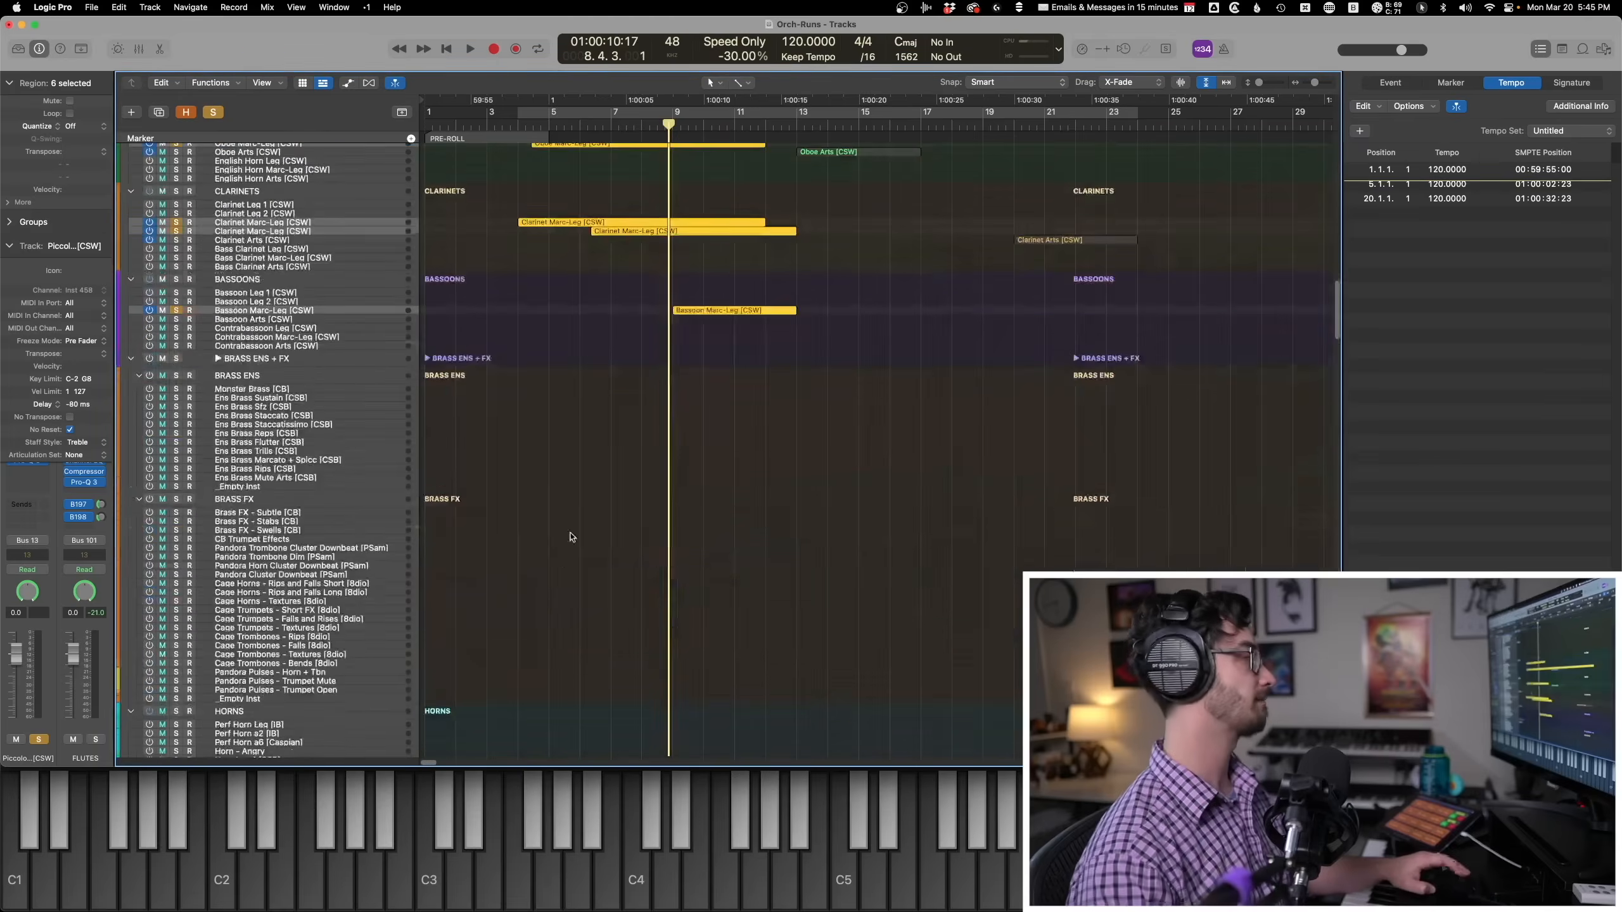
# Add the brass and string regions to the woodwind selection, solo them together, play the combined descending run from bar 8, and clear the solo.
pyautogui.scroll(5, 603, 488)
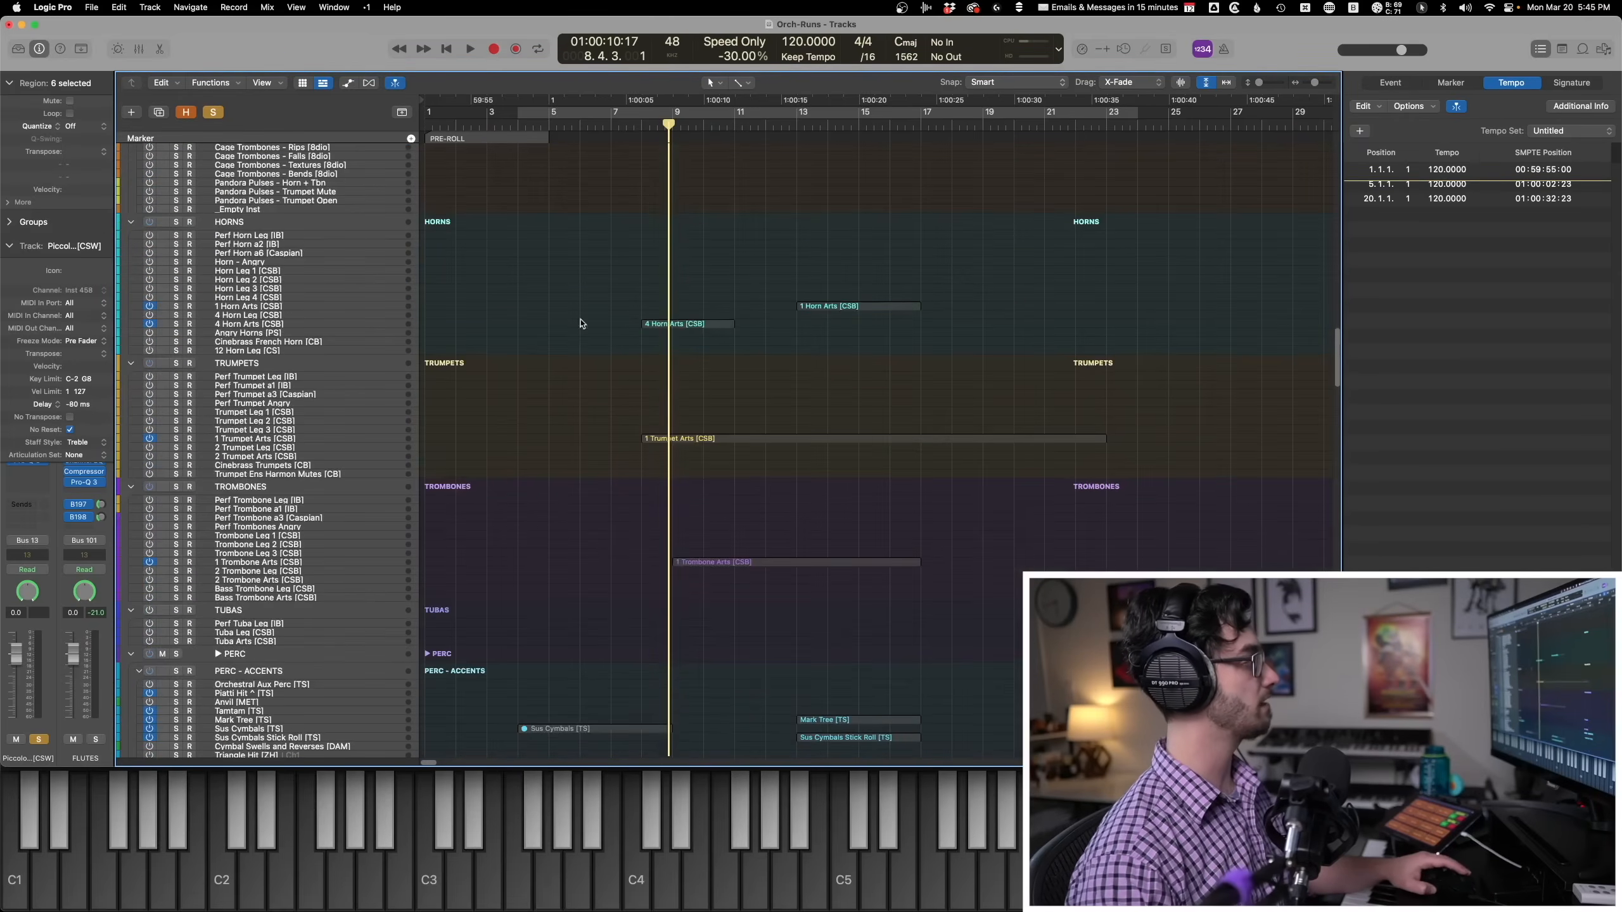
pyautogui.moveTo(580, 294); pyautogui.dragTo(728, 754)
pyautogui.scroll(-15, 589, 602)
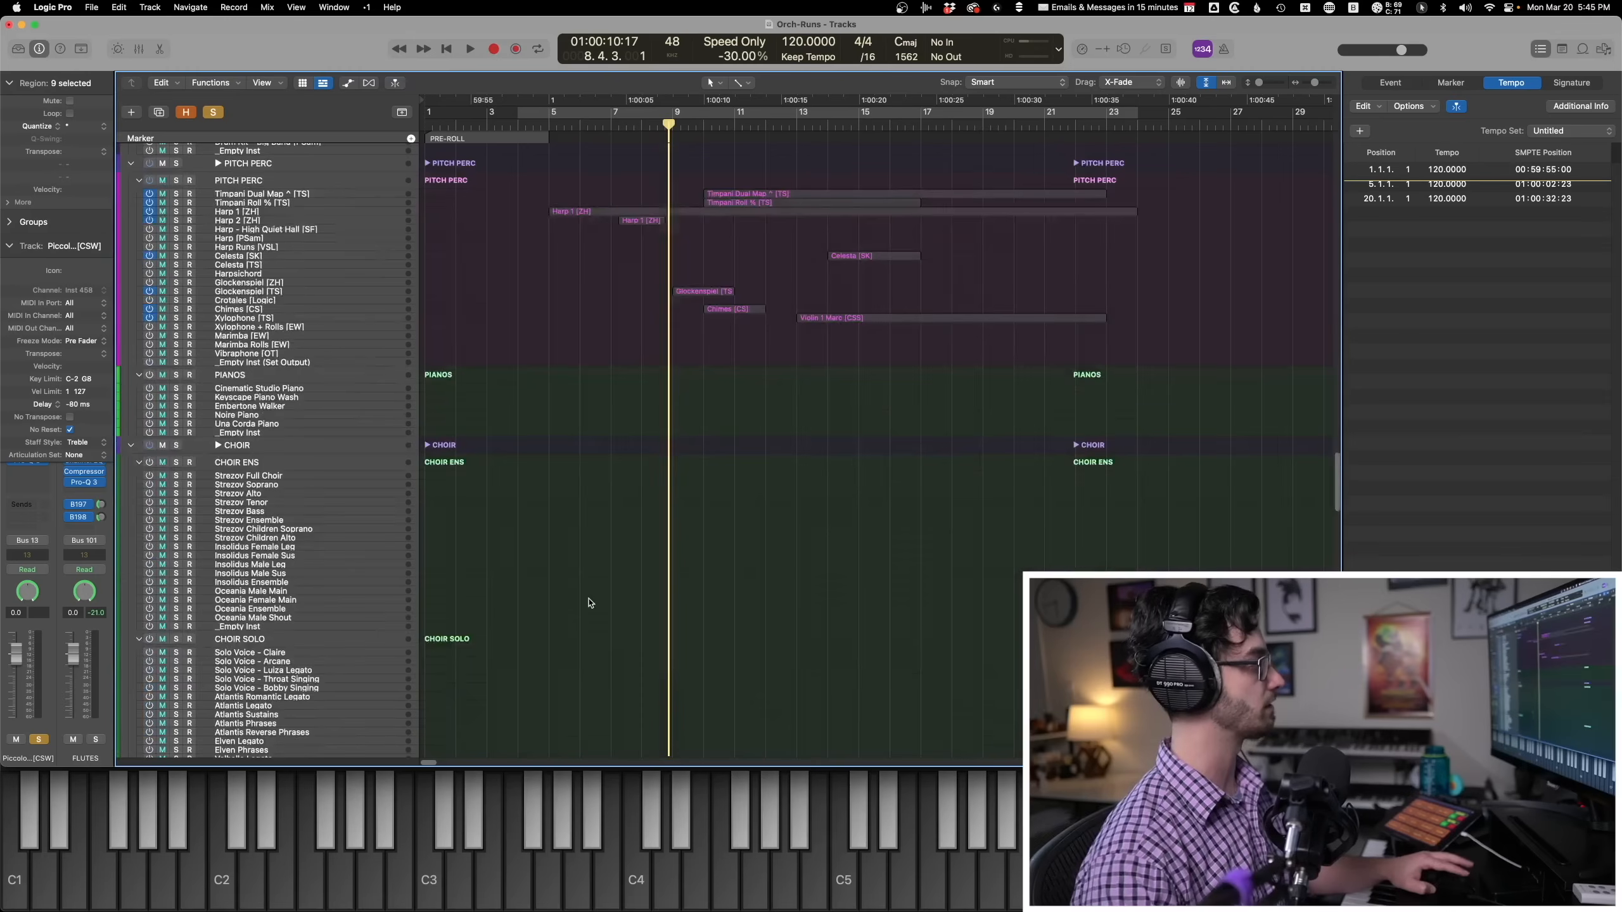
pyautogui.scroll(-15, 590, 603)
pyautogui.moveTo(767, 792); pyautogui.dragTo(766, 785)
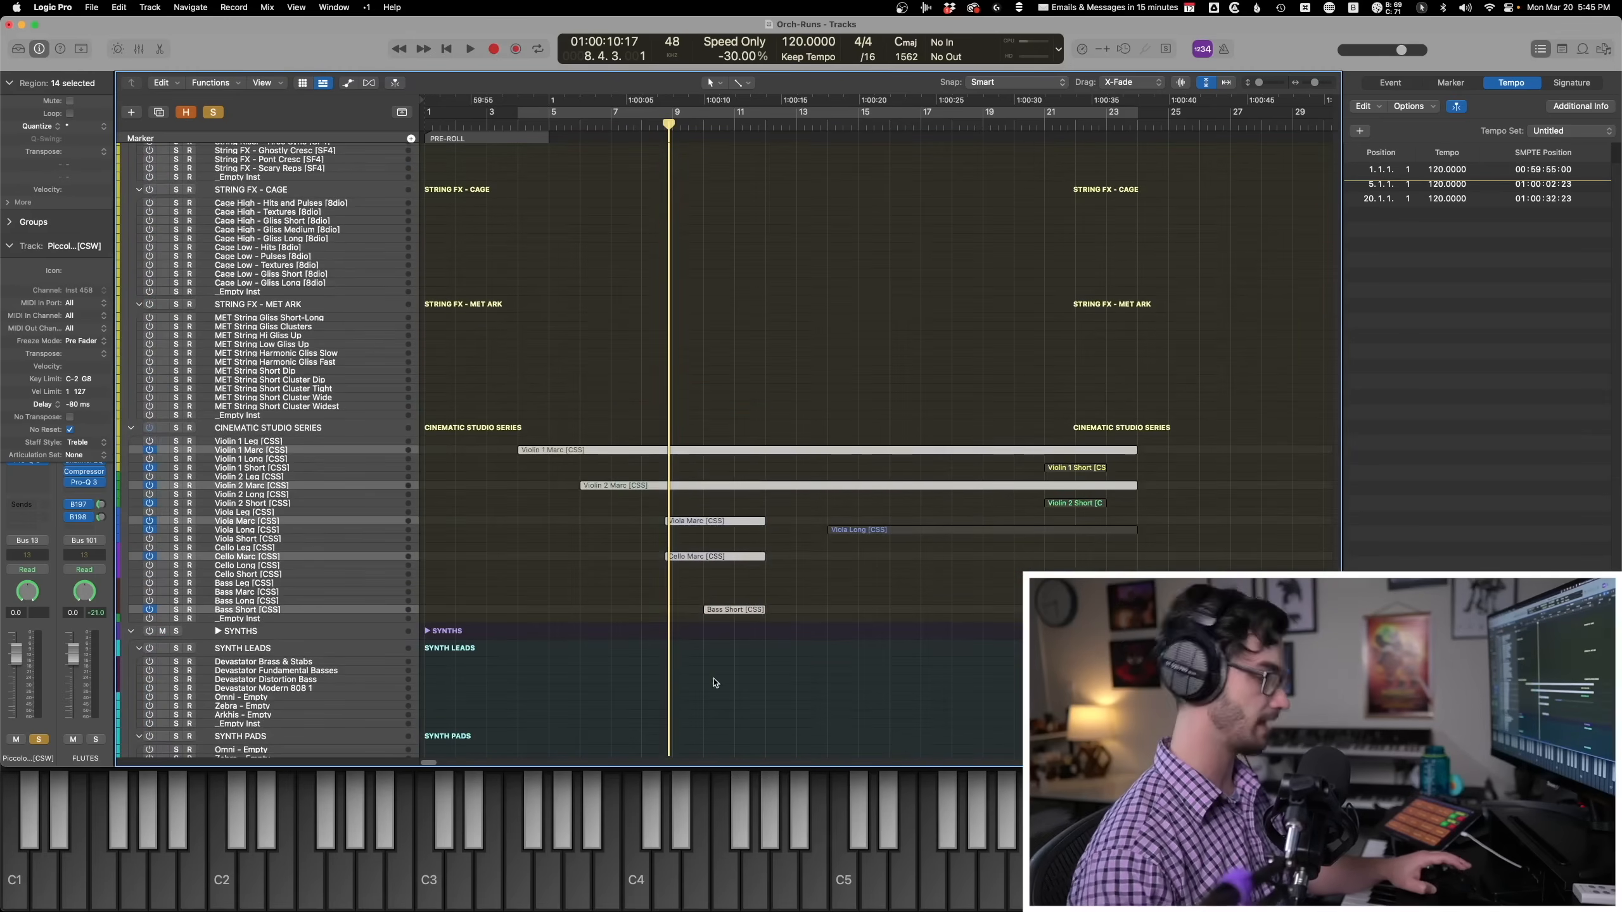
pyautogui.press('e')
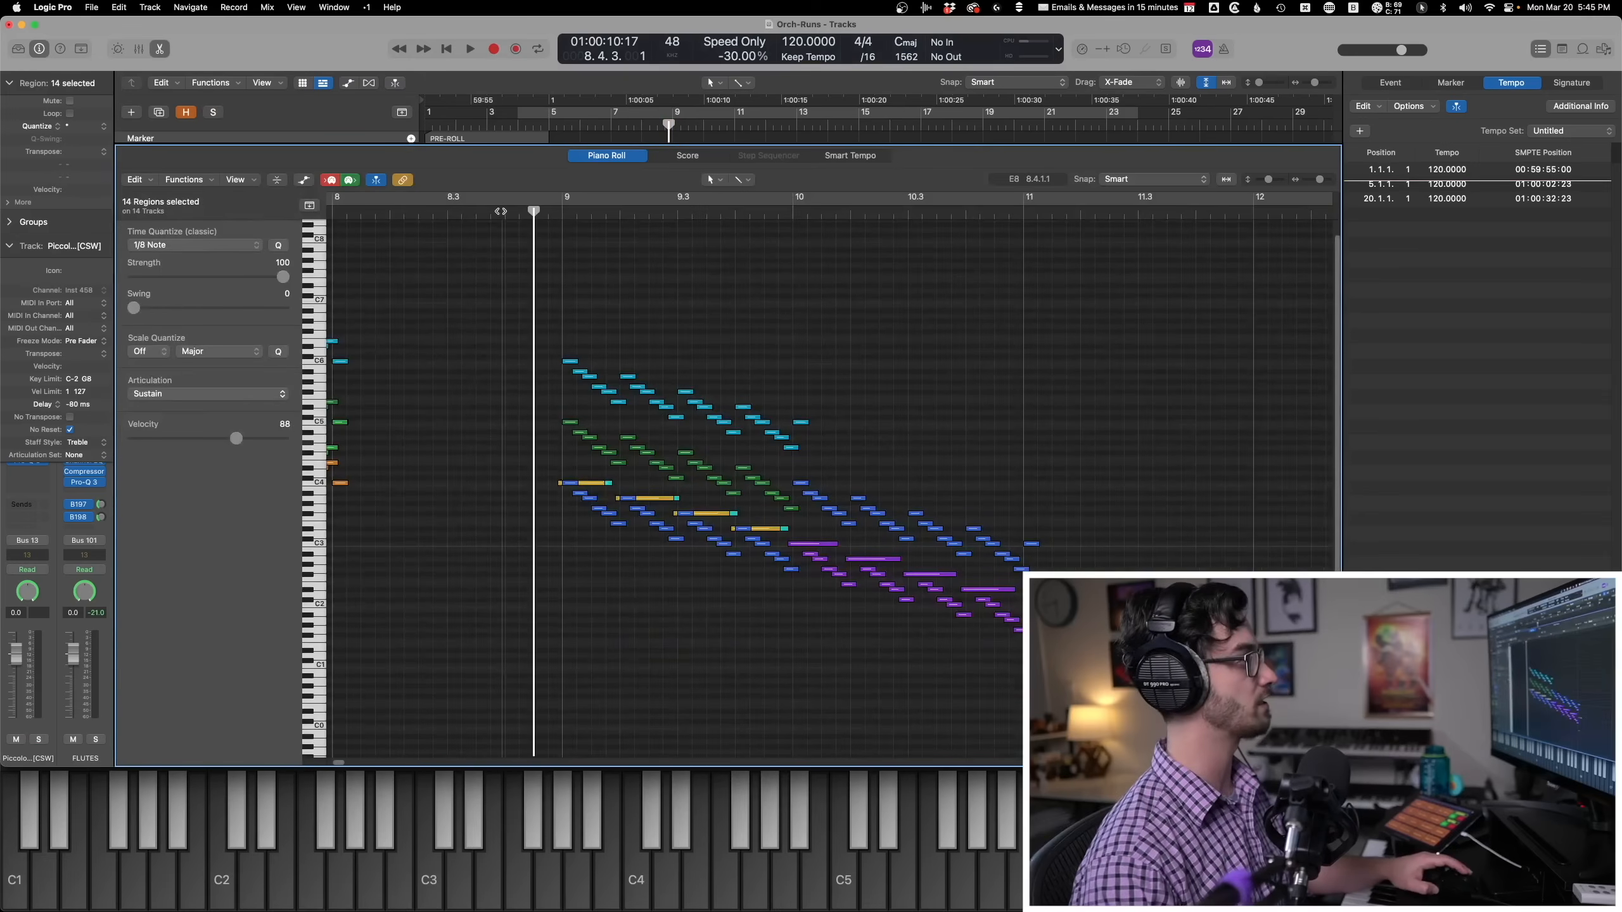
pyautogui.press('s')
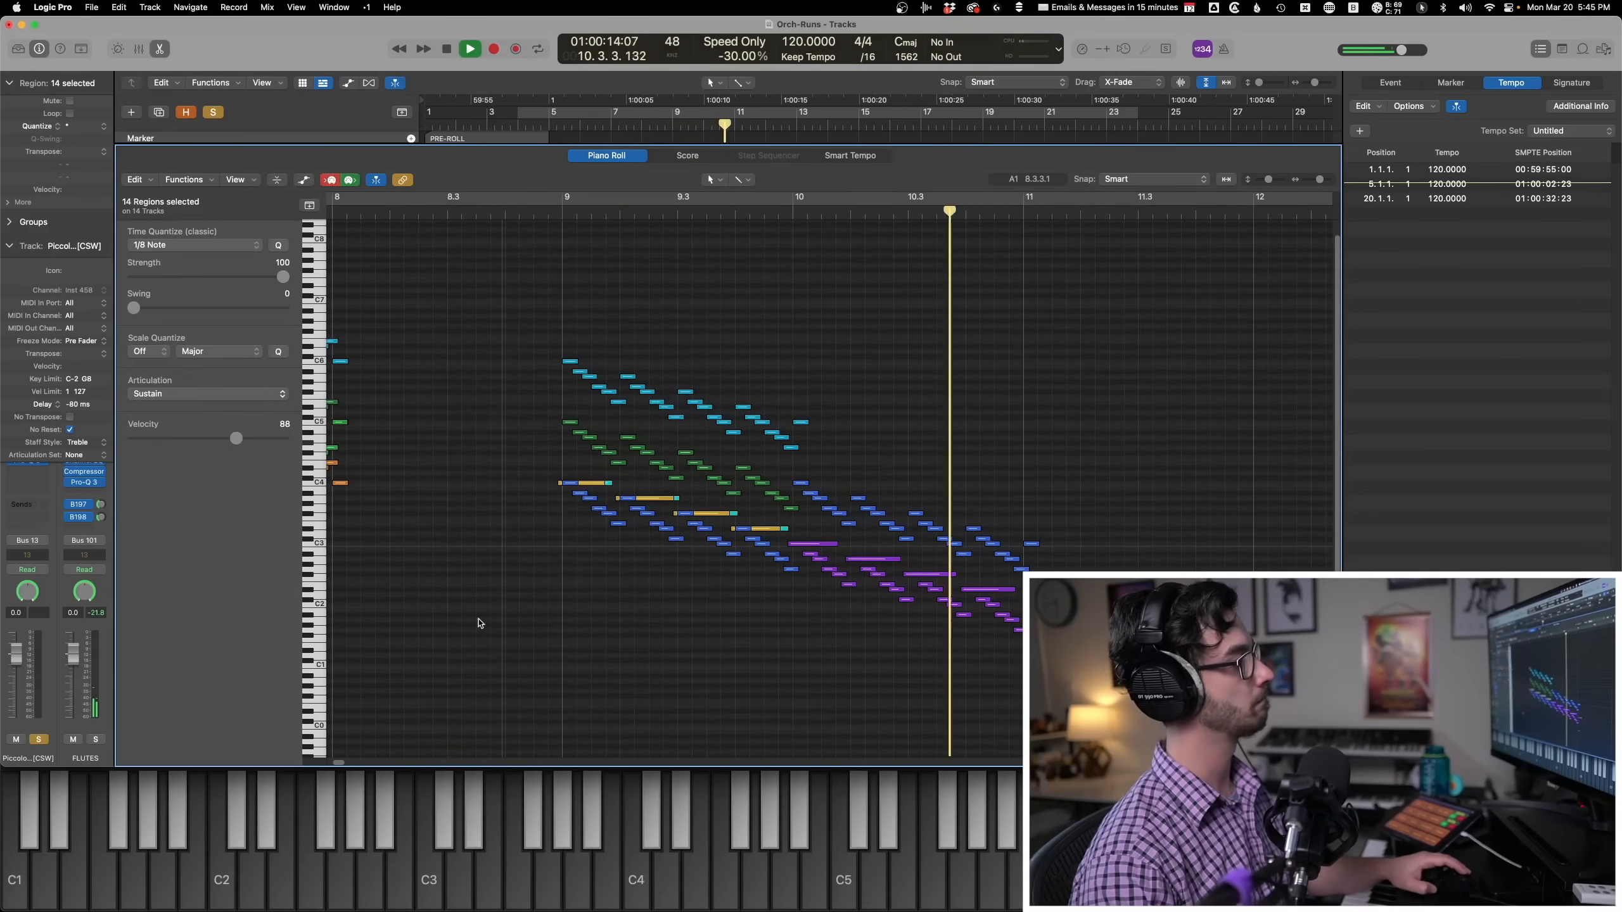
pyautogui.press('space')
pyautogui.press('e')
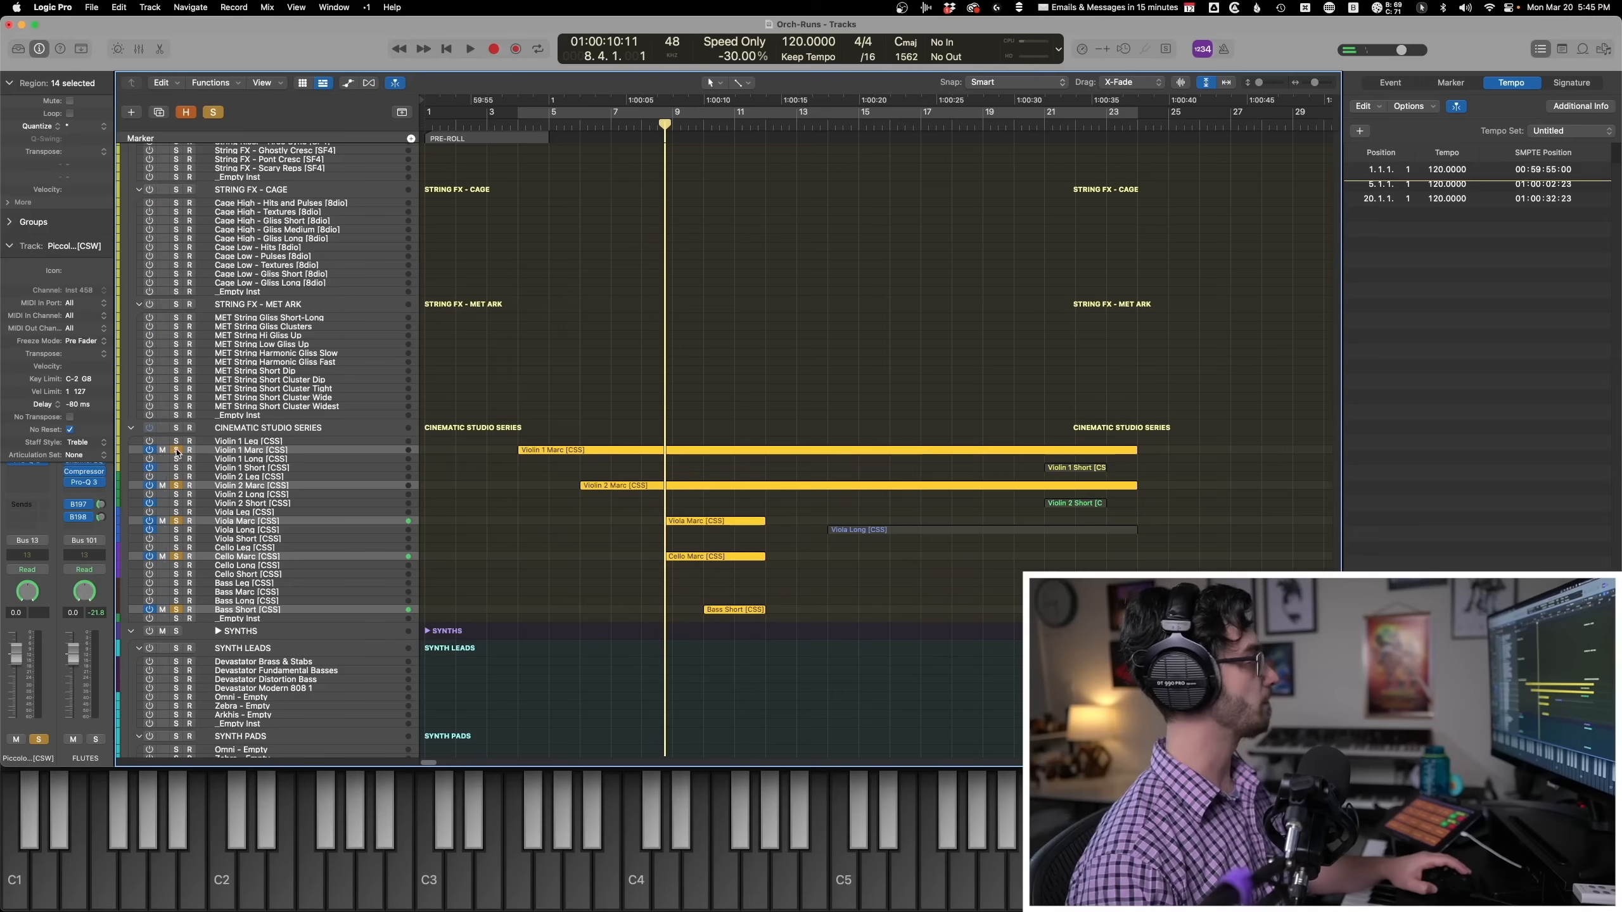
pyautogui.click(177, 453)
# Solo the two harp regions, play their bar 9 glissando in the Piano Roll, and clear the solo.
pyautogui.scroll(-20, 645, 405)
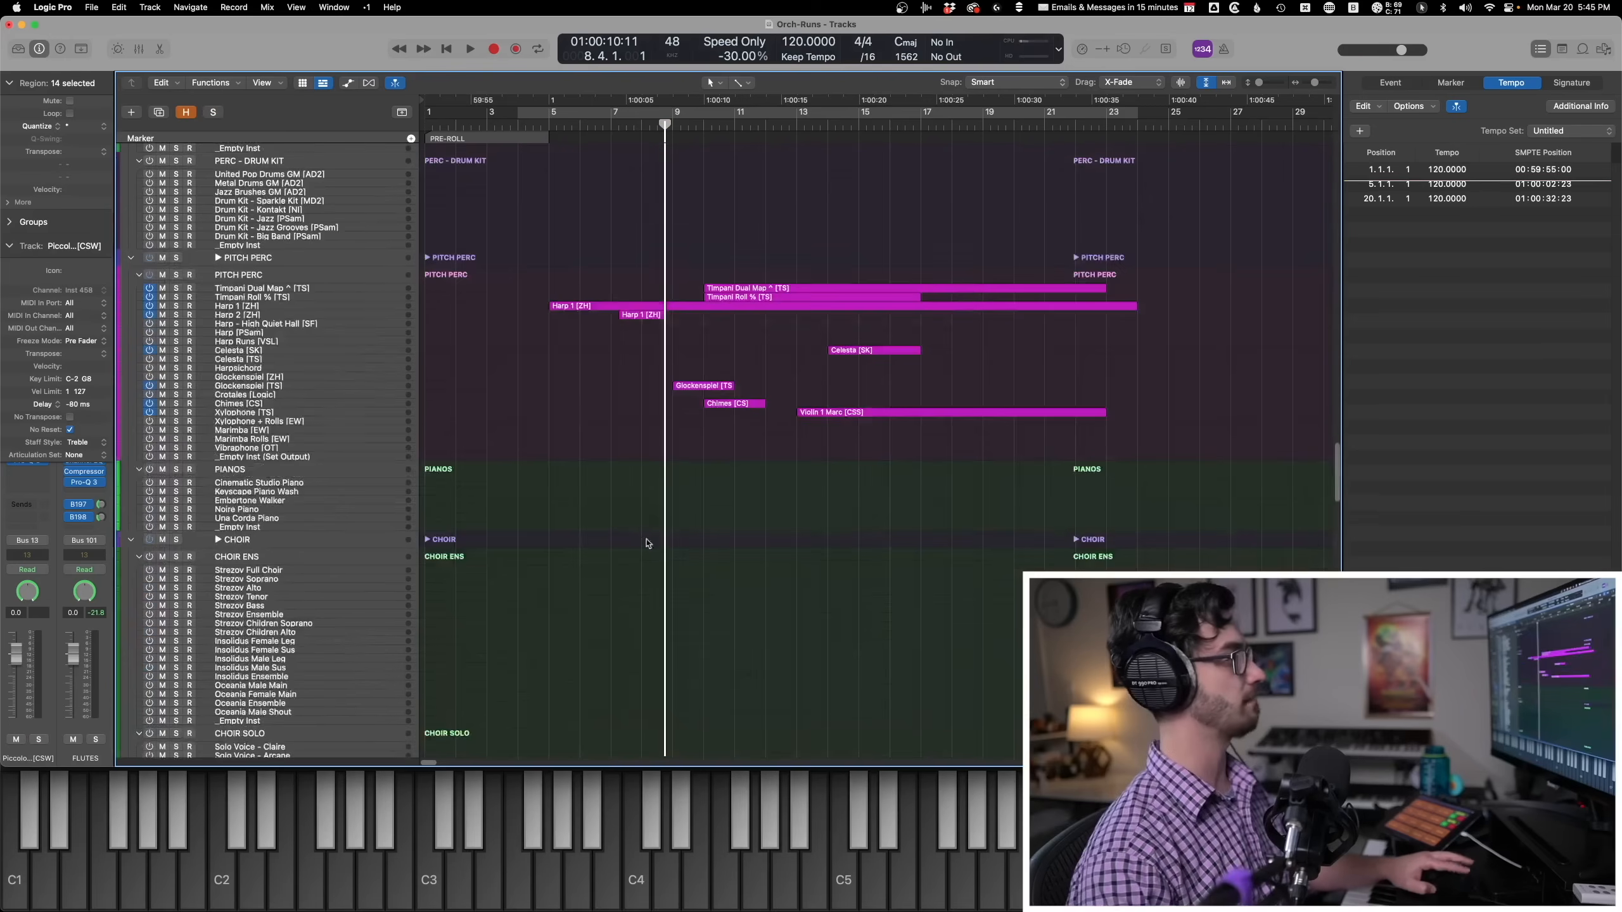
pyautogui.scroll(8, 646, 543)
pyautogui.moveTo(668, 562); pyautogui.dragTo(654, 623)
pyautogui.press('e')
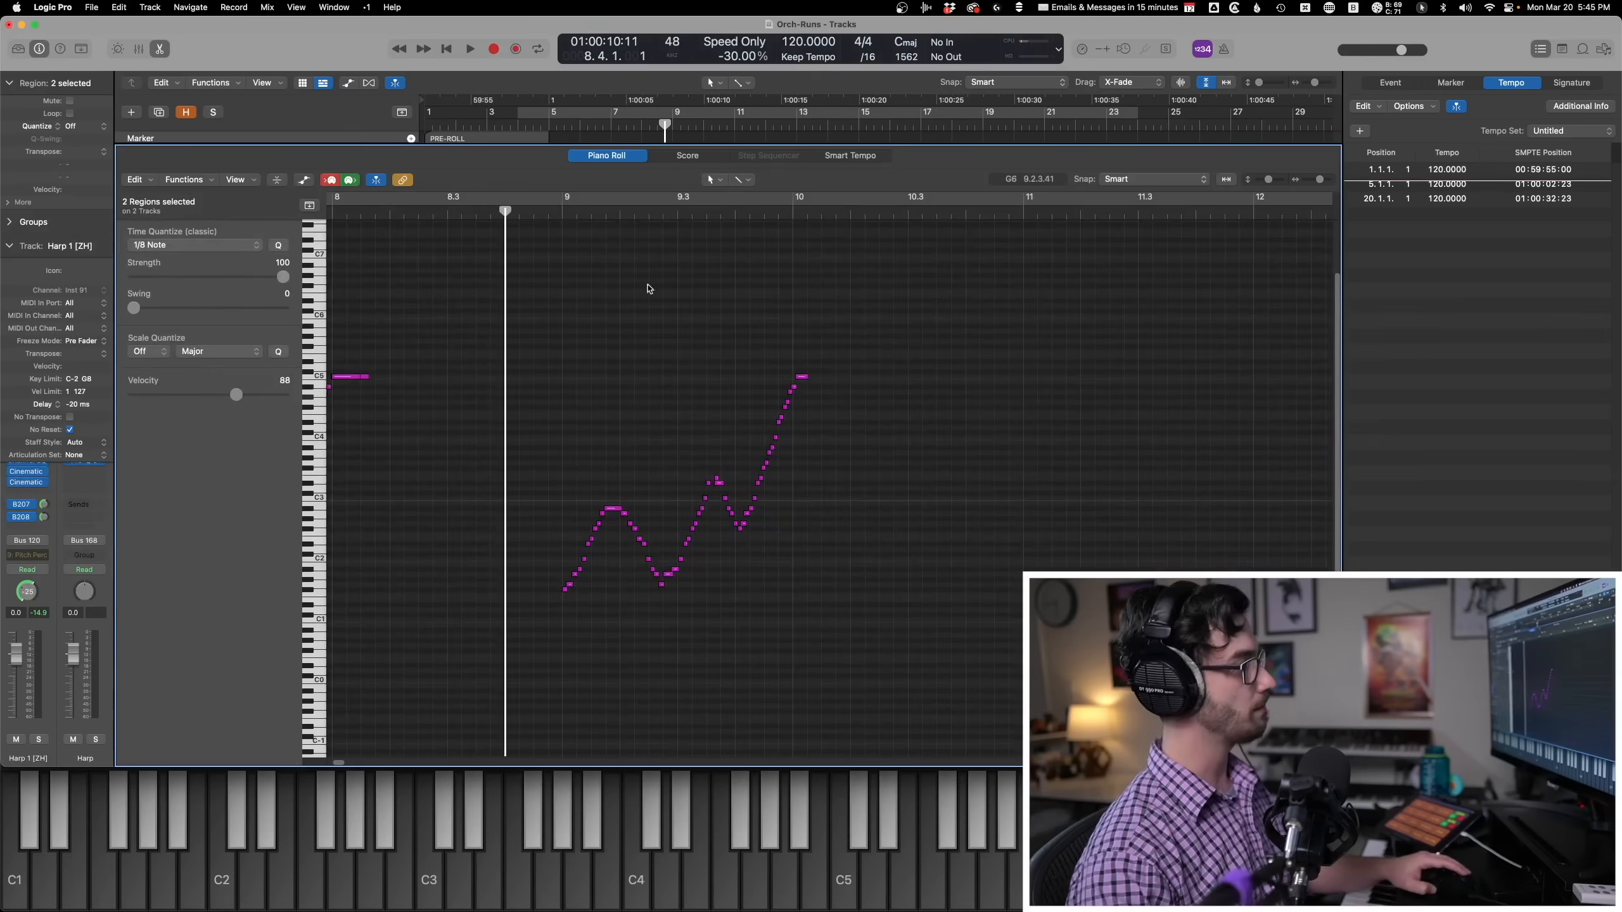
pyautogui.press('s')
pyautogui.press('space')
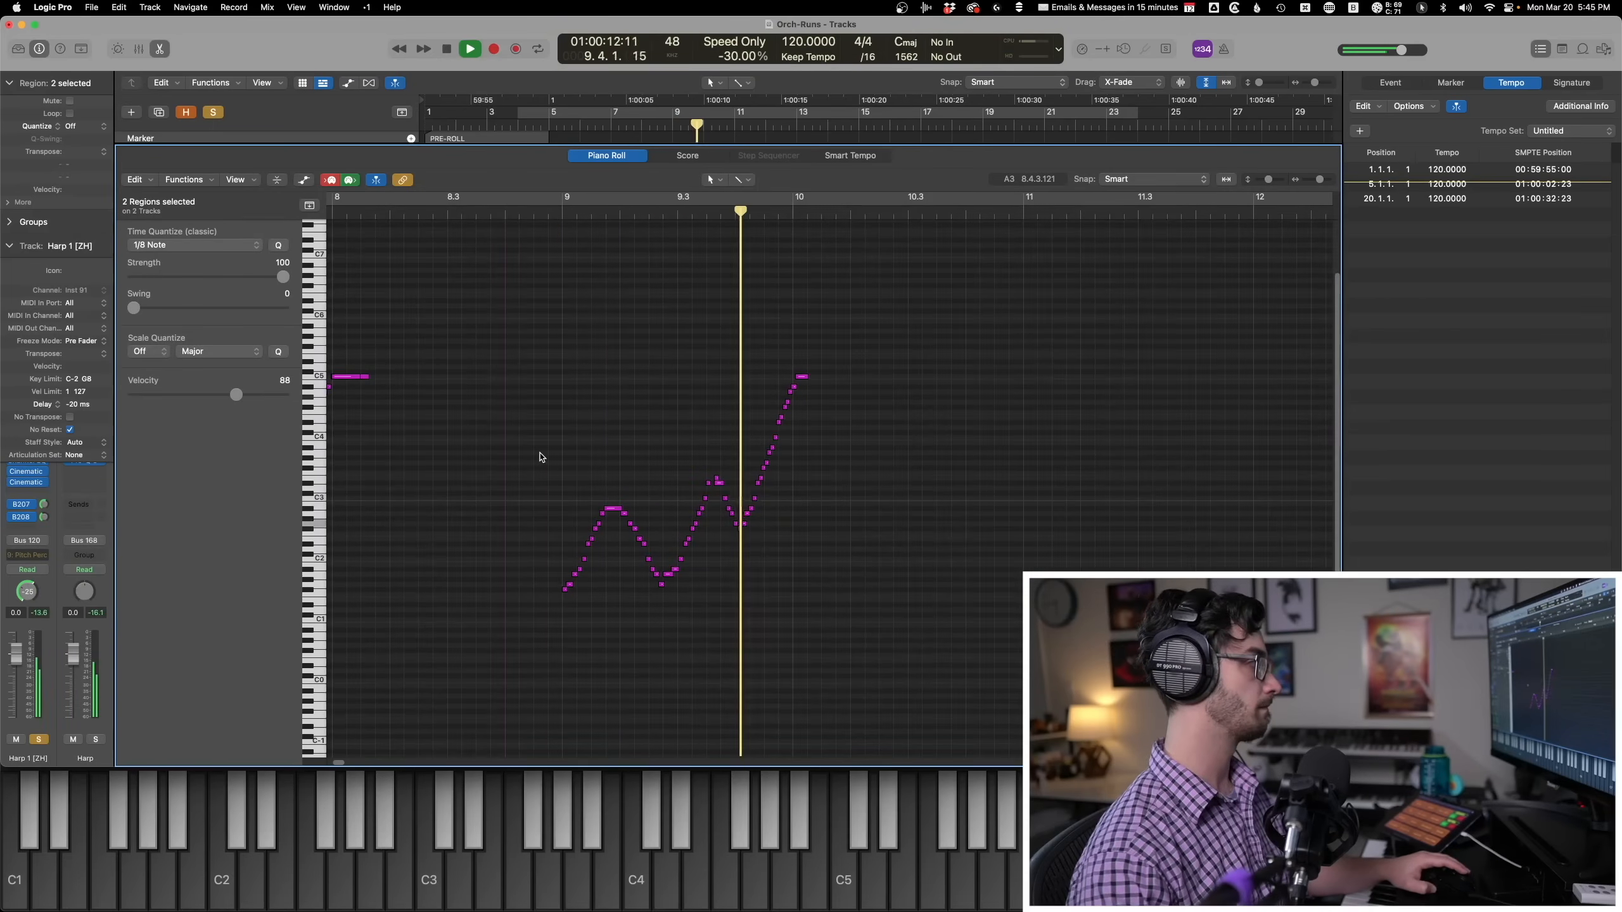
pyautogui.press('space')
pyautogui.press('e')
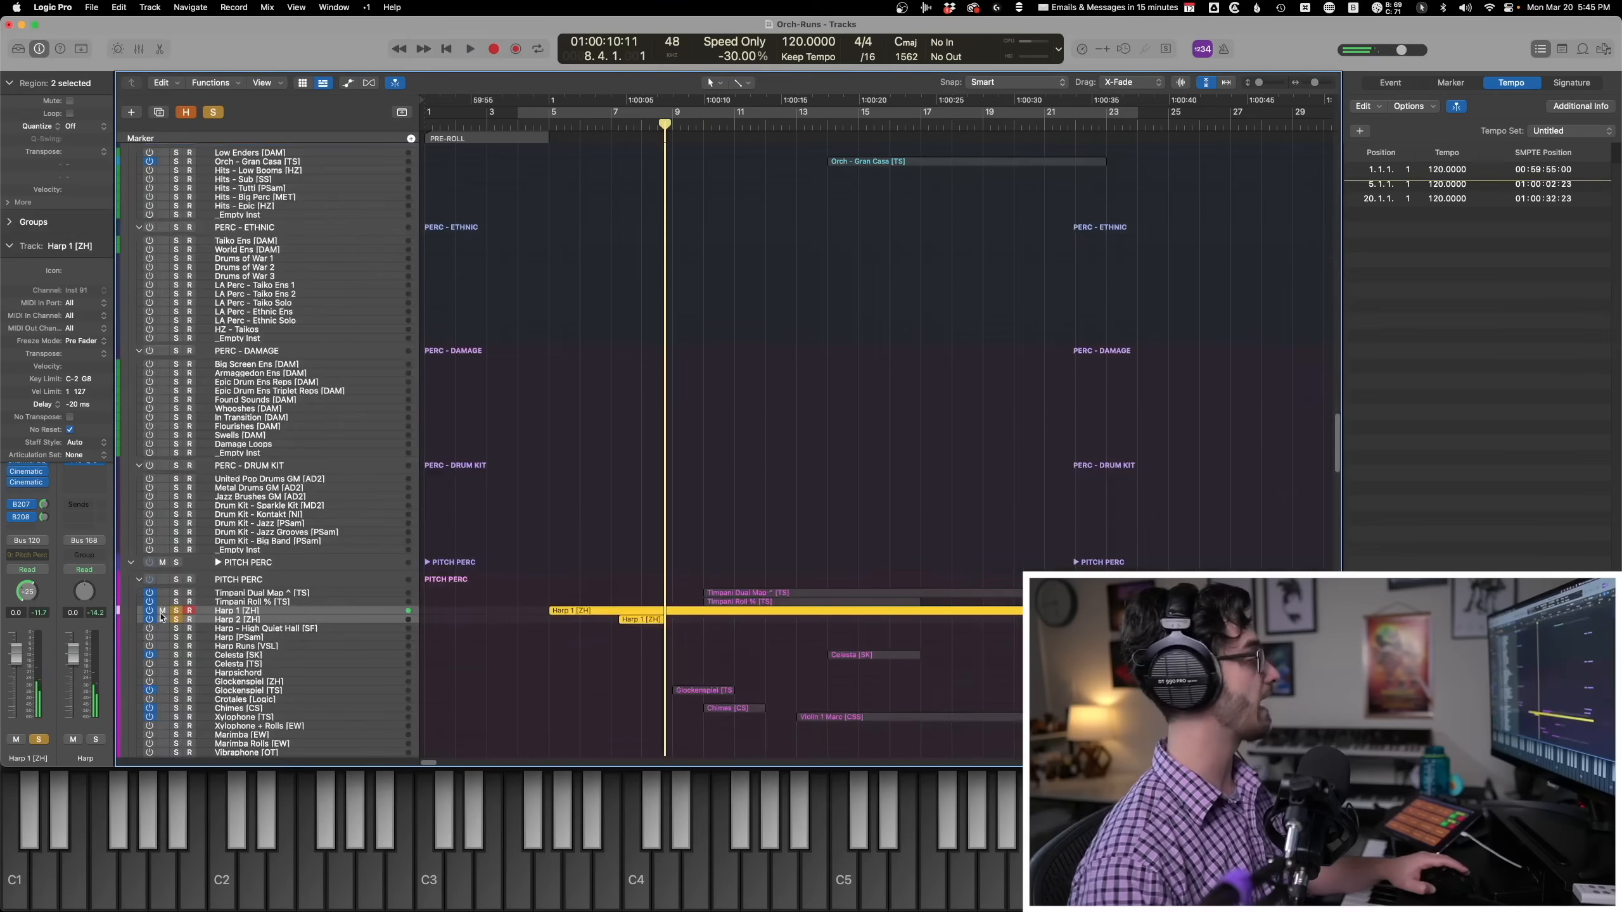
pyautogui.press('s')
# Solo the Chimes region starting at bar 10, play its descending notes in the Piano Roll, and clear the solo.
pyautogui.scroll(-5, 586, 693)
pyautogui.click(690, 529)
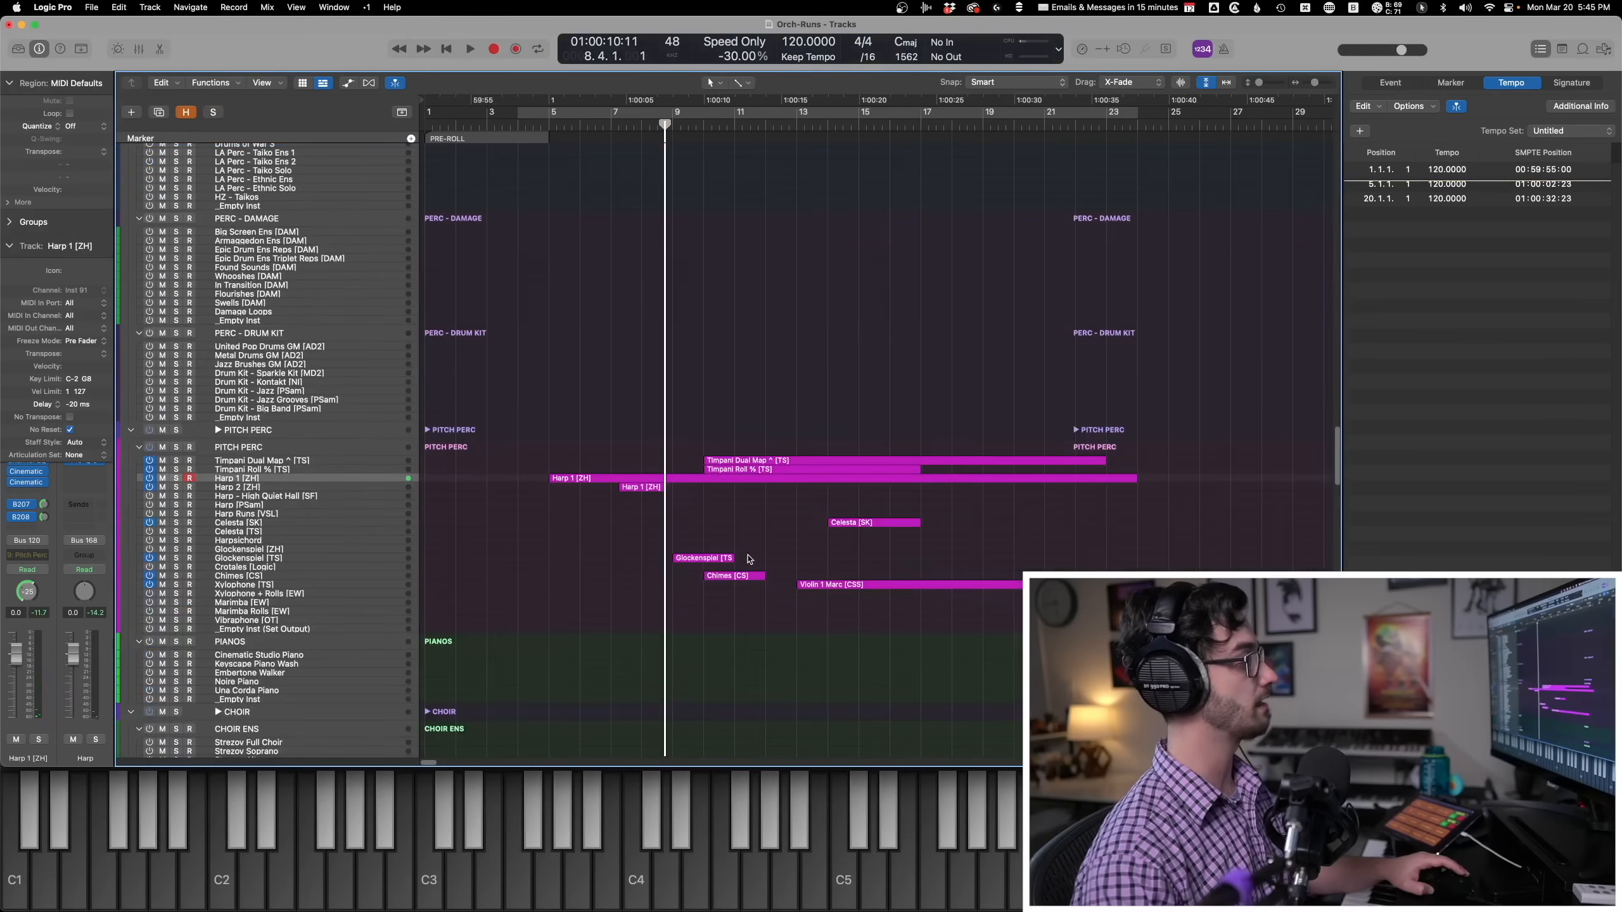
pyautogui.click(734, 576)
pyautogui.press('e')
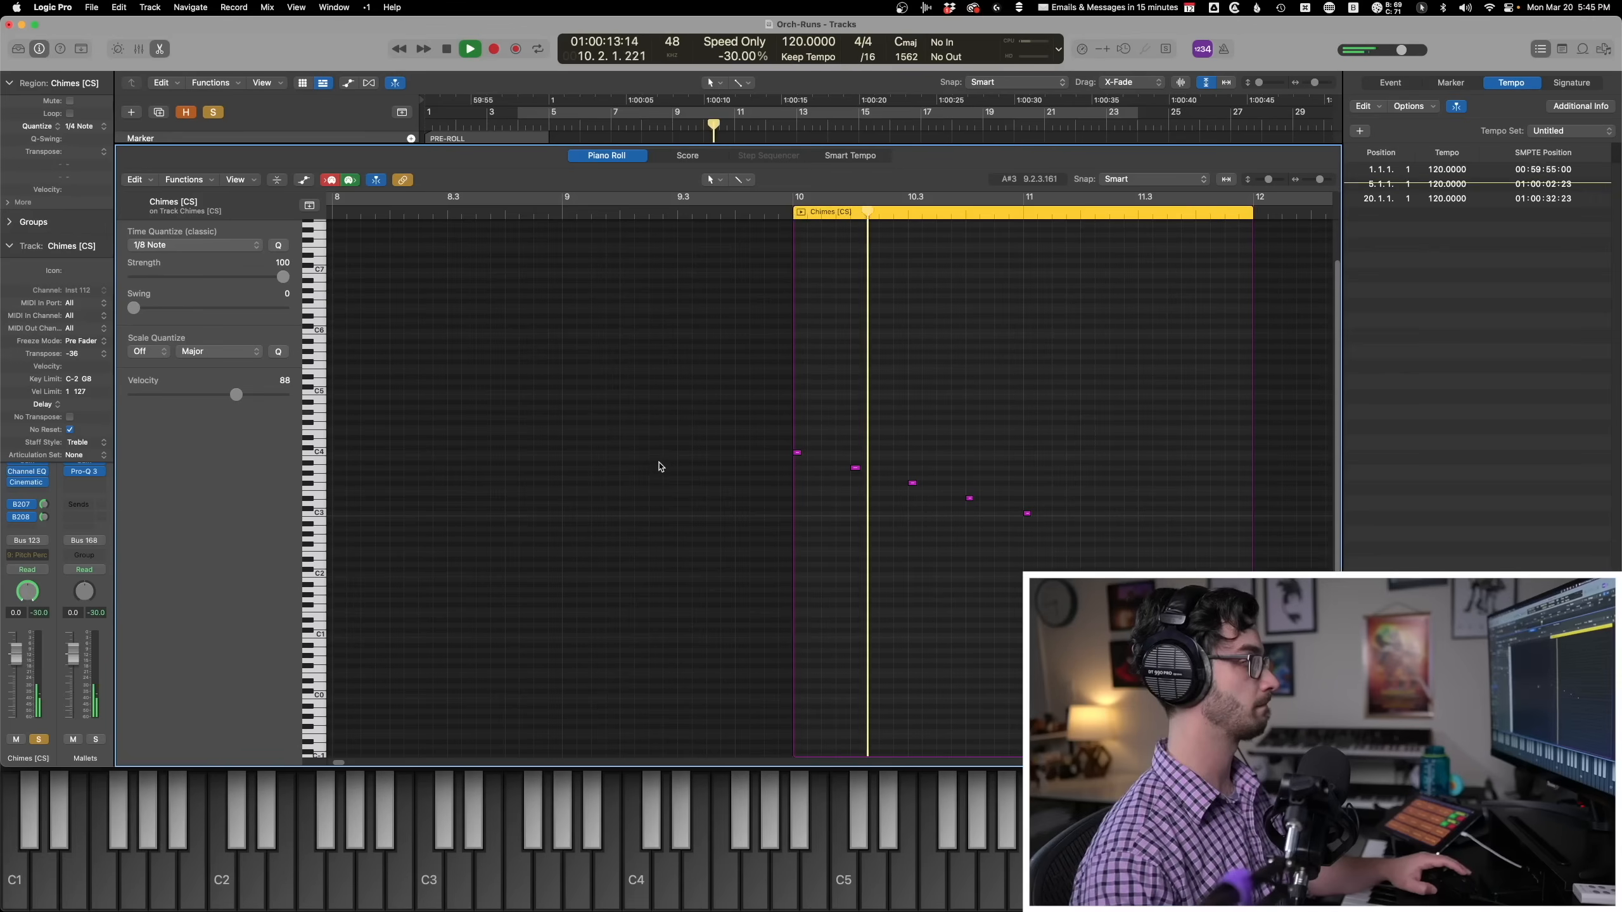
pyautogui.press('e')
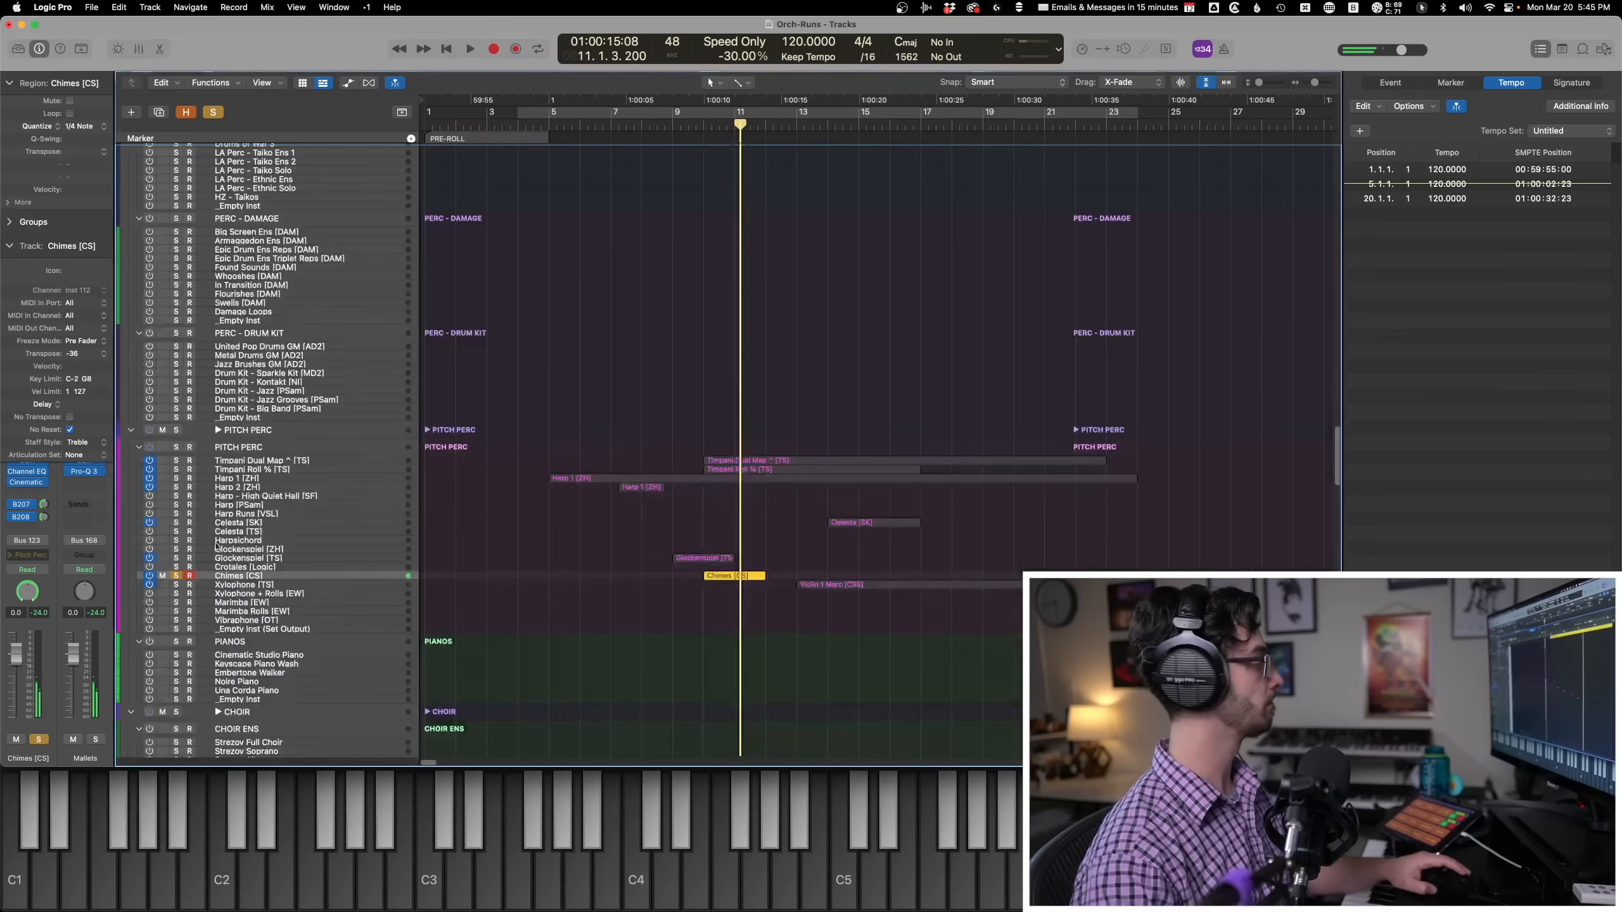
pyautogui.press('space')
pyautogui.click(175, 575)
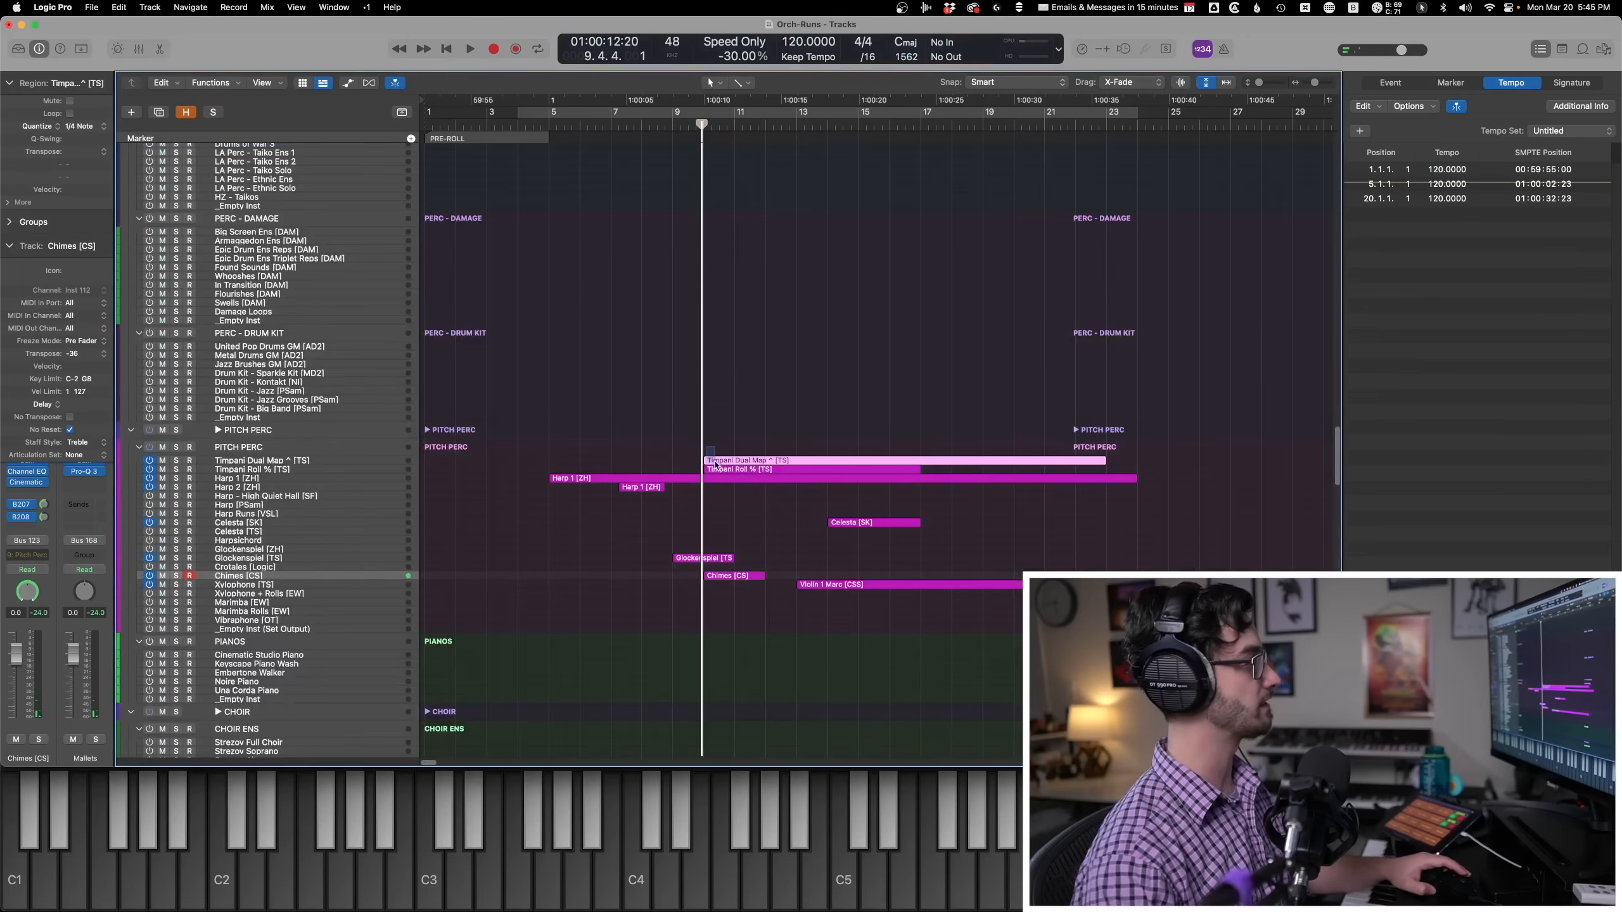
# Solo the Timpani Dual Map and Timpani Roll regions and play their bar 10 entrance from bar 9, beat 4.
pyautogui.moveTo(717, 468); pyautogui.dragTo(717, 469)
pyautogui.press('e')
pyautogui.press('space')
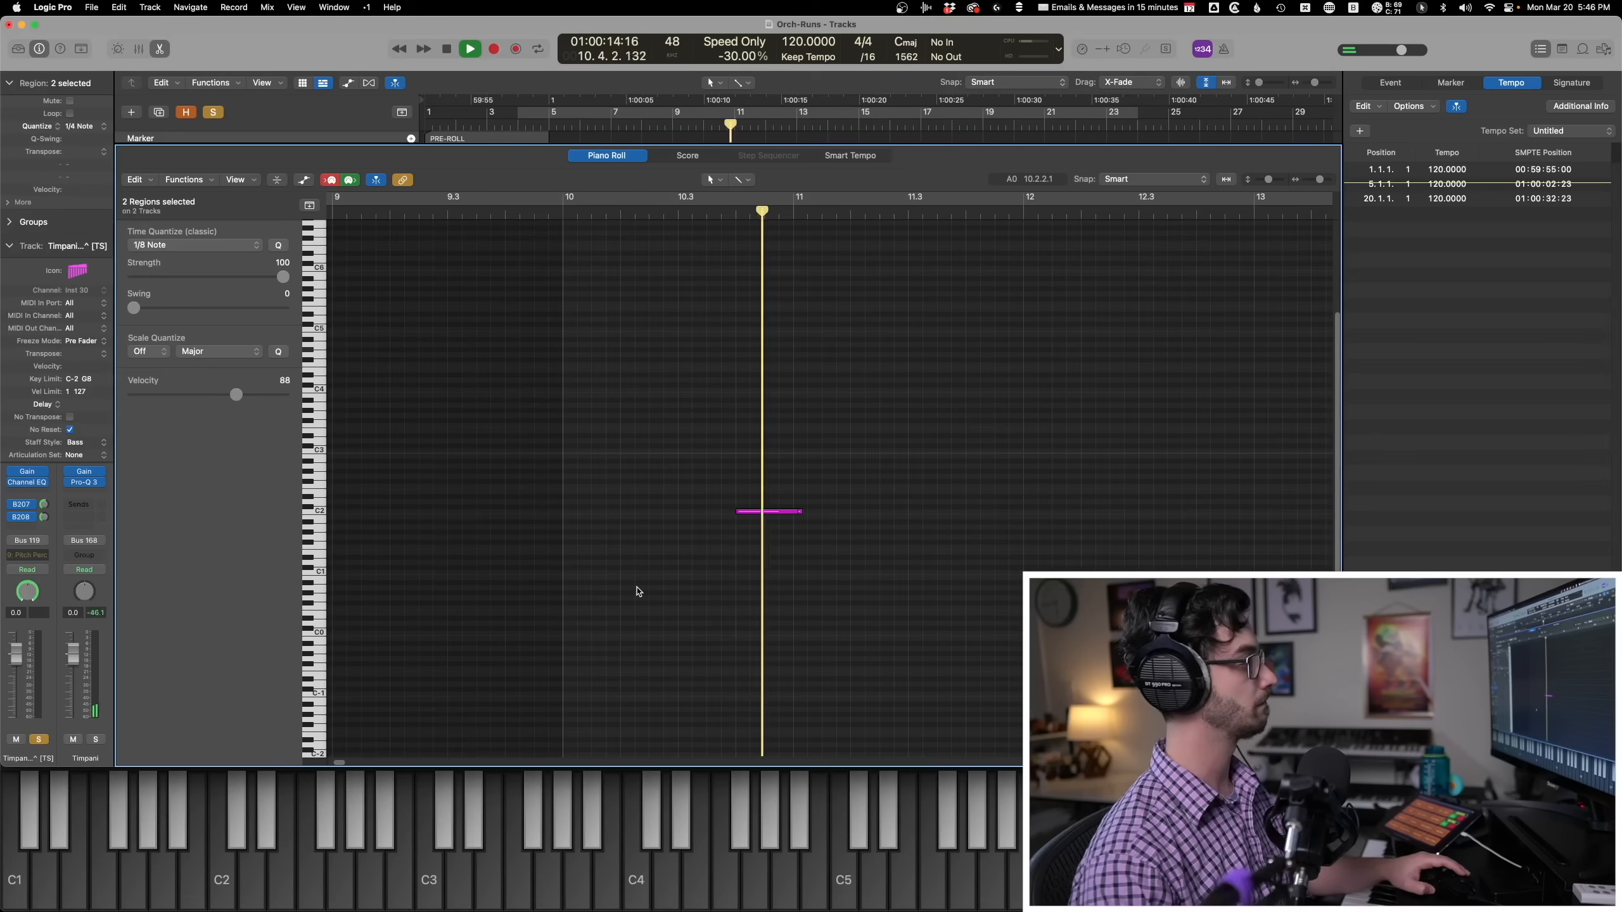
pyautogui.press('e')
pyautogui.press('space')
# Solo the Glockenspiel and Chimes regions together and play their shared descending line across bars 9 and 10.
pyautogui.scroll(-5, 640, 620)
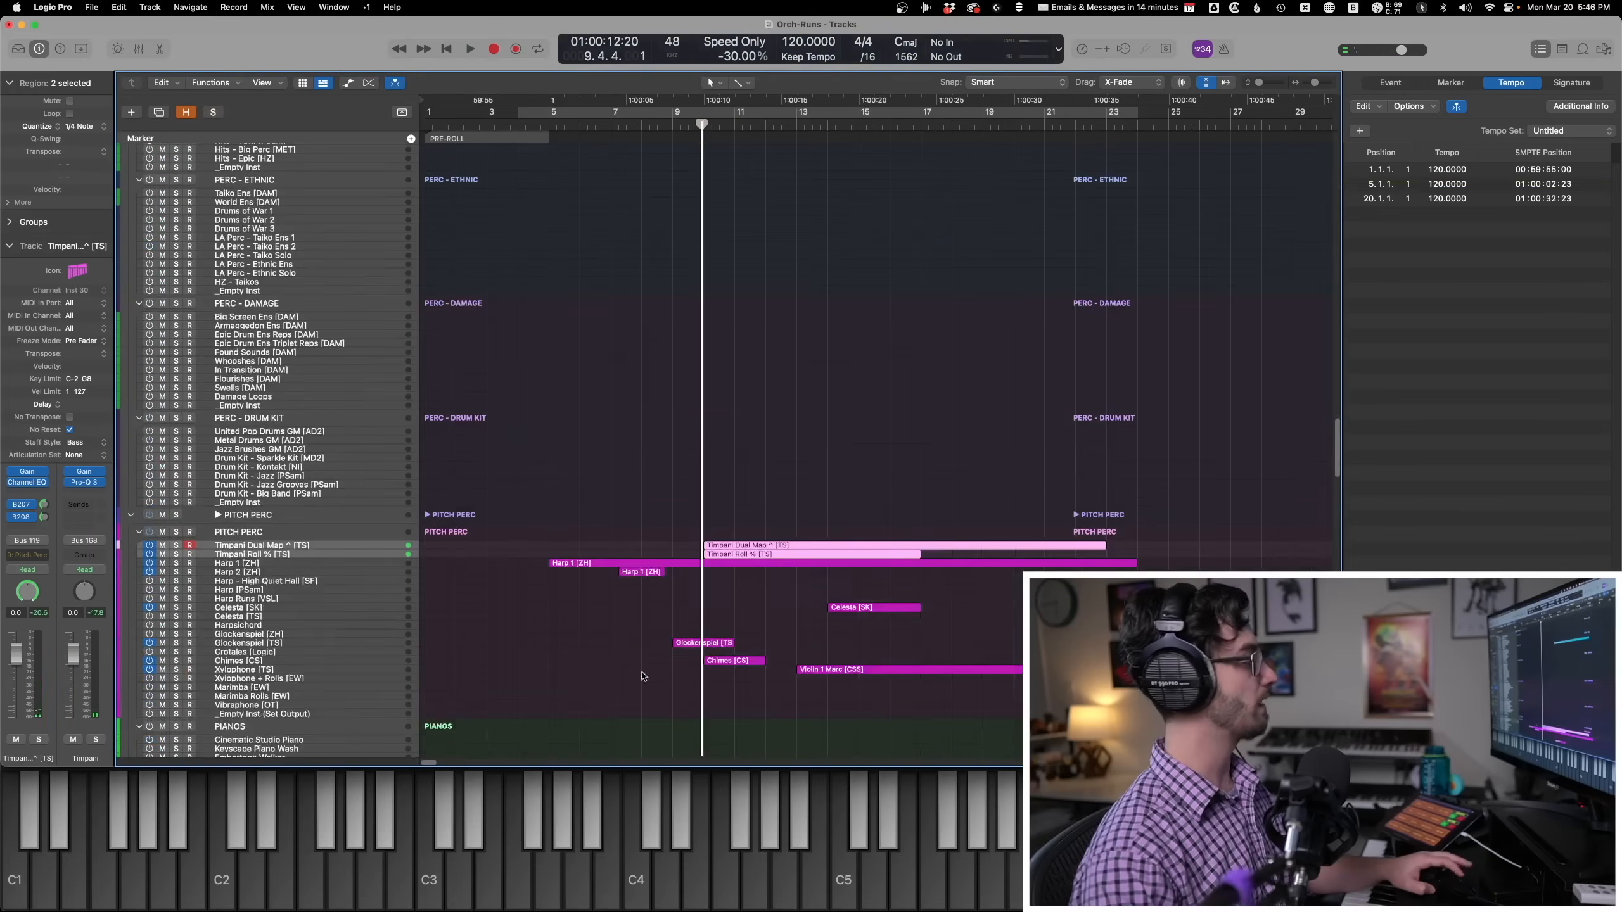
pyautogui.moveTo(638, 633); pyautogui.dragTo(698, 628)
pyautogui.press('e')
pyautogui.press('e')
pyautogui.hotkey('ctrl', 's')
pyautogui.press('space')
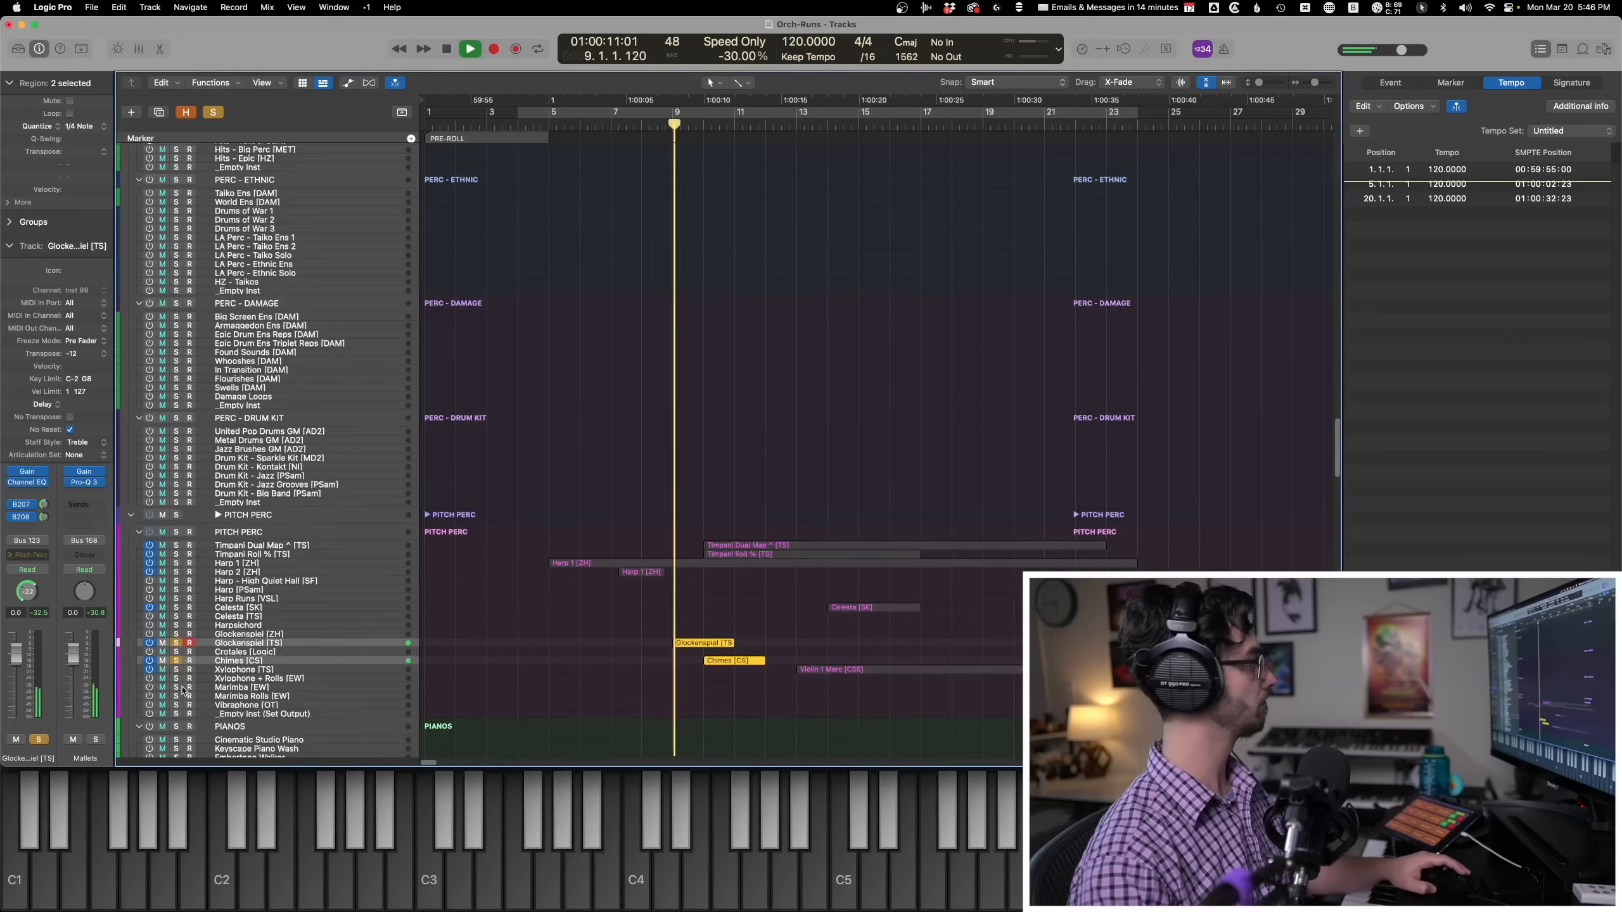
pyautogui.press('e')
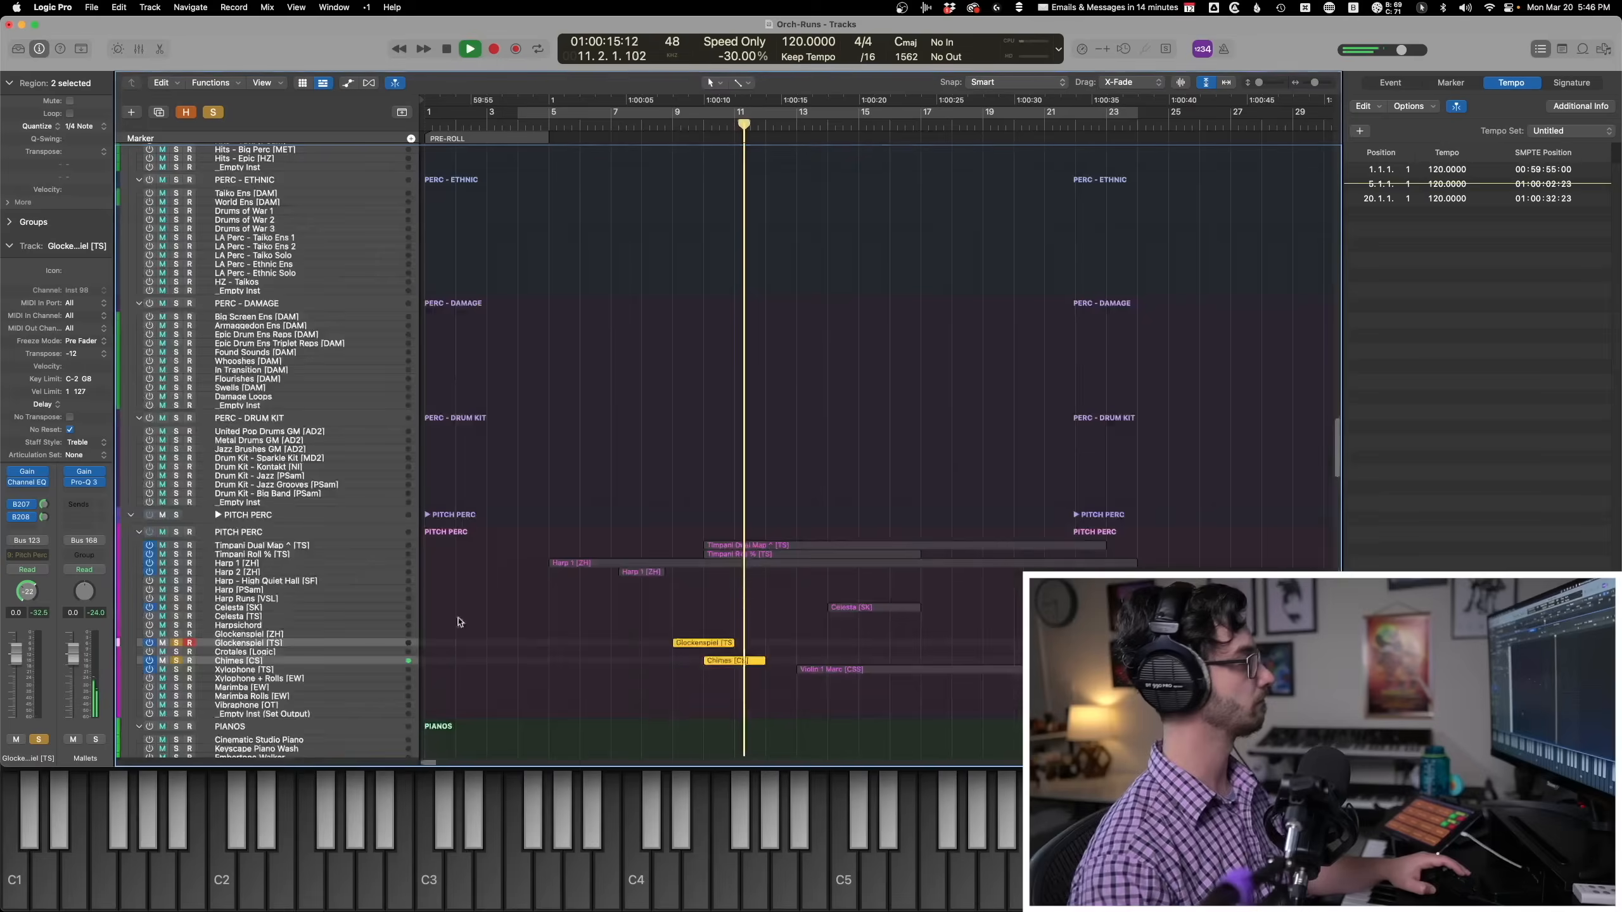
# Play the seven soloed timpani, harp, glockenspiel and chimes regions together in the Piano Roll from bar 8, beat 3.
pyautogui.press('e')
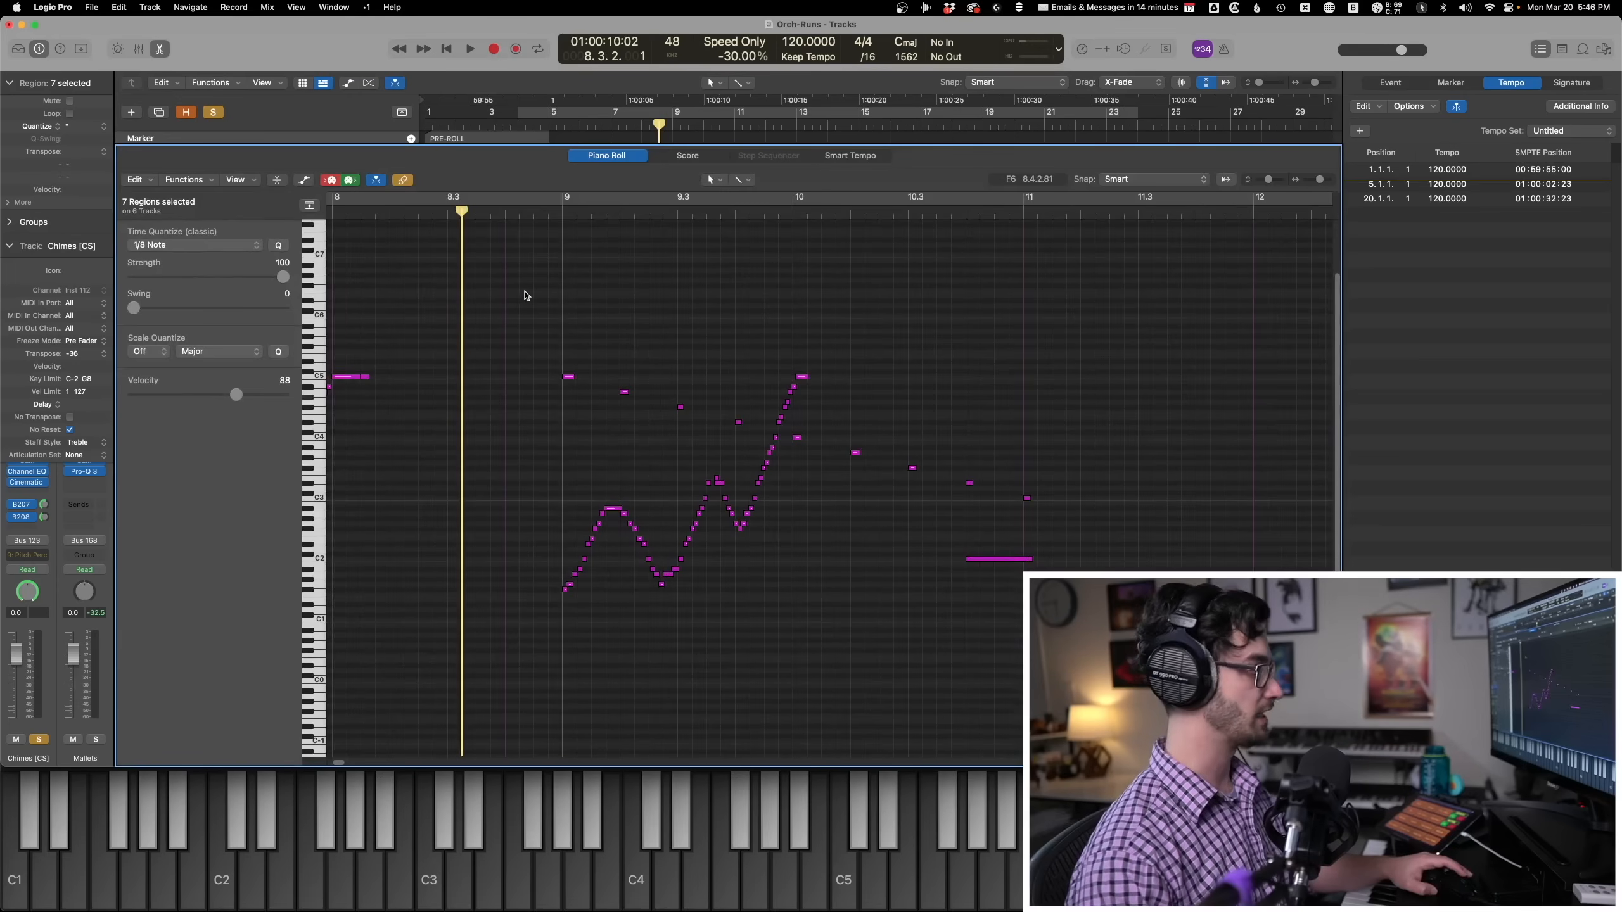
pyautogui.press('space')
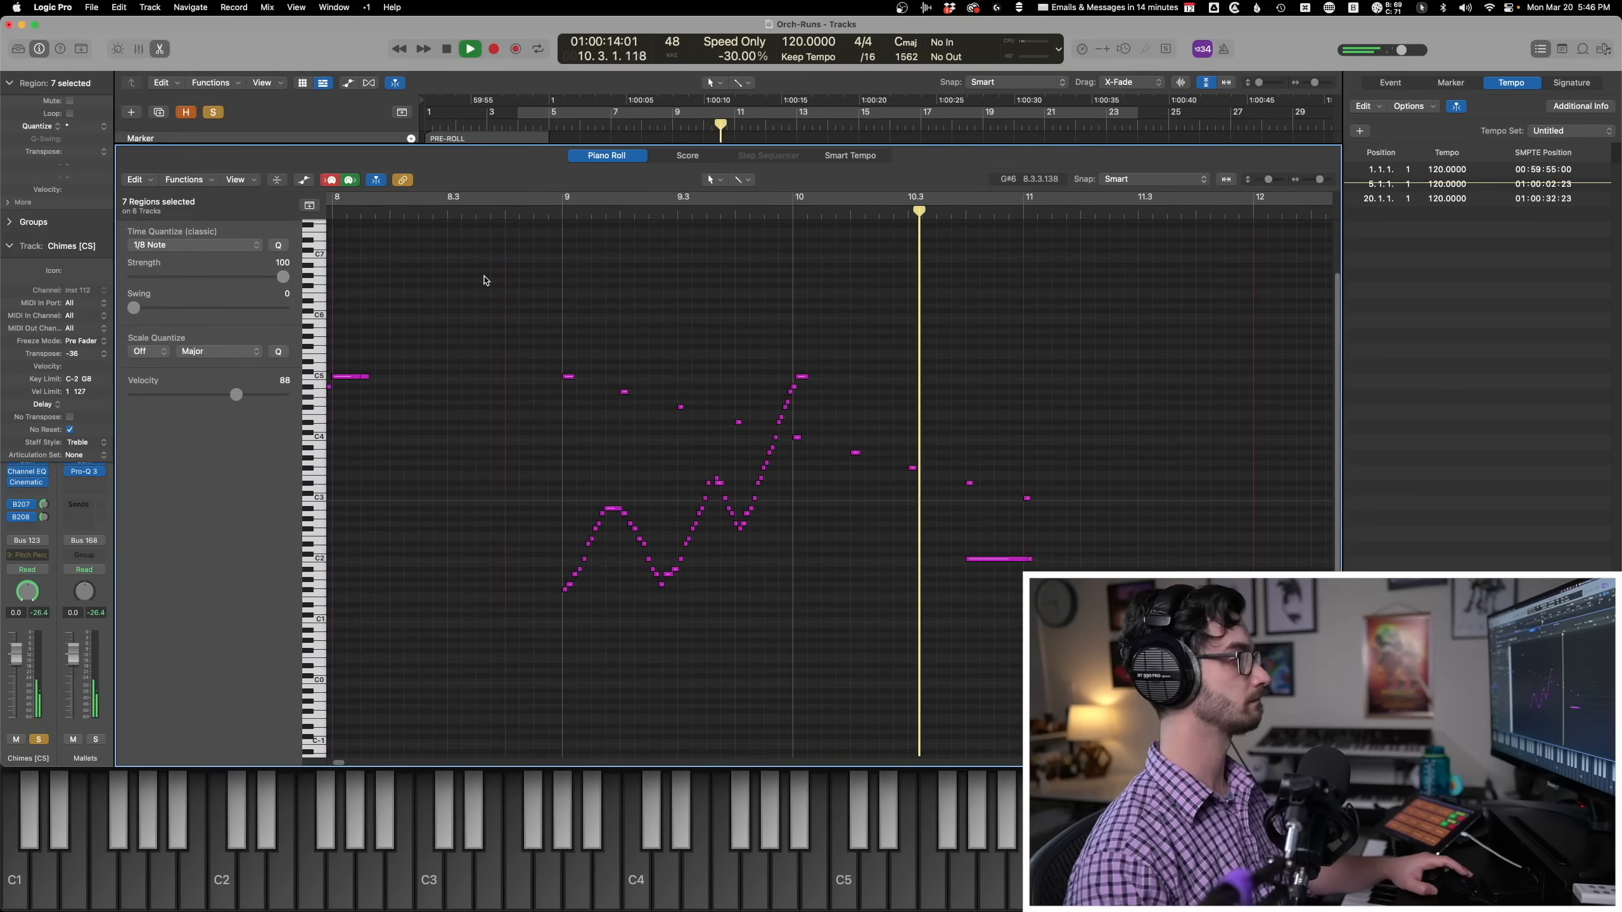
pyautogui.press('e')
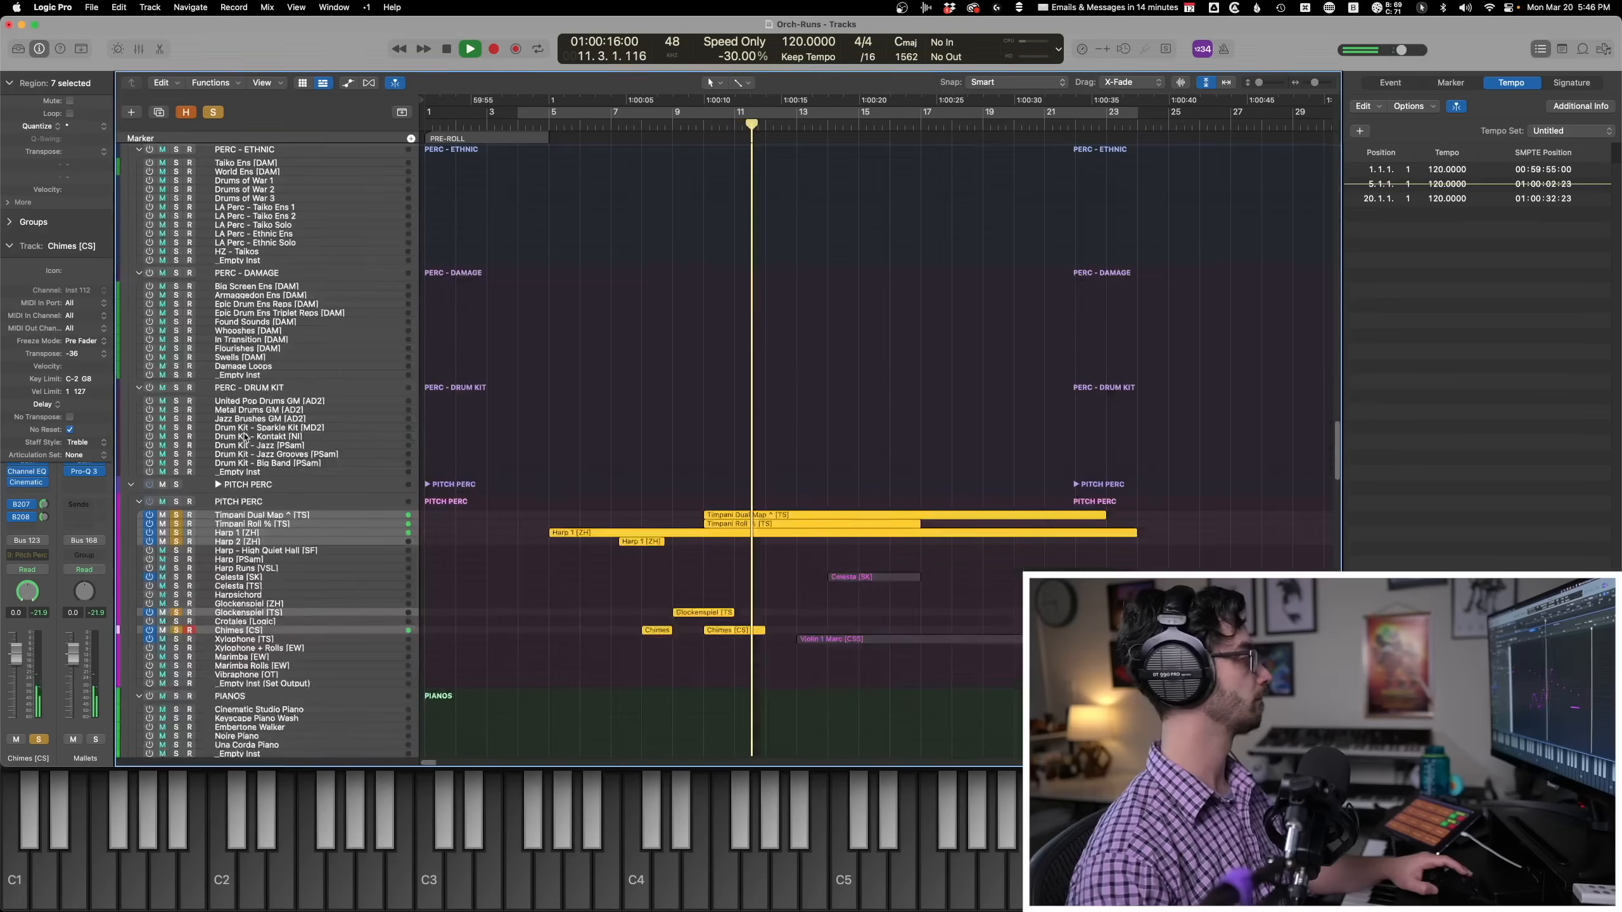
pyautogui.press('space')
# Select all regions, open them in the Piano Roll, and play the full orchestra's descending run from bar 8.
pyautogui.press('super+a')
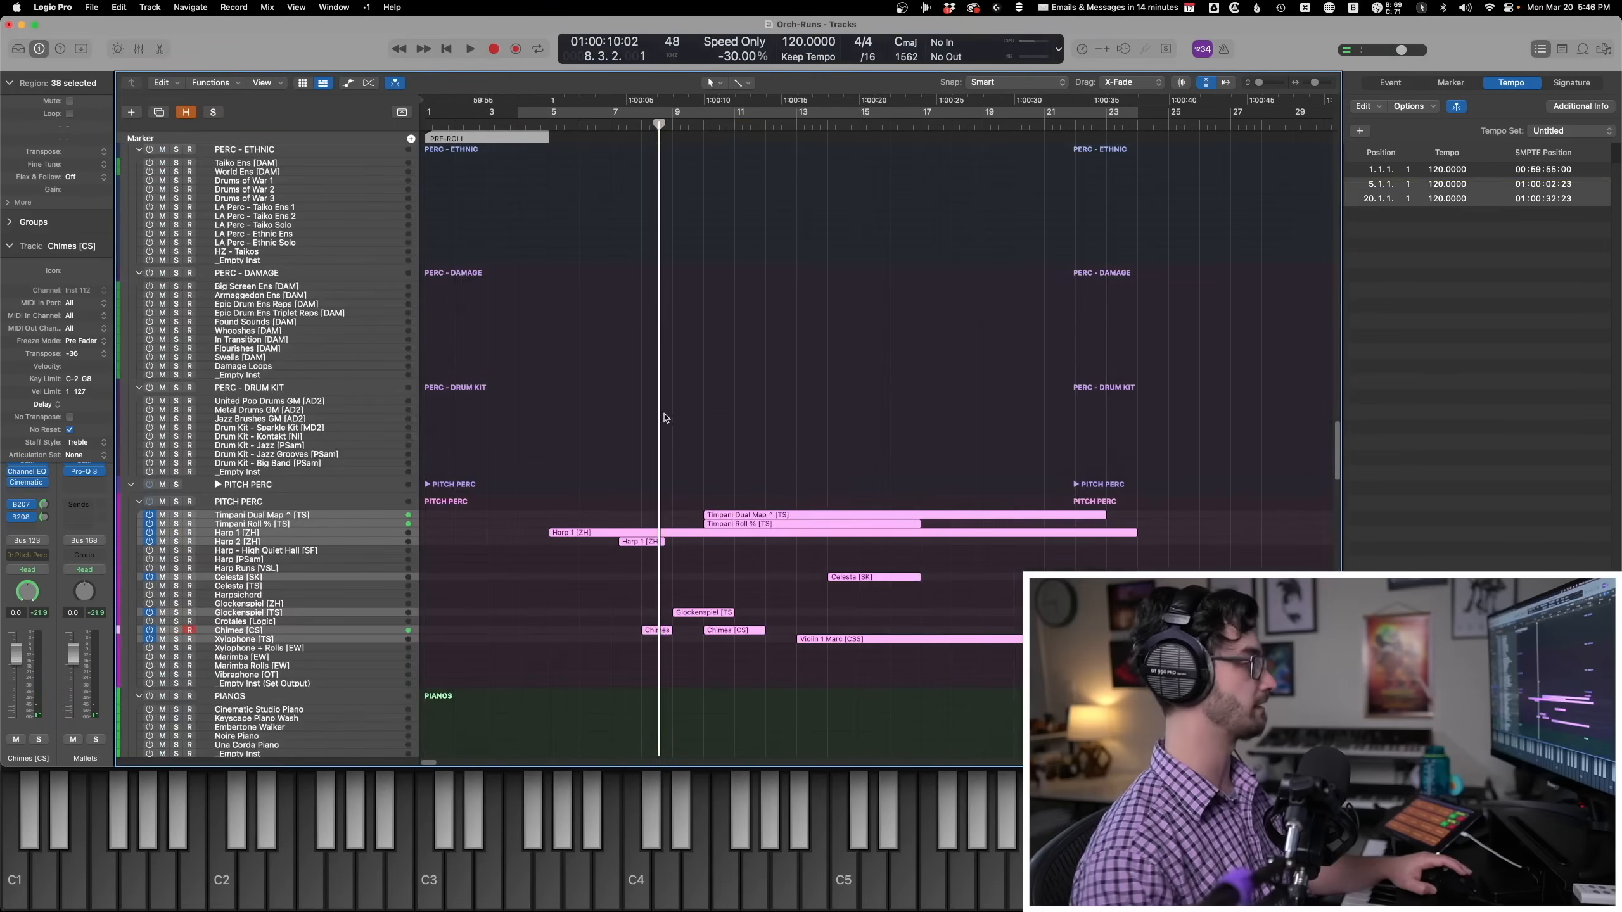
pyautogui.press('e')
pyautogui.press('space')
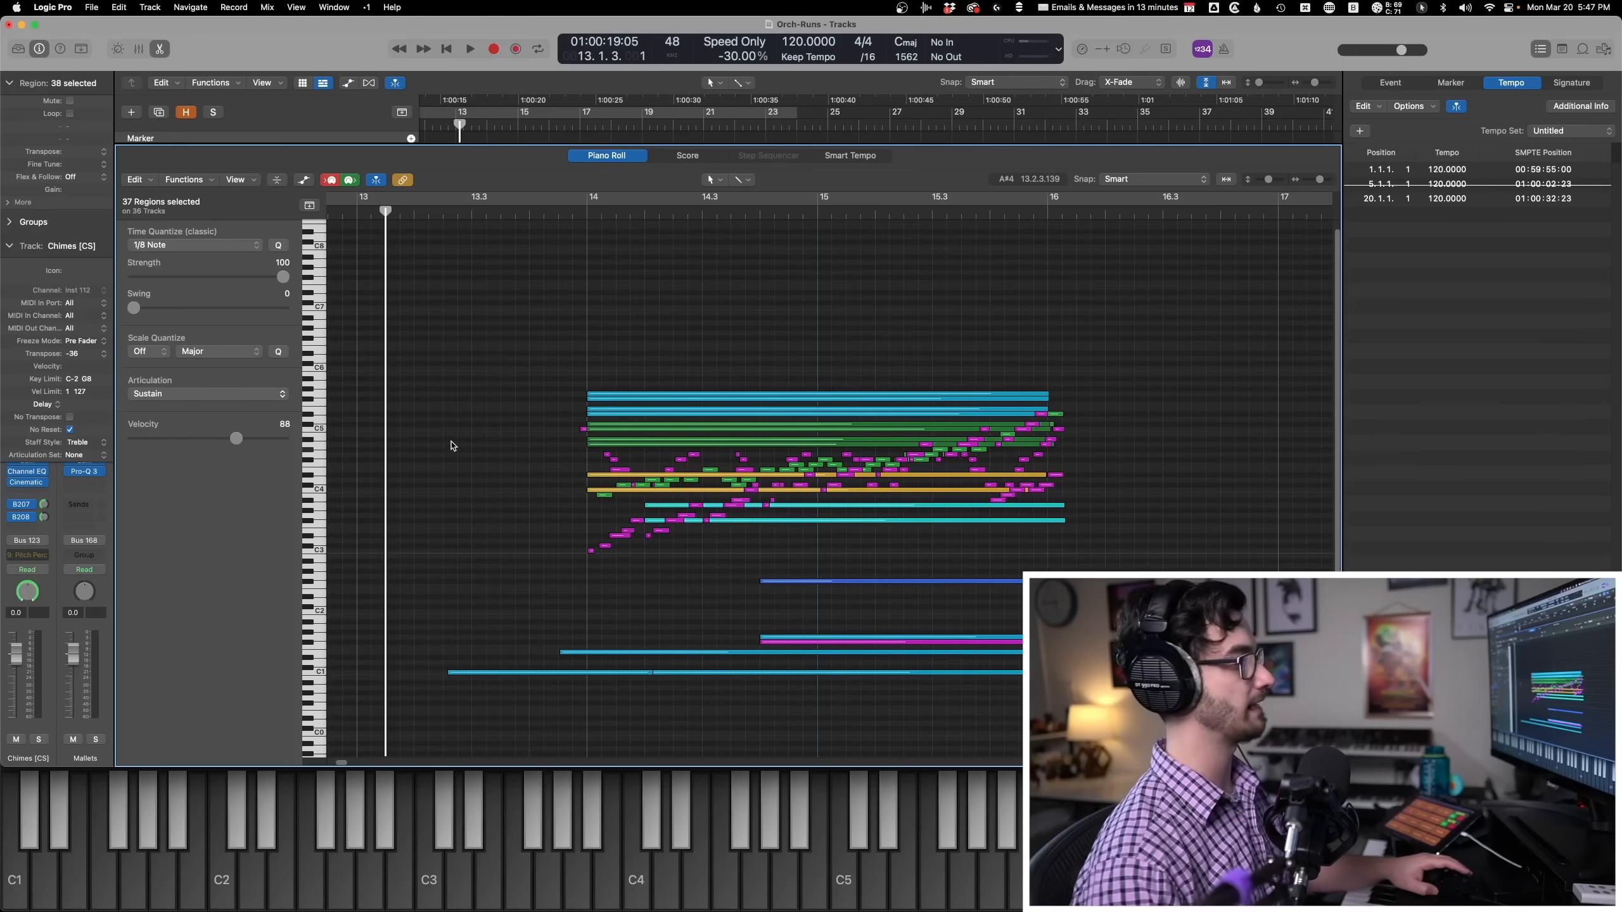
# Play the full orchestra's ascending passage from bar 13 into bar 16 twice.
pyautogui.press('space')
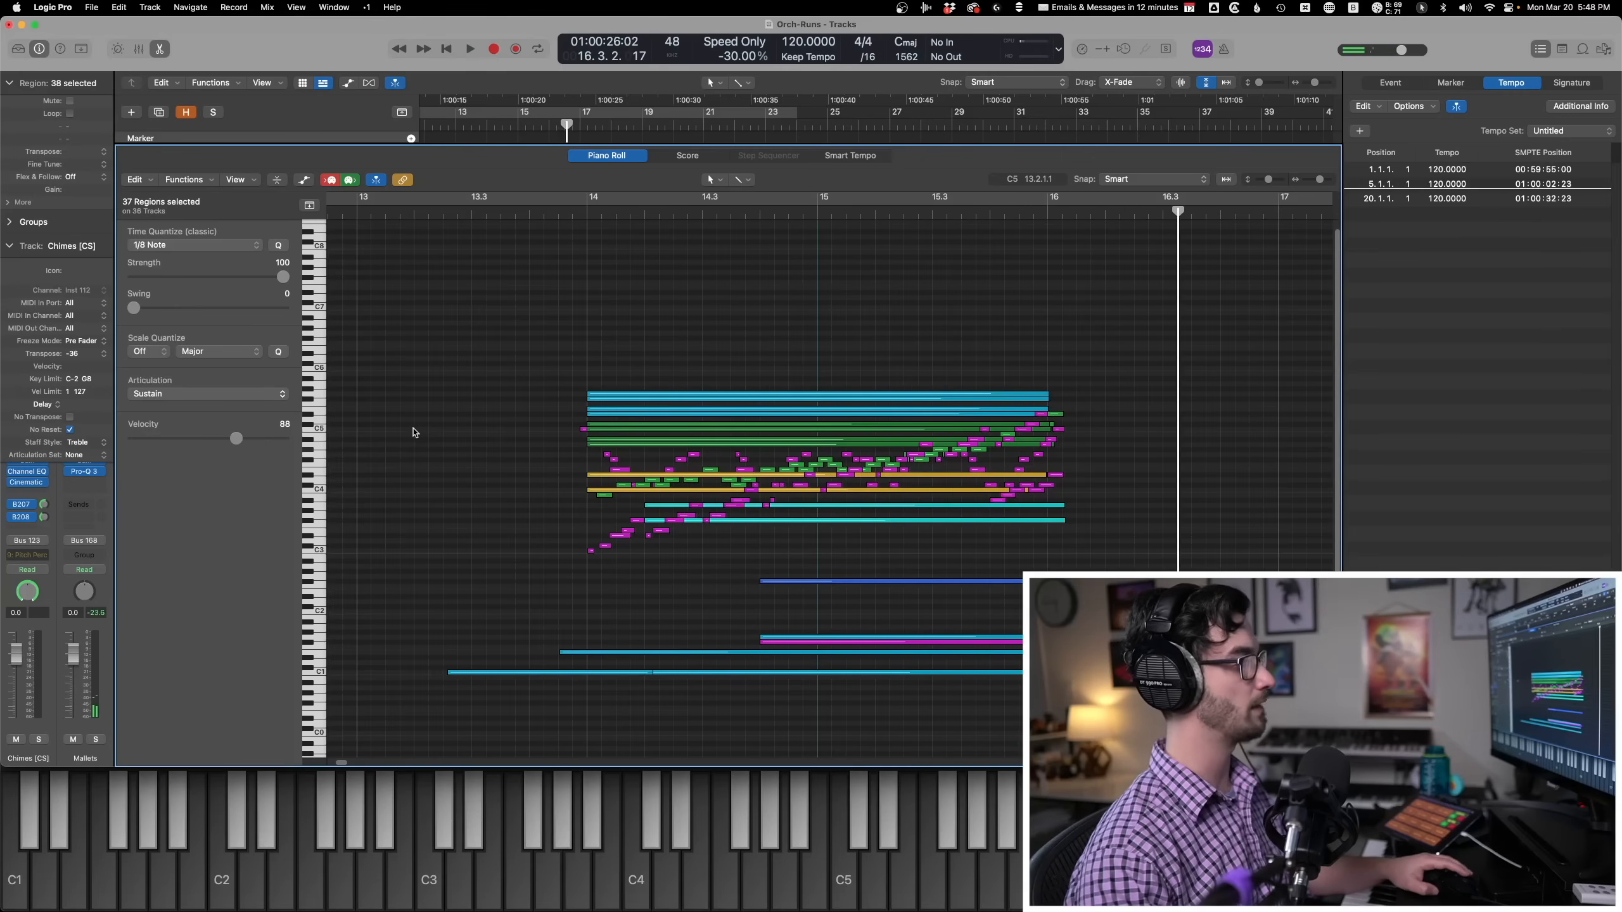
pyautogui.press('space')
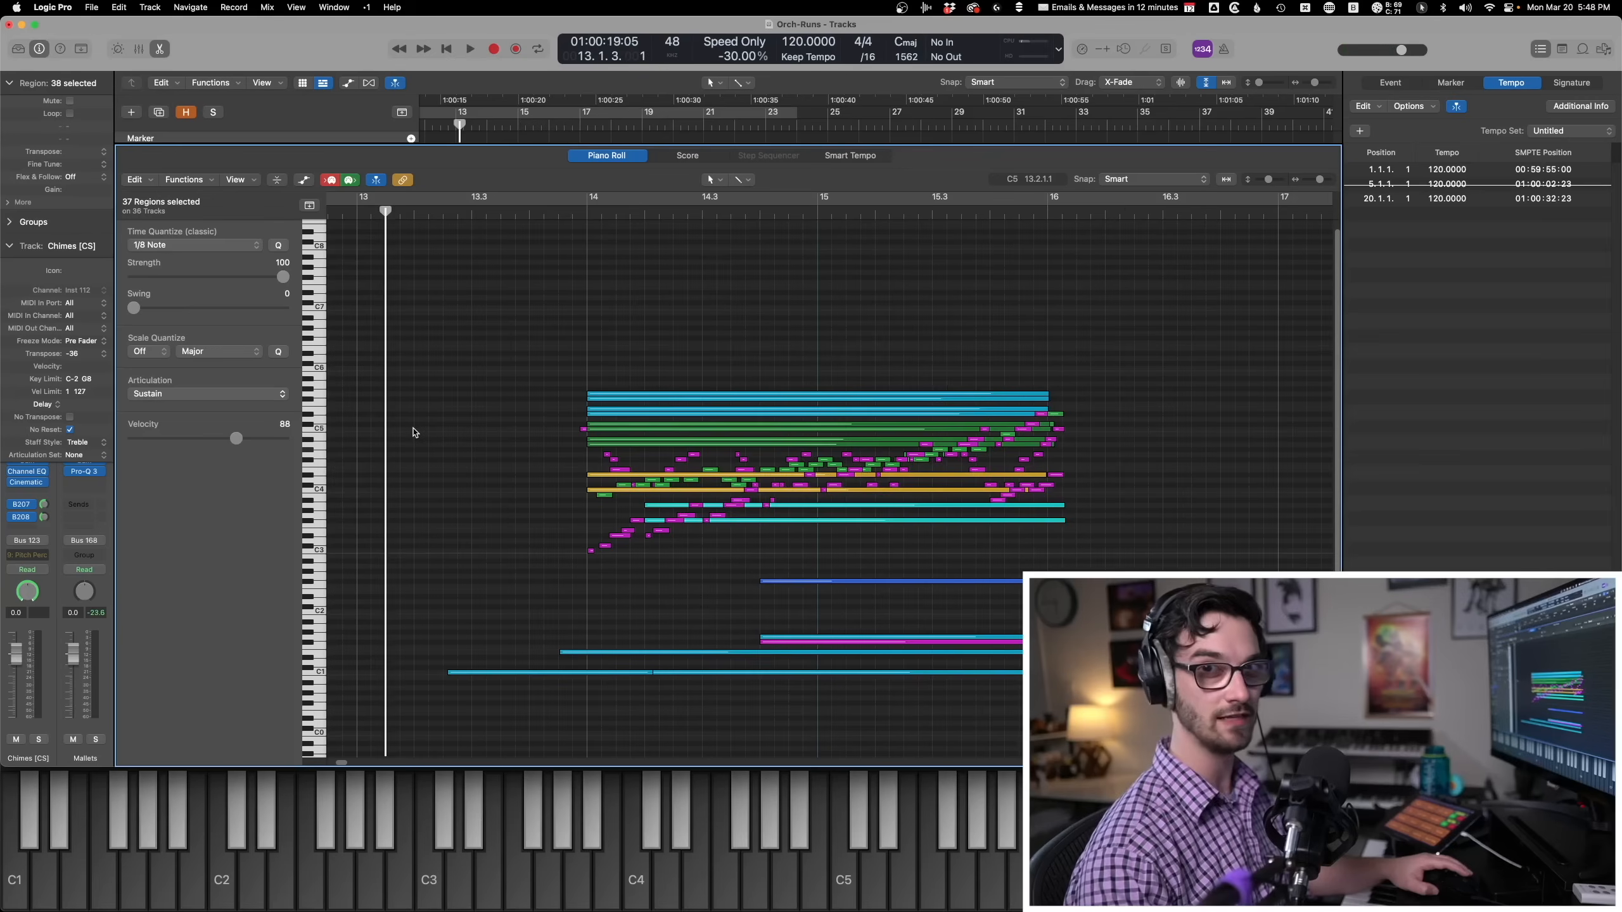
pyautogui.press('space')
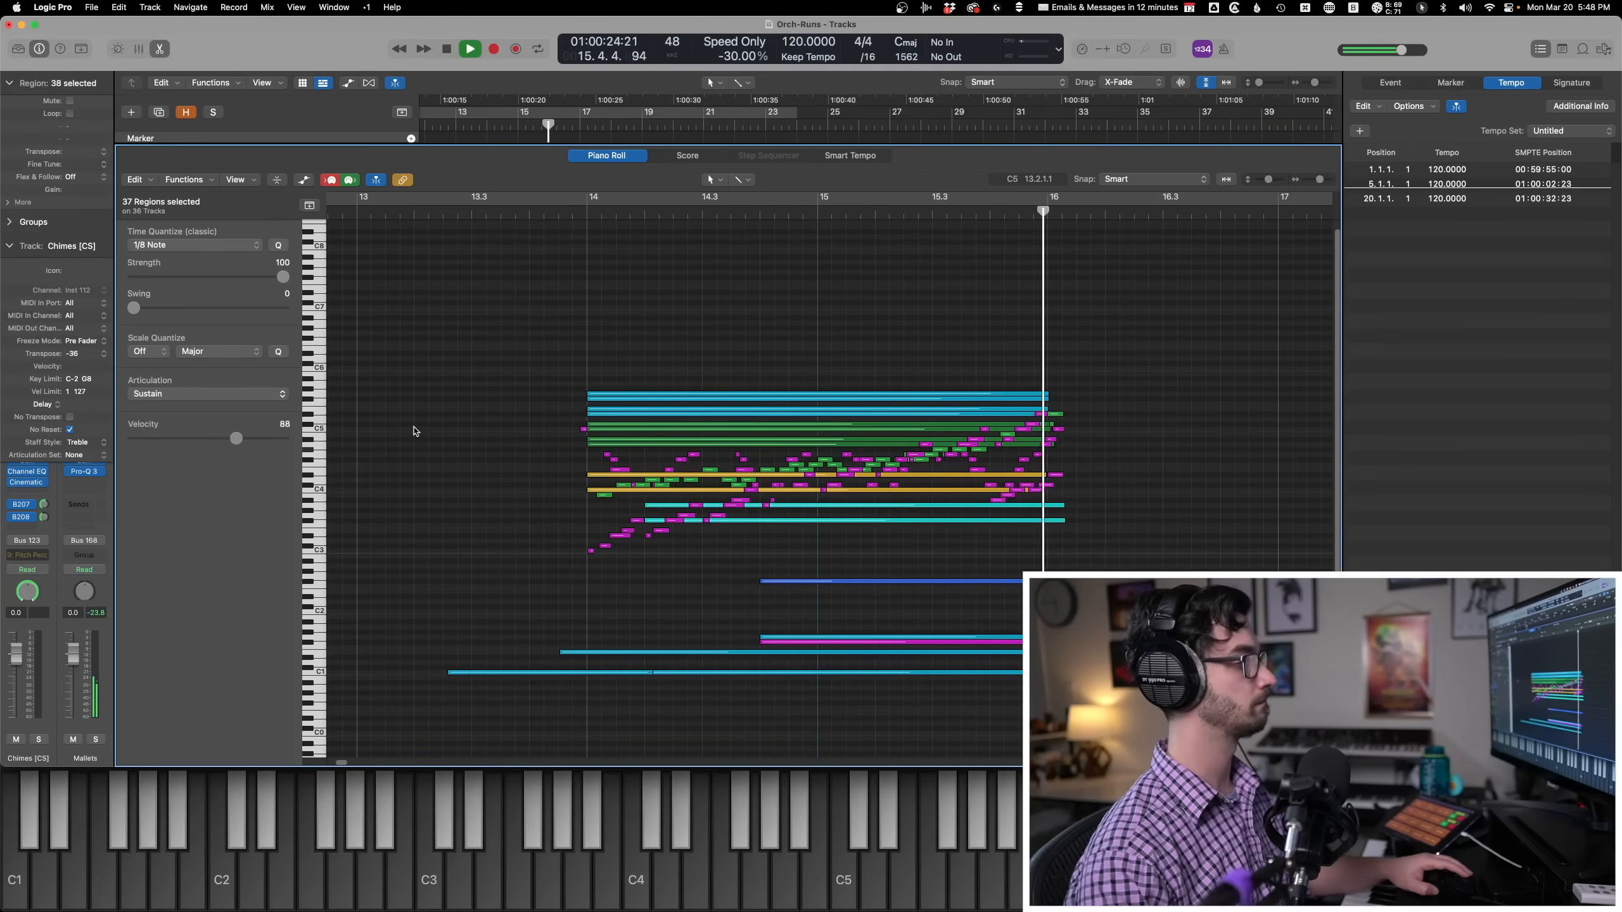
# Solo the five violin and viola regions around bars 13 to 16 and play their ascending run in the Piano Roll.
pyautogui.moveTo(560, 320); pyautogui.dragTo(881, 607)
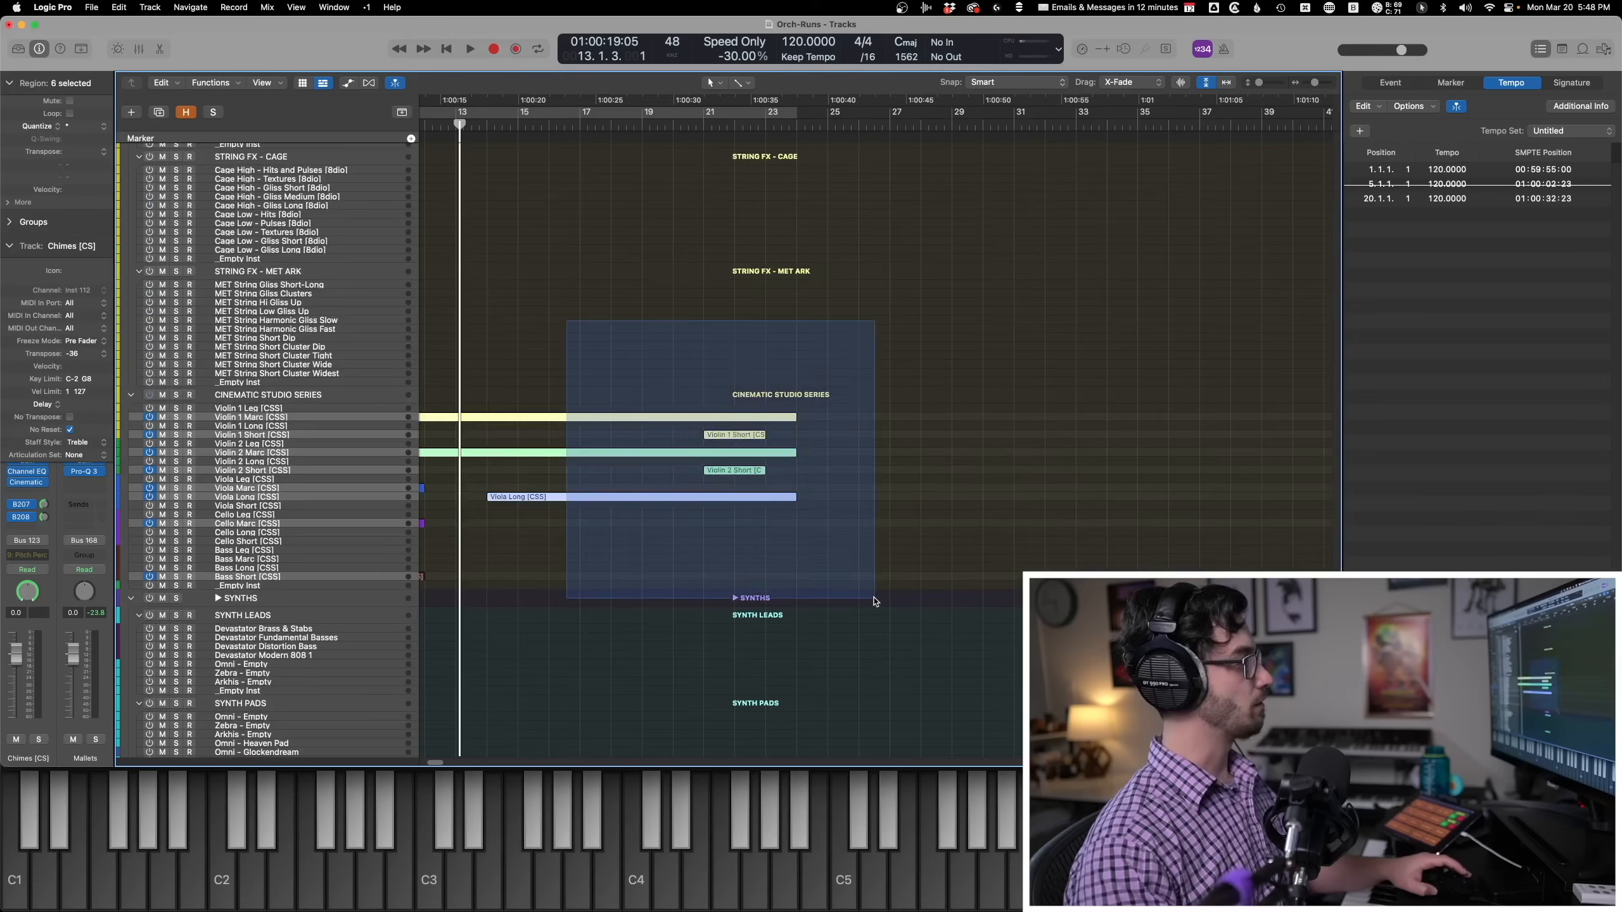
pyautogui.press('p')
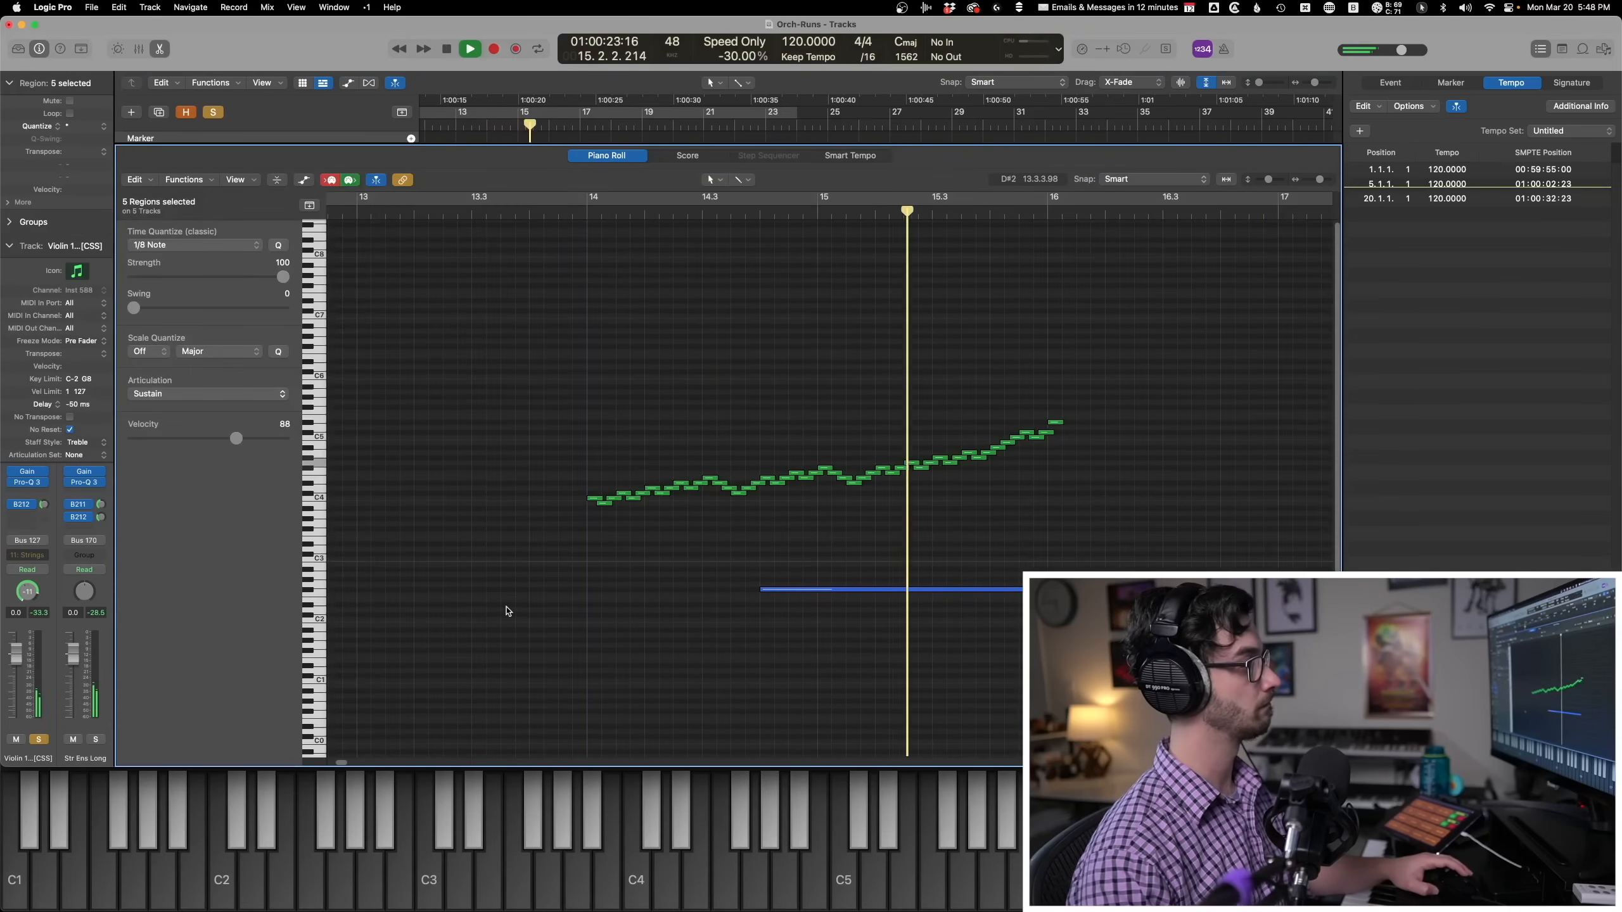
pyautogui.press('space')
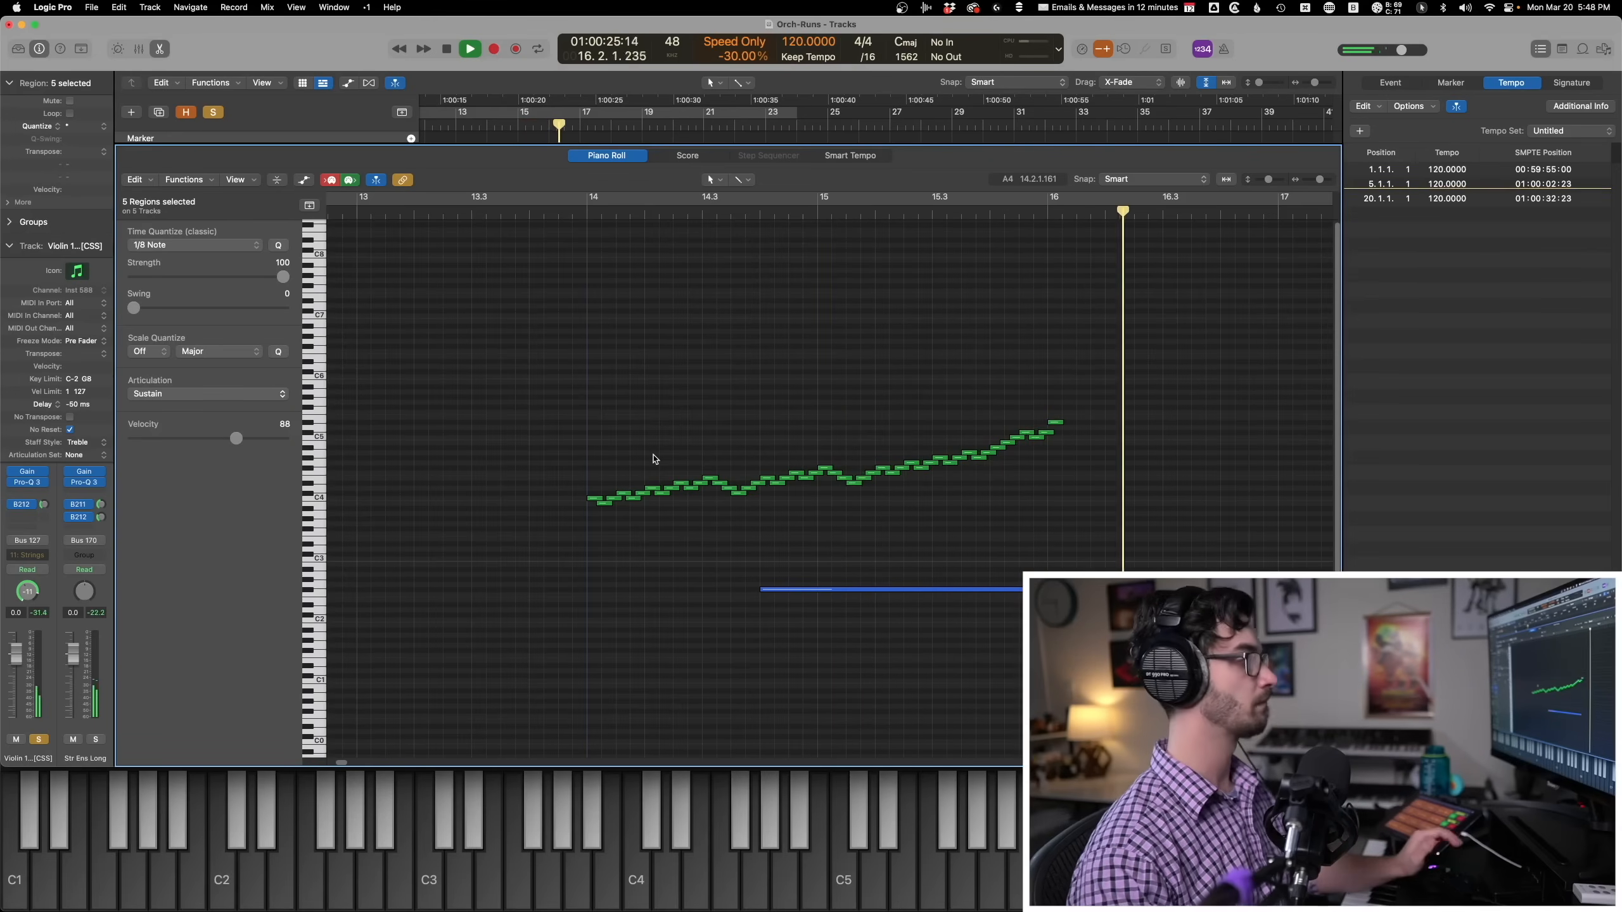
pyautogui.press('space')
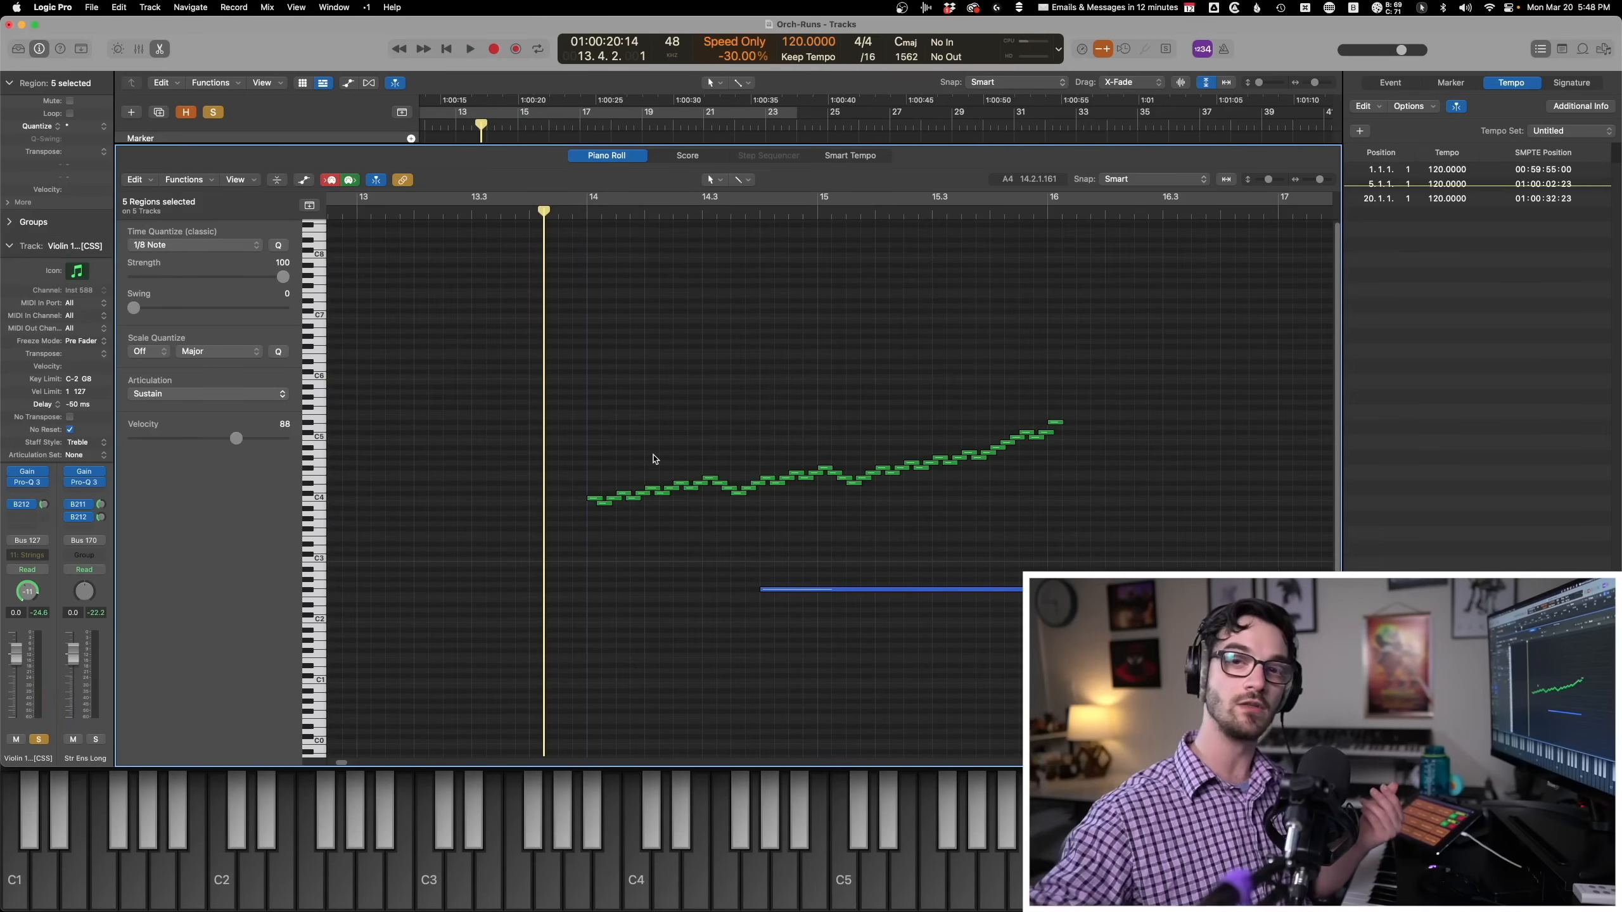
pyautogui.press('e')
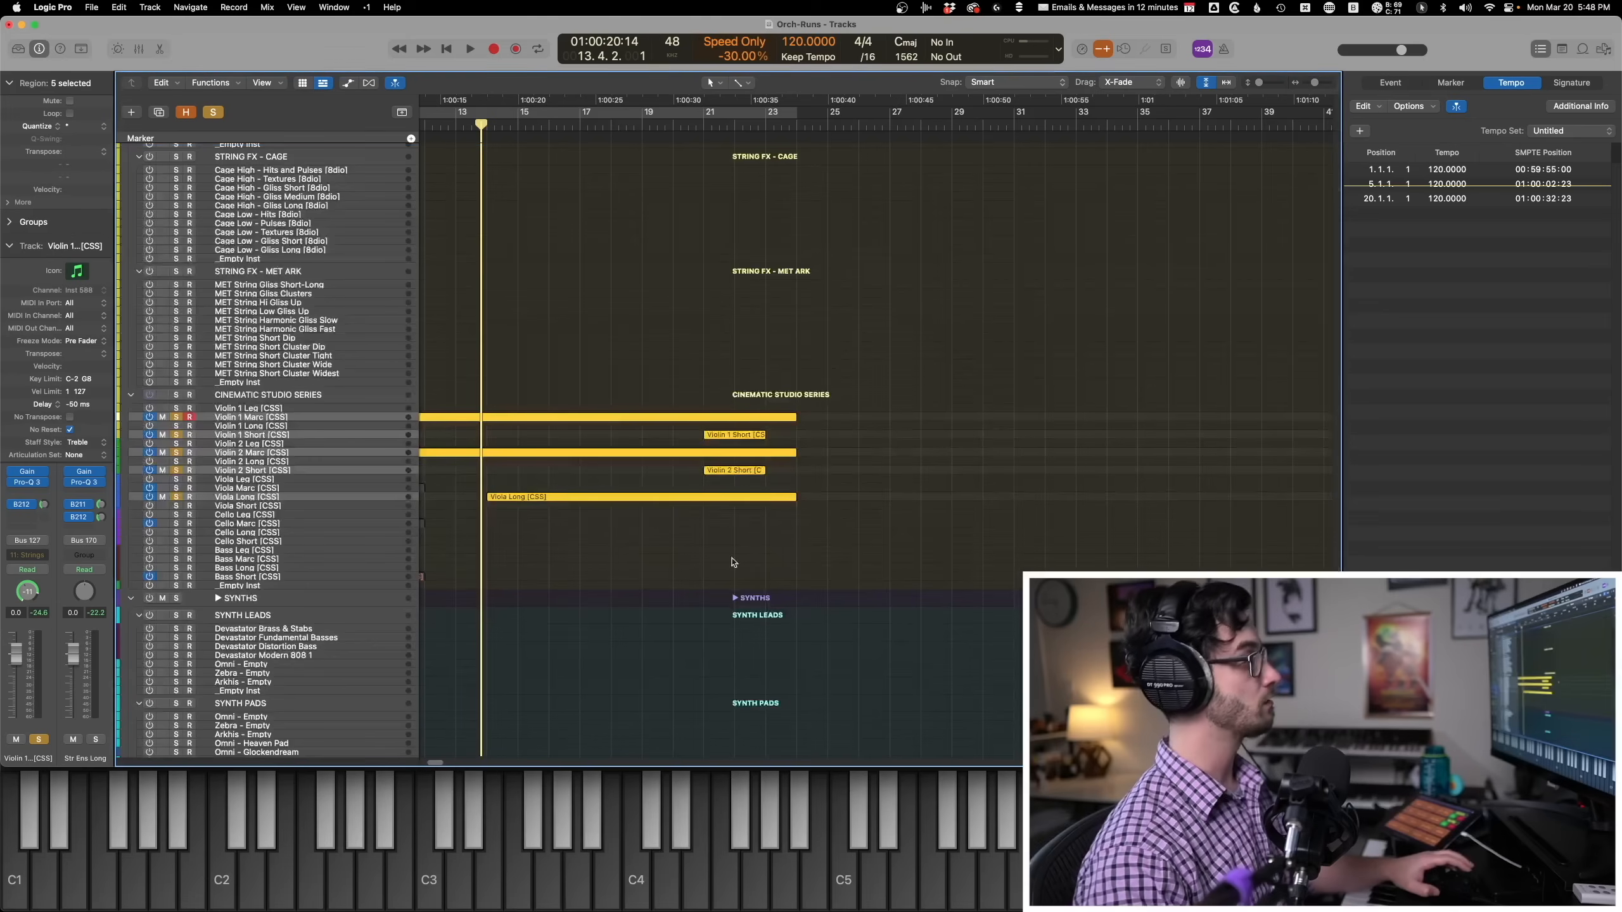
# Solo the four flute, oboe and clarinet regions instead of the strings and play their passage through bar 15 in the Piano Roll.
pyautogui.hscroll(-5, 558, 489)
pyautogui.scroll(10, 557, 488)
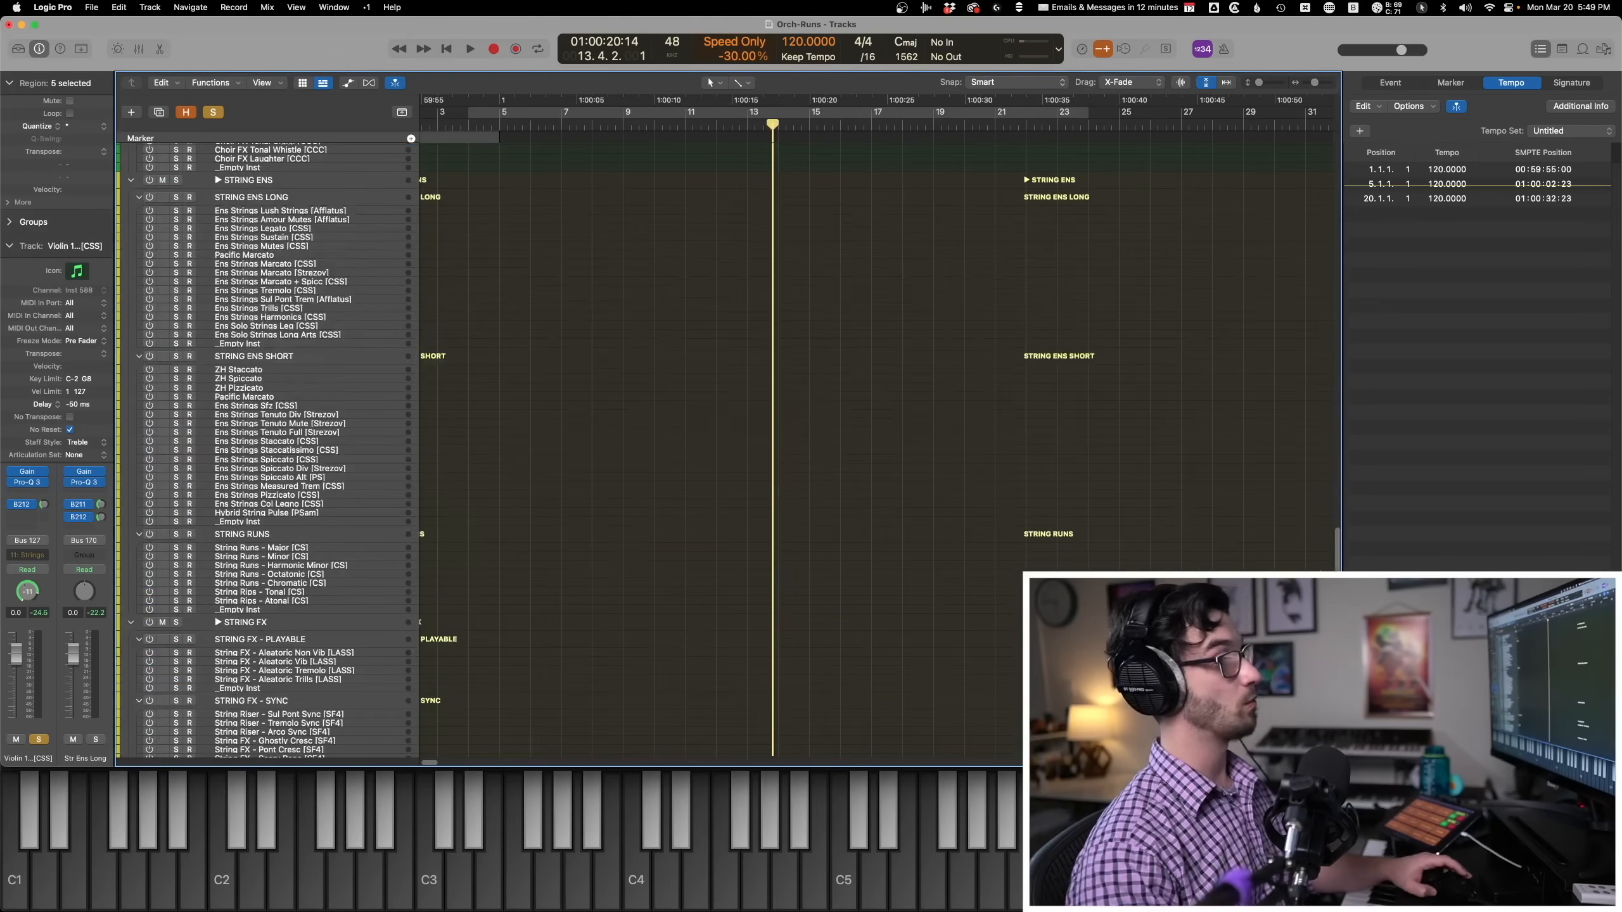
pyautogui.moveTo(1337, 569); pyautogui.dragTo(1337, 263)
pyautogui.click(759, 415)
pyautogui.scroll(-5, 311, 391)
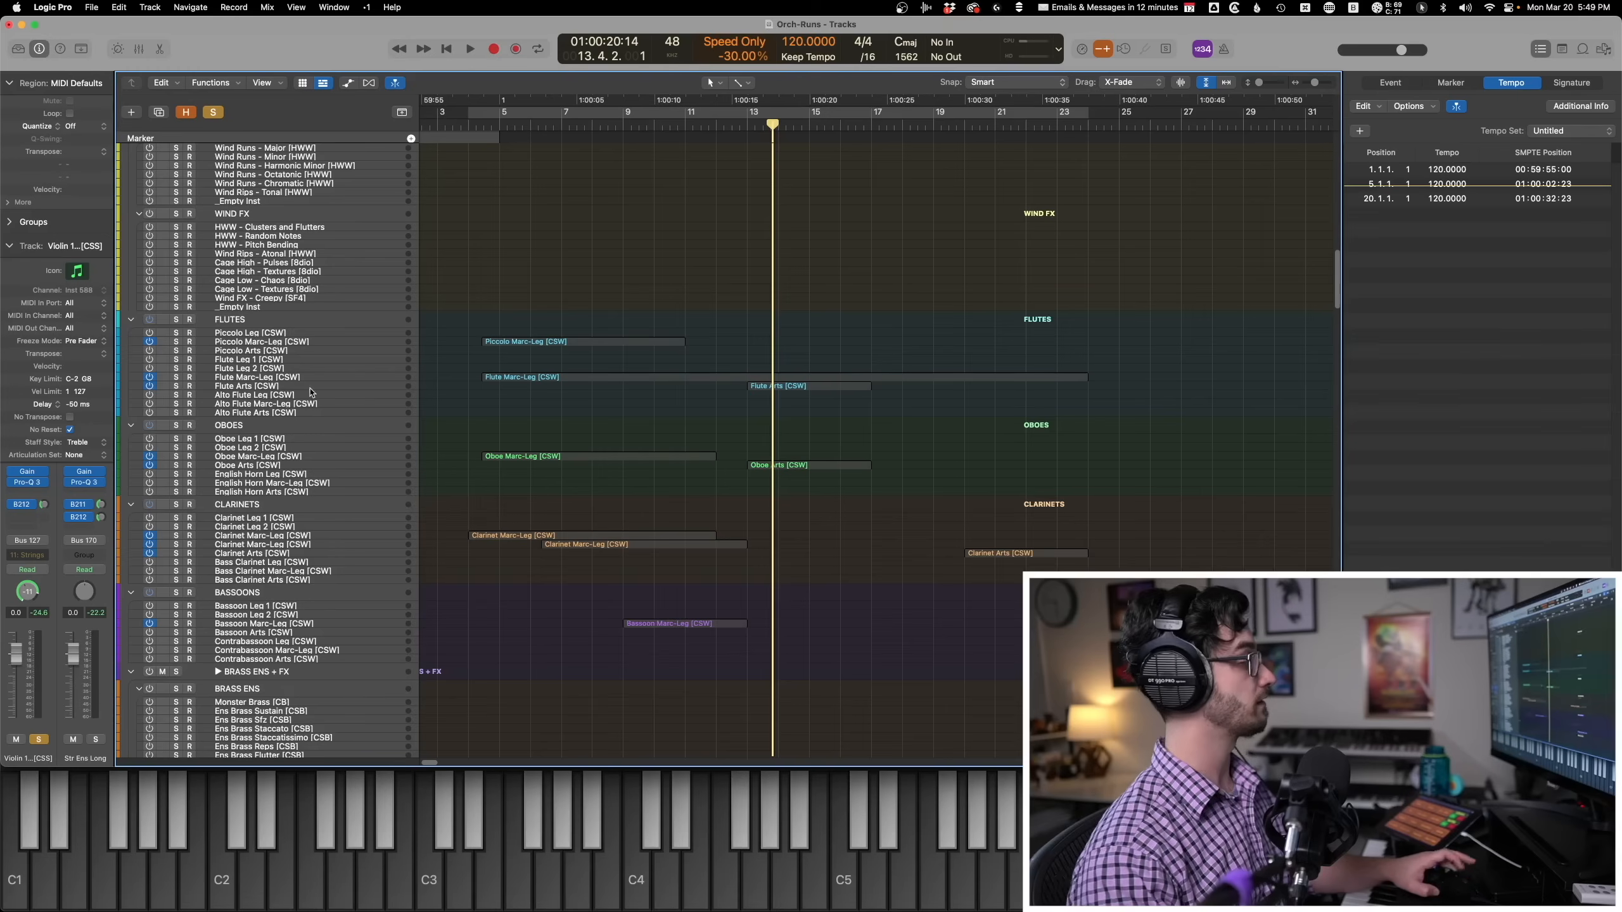
pyautogui.click(177, 377)
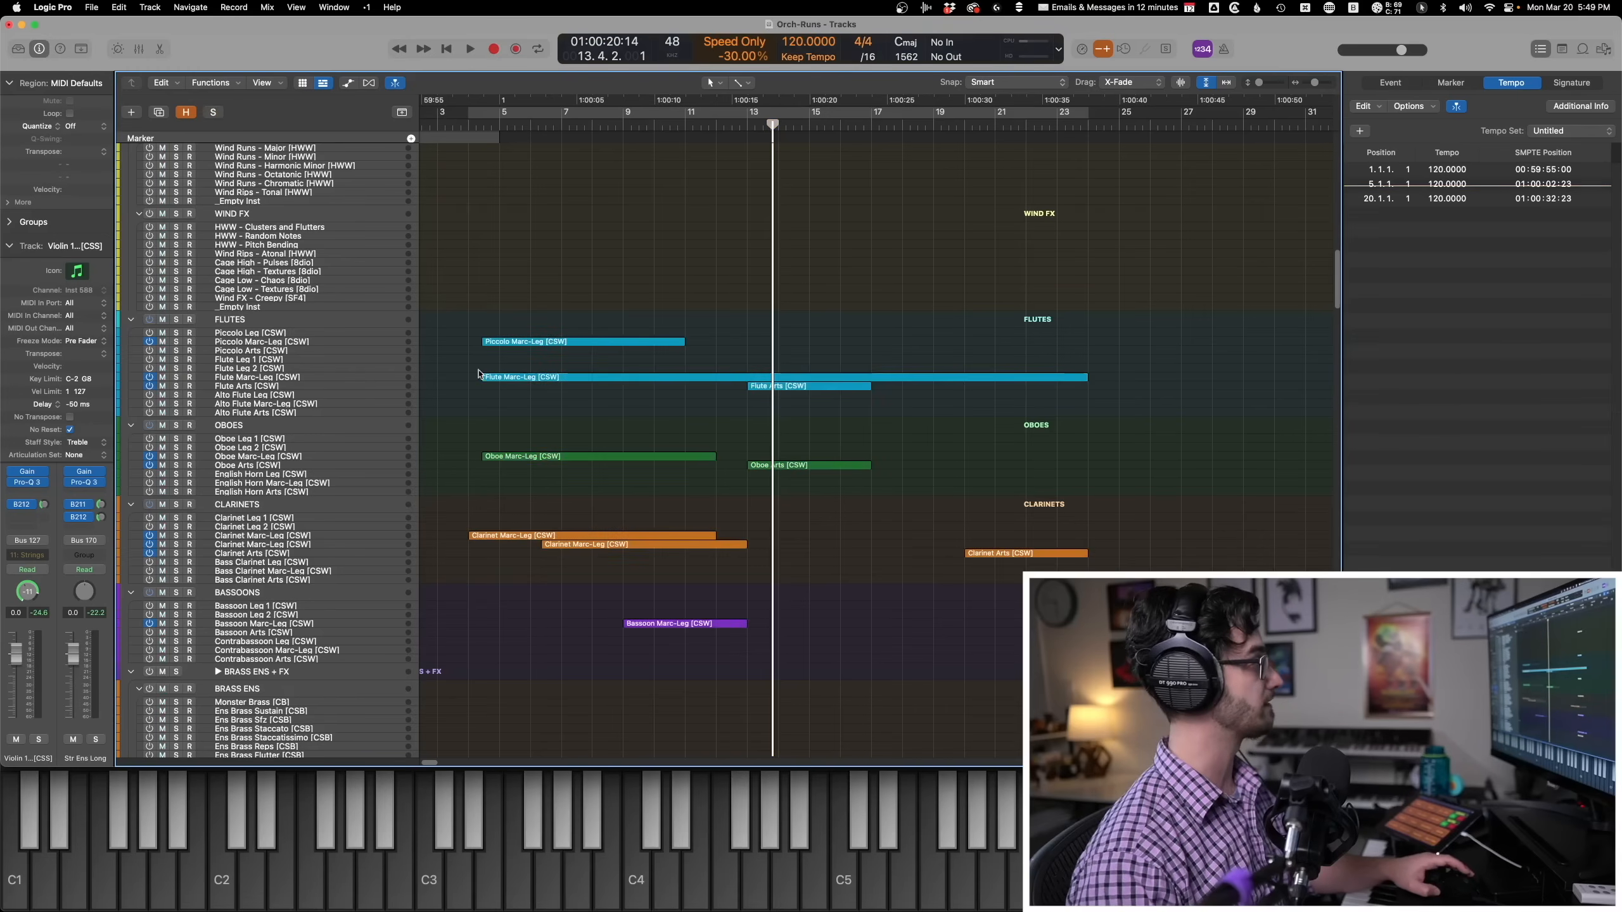
pyautogui.moveTo(847, 332); pyautogui.dragTo(989, 562)
pyautogui.press('p')
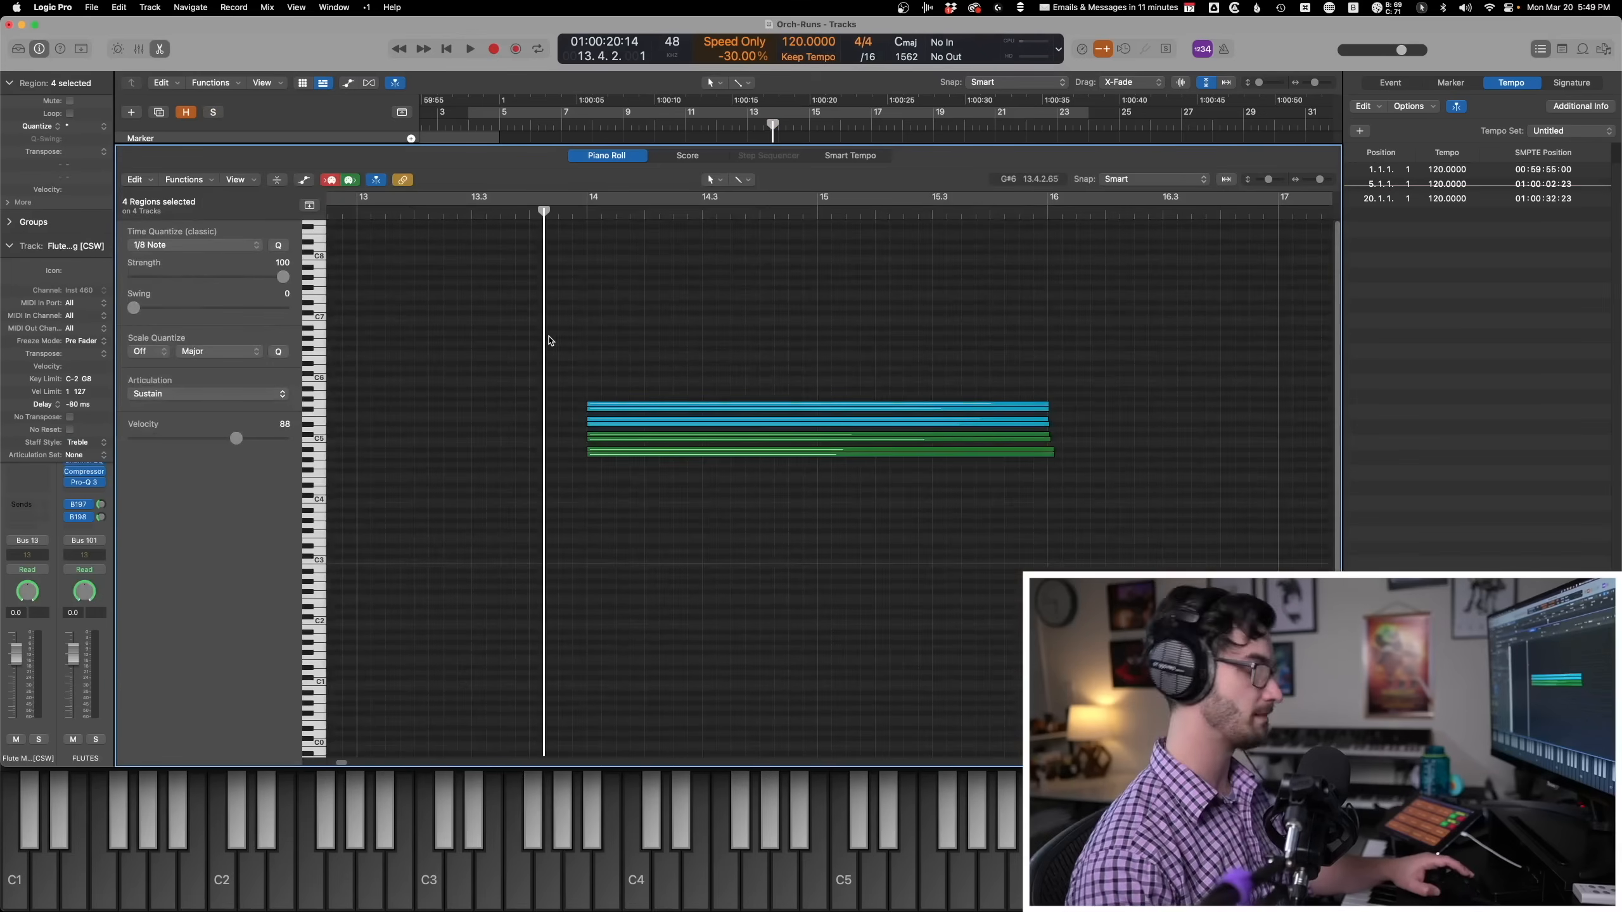
pyautogui.press('s')
pyautogui.press('space')
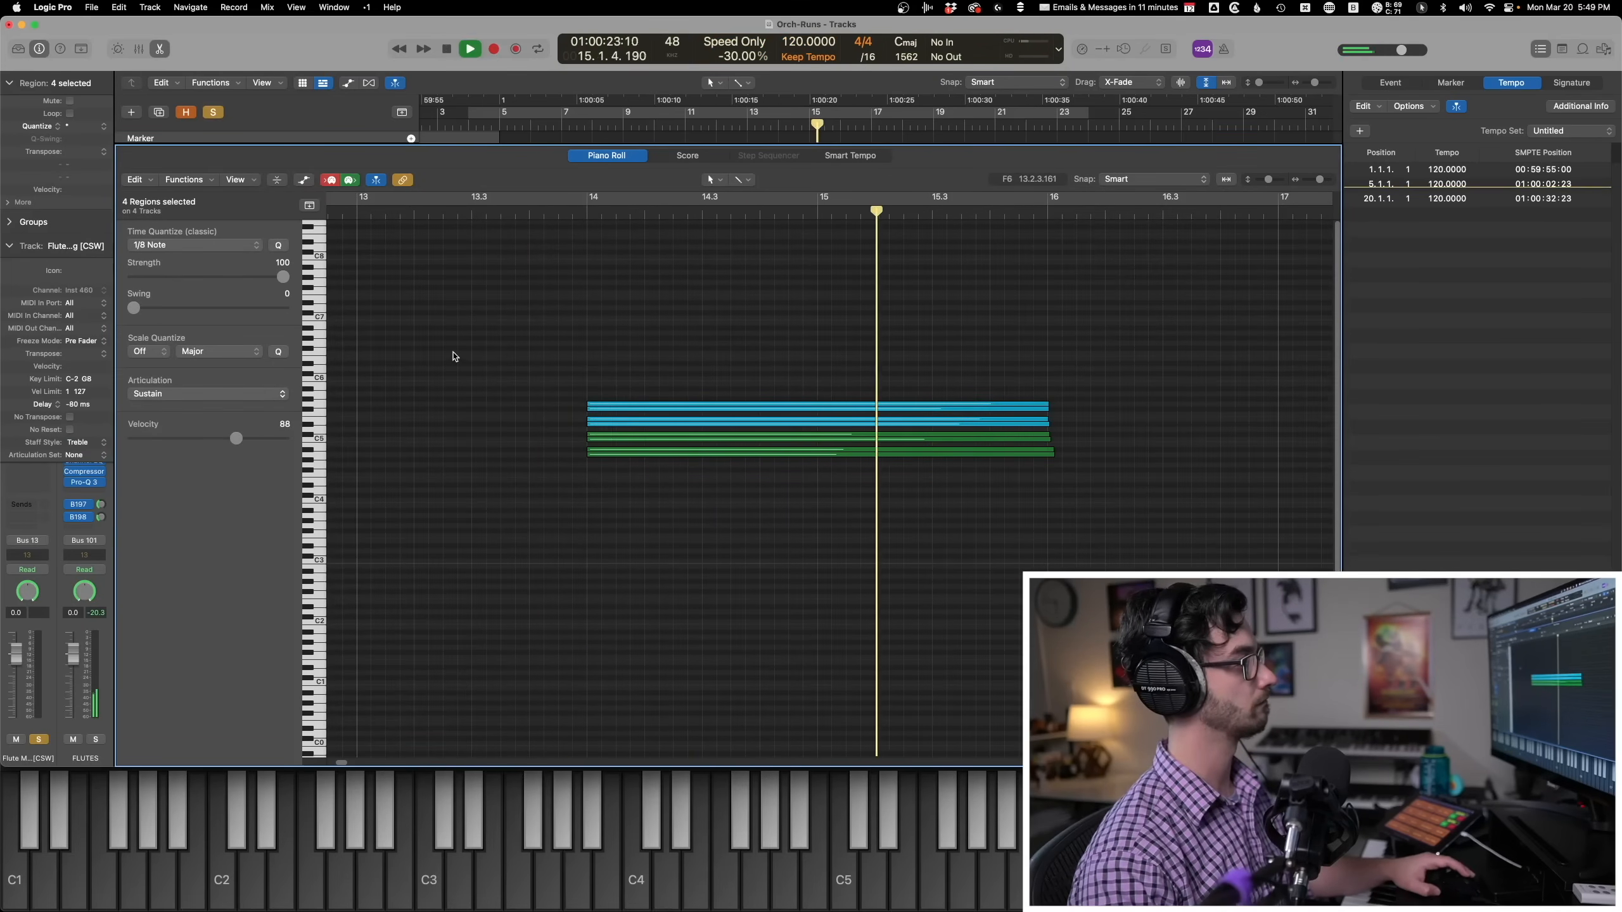
pyautogui.press('space')
pyautogui.press('p')
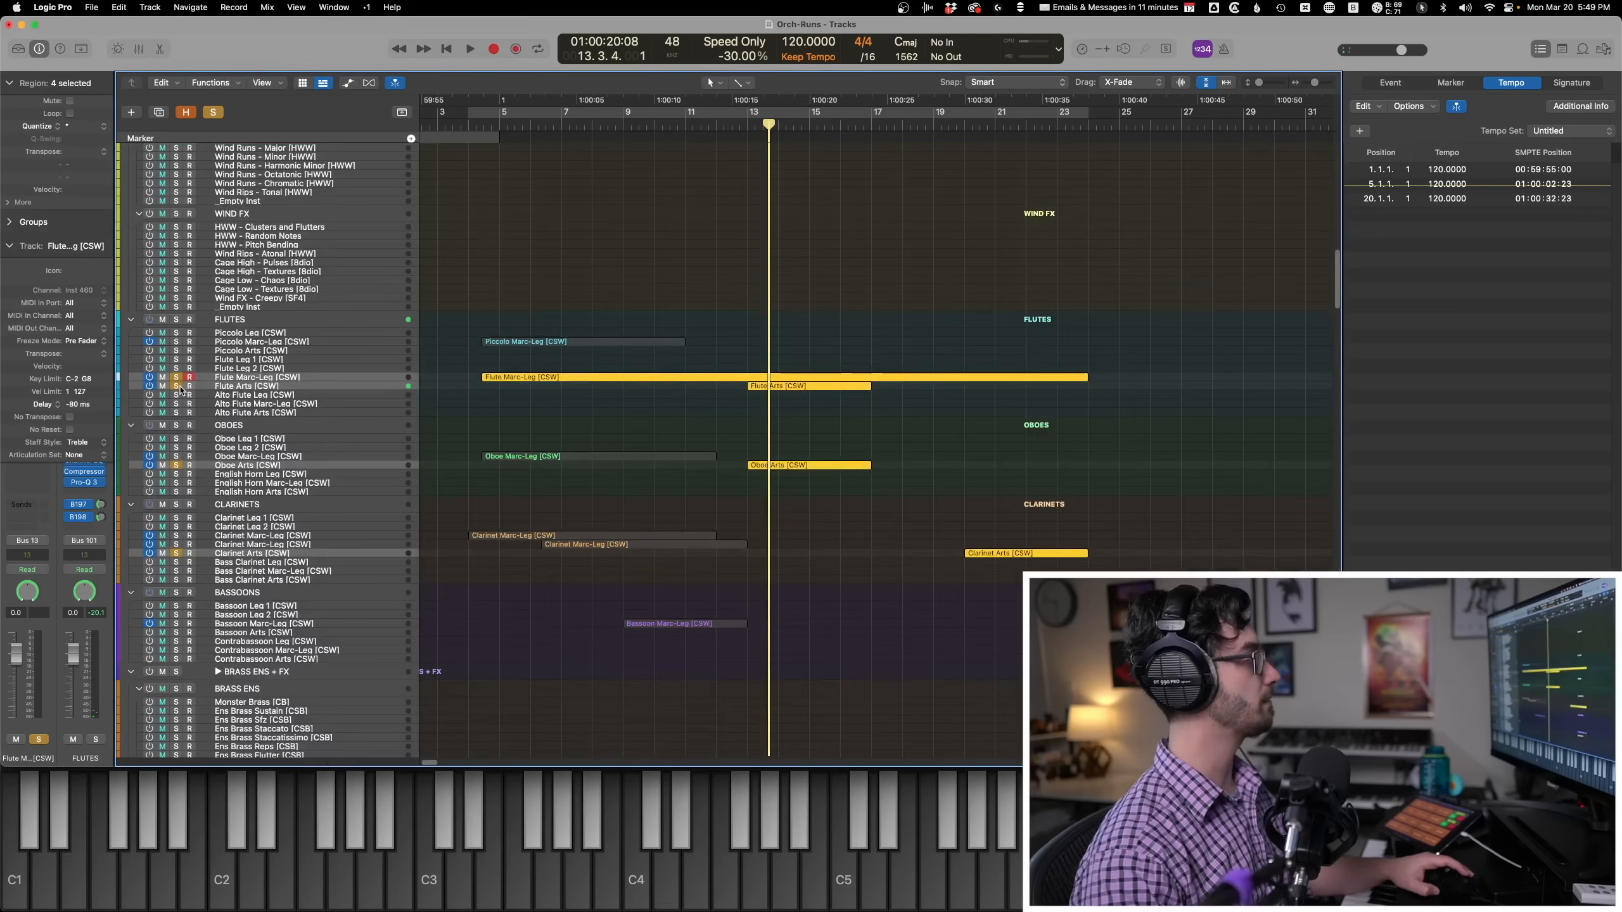
pyautogui.press('s')
# Open the horn, trumpet and trombone regions in the Piano Roll and play their soloed passage into bar 16.
pyautogui.scroll(-15, 869, 442)
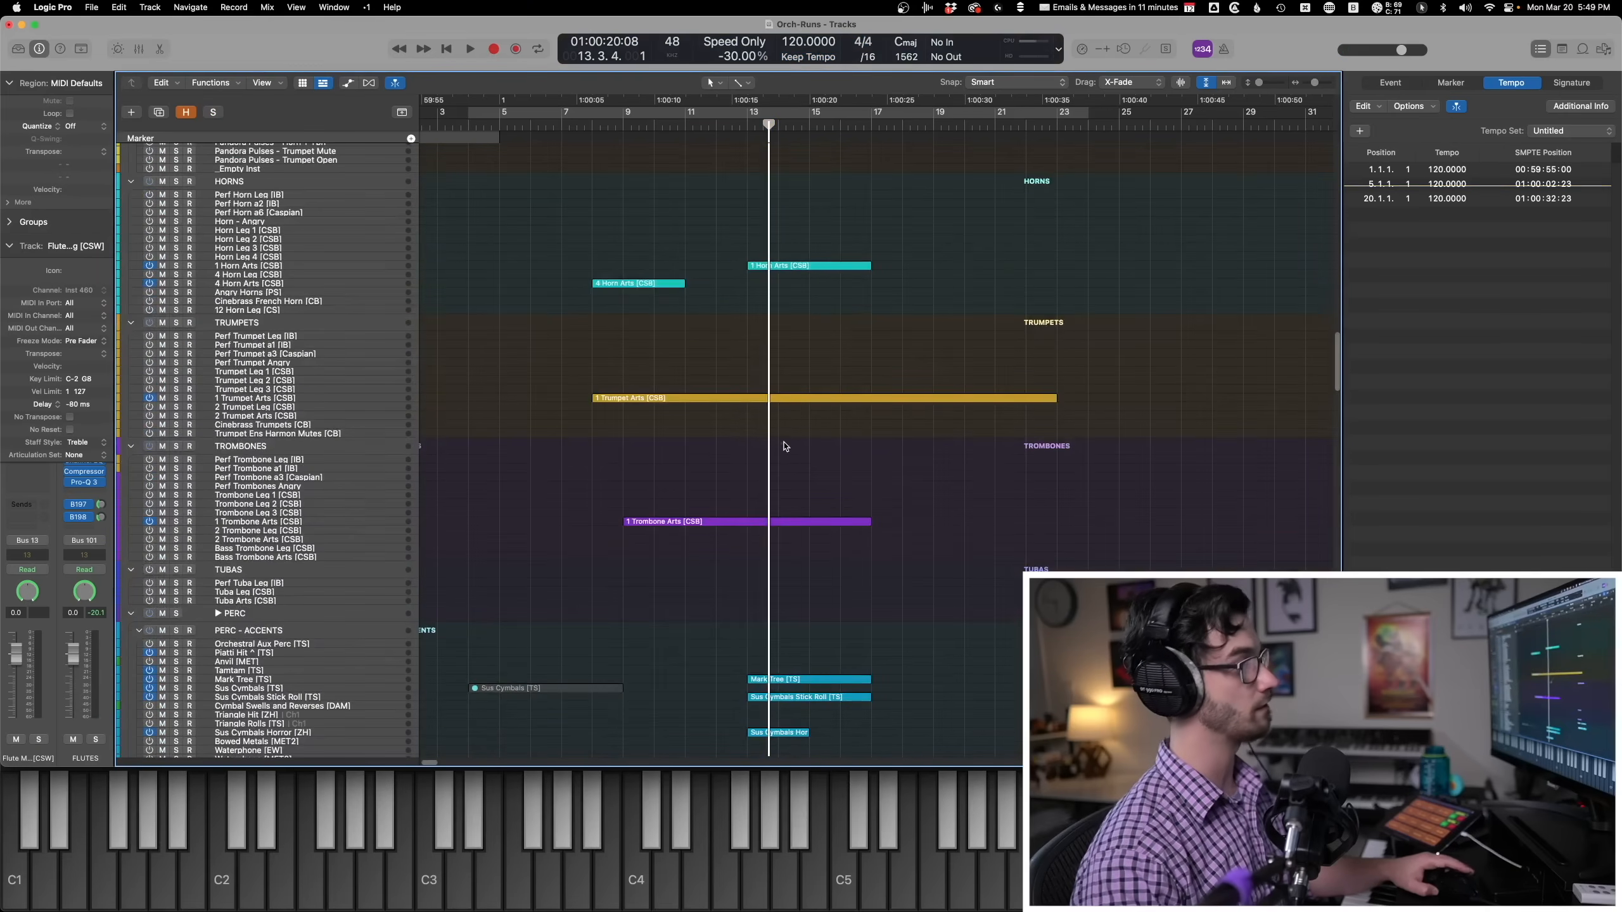
pyautogui.moveTo(799, 244); pyautogui.dragTo(859, 606)
pyautogui.press('p')
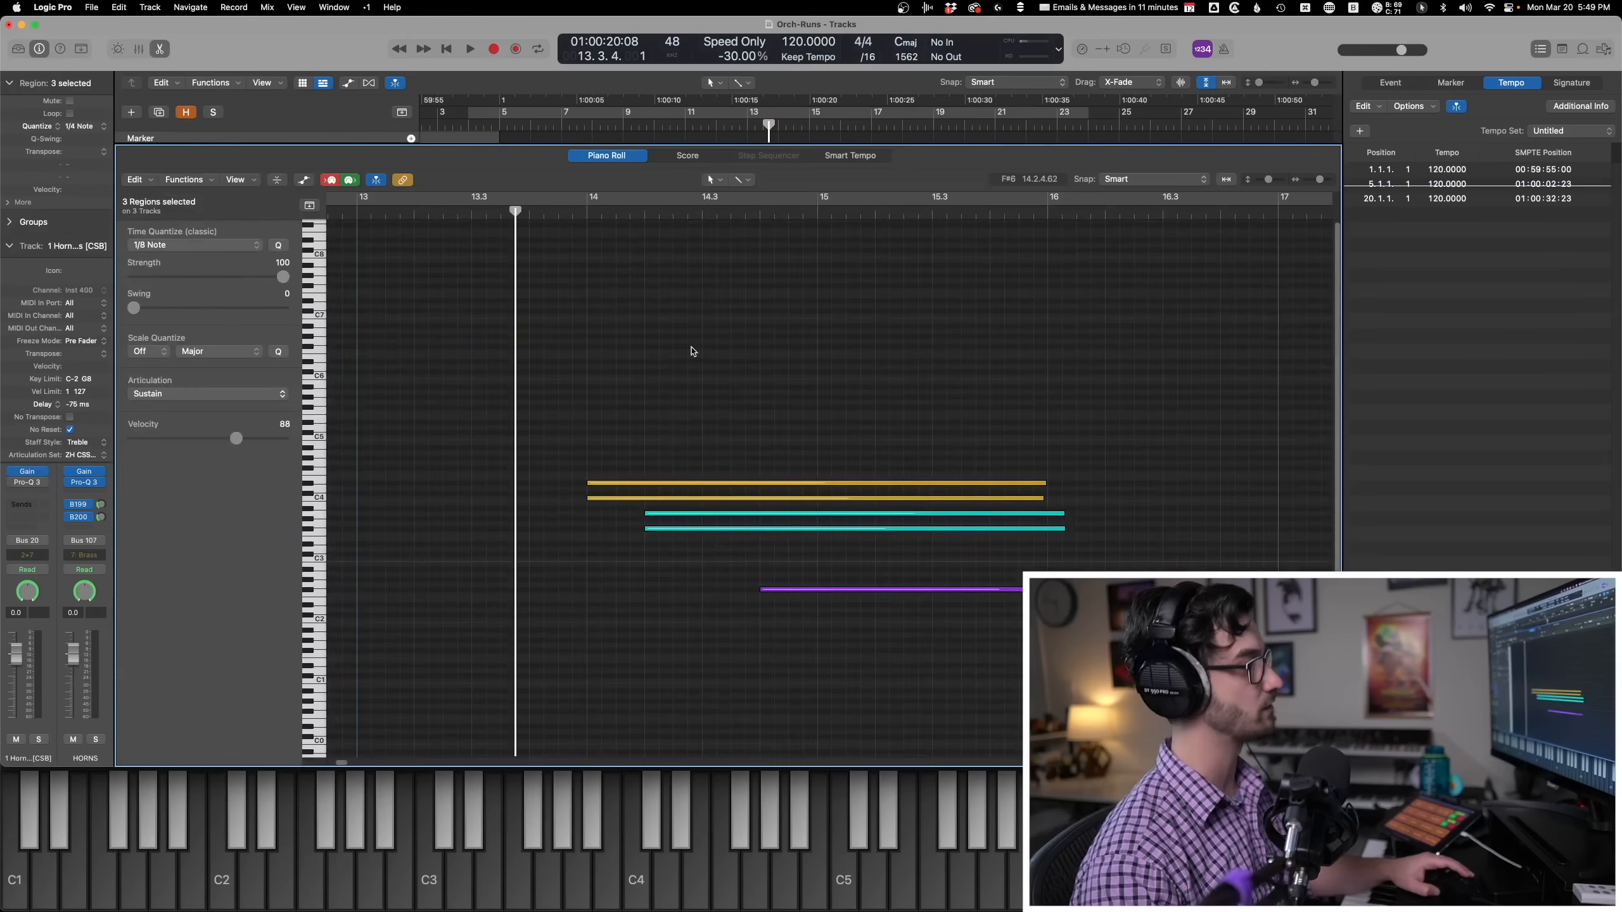
pyautogui.moveTo(629, 574); pyautogui.dragTo(659, 529)
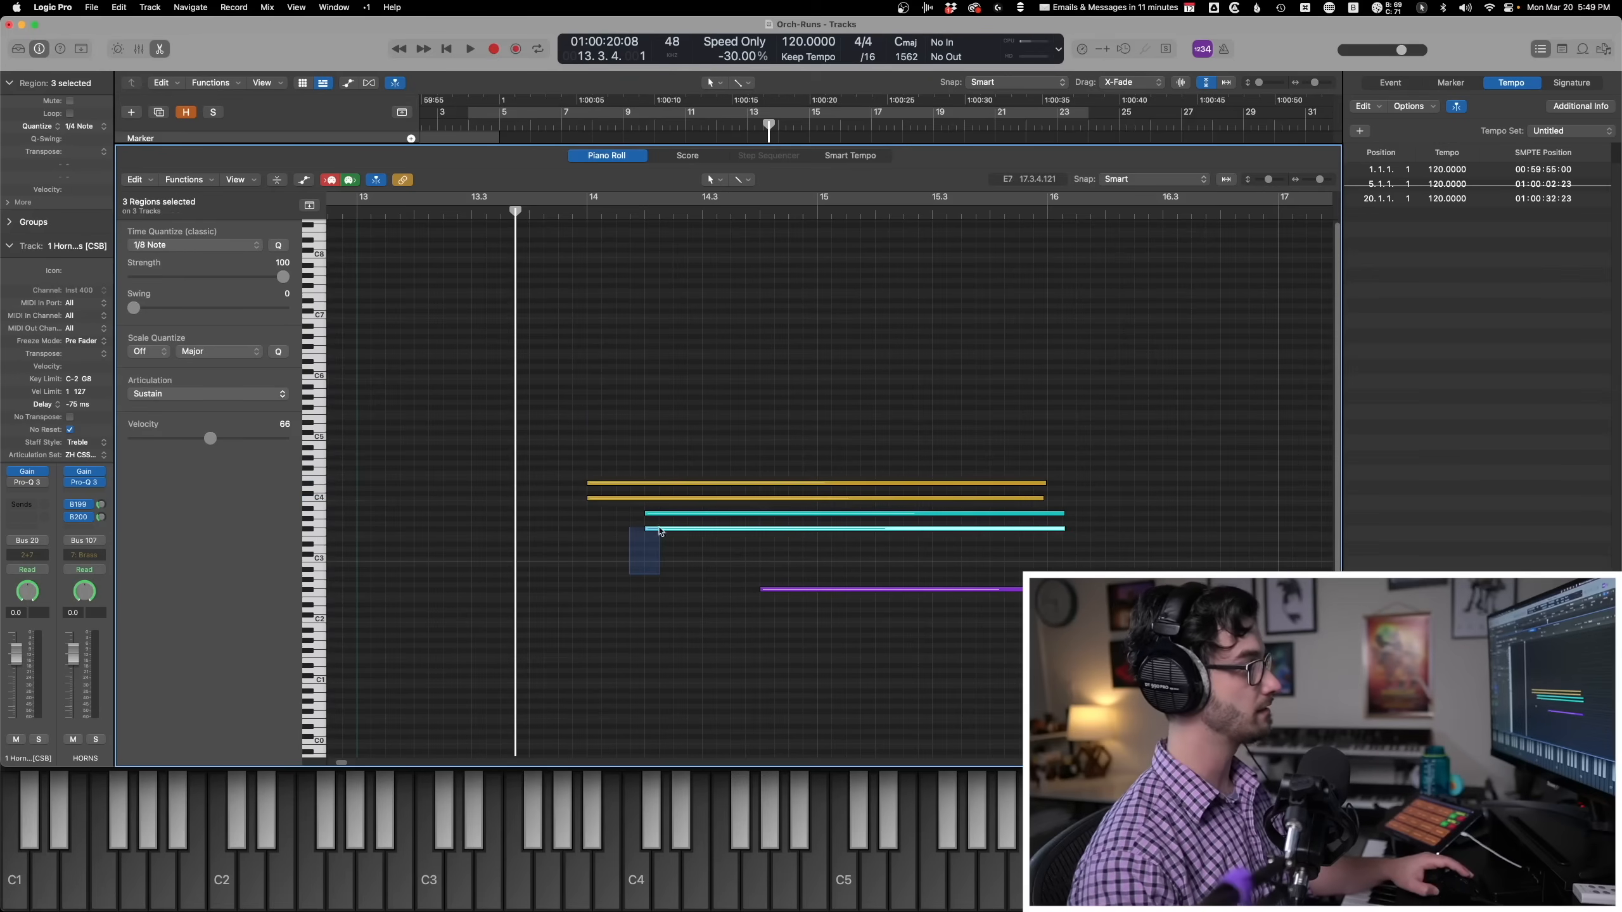
pyautogui.moveTo(730, 568); pyautogui.dragTo(687, 655)
pyautogui.press('s')
pyautogui.press('space')
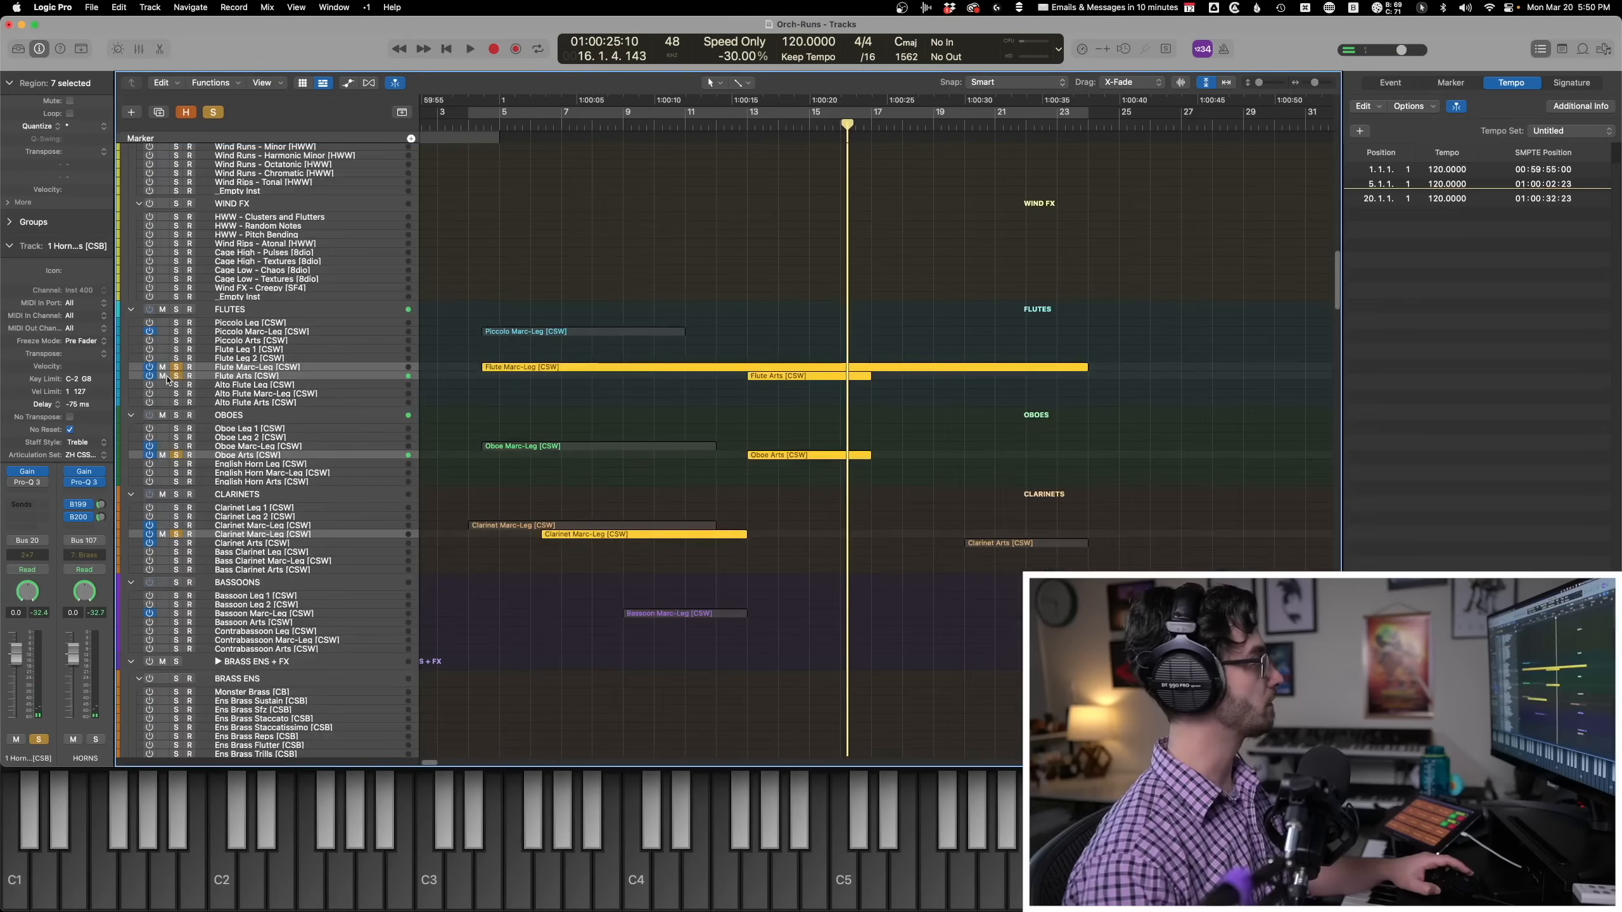
# Clear the wind and brass solos, return the playhead to bar 13, and select the Mark Tree and suspended cymbal regions.
pyautogui.scroll(-5, 591, 452)
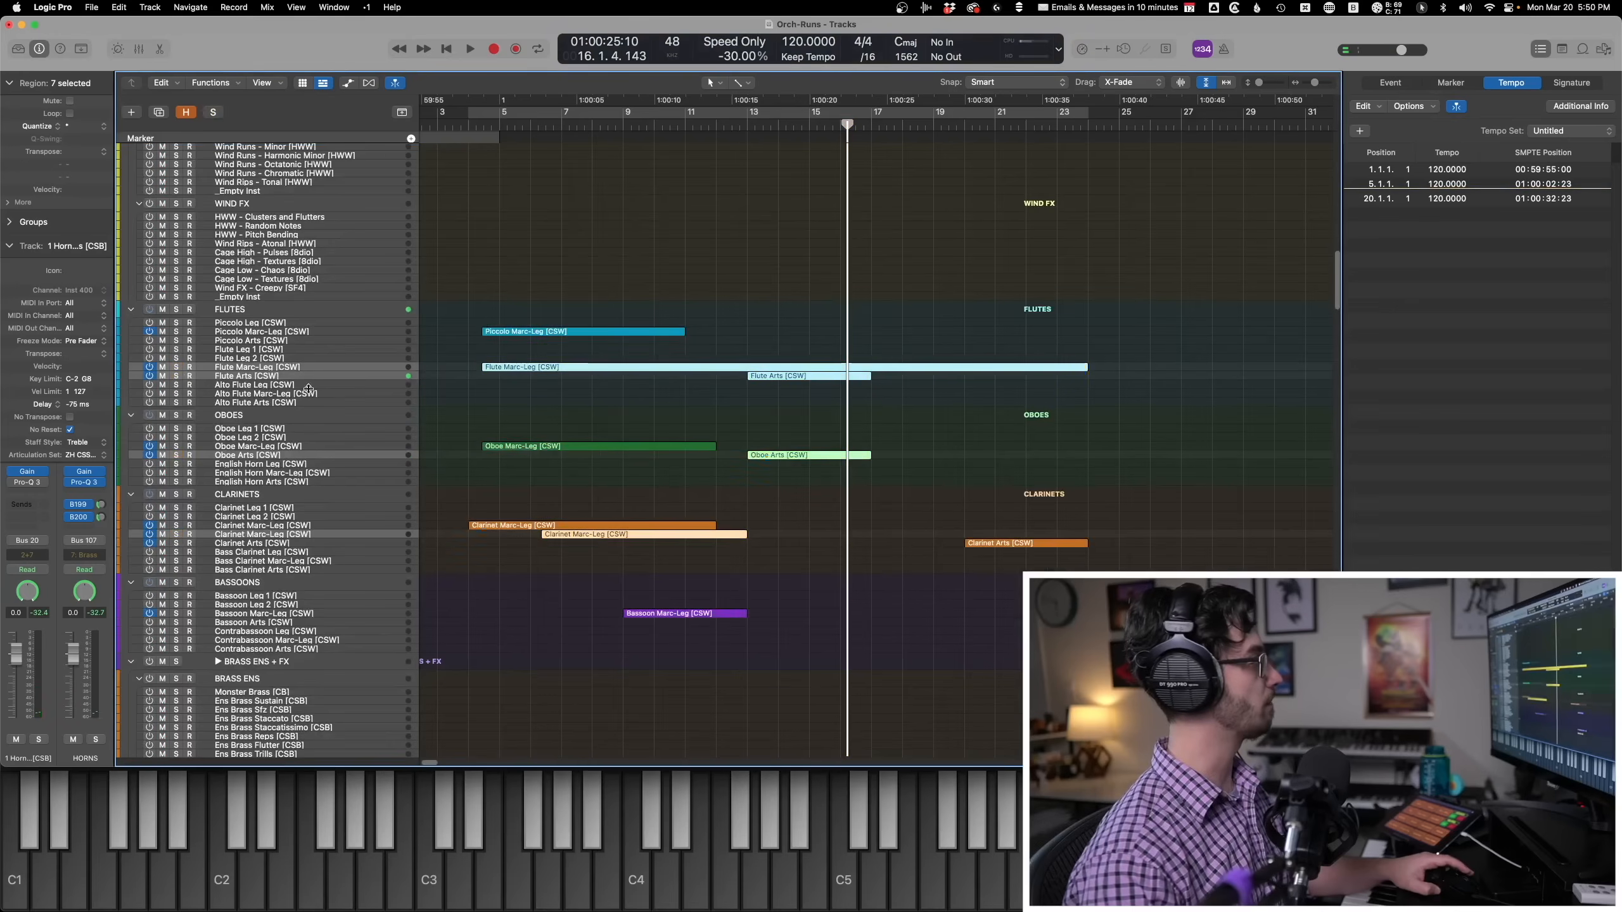
pyautogui.scroll(-4, 665, 323)
pyautogui.press(',')
pyautogui.press(',')
pyautogui.press(',')
pyautogui.press(',')
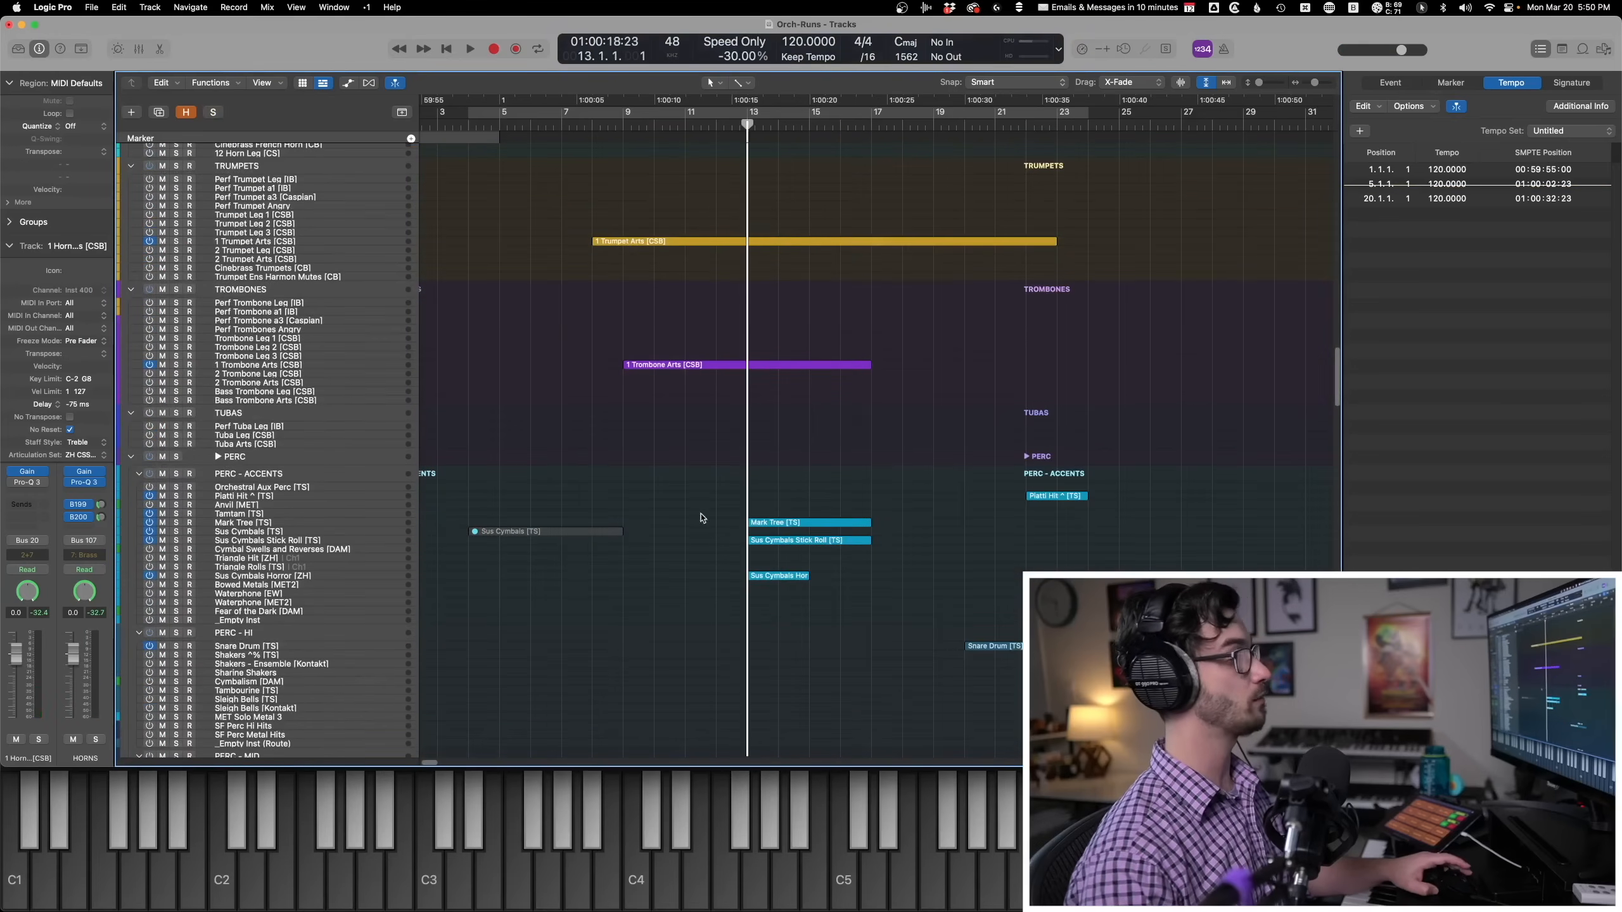
pyautogui.moveTo(746, 516); pyautogui.dragTo(755, 603)
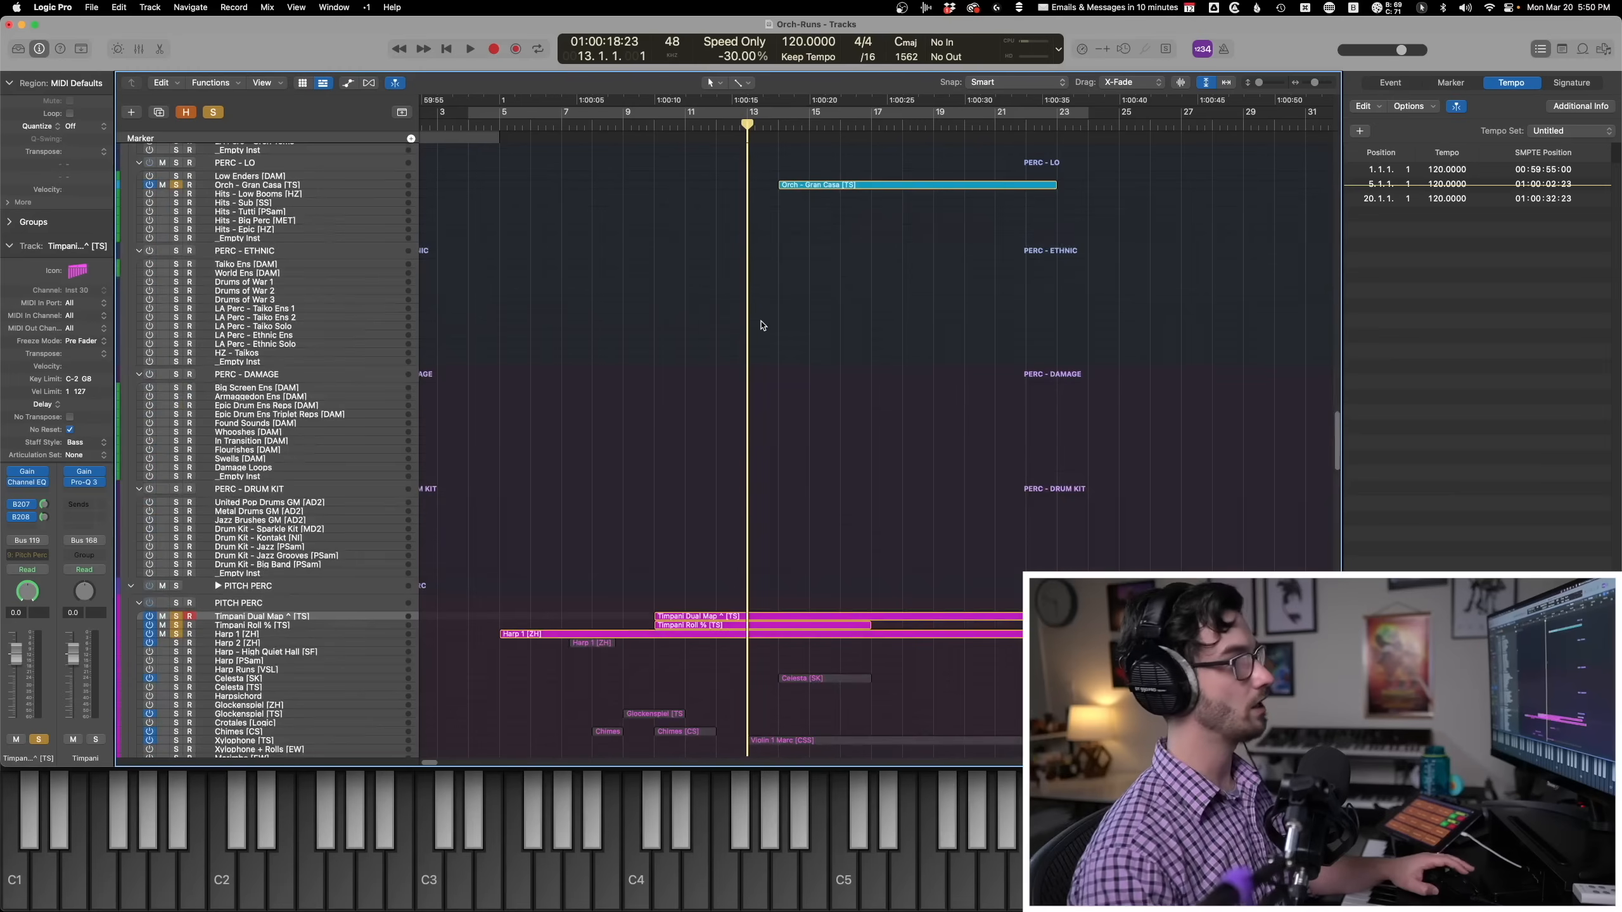
# Select the Gran Casa and Timpani Dual Map regions in turn, and examine the Harp 1 notes in the Piano Roll.
pyautogui.click(808, 185)
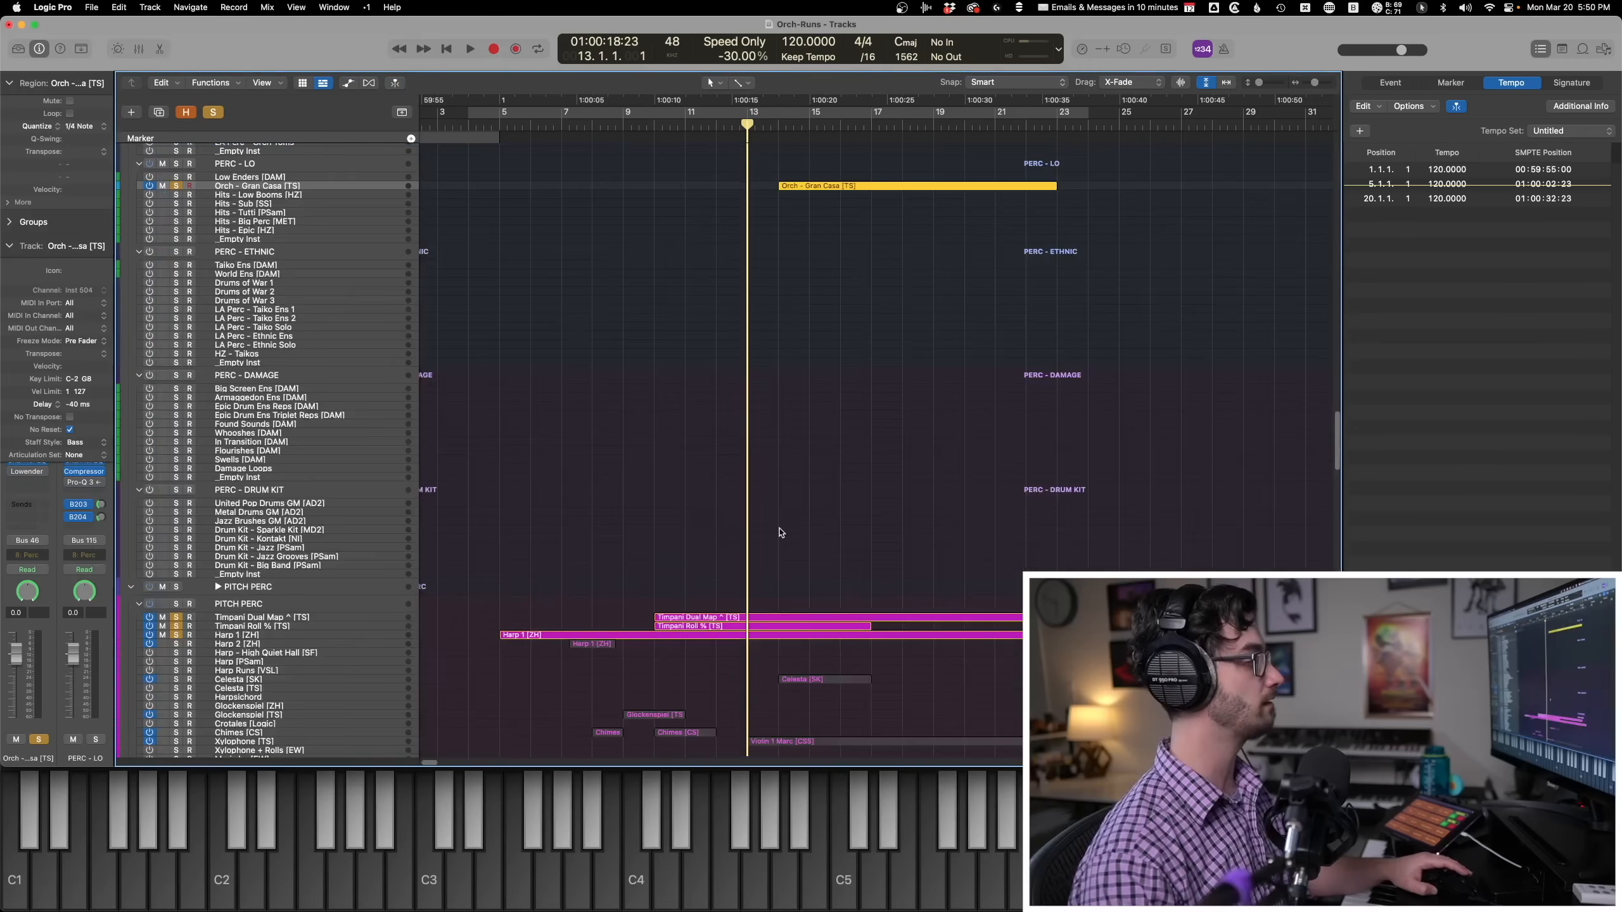
pyautogui.scroll(-5, 780, 532)
pyautogui.click(764, 401)
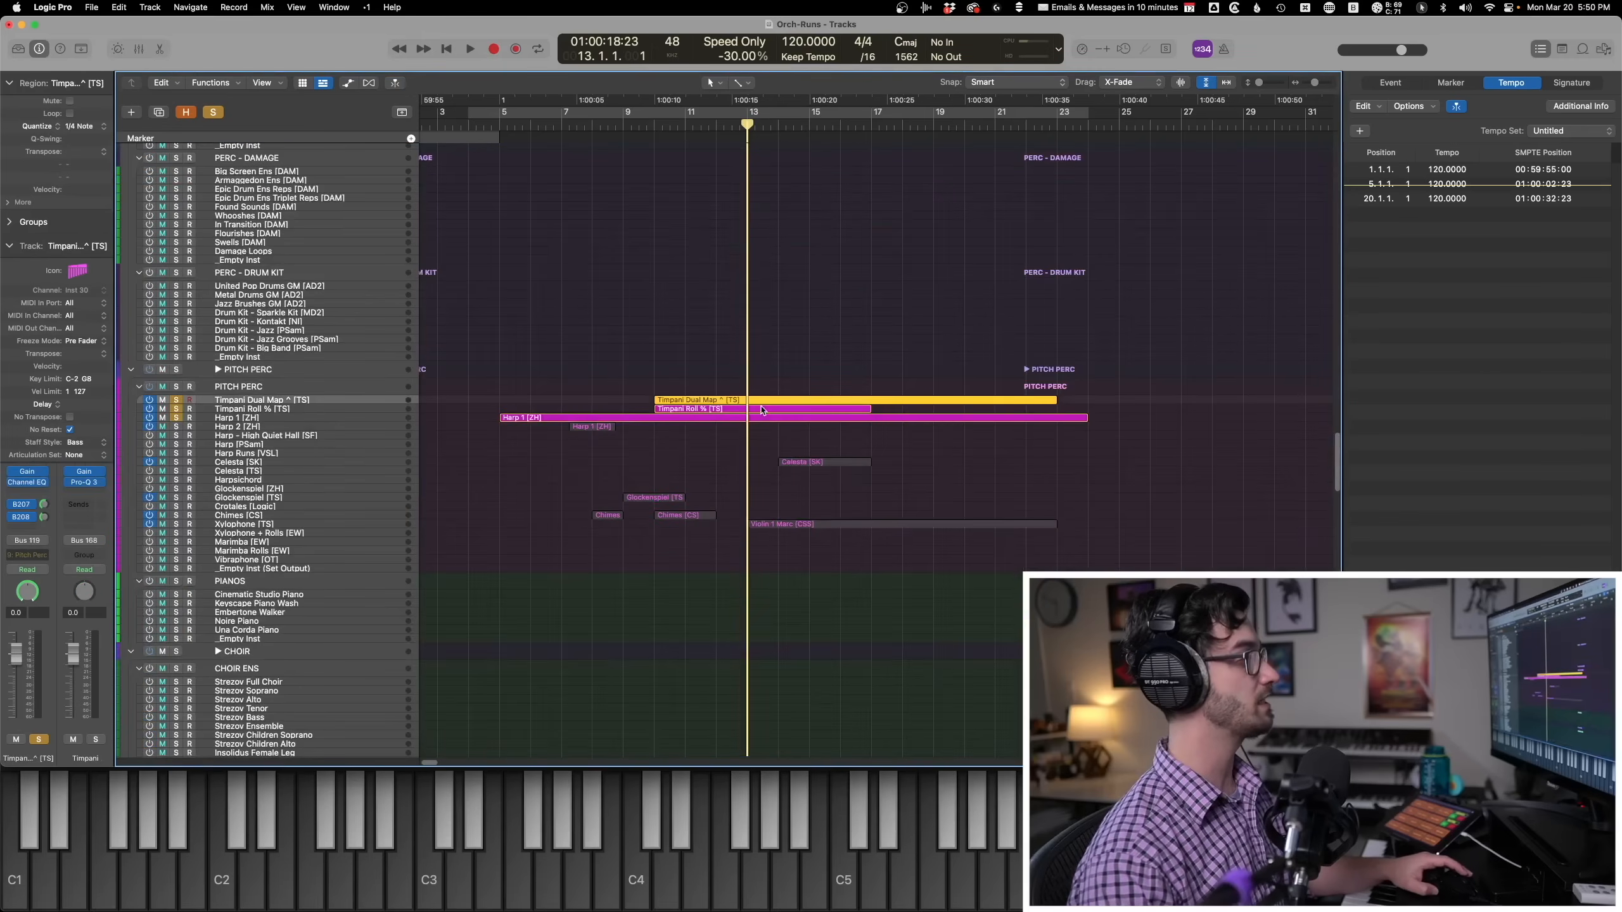
pyautogui.doubleClick(751, 418)
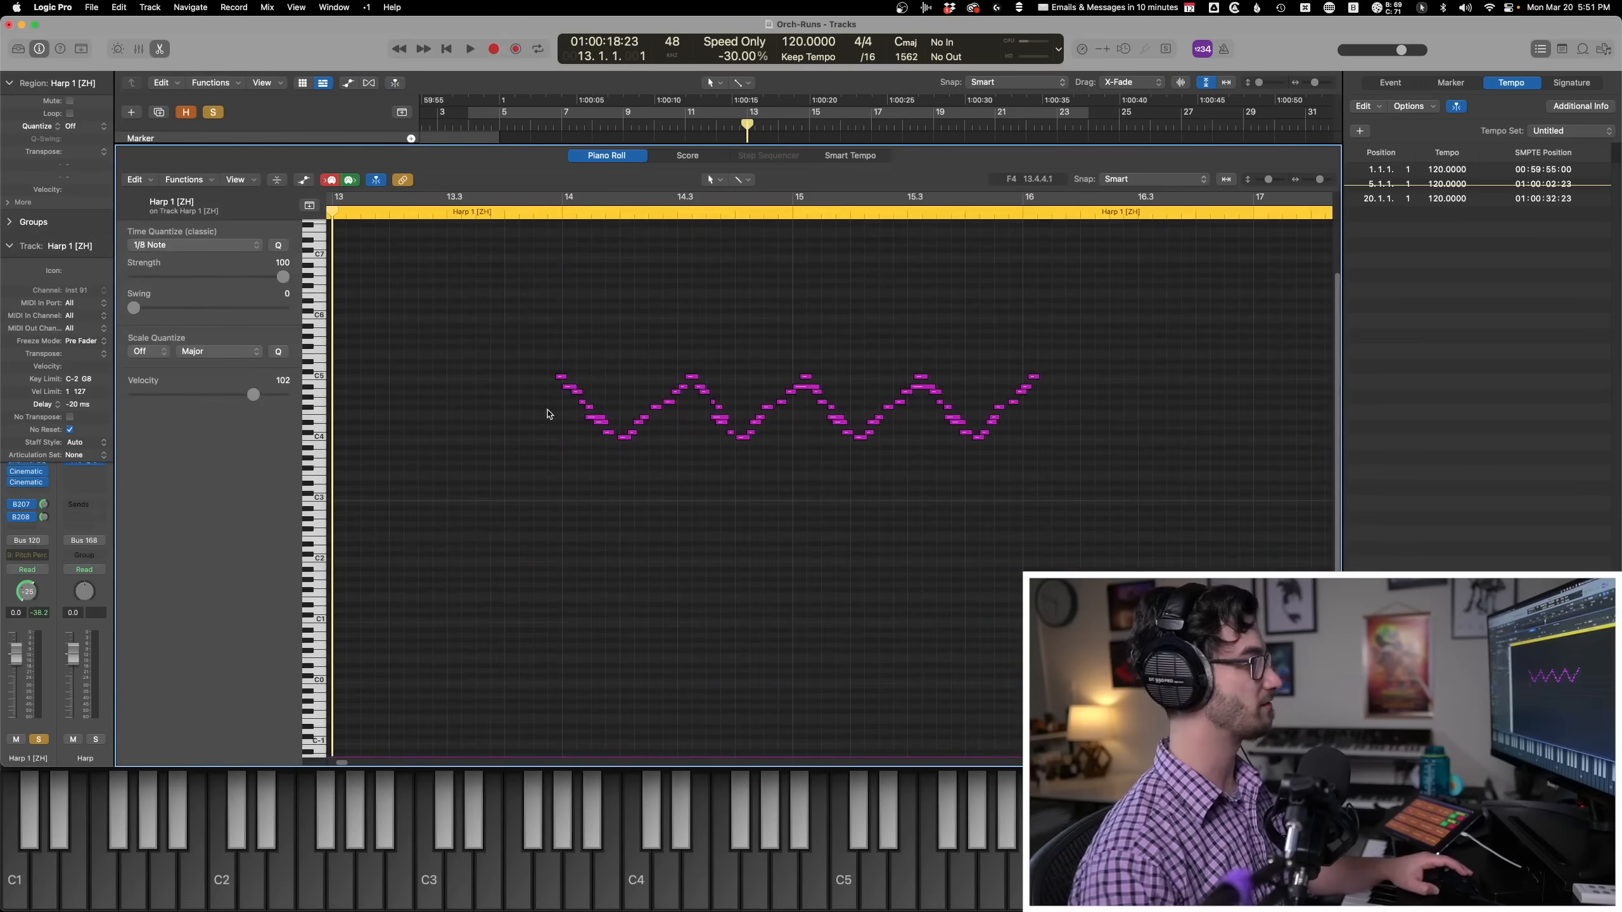
pyautogui.press('p')
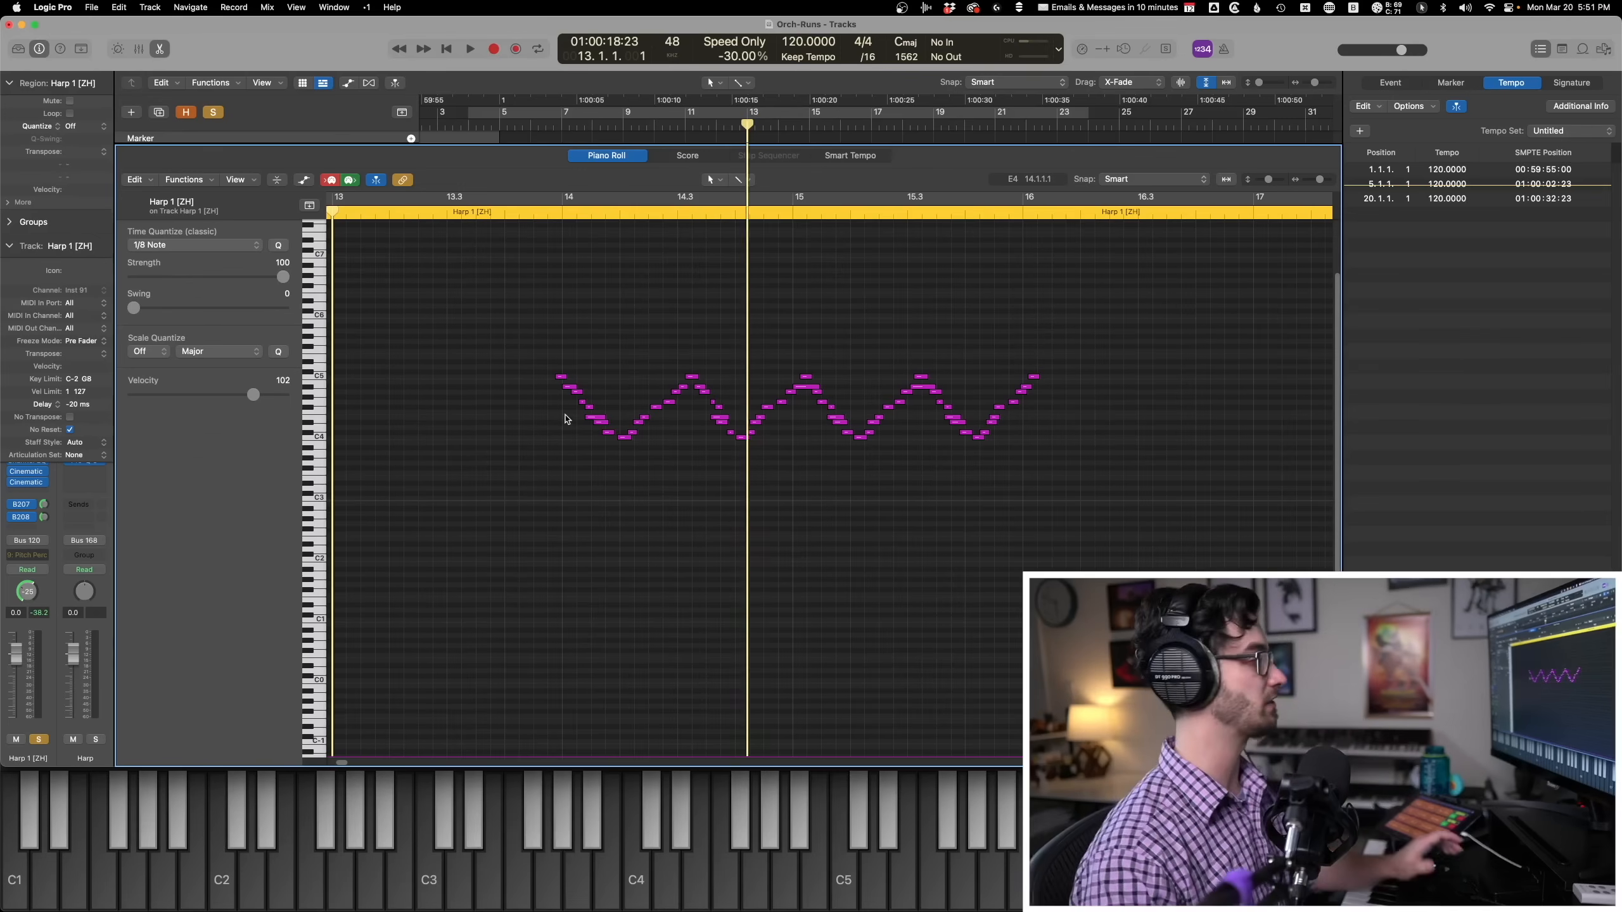
# Examine the Celesta region's ascending notes in the Piano Roll and clear all track solos.
pyautogui.click(211, 462)
pyautogui.click(176, 462)
pyautogui.press('p')
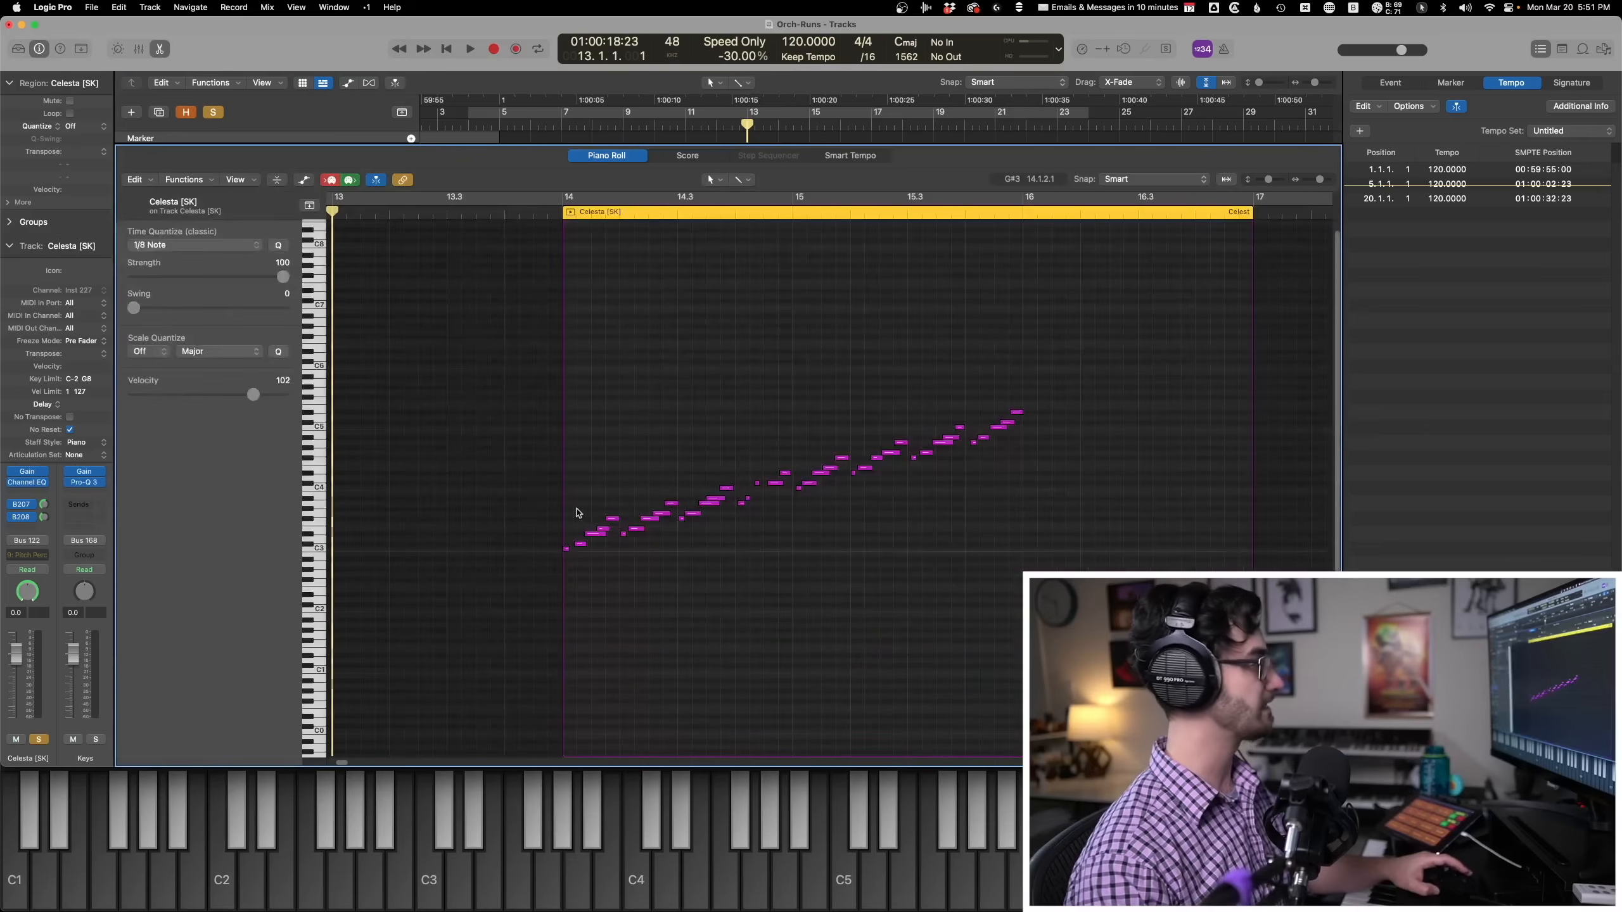
pyautogui.press('p')
pyautogui.keyDown('alt'); pyautogui.click(177, 463); pyautogui.keyUp('alt')
pyautogui.click(814, 481)
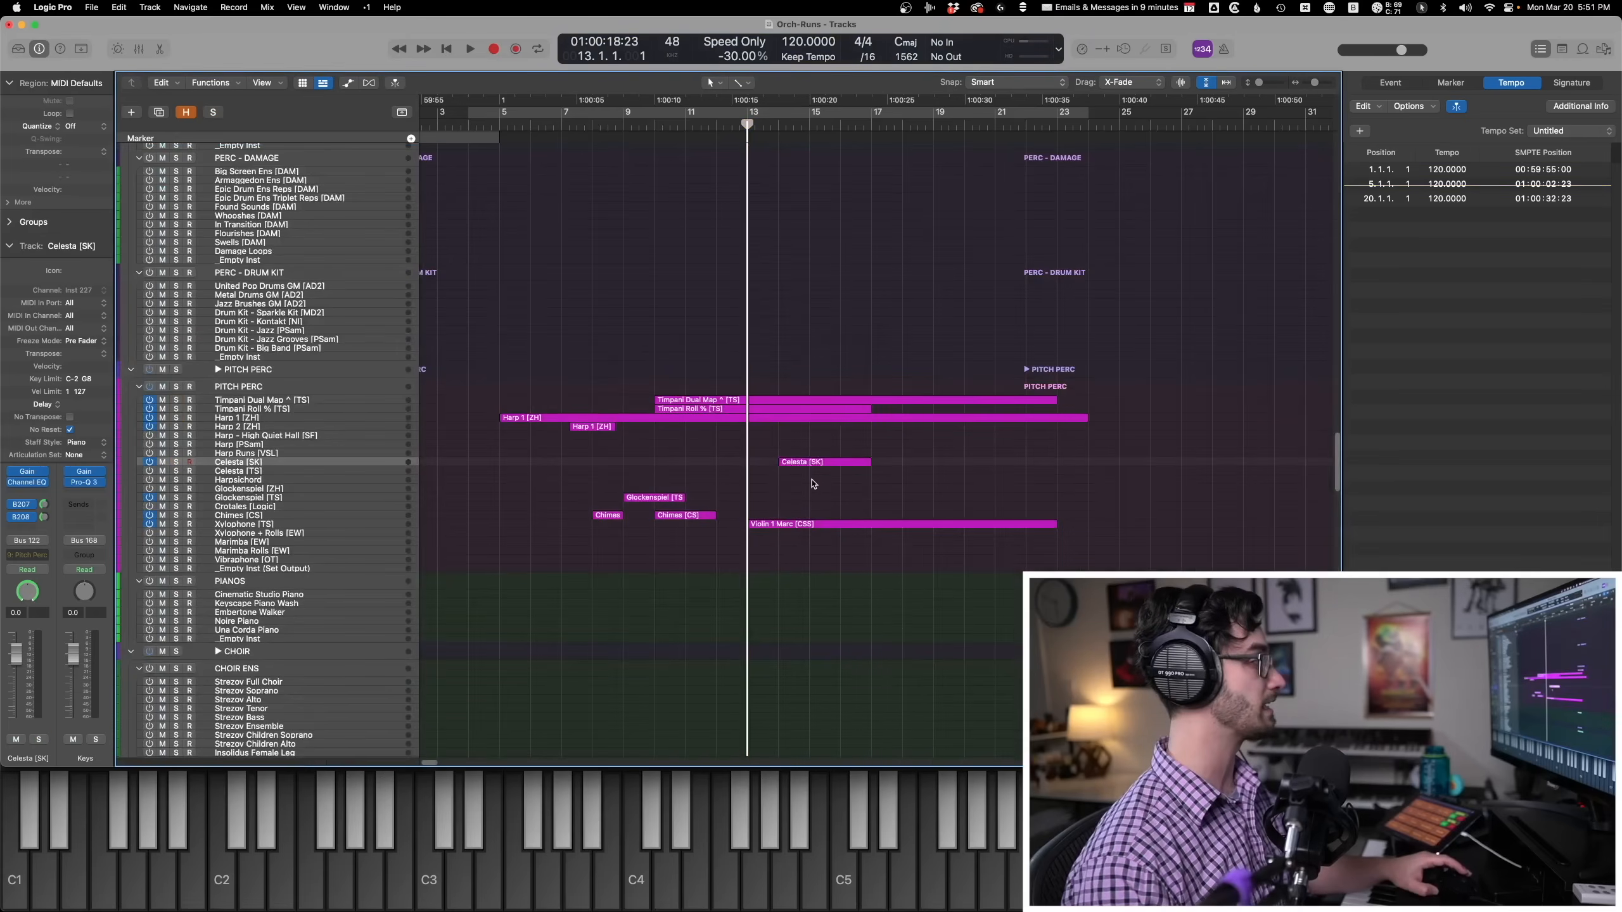
# Solo the Celesta region, play its ascending run in the Piano Roll, and return the playhead to bar 13 with the solo off.
pyautogui.click(798, 463)
pyautogui.press('s')
pyautogui.hotkey('shift', 'space')
pyautogui.press('p')
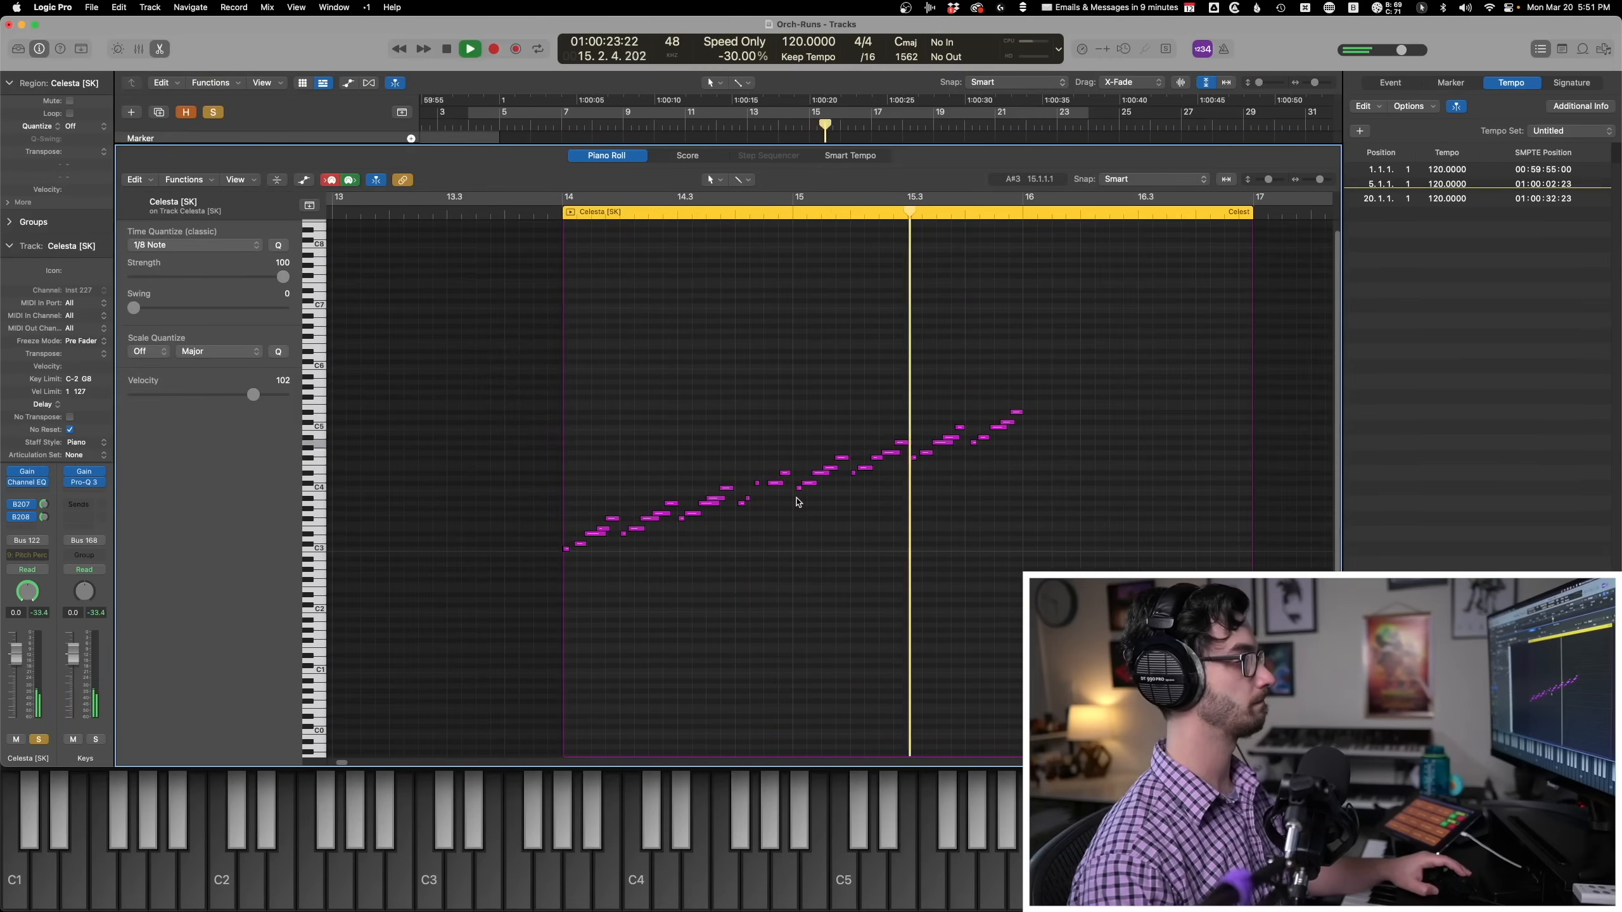
pyautogui.press('space')
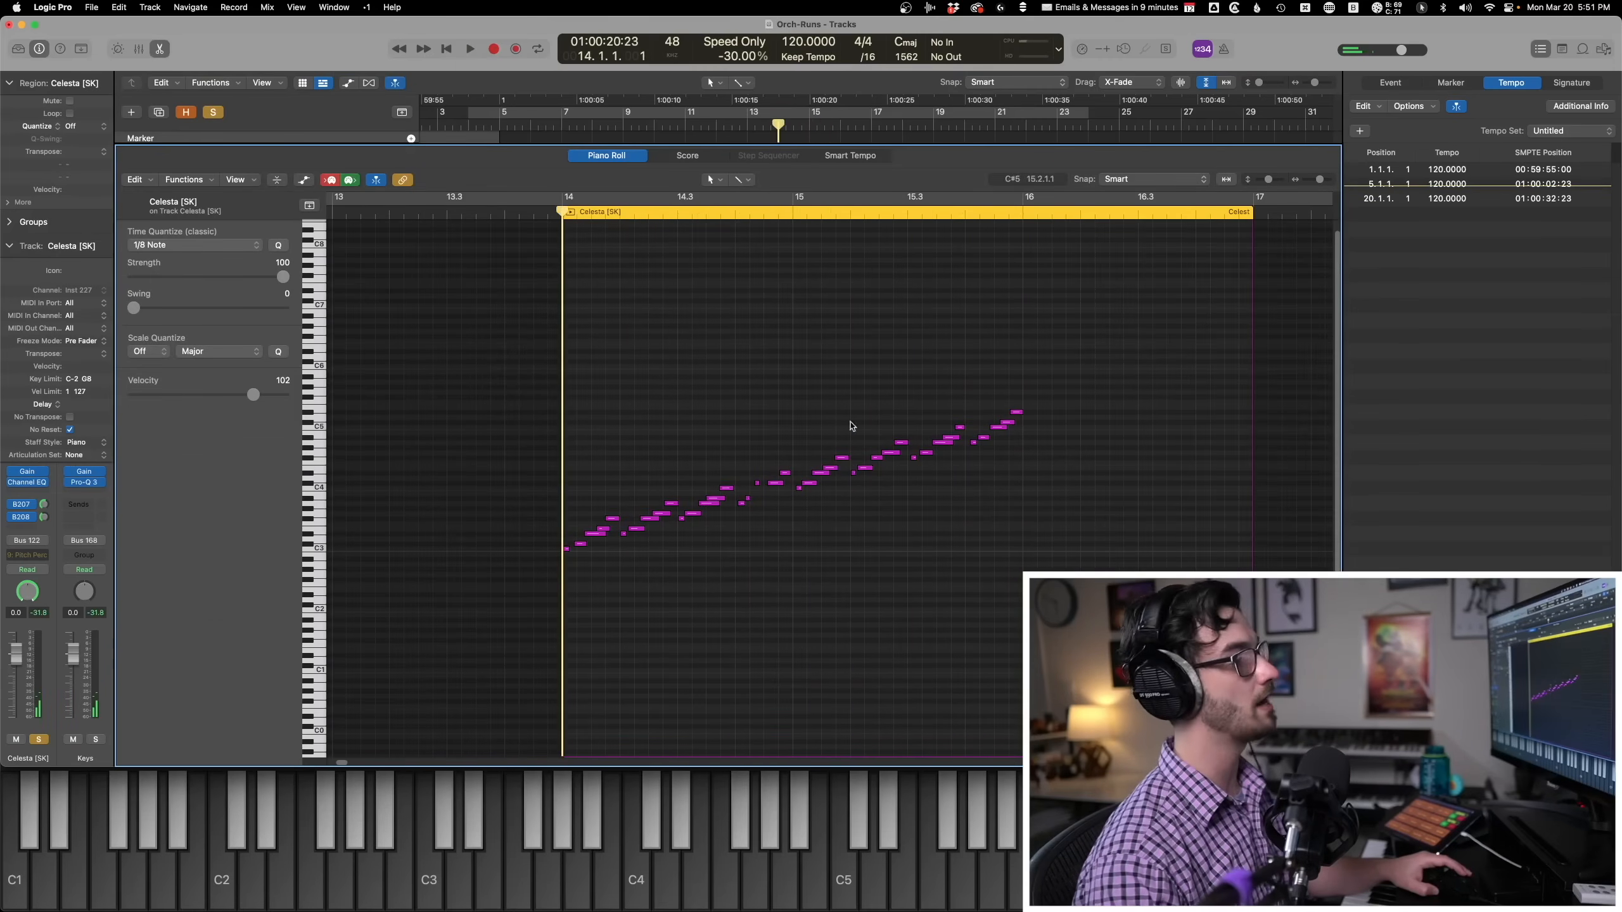
pyautogui.press('p')
pyautogui.press(',')
pyautogui.click(677, 503)
pyautogui.press('s')
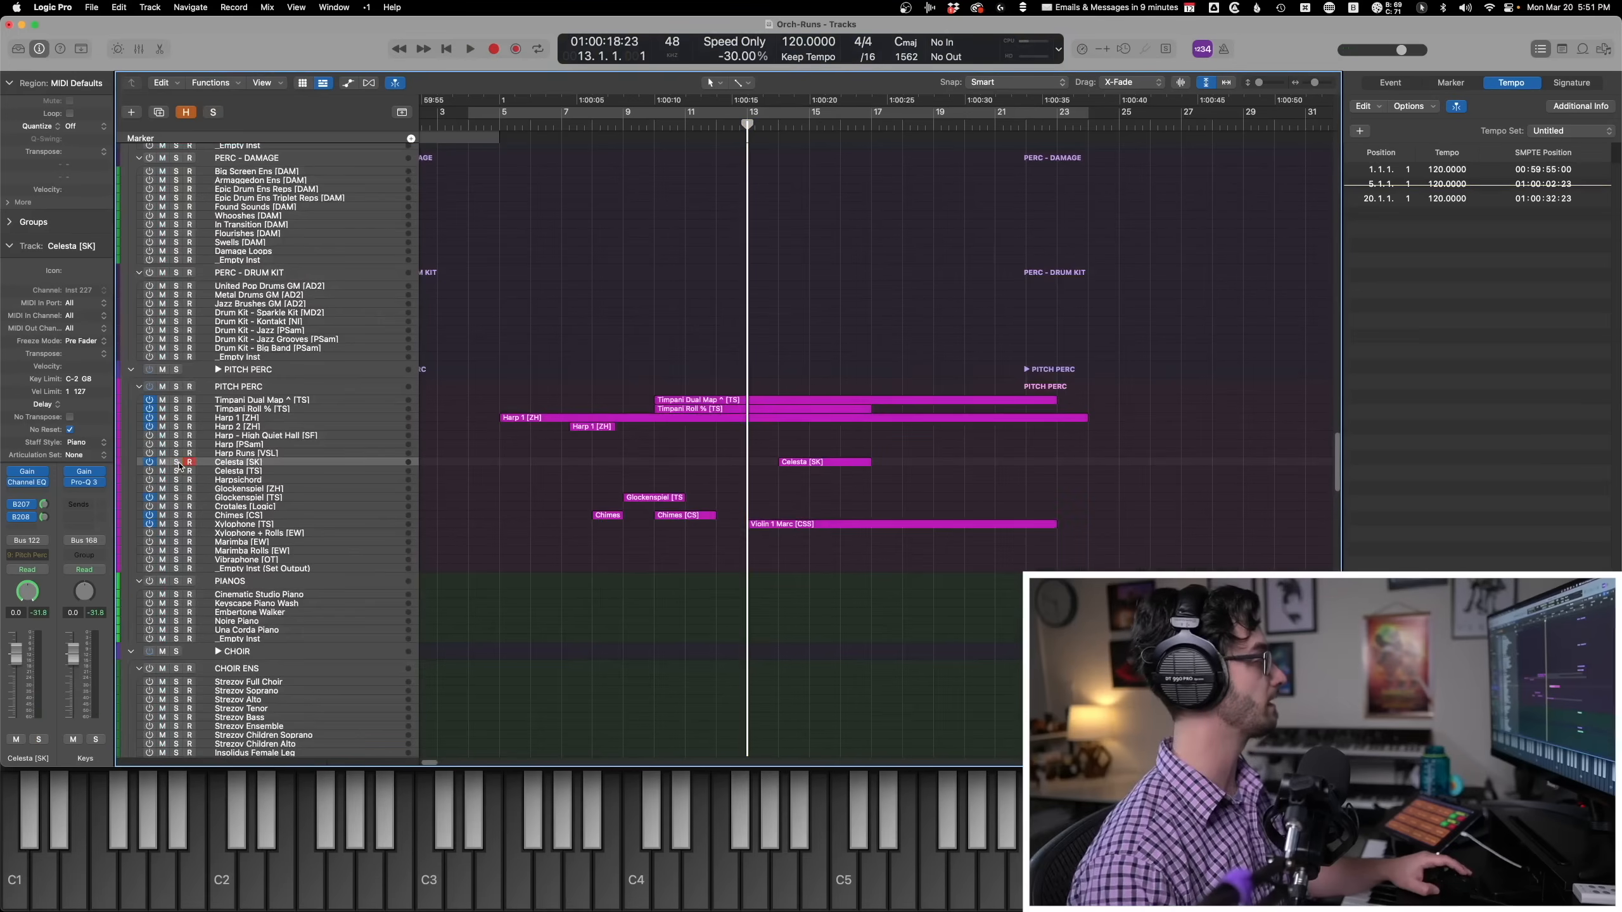
# Solo the region on the Xylophone track and play its short ascending figure leading into bar 16 in the Piano Roll.
pyautogui.click(812, 524)
pyautogui.press('s')
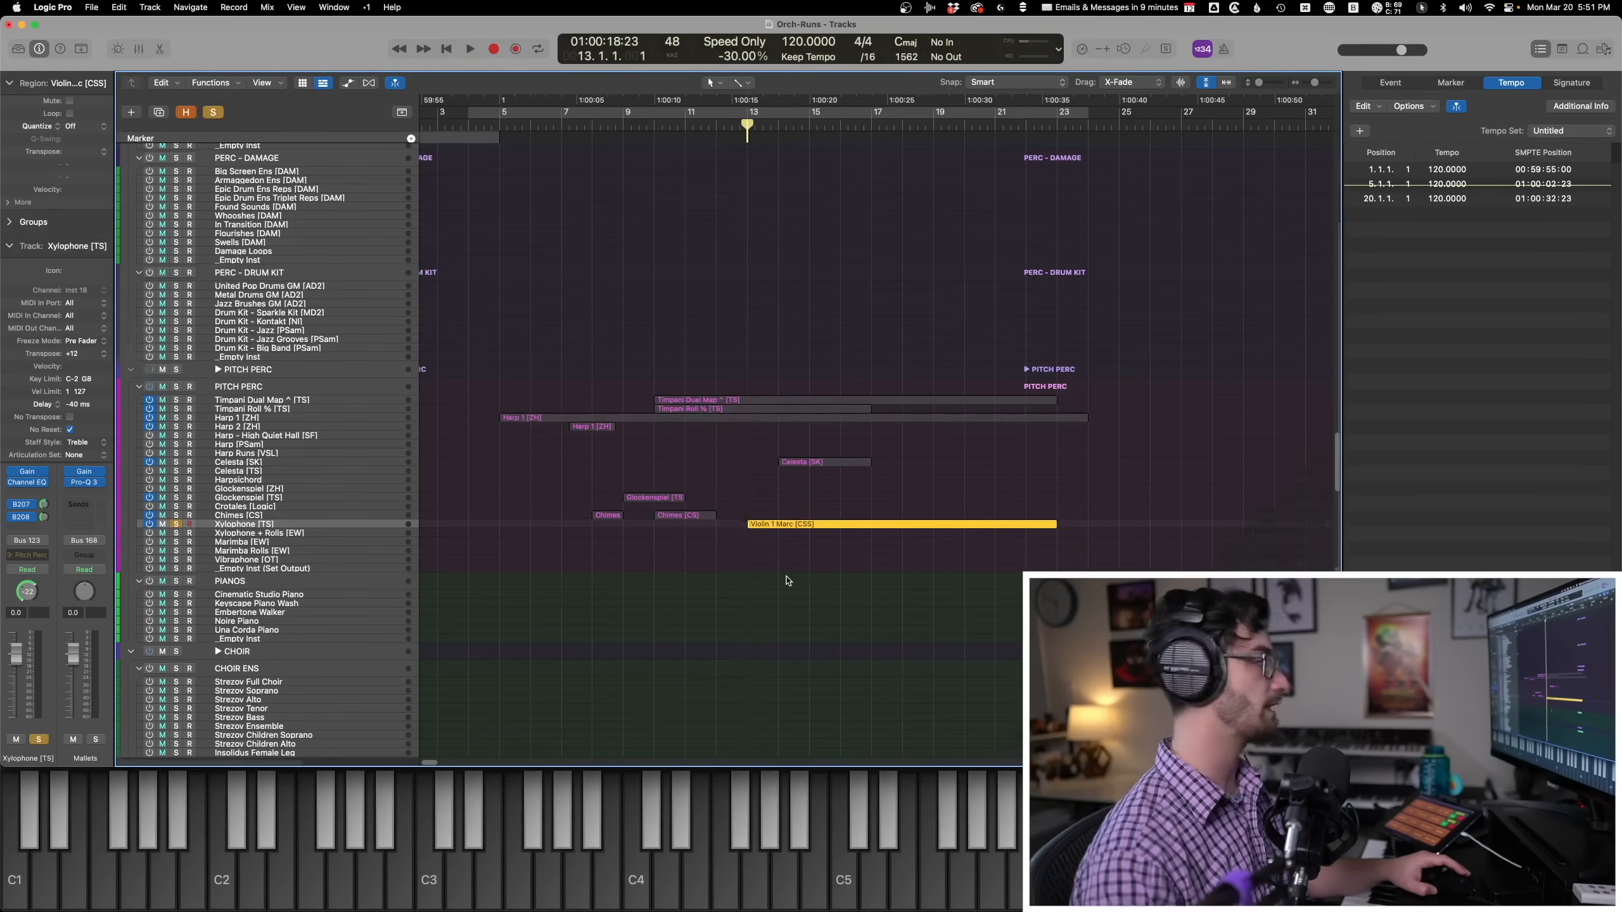
pyautogui.press('p')
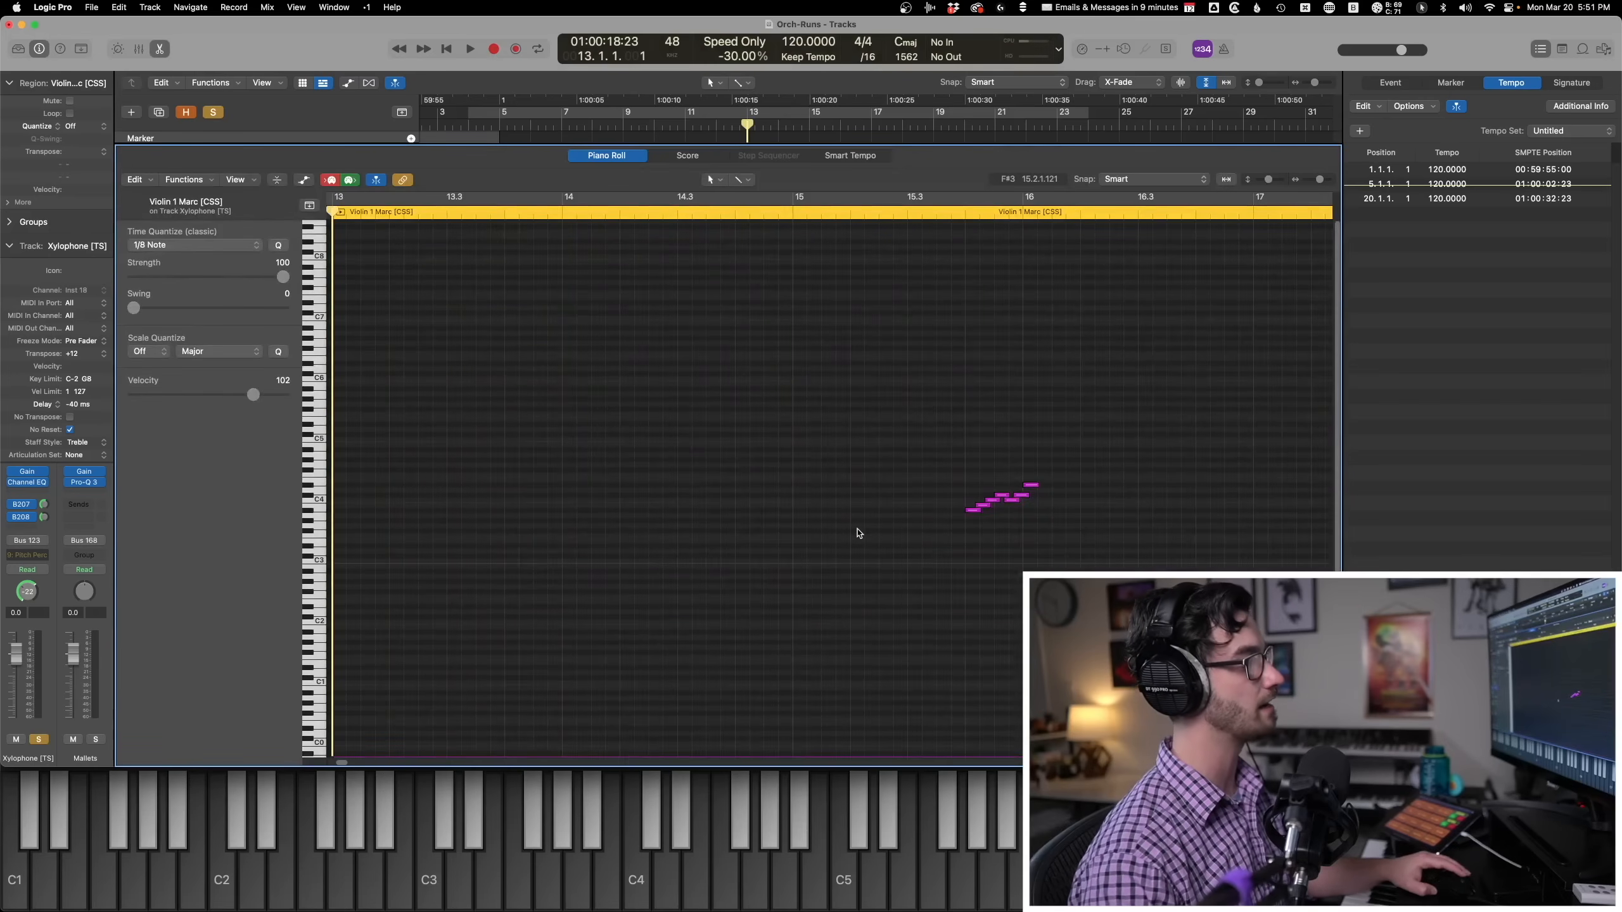
pyautogui.press('space')
pyautogui.press('p')
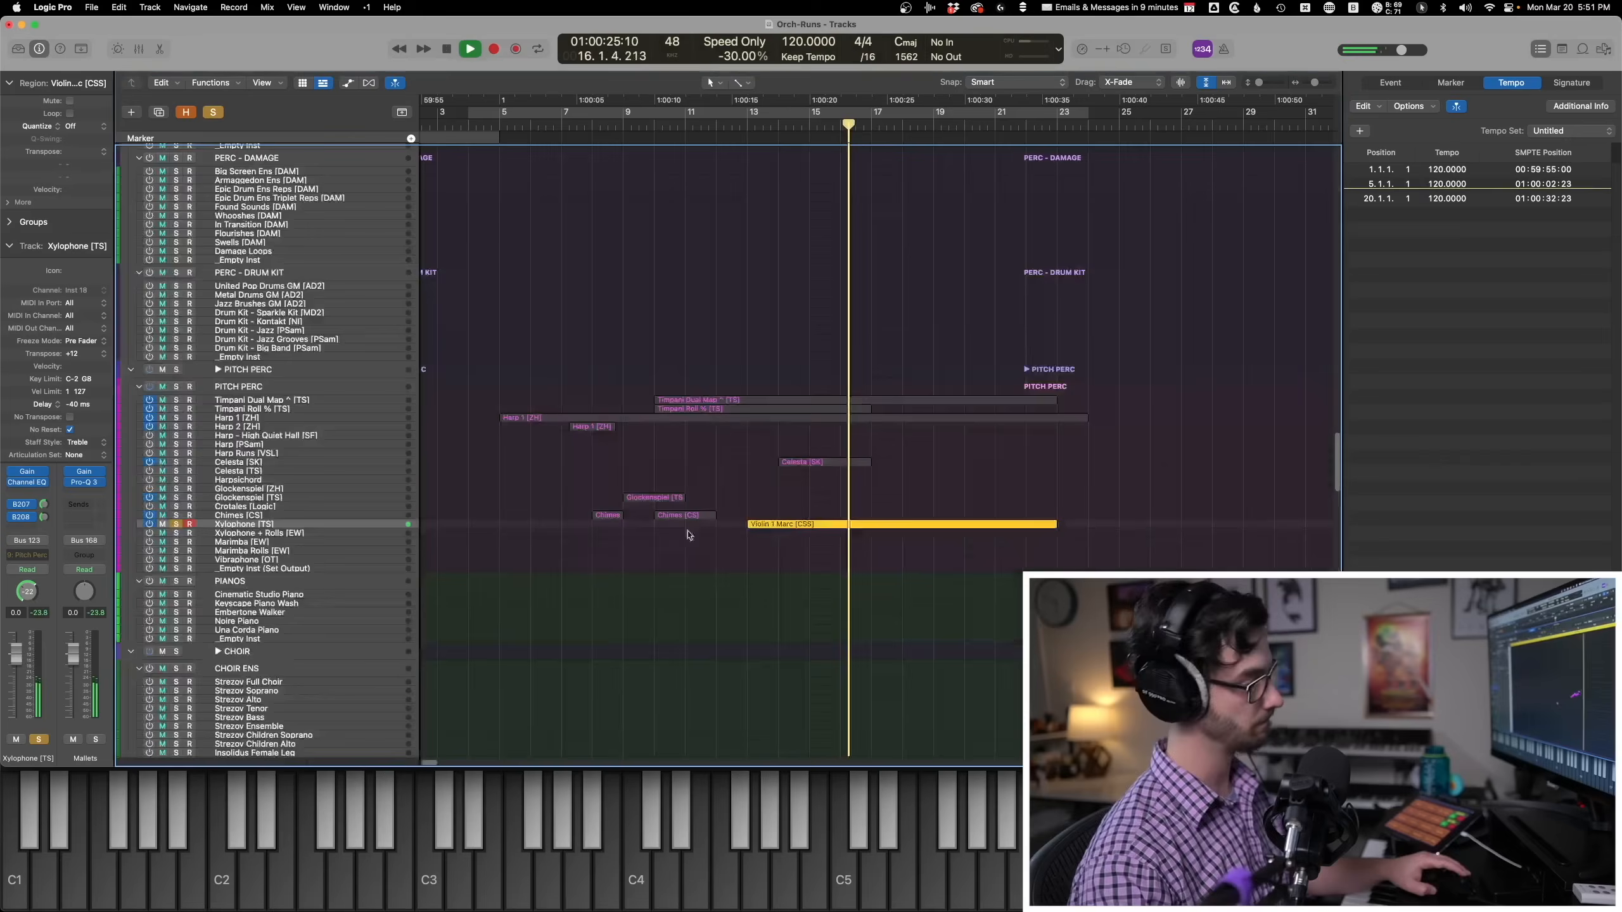
# Solo the nine pitched percussion, harp, gran casa, cymbal and mark tree regions together and play them in the Piano Roll from bar 13.
pyautogui.scroll(-10, 597, 497)
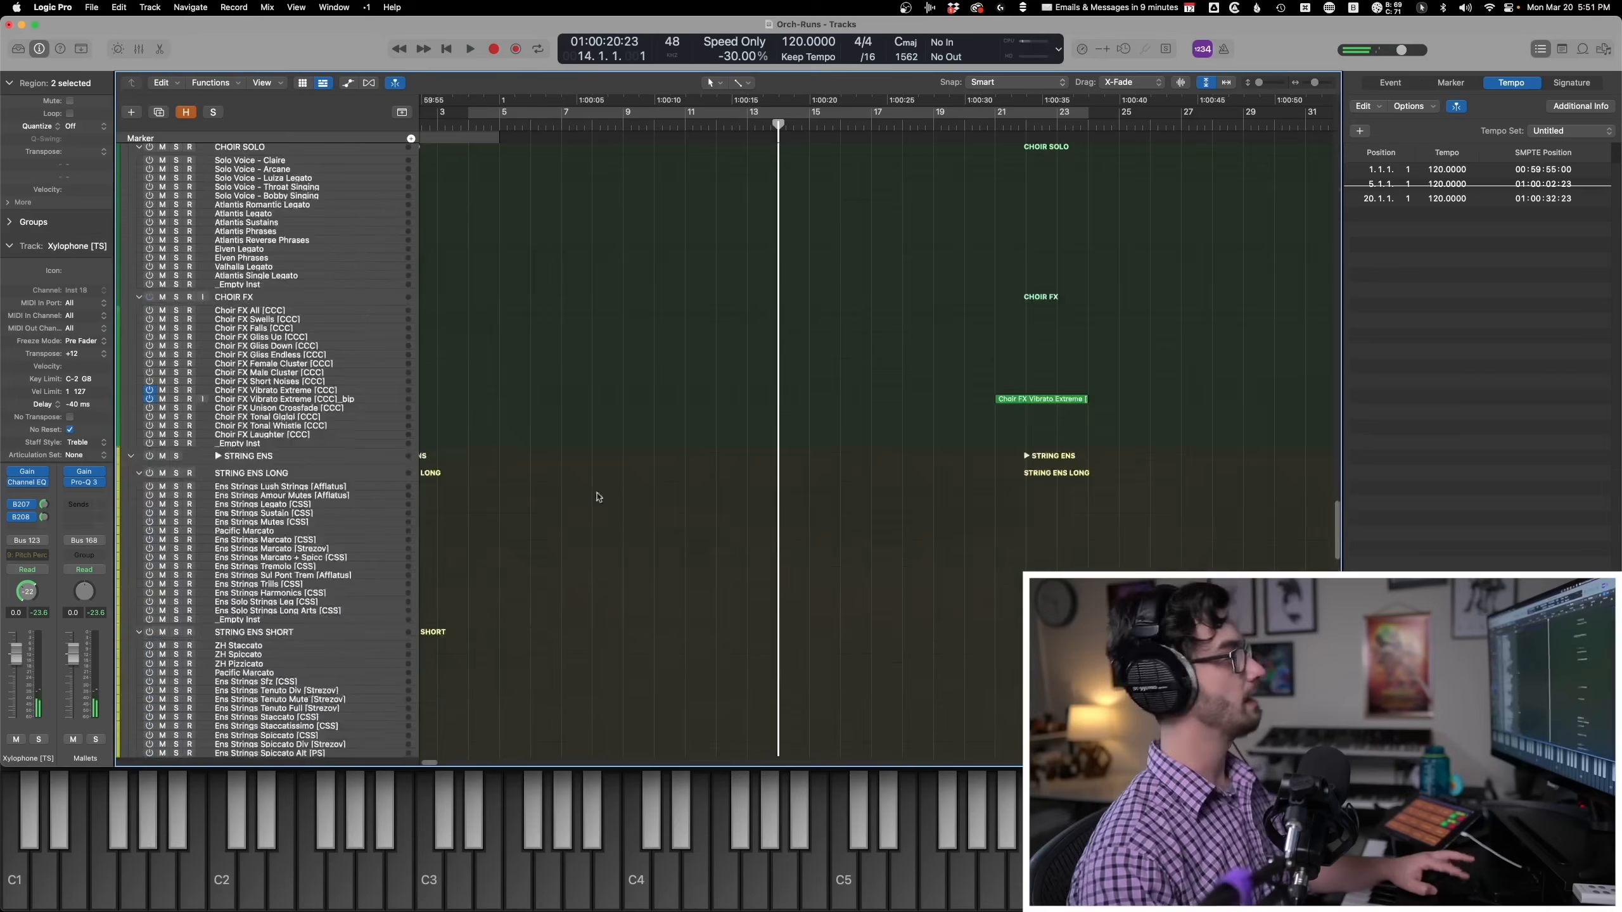
pyautogui.scroll(14, 605, 546)
pyautogui.scroll(-2, 879, 660)
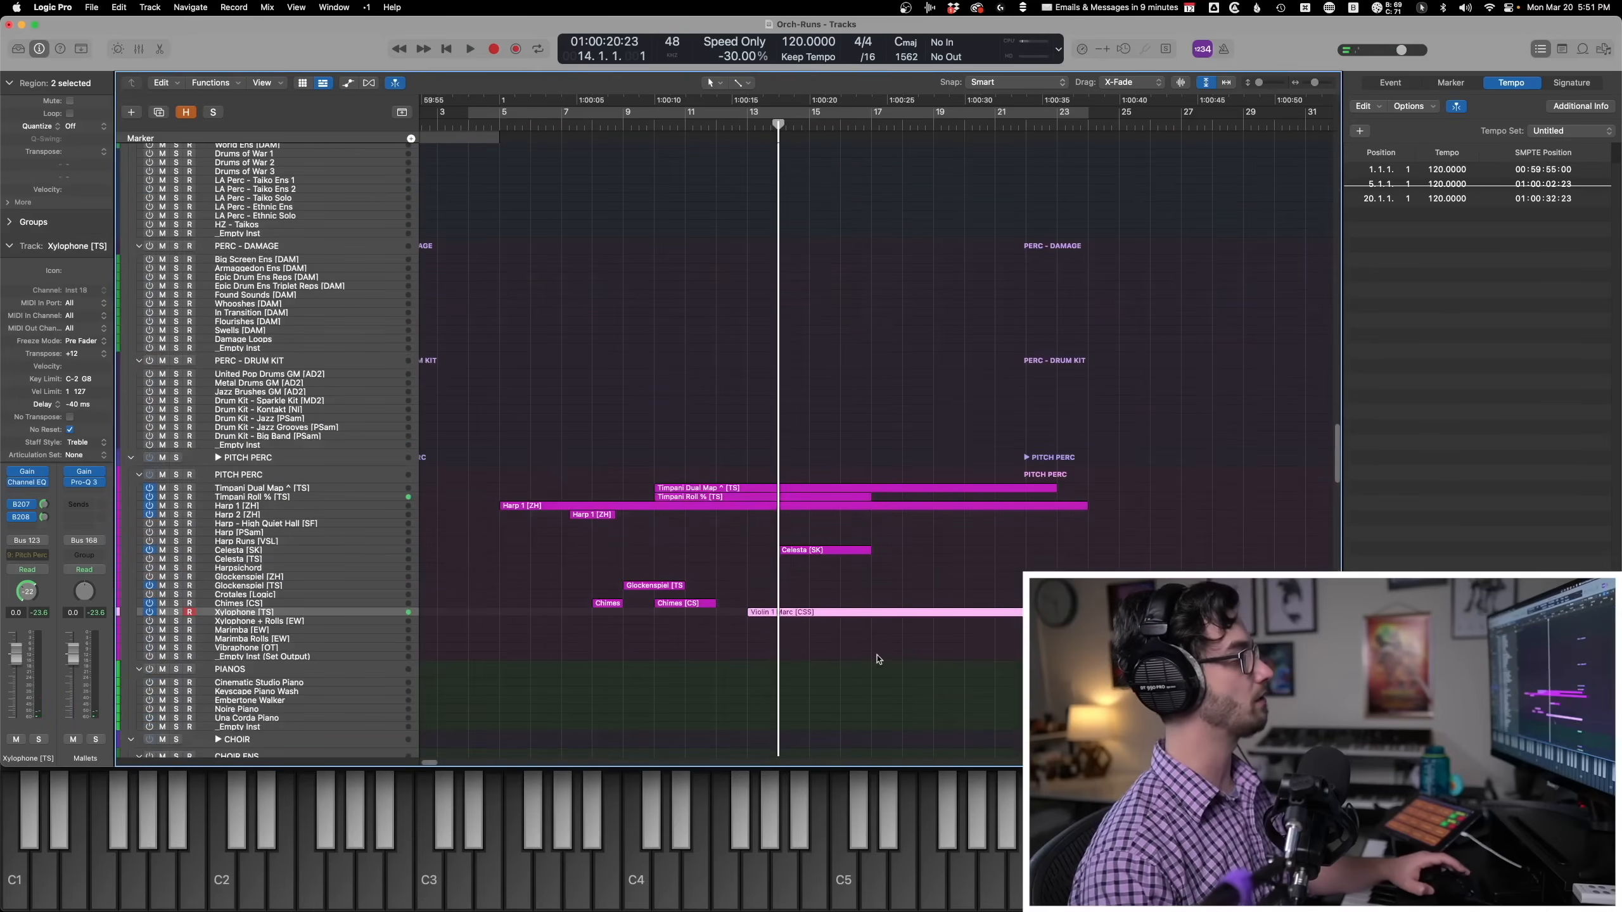
pyautogui.moveTo(879, 660); pyautogui.dragTo(756, 459)
pyautogui.scroll(8, 724, 427)
pyautogui.moveTo(861, 584); pyautogui.dragTo(722, 160)
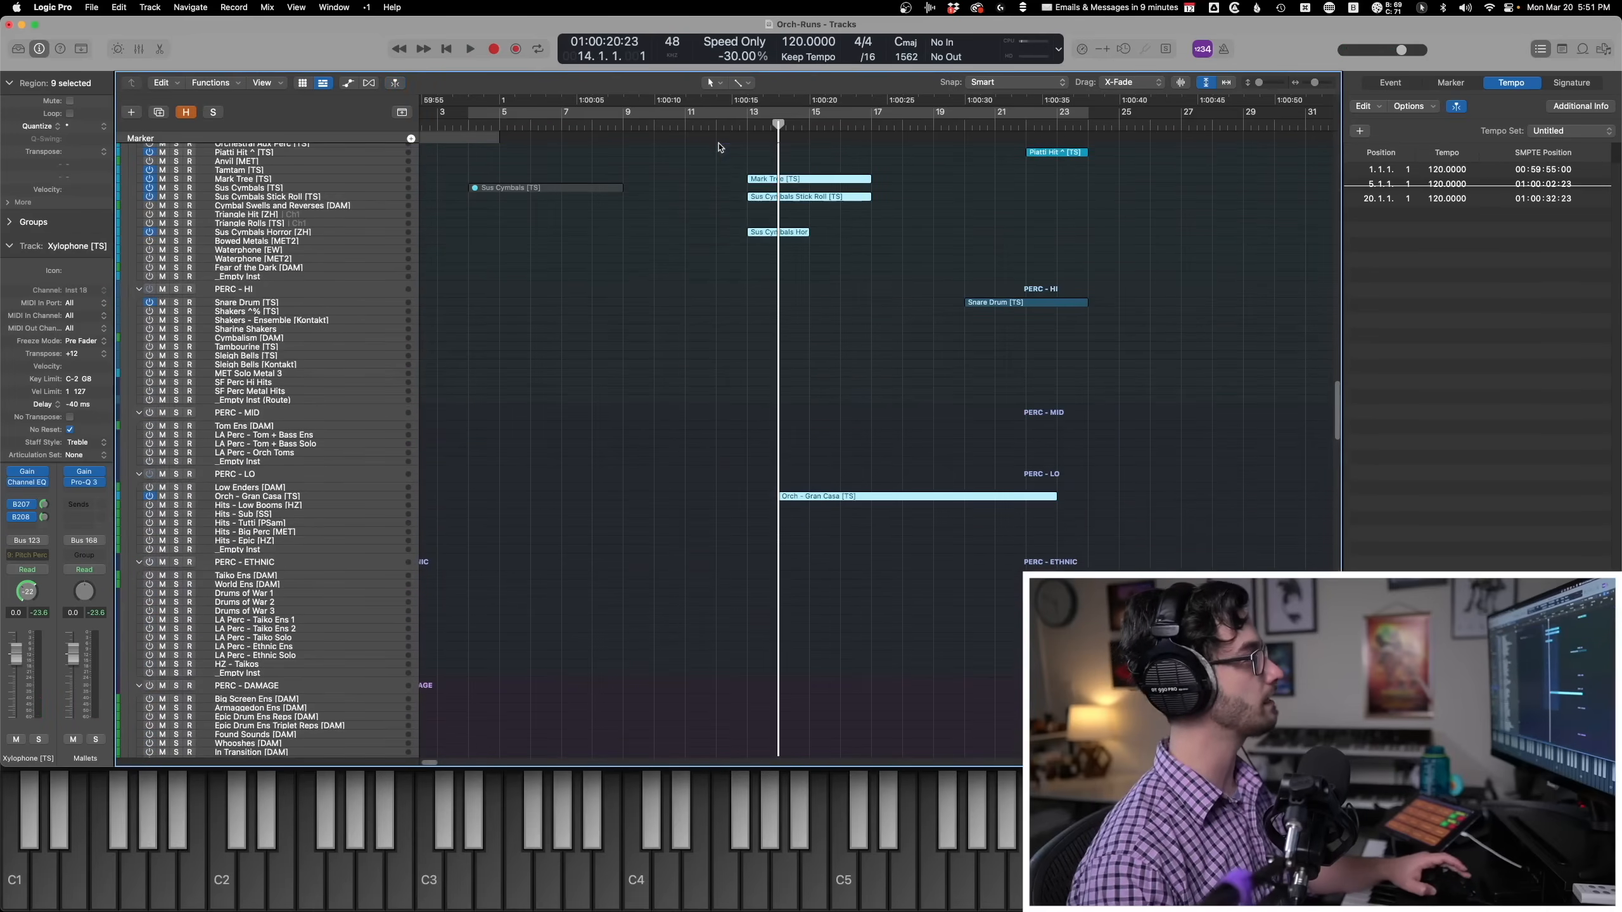
pyautogui.press('s')
pyautogui.press(',')
pyautogui.press('p')
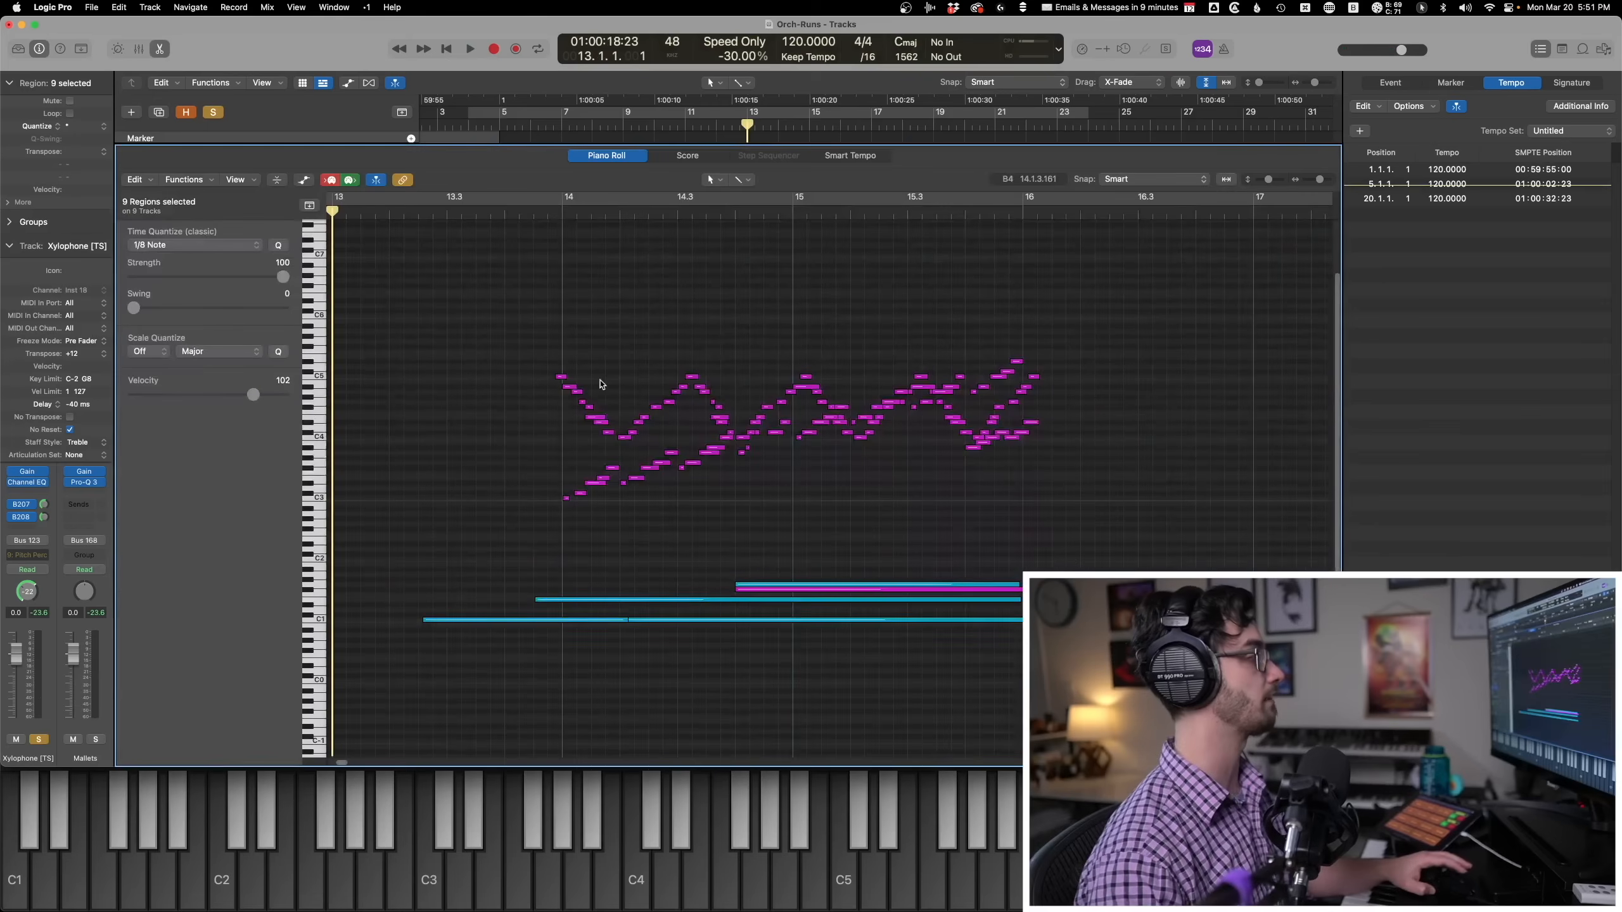
pyautogui.press('space')
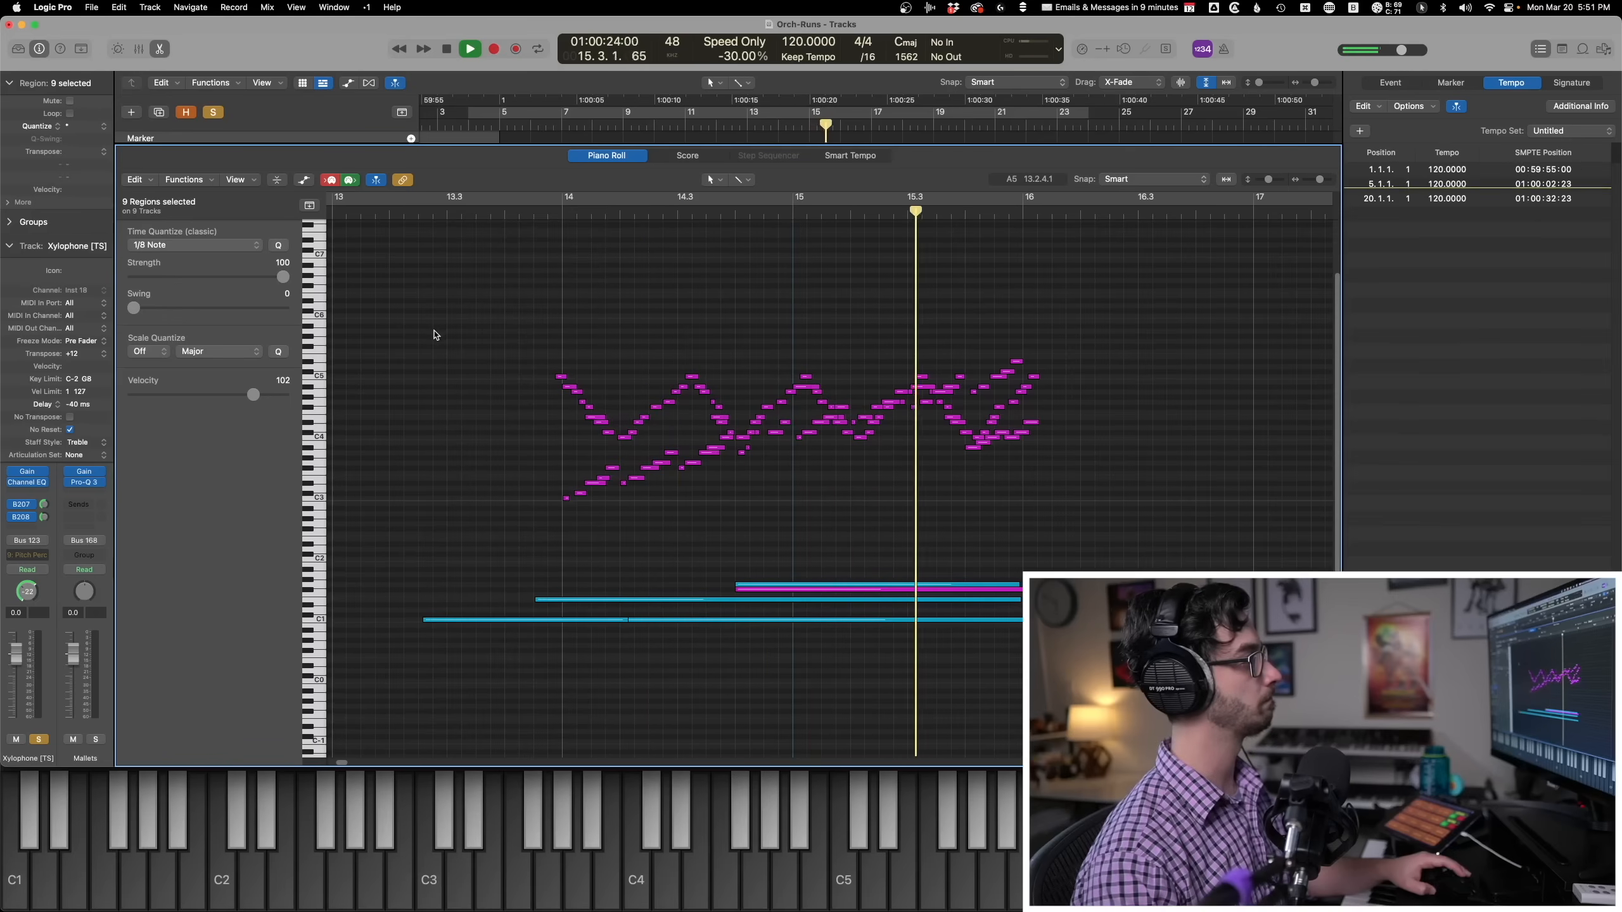
# Stop playback, examine the Harp 1 region's runs in the Piano Roll, and move the playhead to bar 14.
pyautogui.press('space')
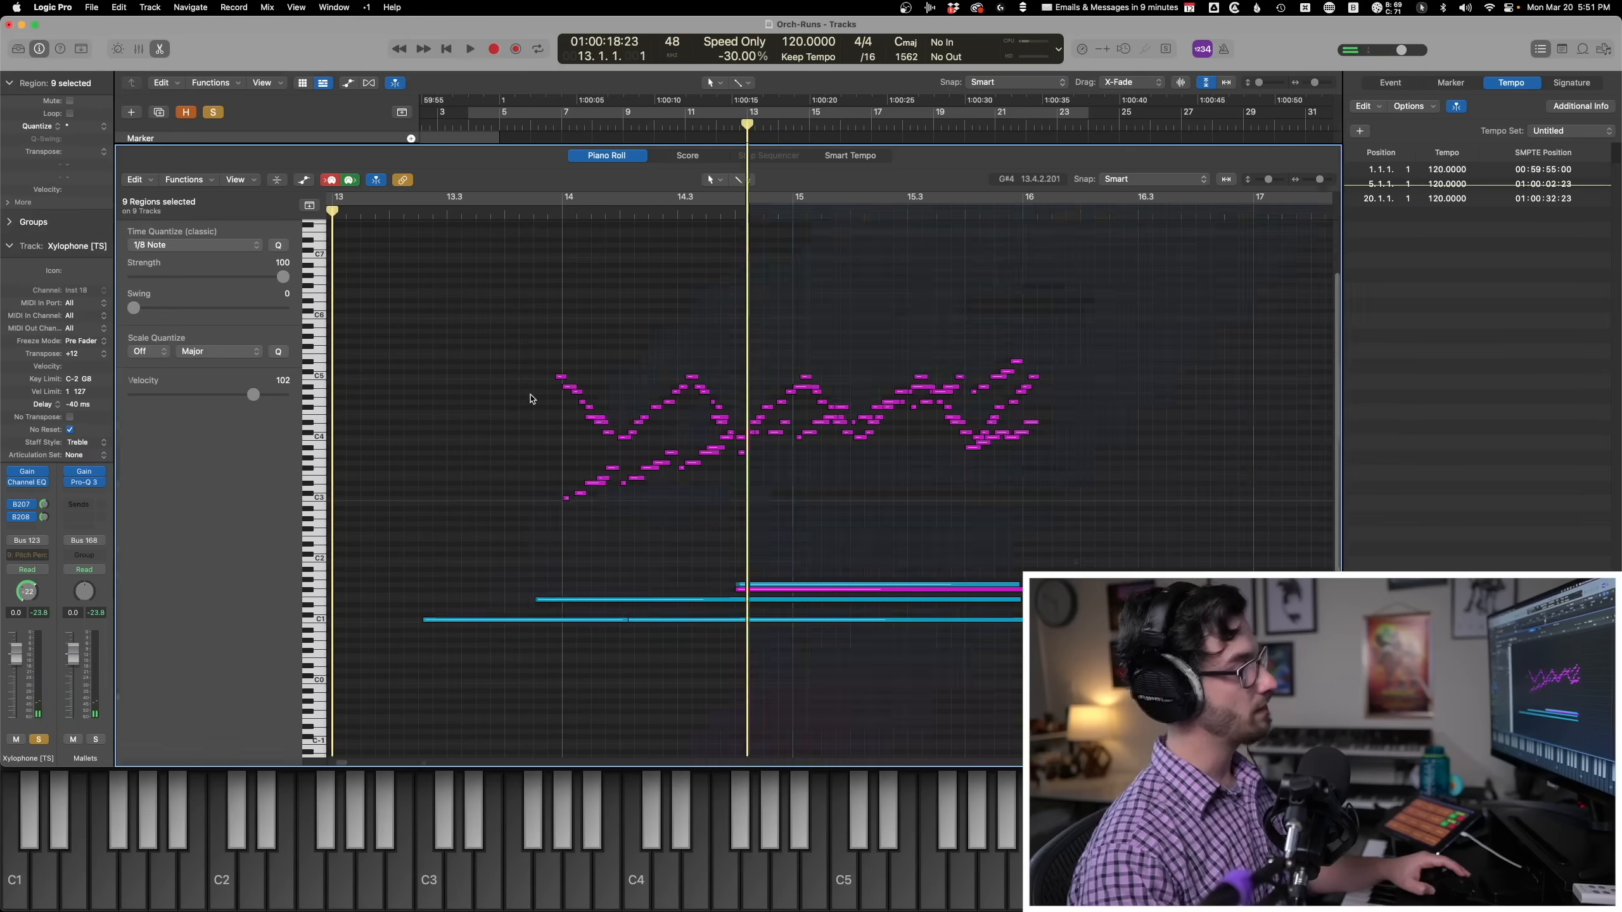
pyautogui.press('p')
pyautogui.scroll(-5, 783, 314)
pyautogui.click(783, 313)
pyautogui.scroll(-10, 781, 298)
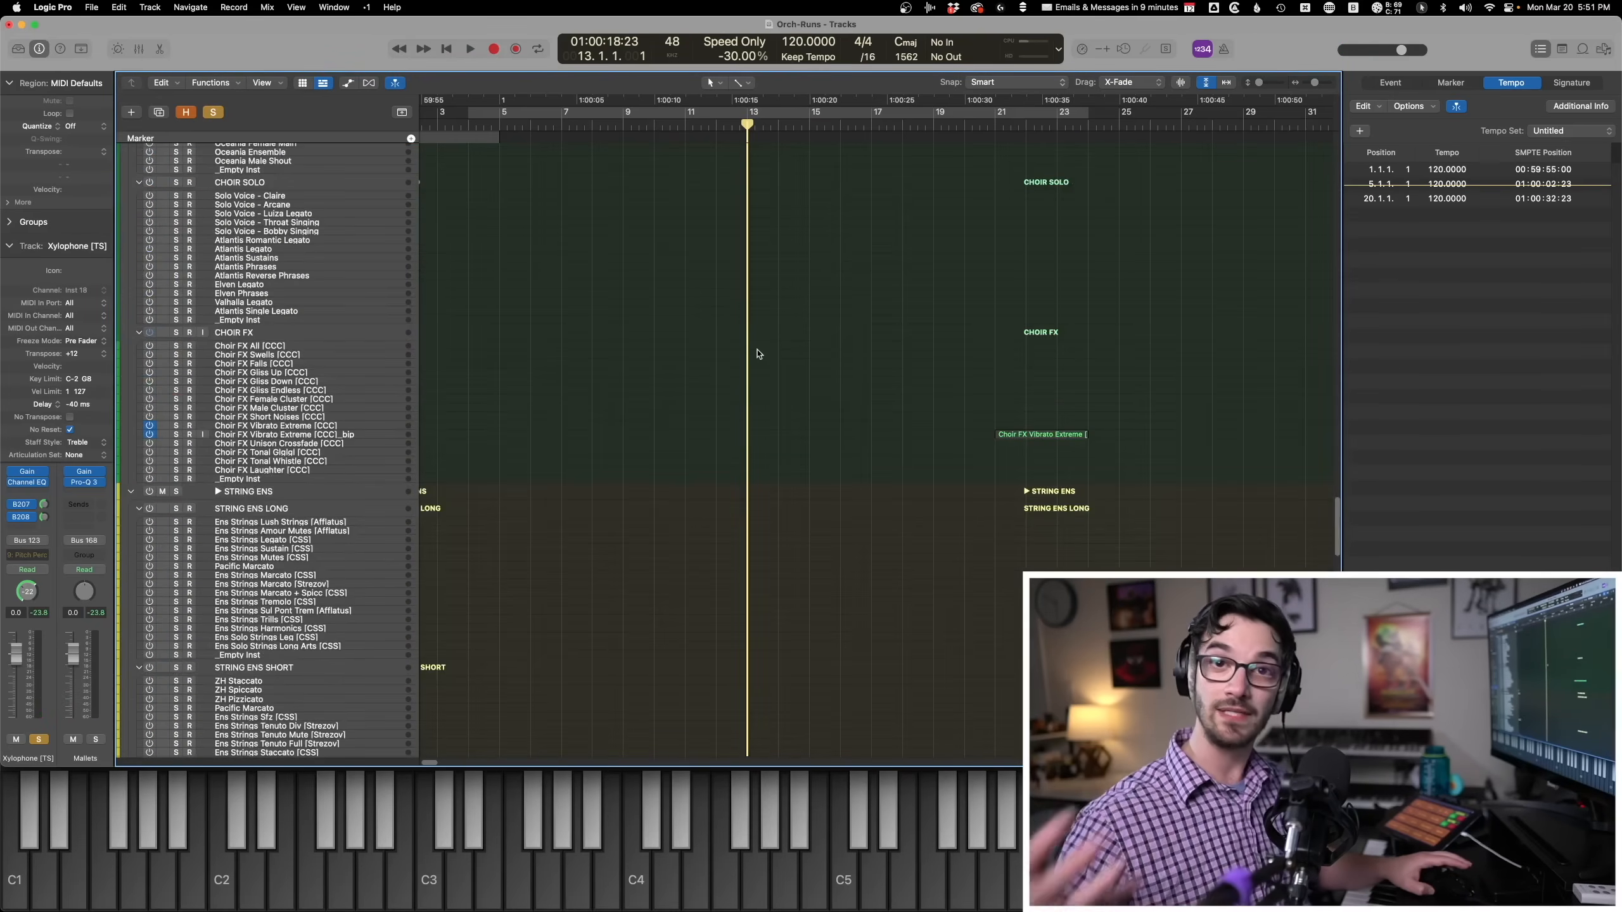
pyautogui.scroll(10, 754, 353)
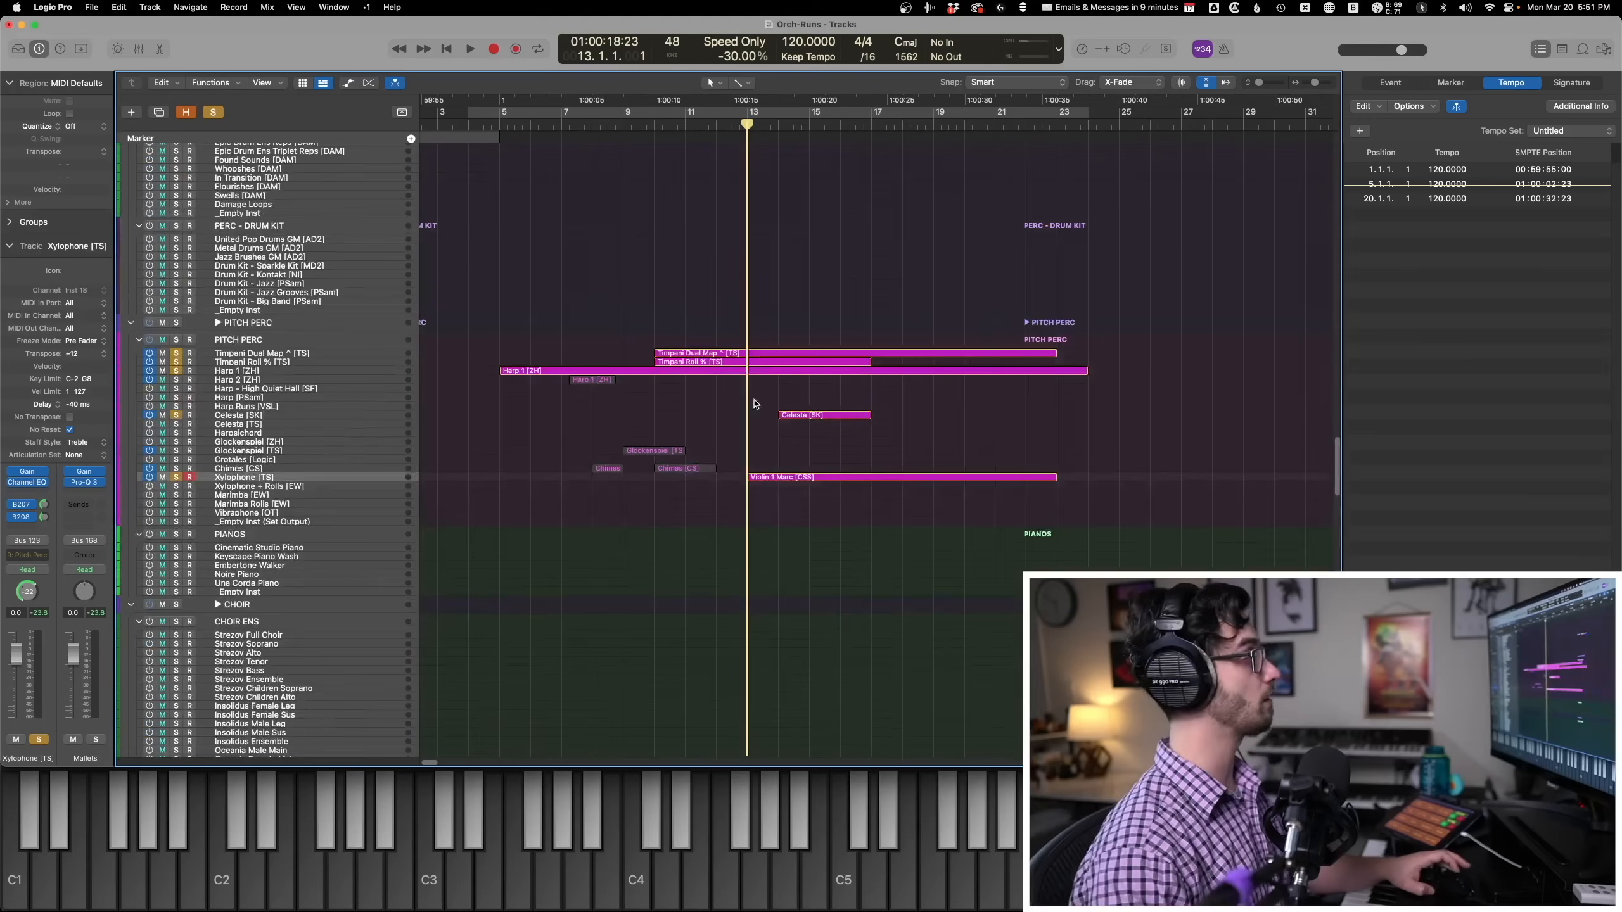
pyautogui.click(776, 369)
pyautogui.press('p')
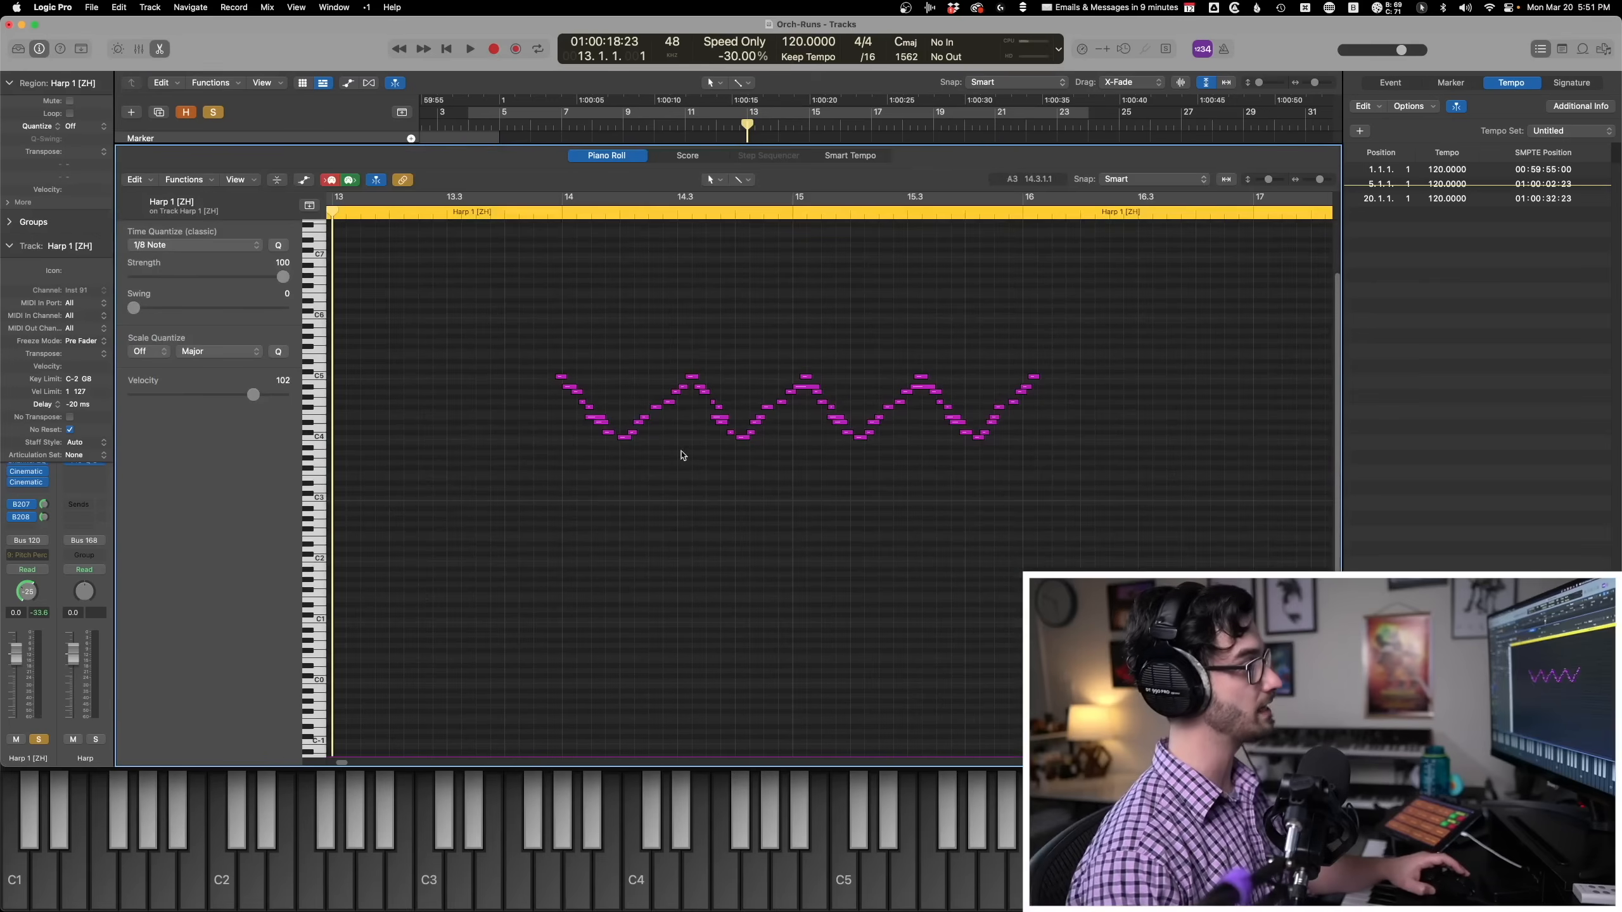
pyautogui.press('.')
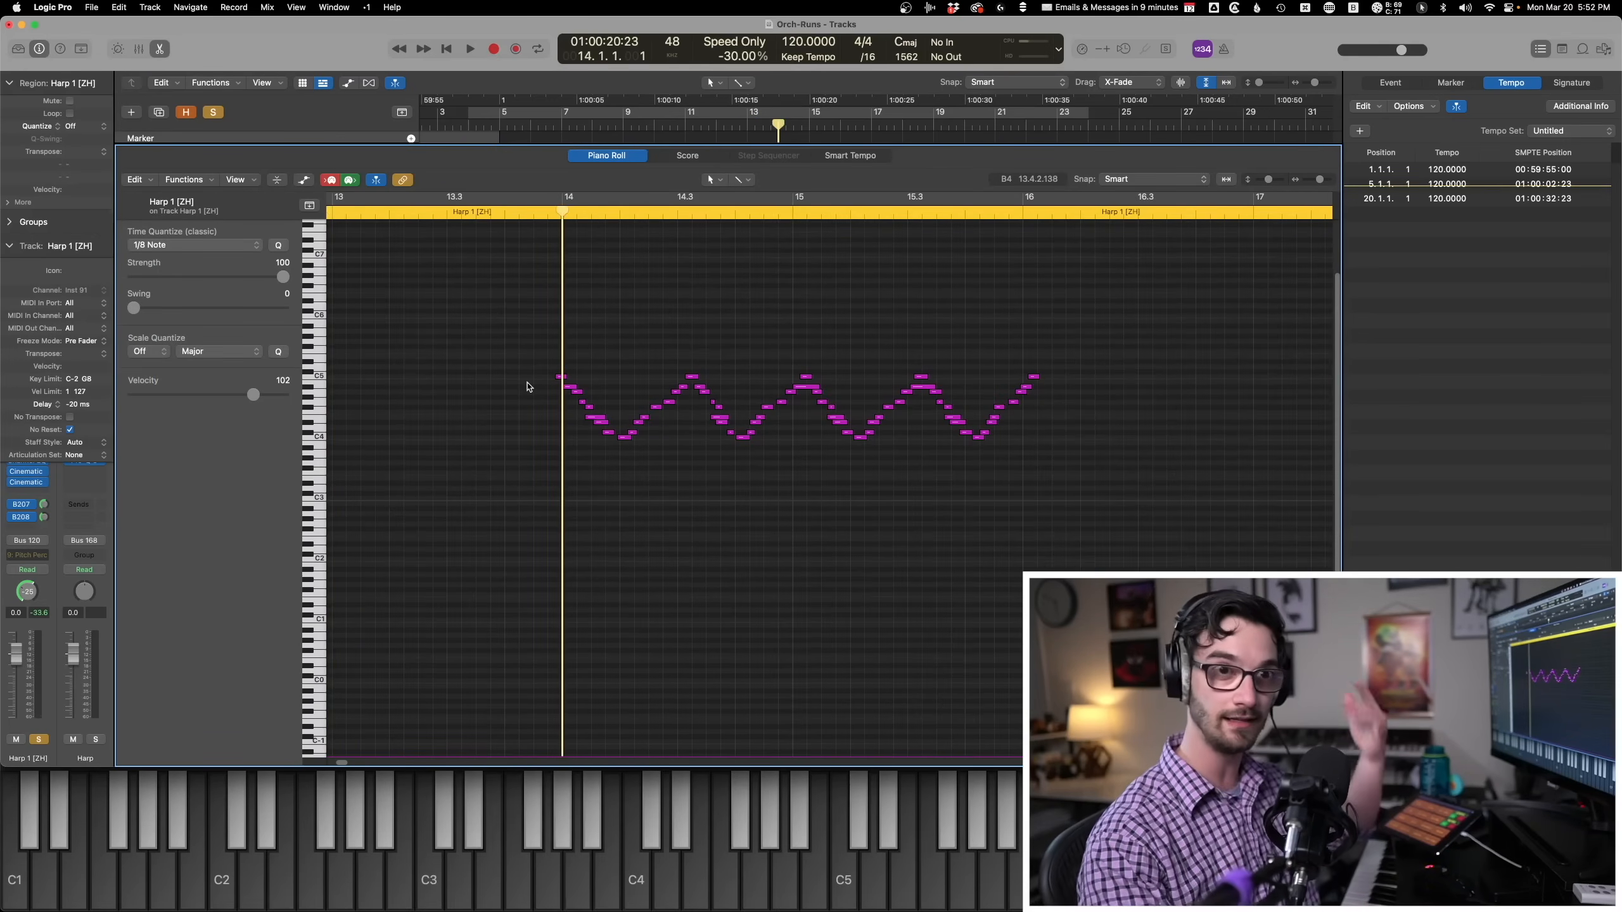
# Examine the Celesta region's notes in the Piano Roll, followed by those of the region on the Xylophone track.
pyautogui.press('p')
pyautogui.click(792, 419)
pyautogui.press('p')
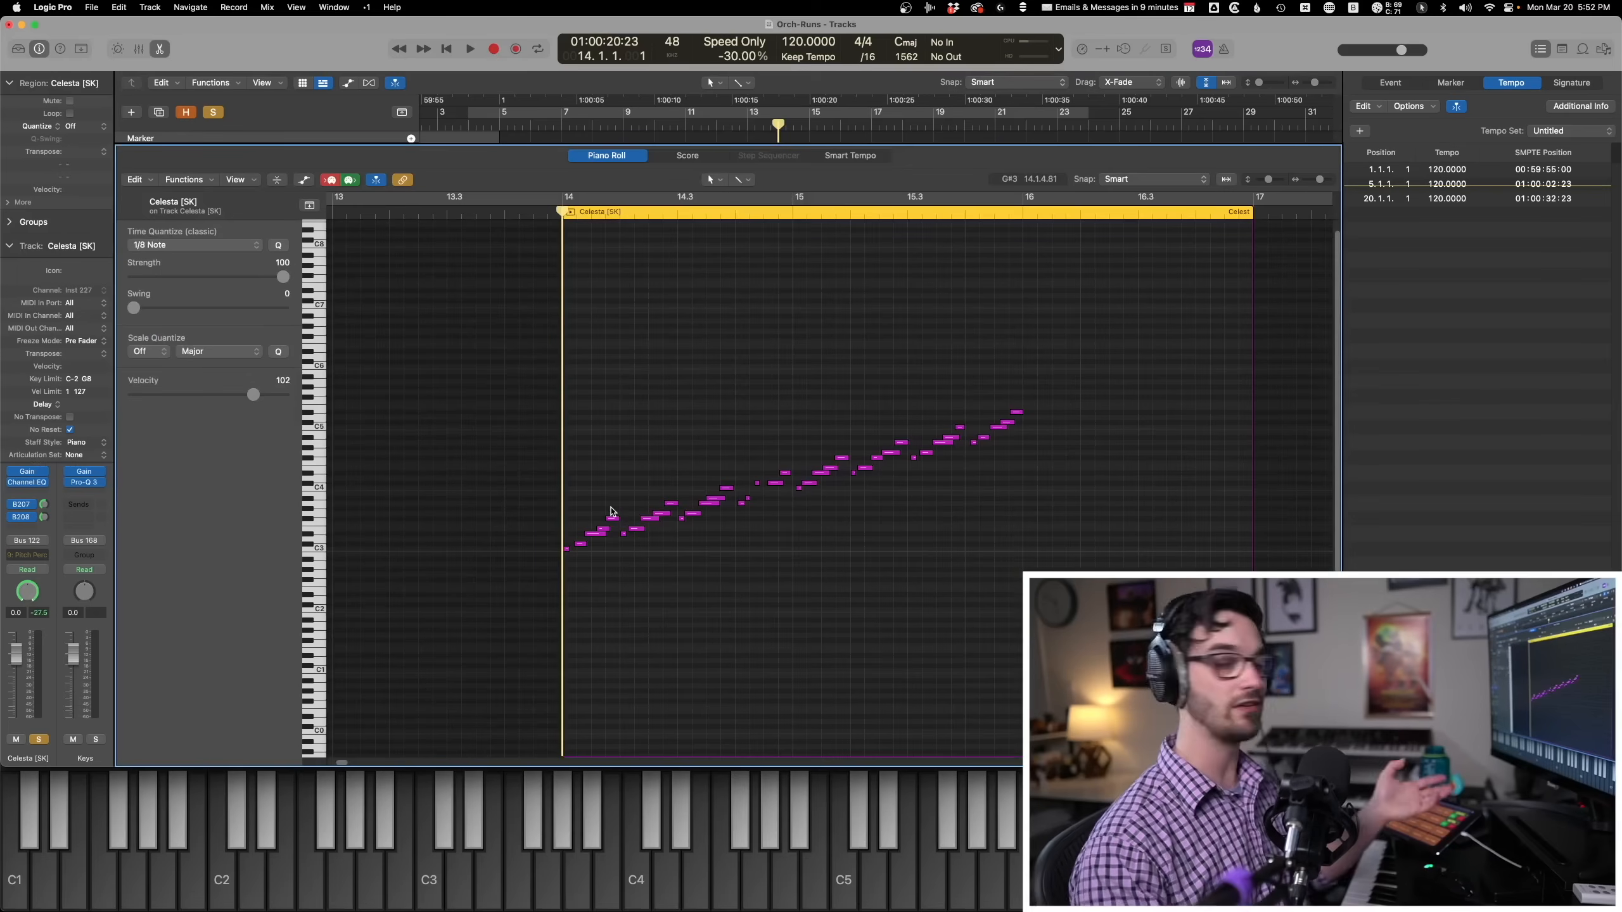
pyautogui.press('p')
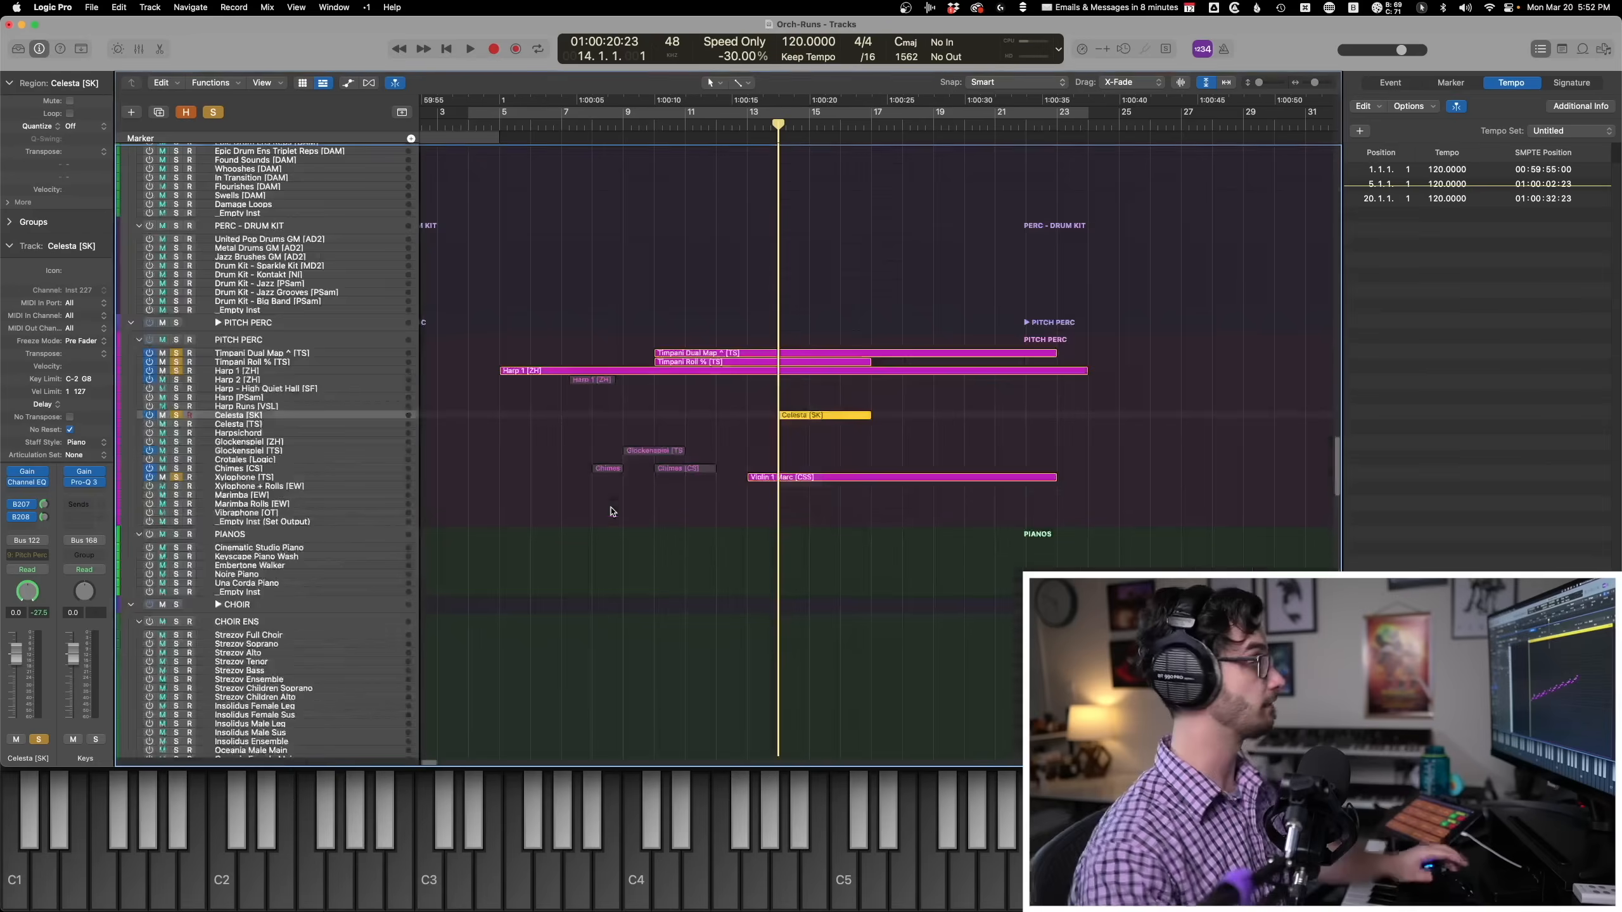
pyautogui.click(757, 464)
pyautogui.press('p')
pyautogui.press('p')
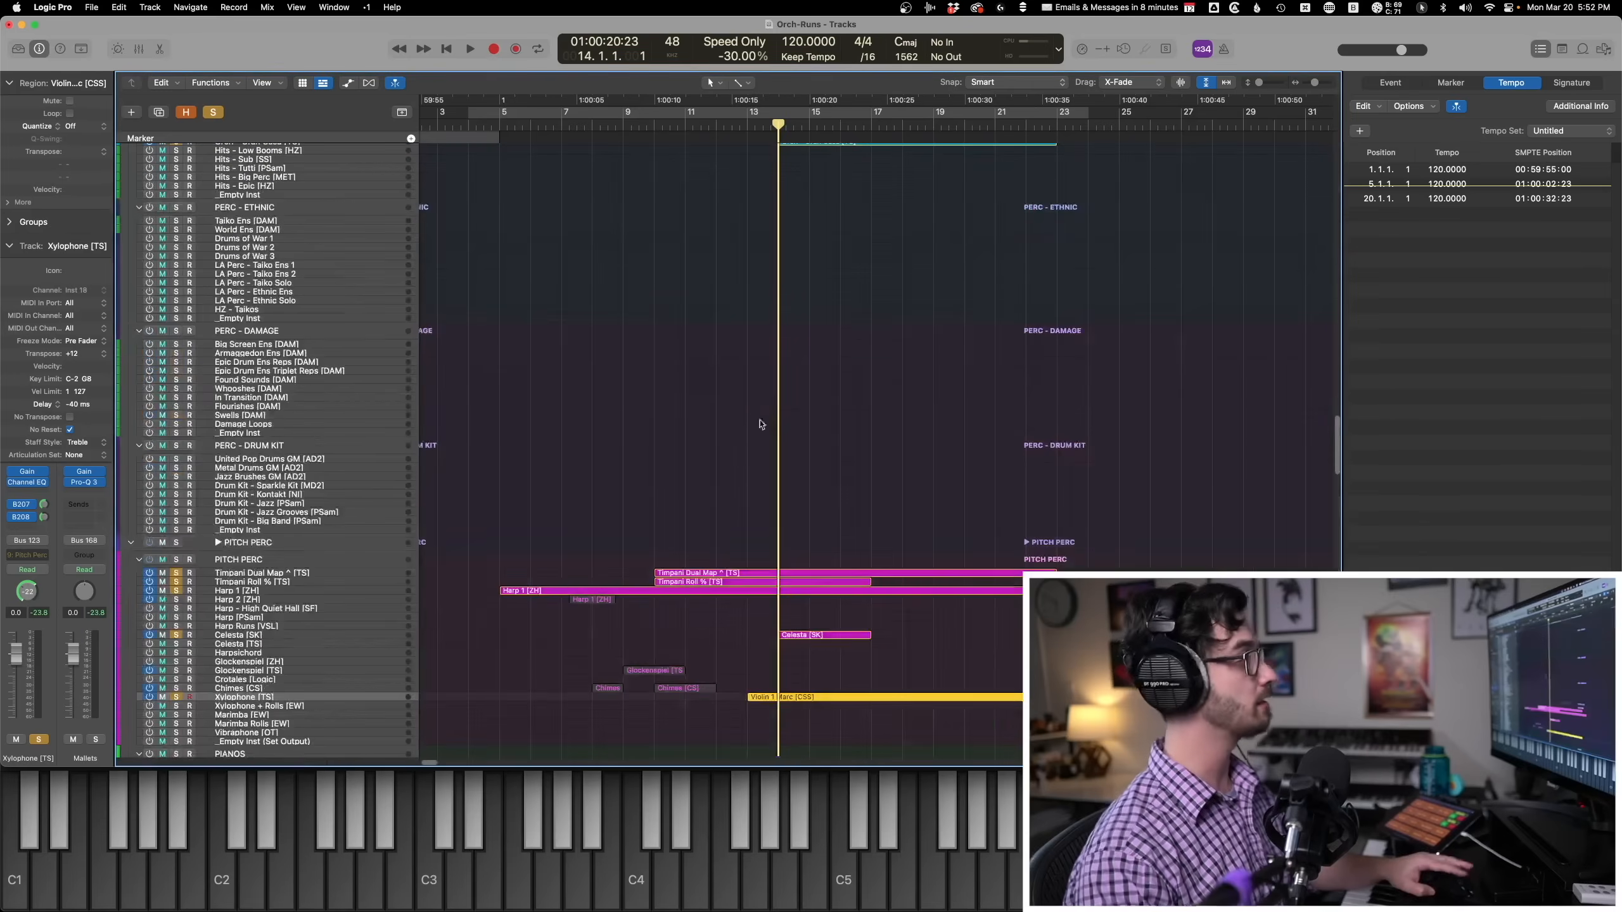
# Examine the two timpani regions in the Piano Roll, return to the percussion accent tracks, and clear all track solos.
pyautogui.moveTo(773, 546); pyautogui.dragTo(734, 583)
pyautogui.press('p')
pyautogui.press('p')
pyautogui.click(714, 431)
pyautogui.scroll(10, 714, 432)
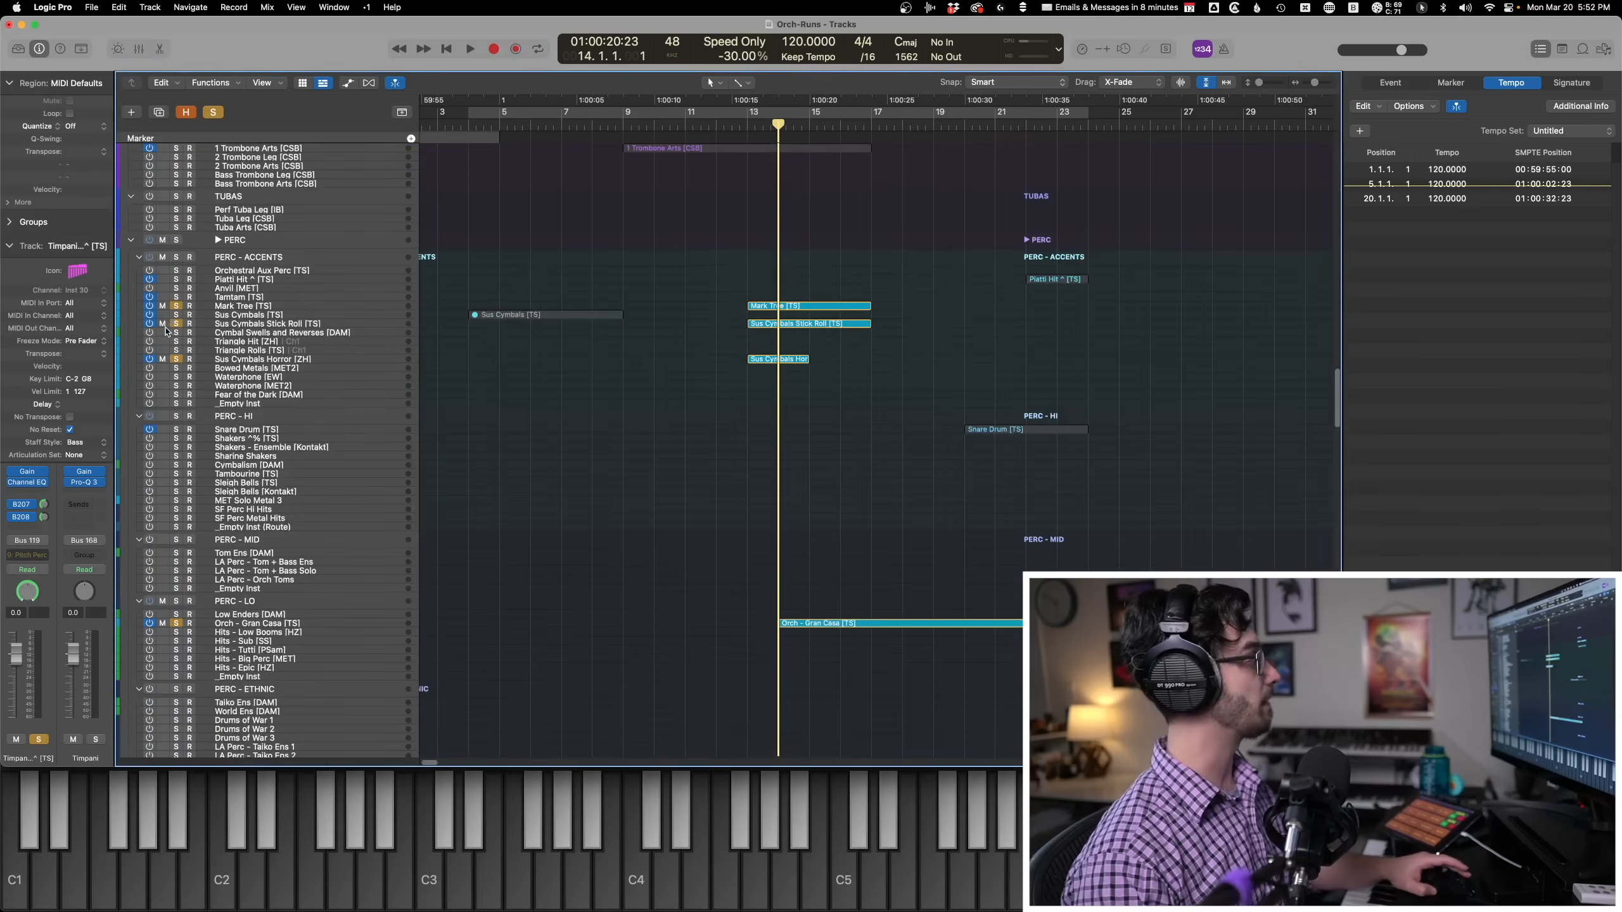
pyautogui.keyDown('alt'); pyautogui.click(174, 324); pyautogui.keyUp('alt')
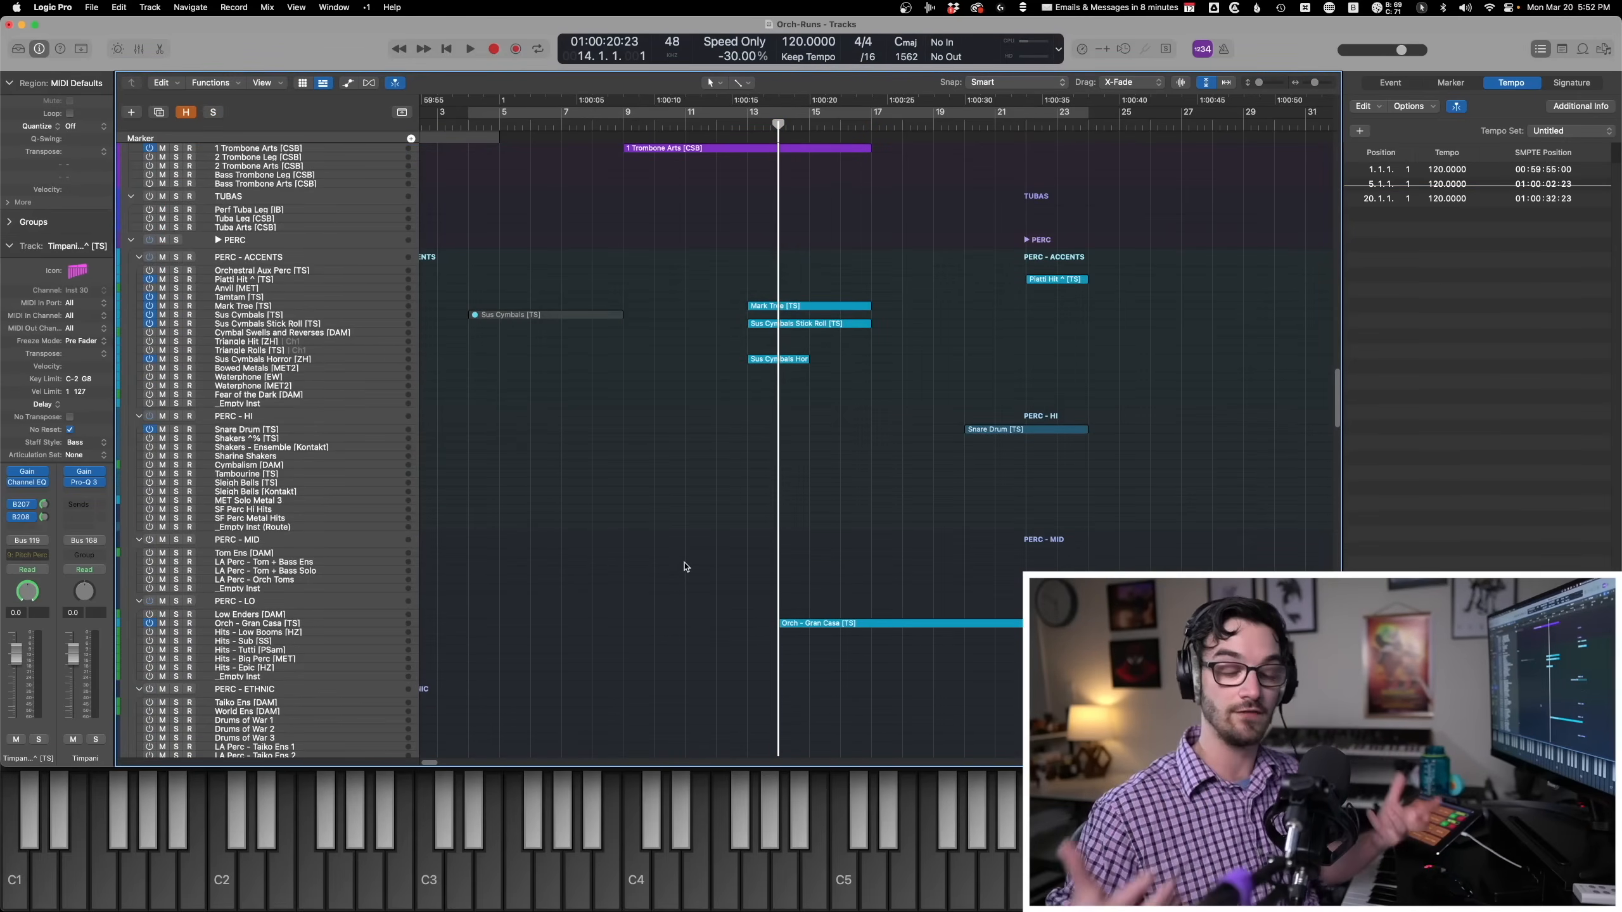
# Play the full orchestration from bar 13, and audition the next passage from bar 20 with its regions in the Piano Roll.
pyautogui.press('space')
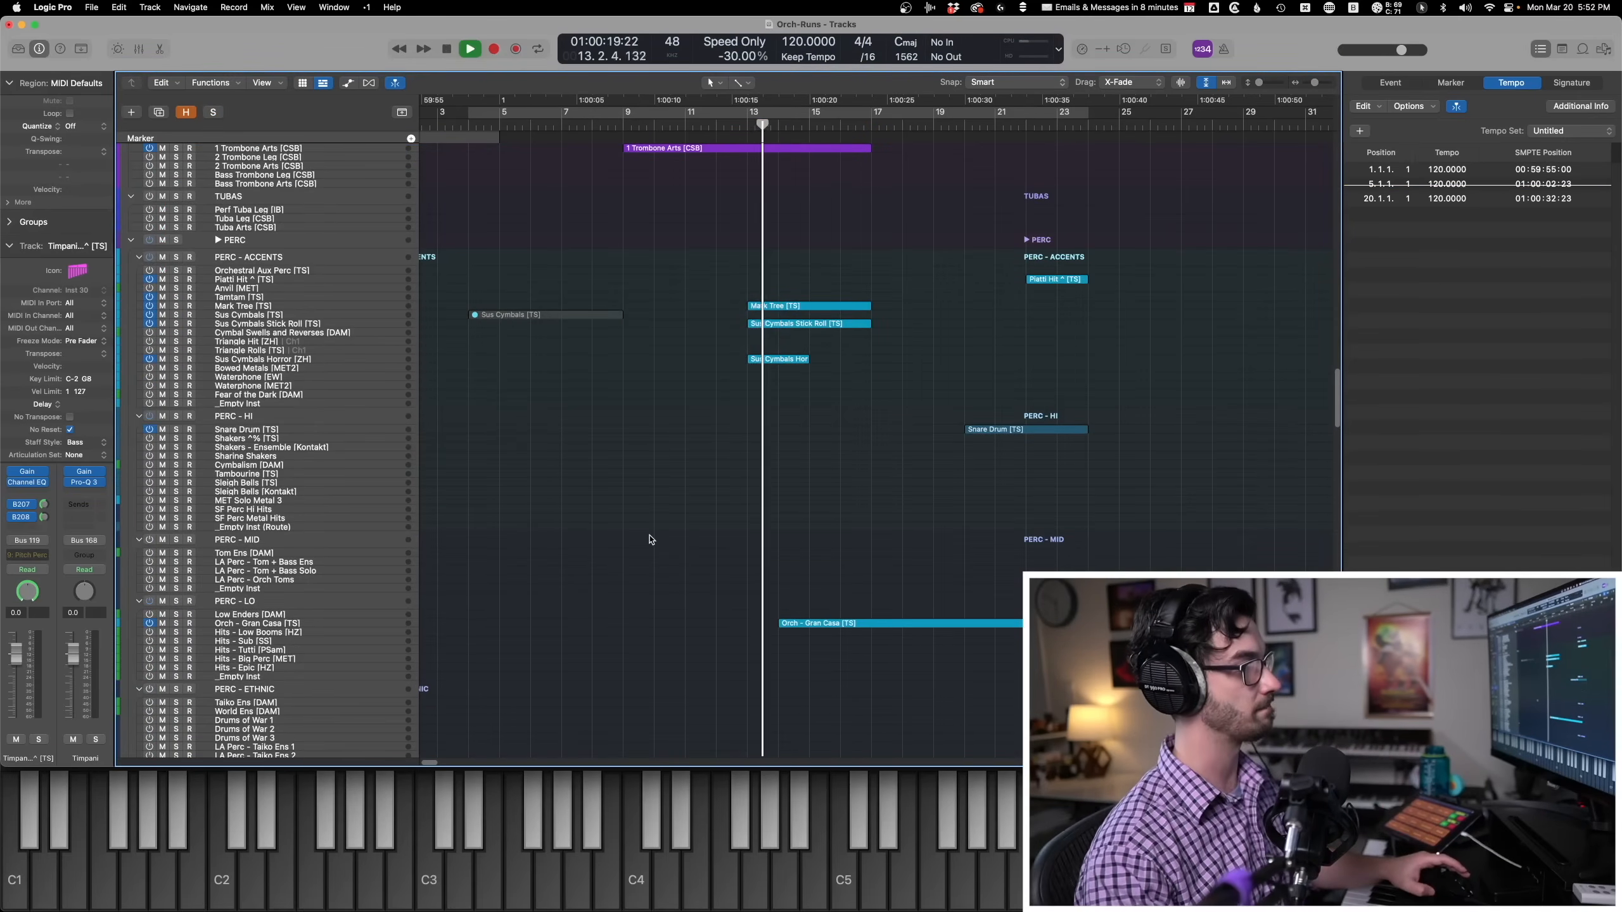
pyautogui.scroll(-5, 645, 530)
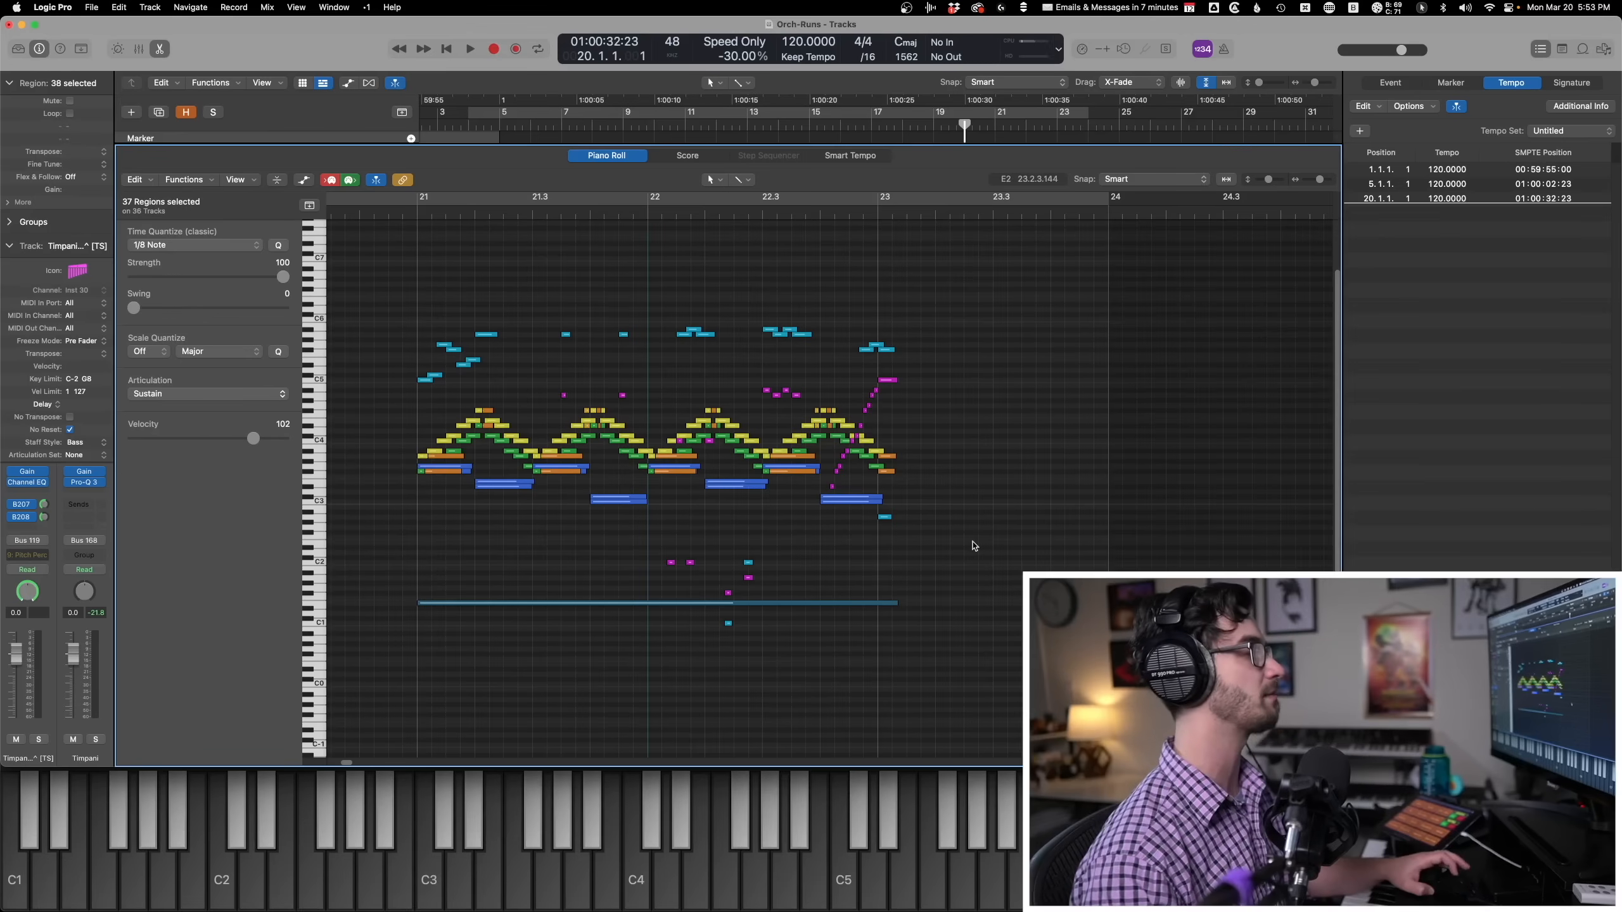
pyautogui.press('space')
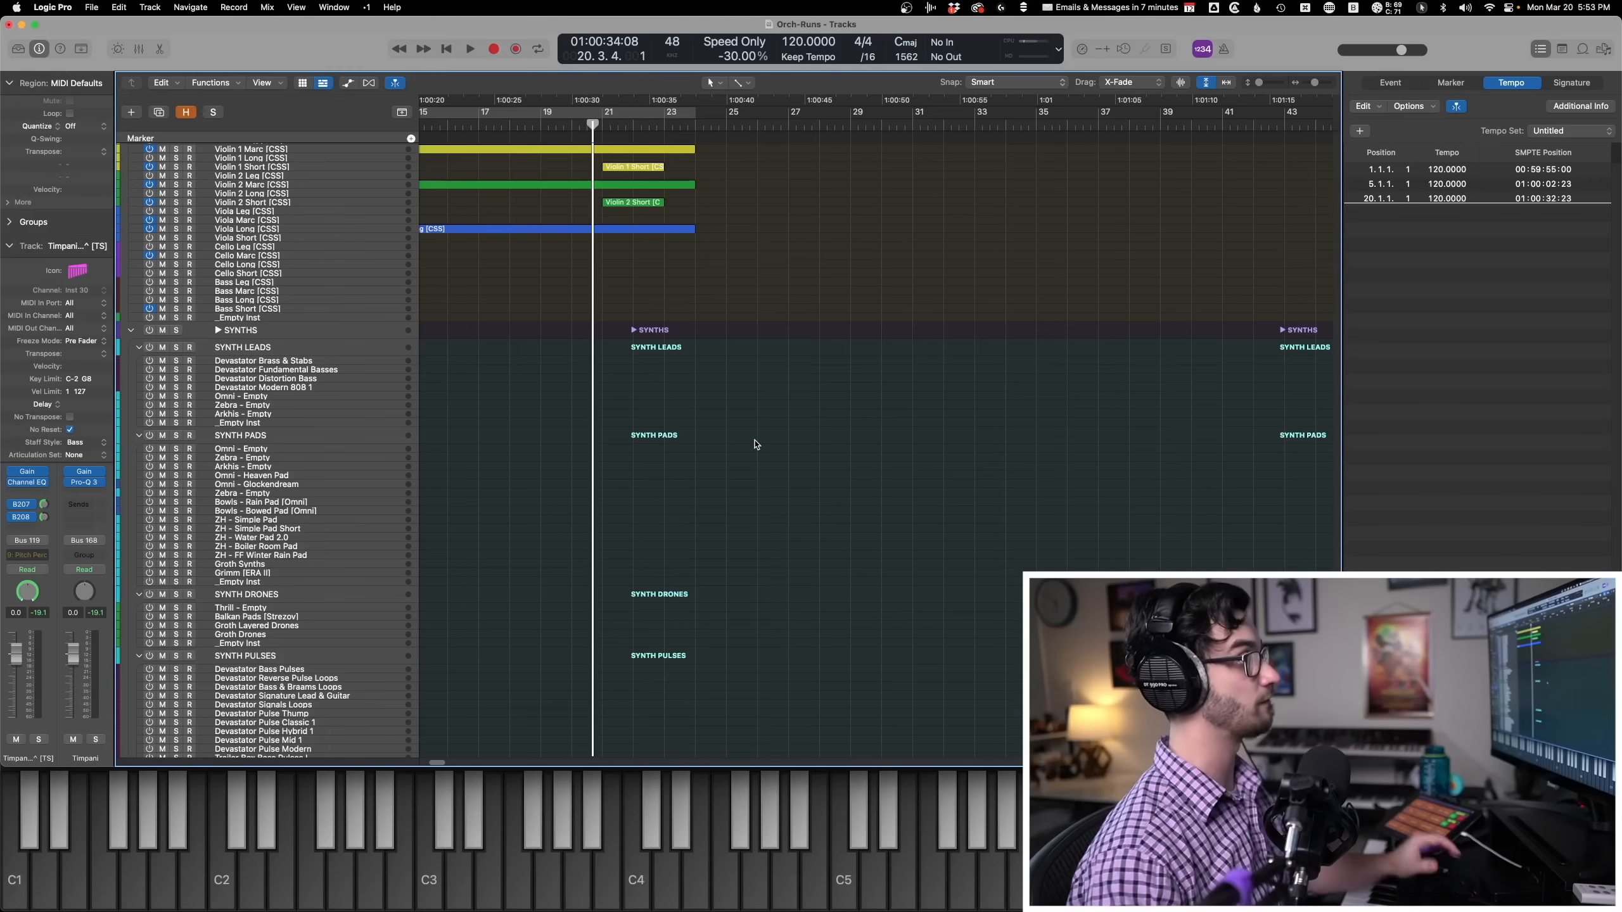
# Solo the Flute Marc-Leg region and play its figure across bars 21 to 23 in the Piano Roll.
pyautogui.scroll(10, 753, 445)
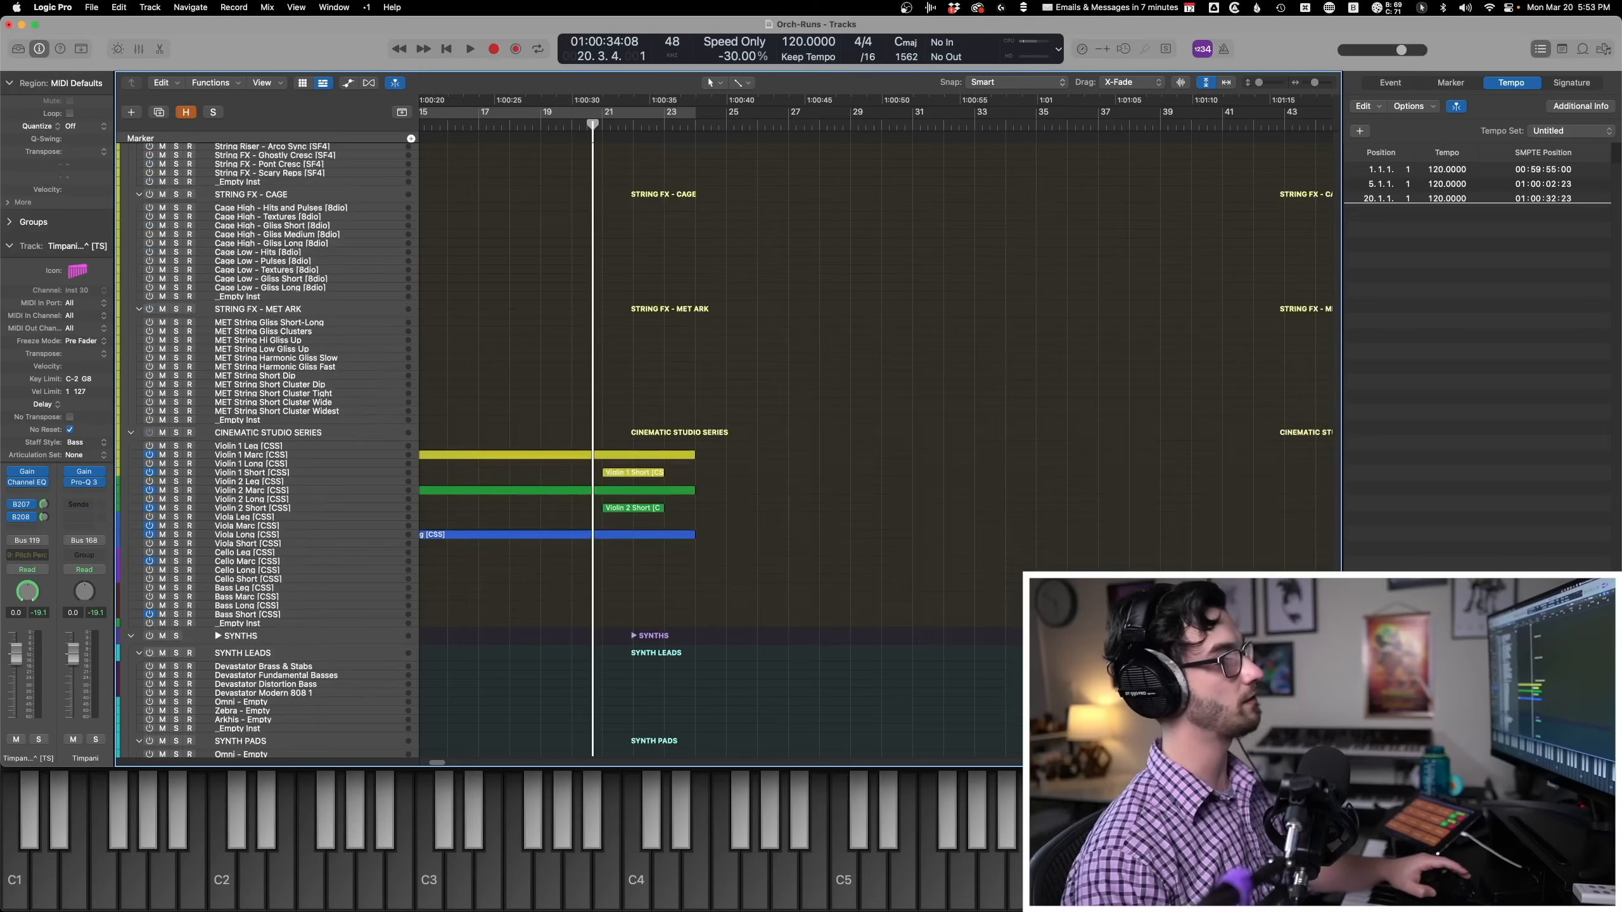
pyautogui.scroll(20, 697, 504)
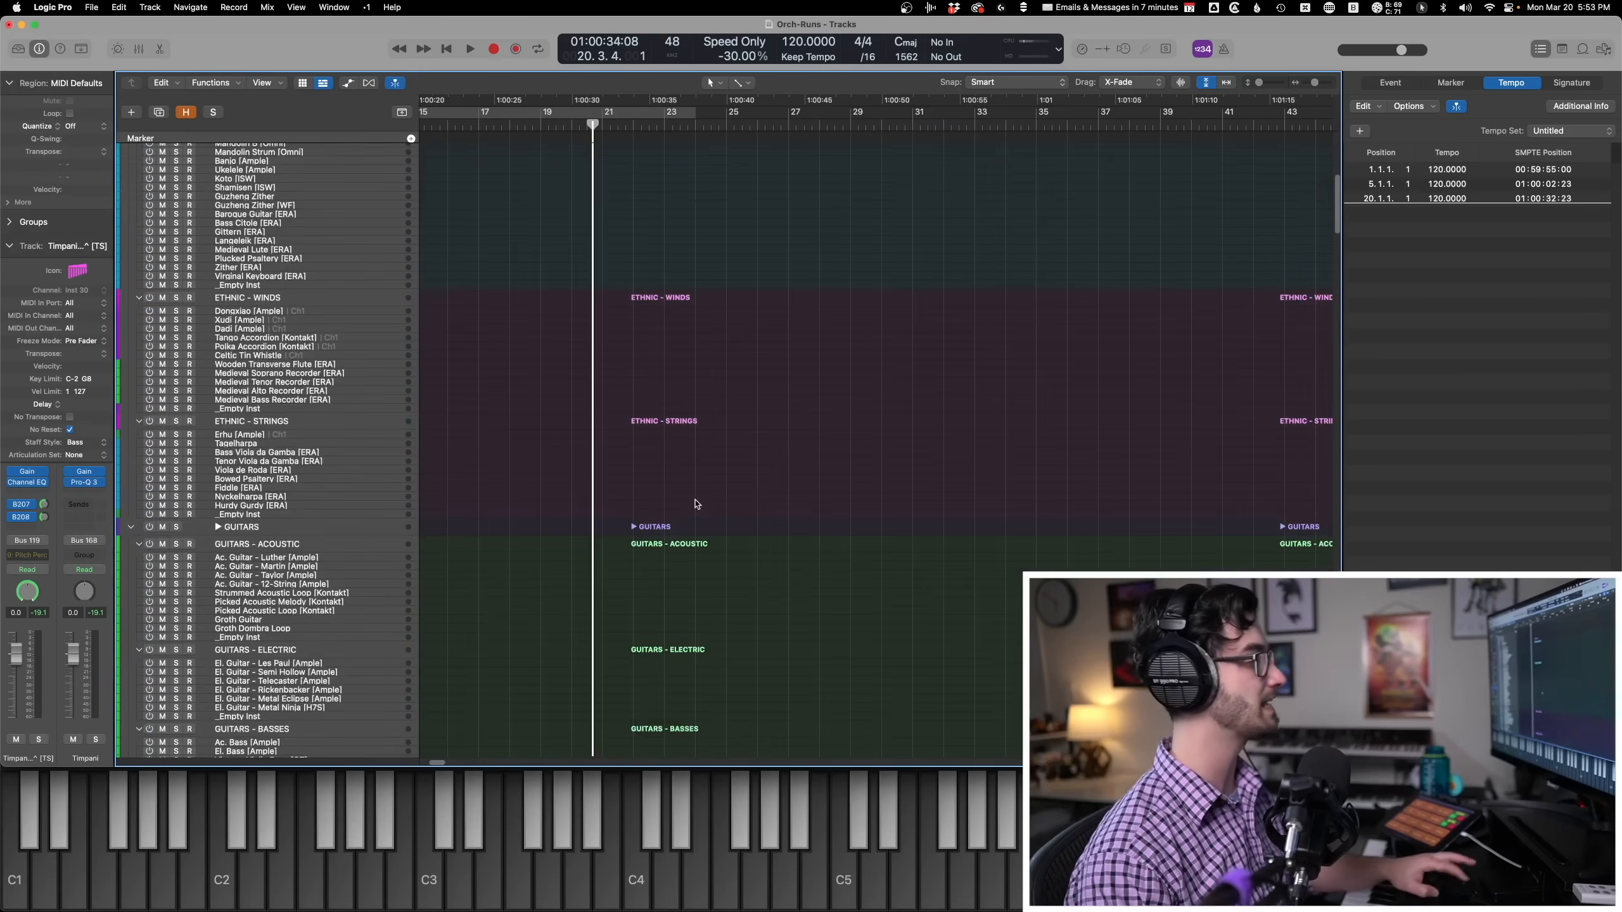
pyautogui.scroll(-10, 667, 496)
pyautogui.doubleClick(667, 405)
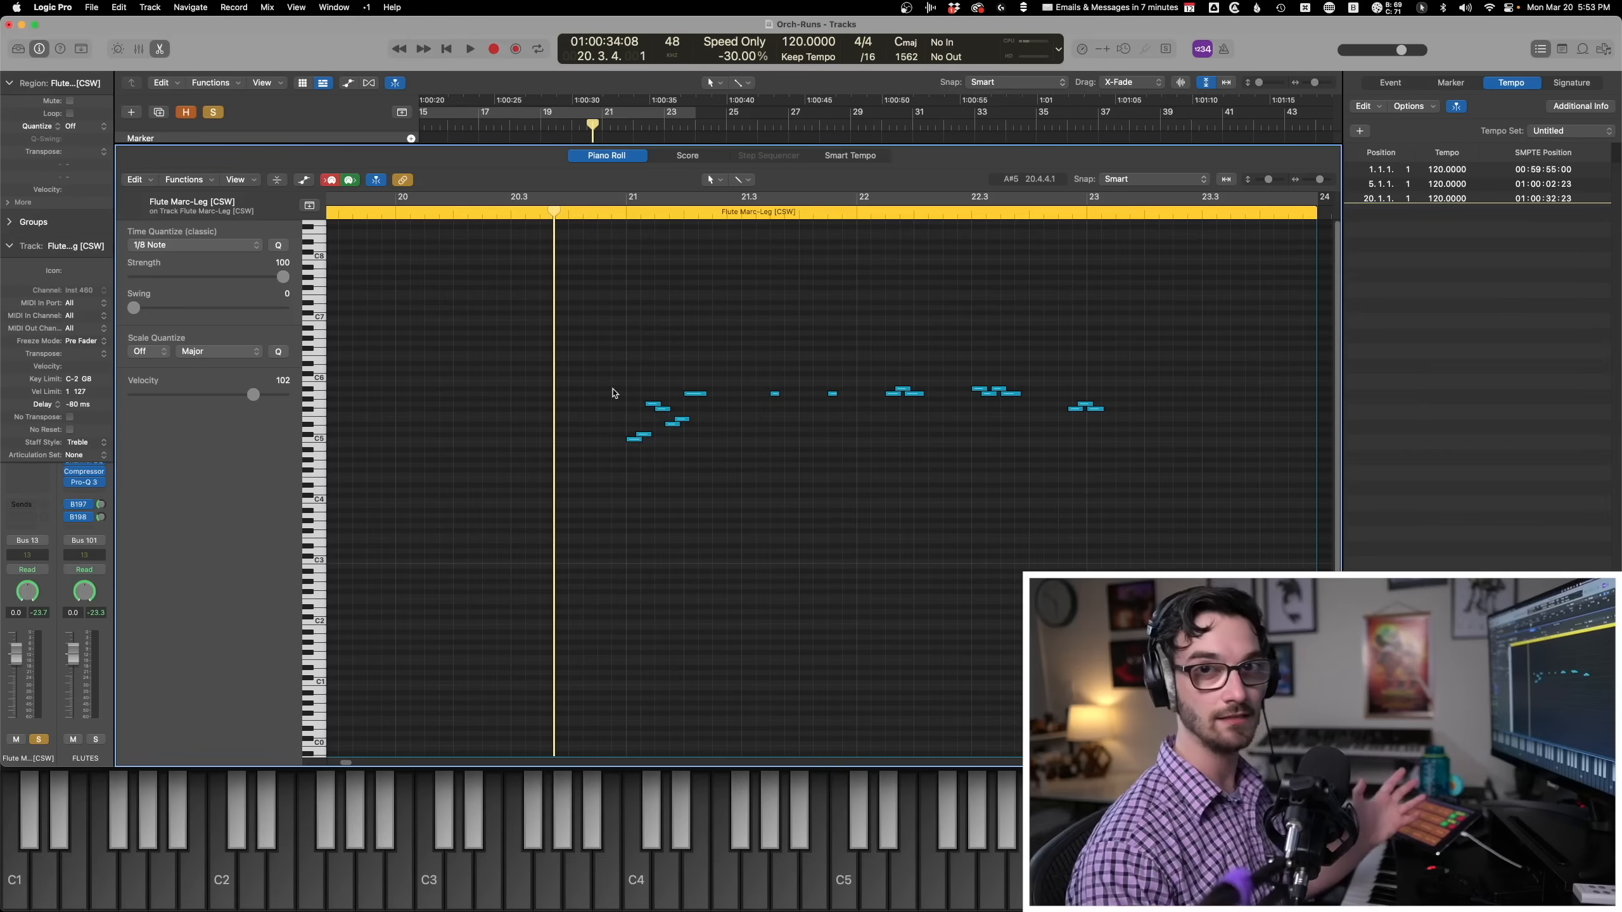
pyautogui.press('space')
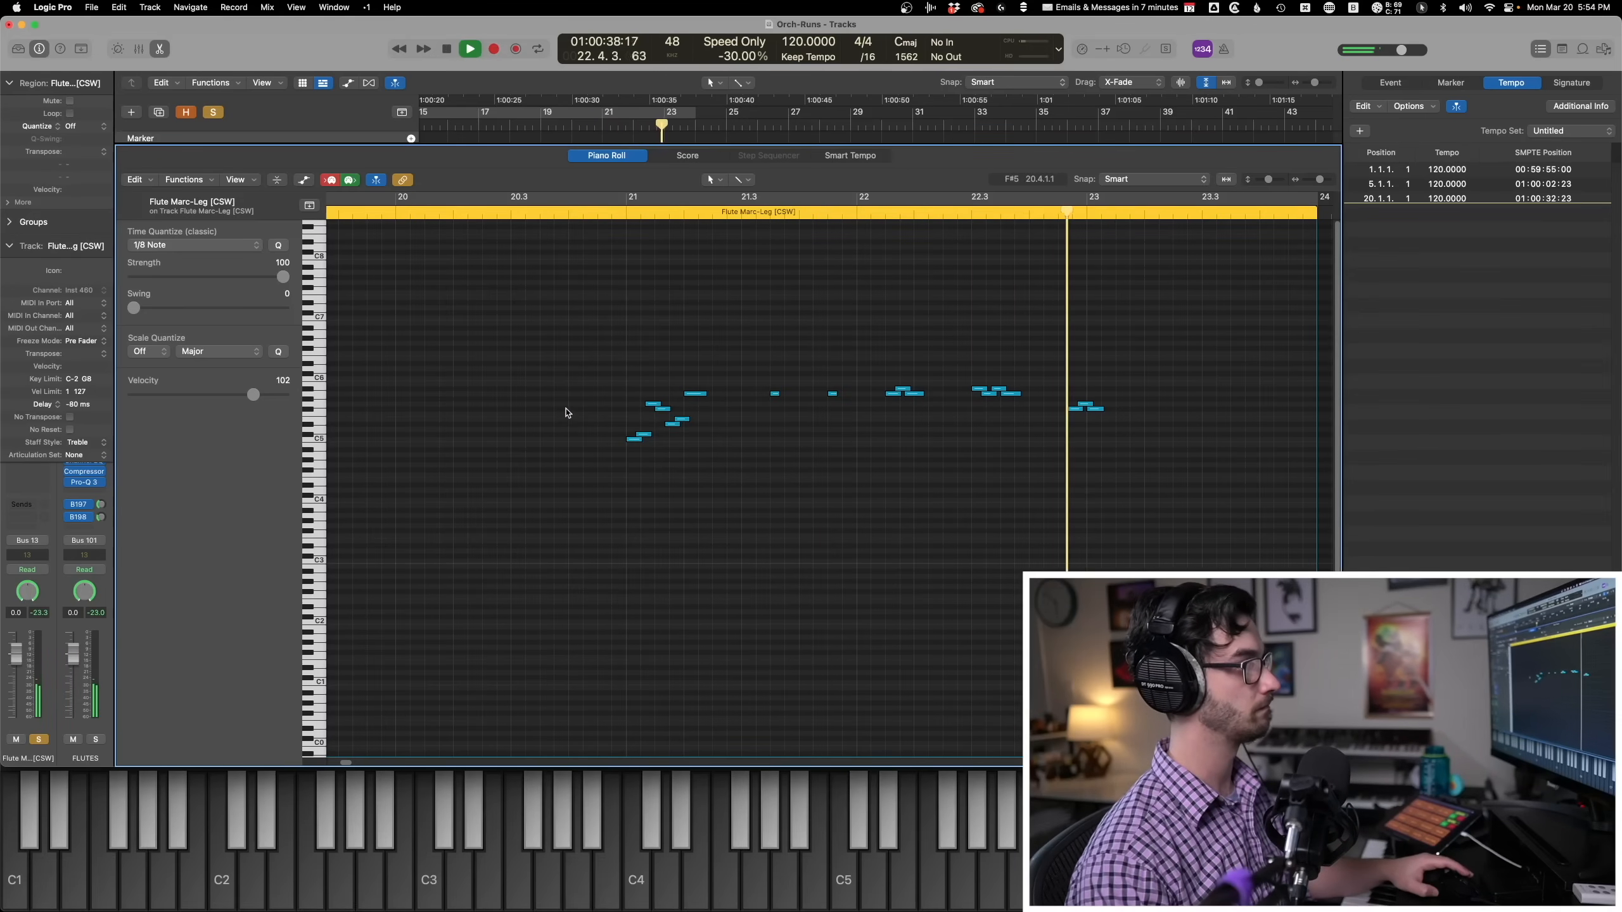
pyautogui.press('p')
pyautogui.press('space')
# Solo the region on the Xylophone track, play its short notes in bars 21 and 22, and clear the solo.
pyautogui.scroll(-20, 575, 455)
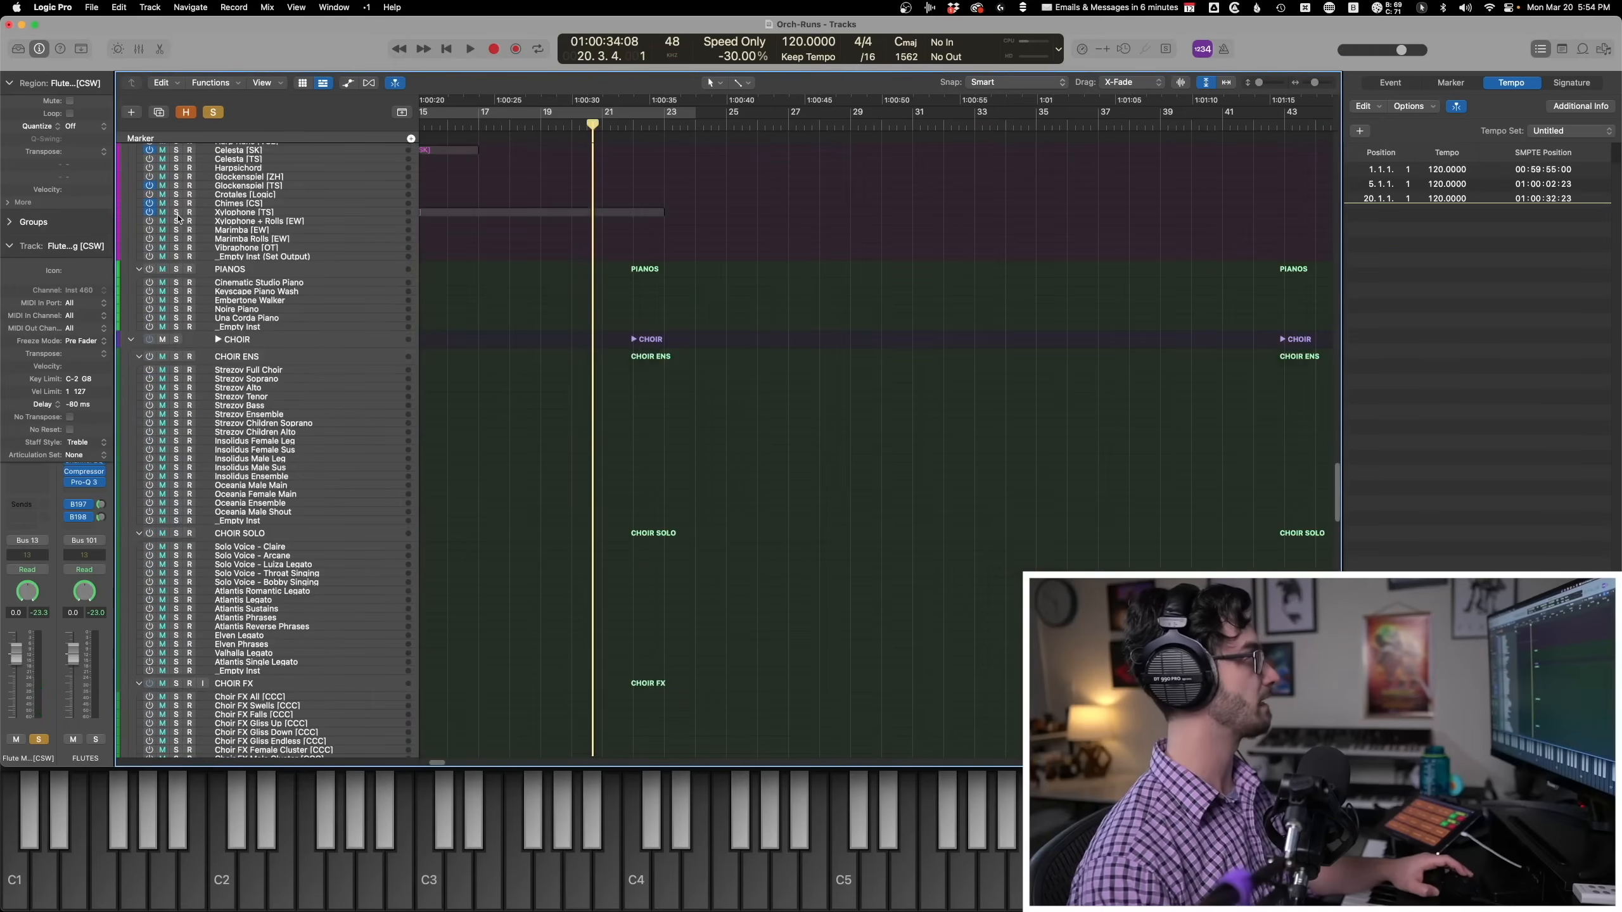
pyautogui.click(613, 212)
pyautogui.press('p')
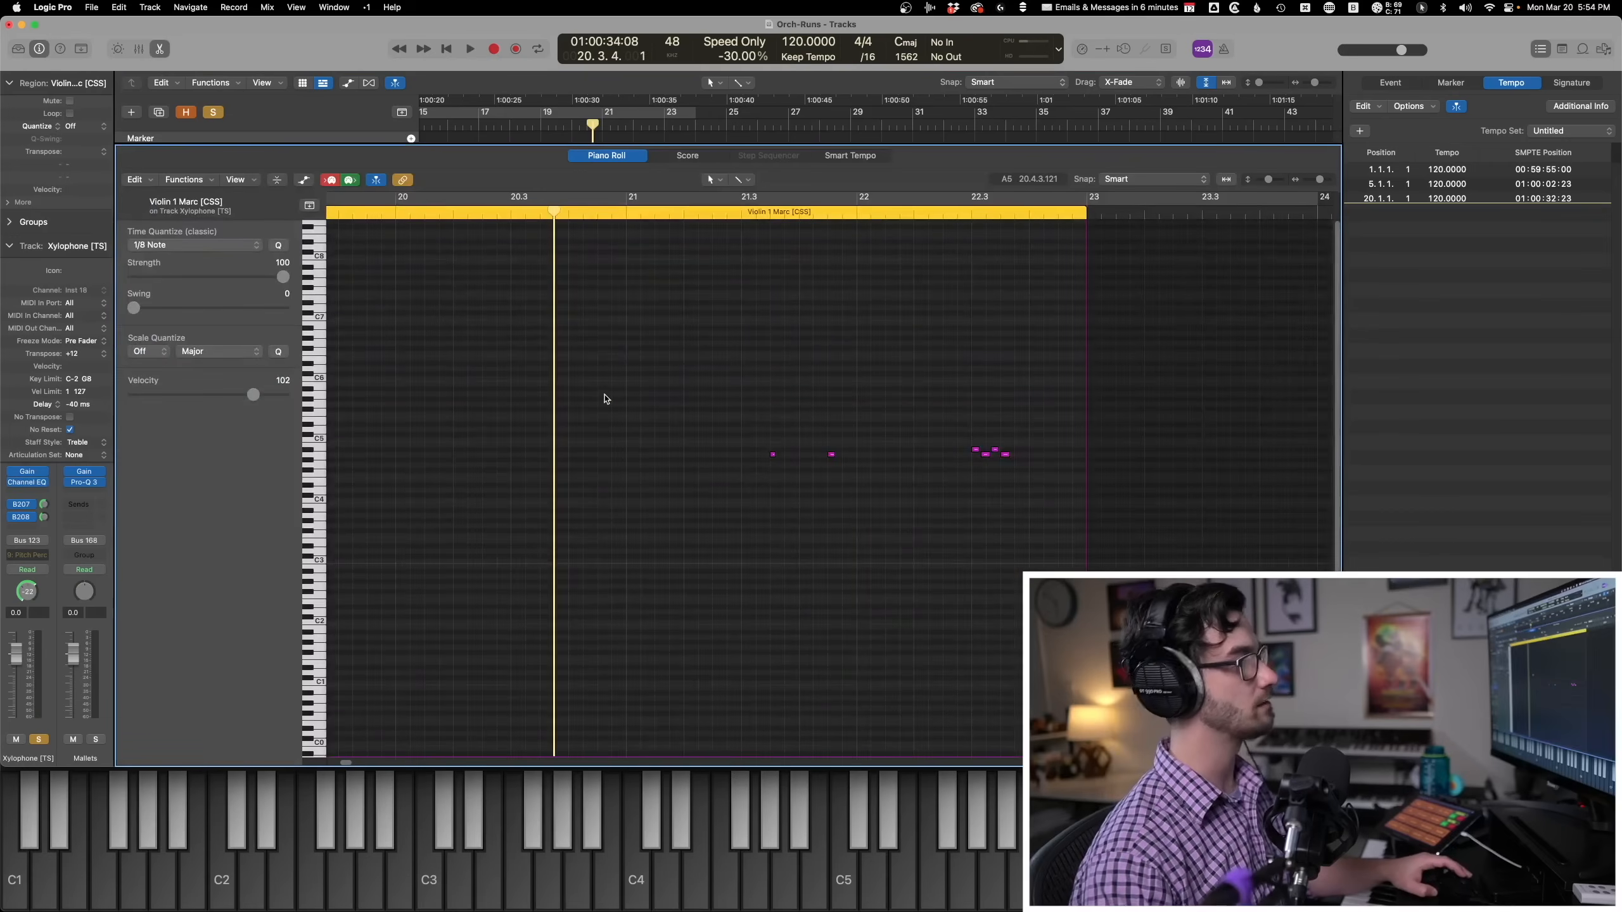
pyautogui.press('space')
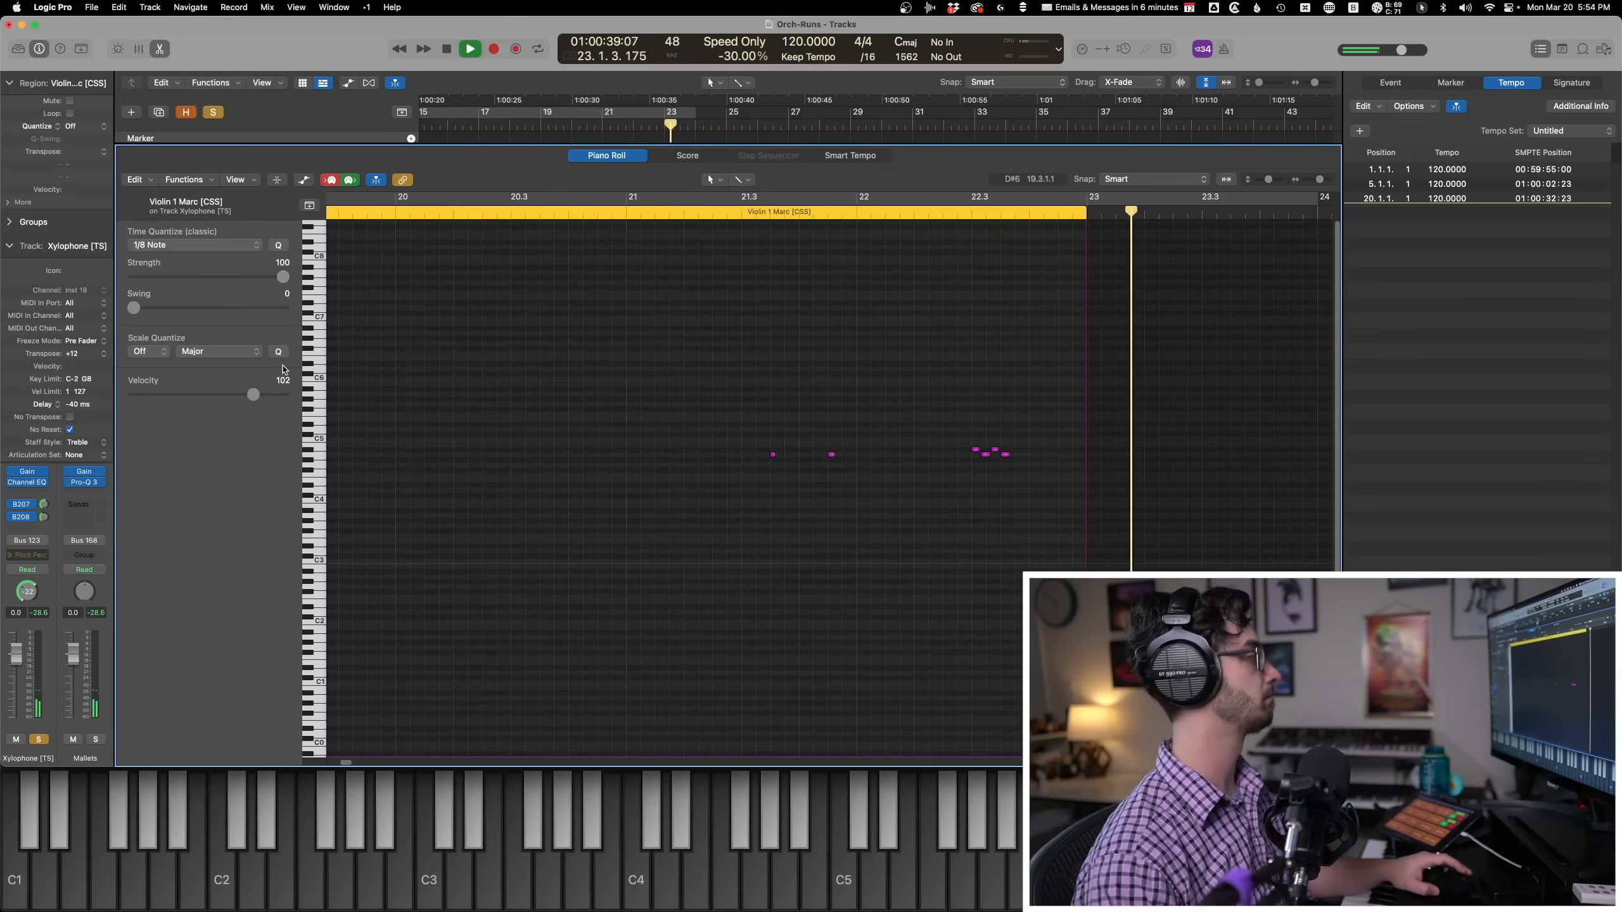
pyautogui.scroll(10, 787, 515)
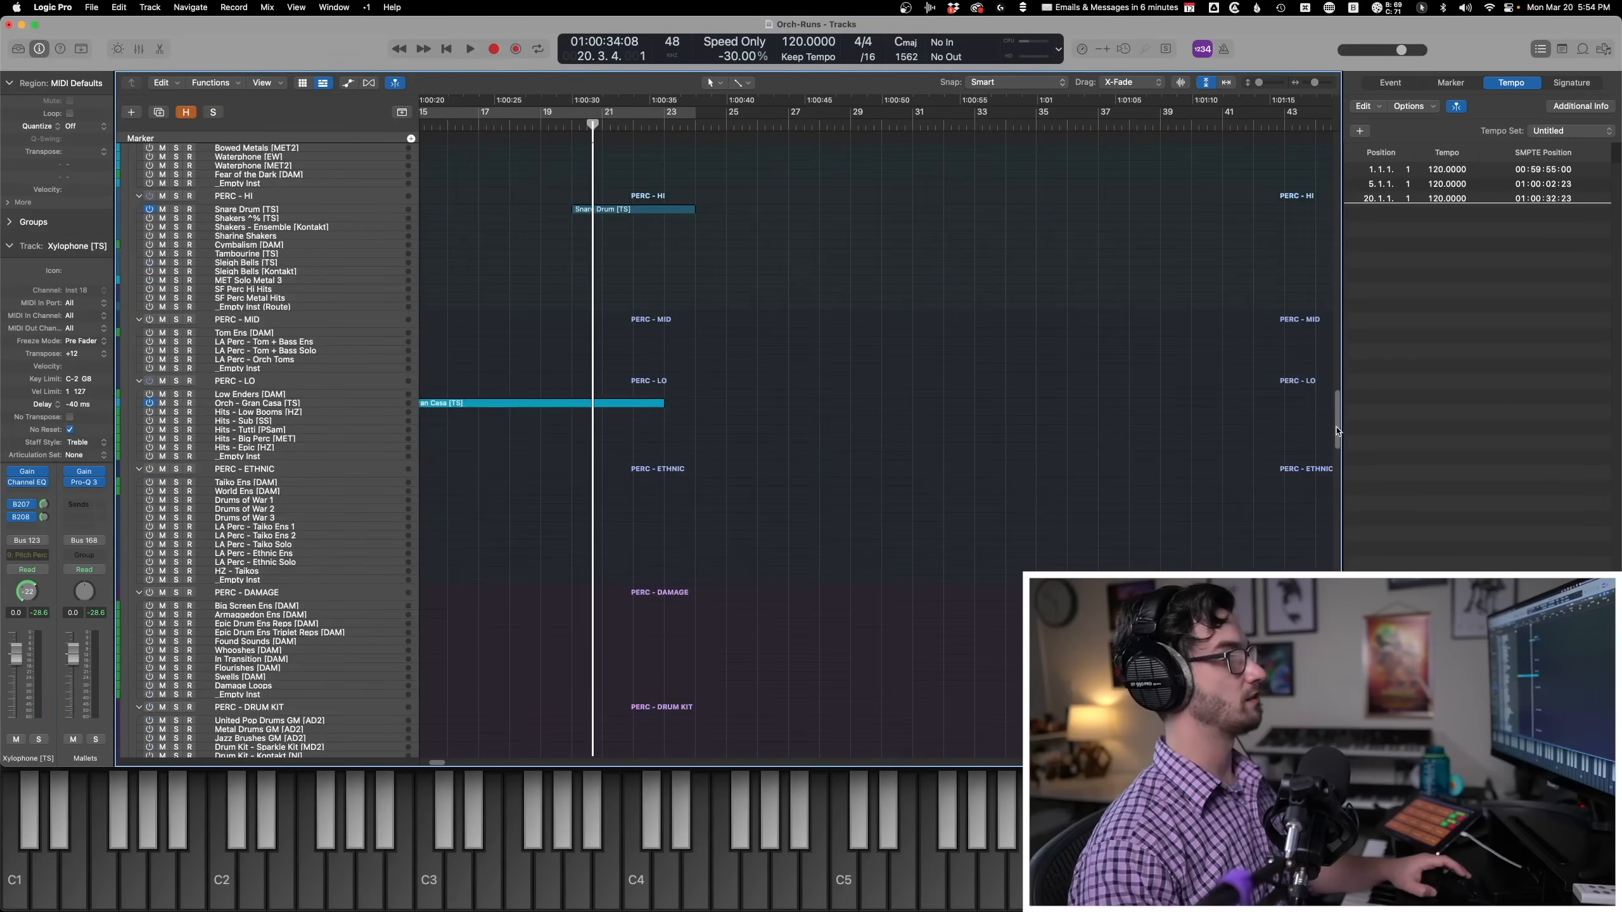
# Solo the Violin 1 Marc and Violin 2 Marc regions and play their rising and falling runs in the Piano Roll.
pyautogui.scroll(-15, 1336, 432)
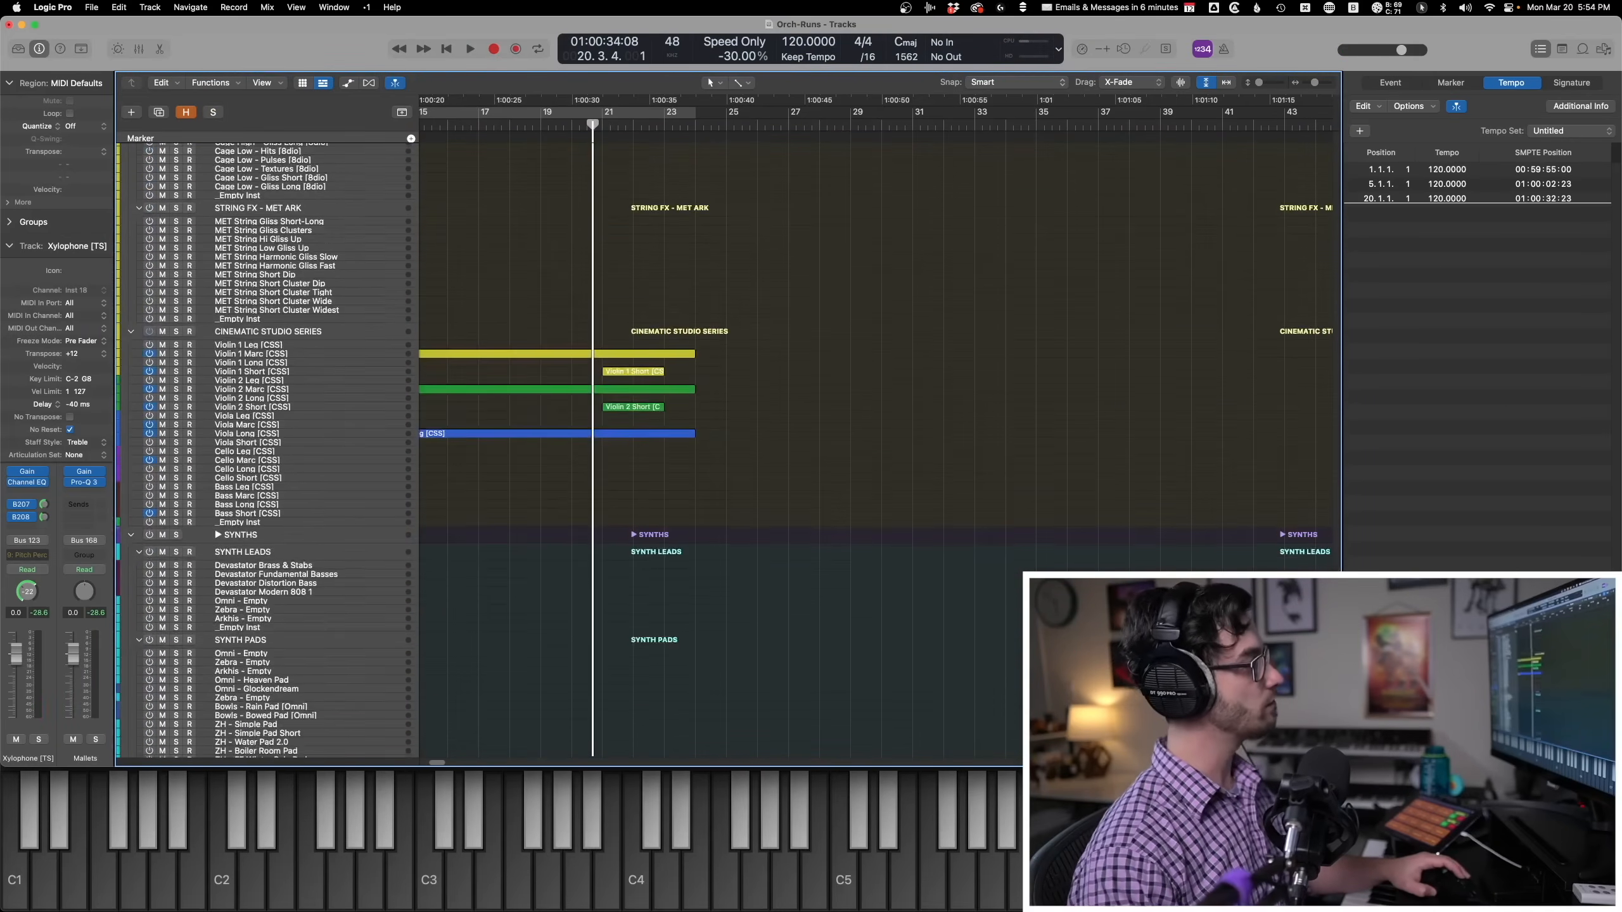
pyautogui.scroll(1, 642, 406)
pyautogui.moveTo(697, 420); pyautogui.dragTo(678, 367)
pyautogui.press('p')
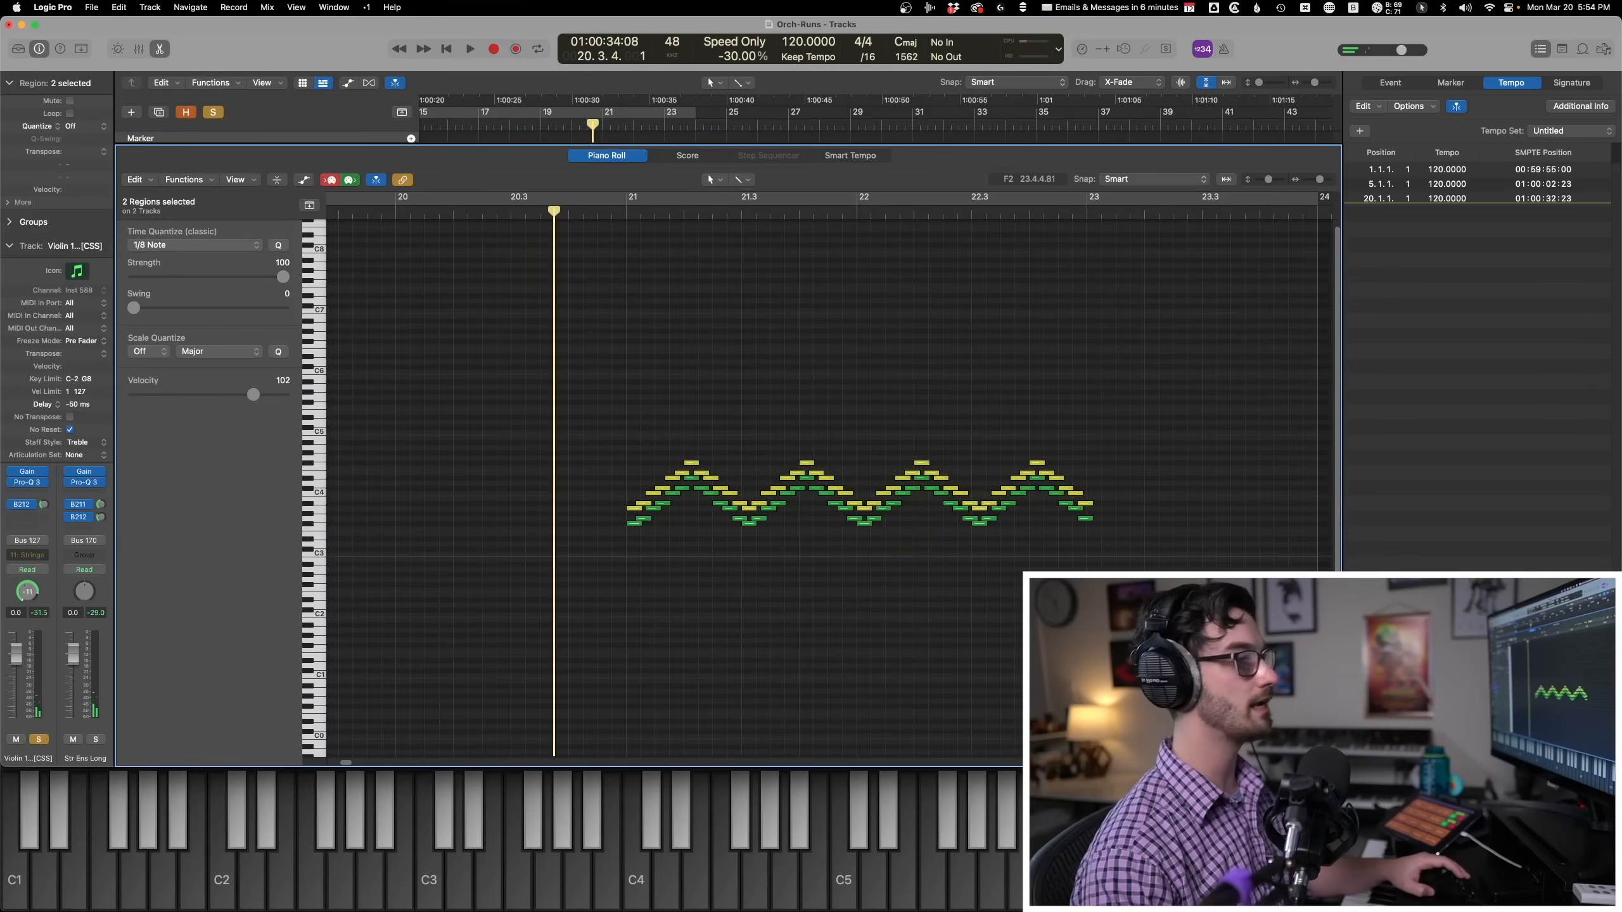
pyautogui.press('space')
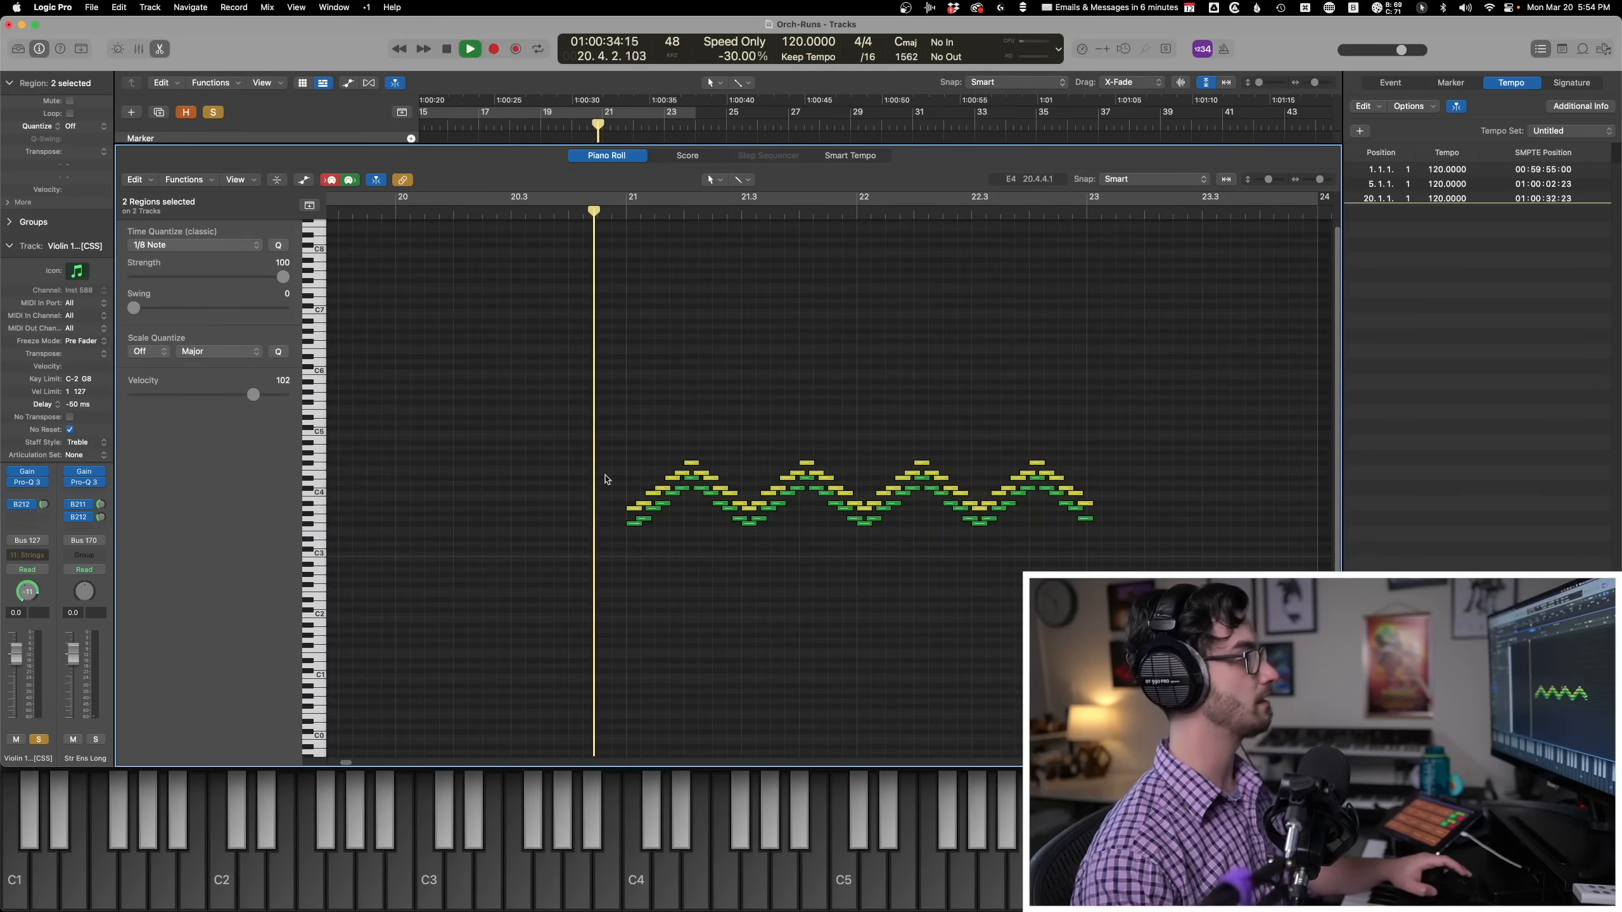
pyautogui.press('space')
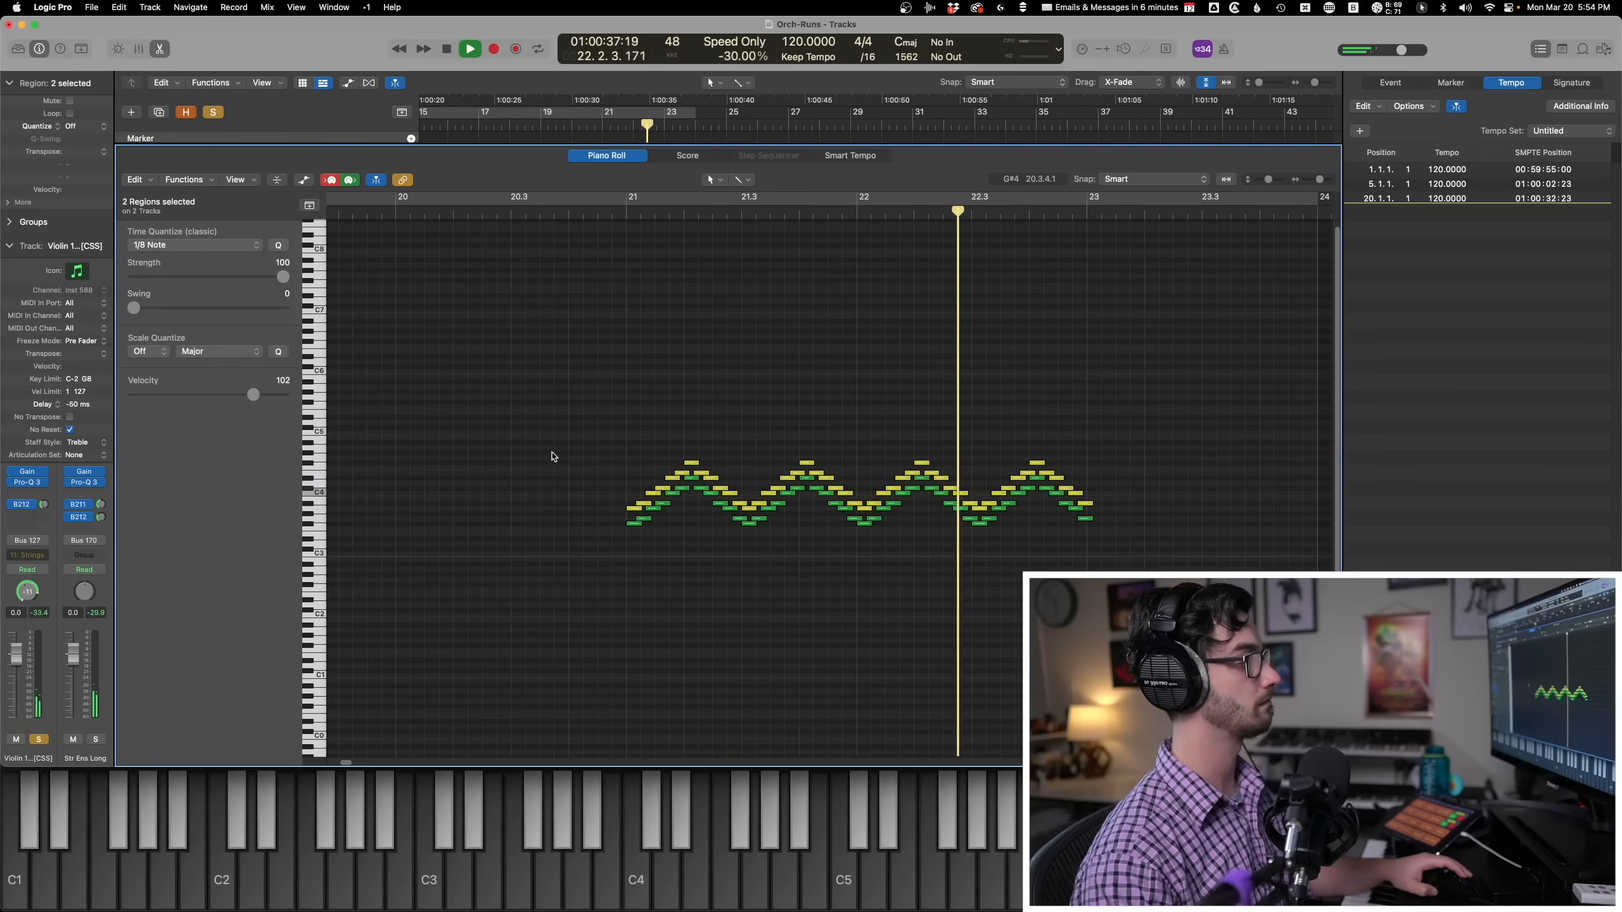
pyautogui.press('space')
# Add the Violin 1 Short and Violin 2 Short regions to the solo, examine their notes, and clear all track solos.
pyautogui.press('e')
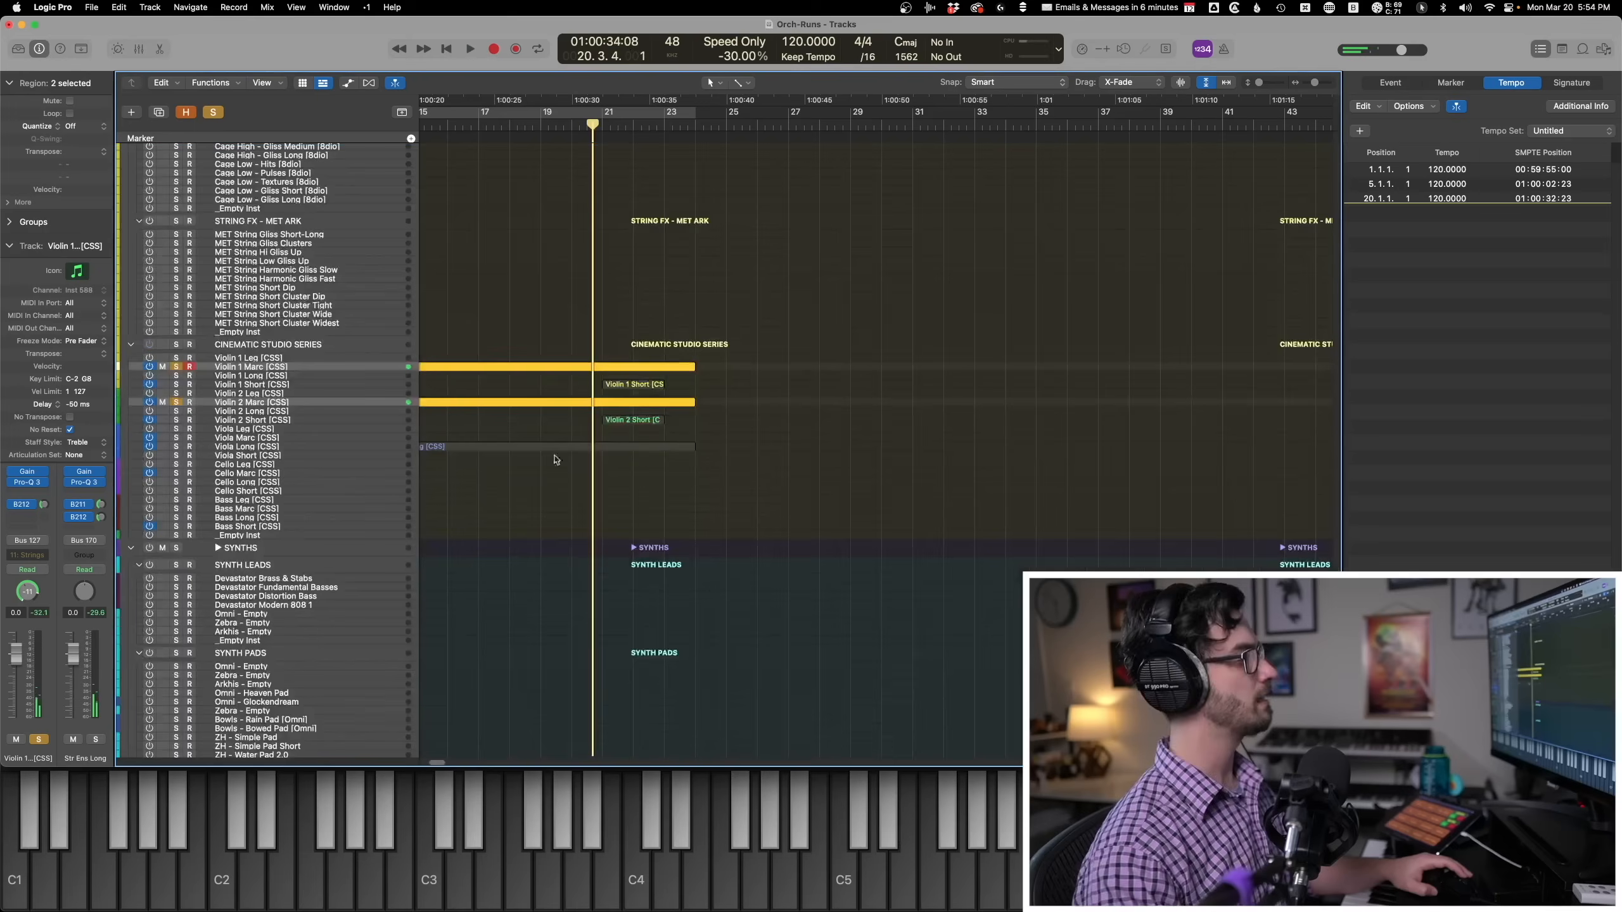
pyautogui.click(587, 431)
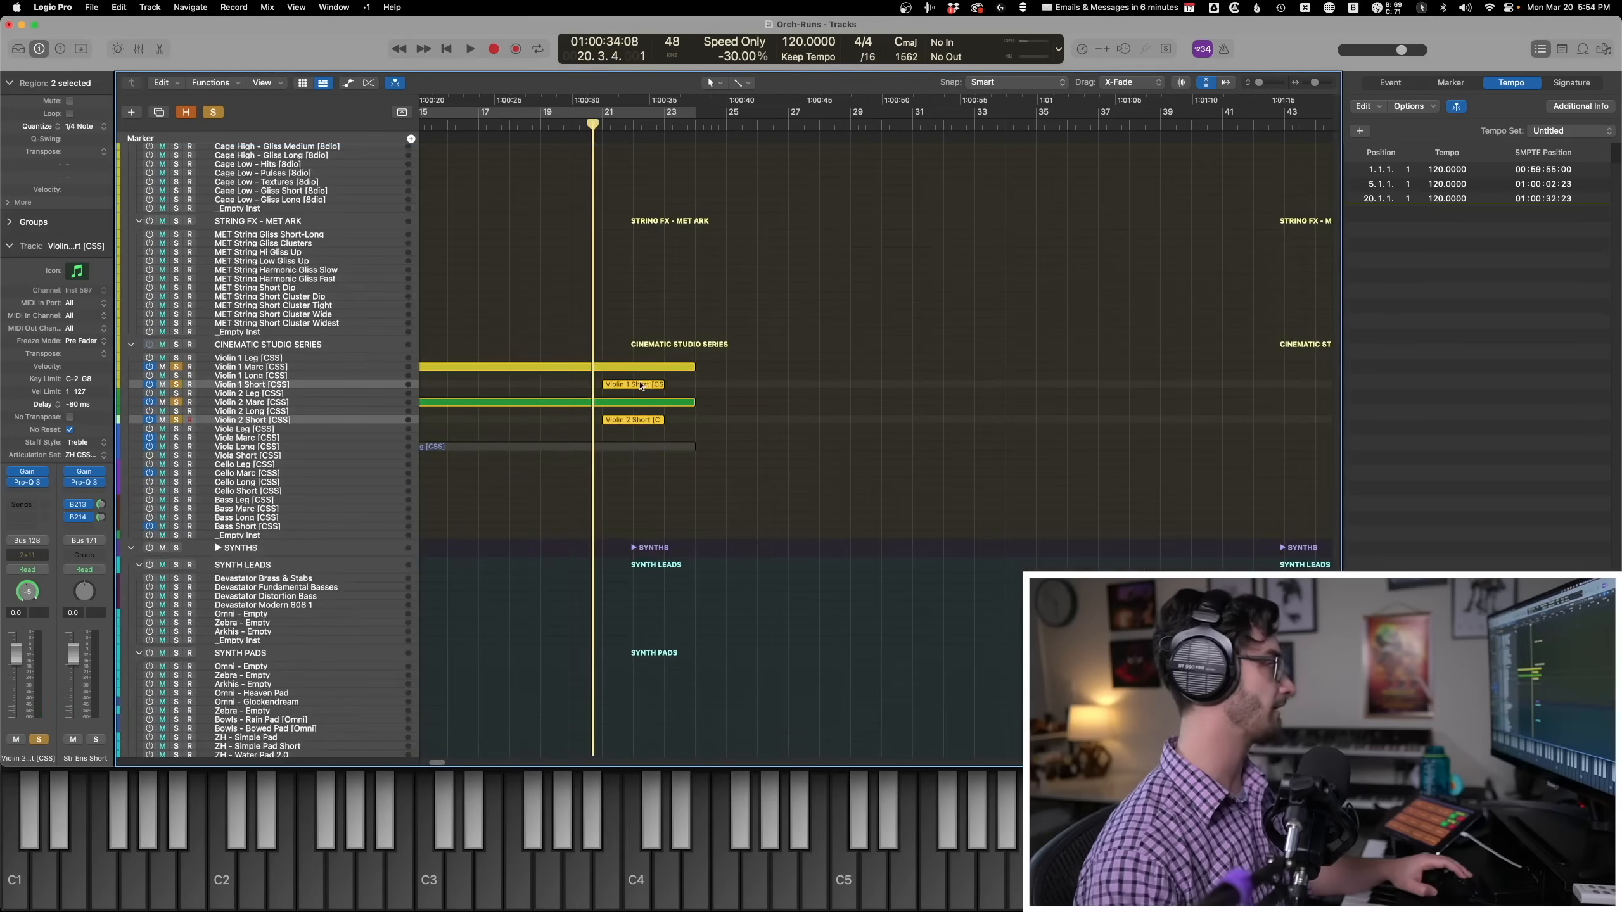
pyautogui.press('e')
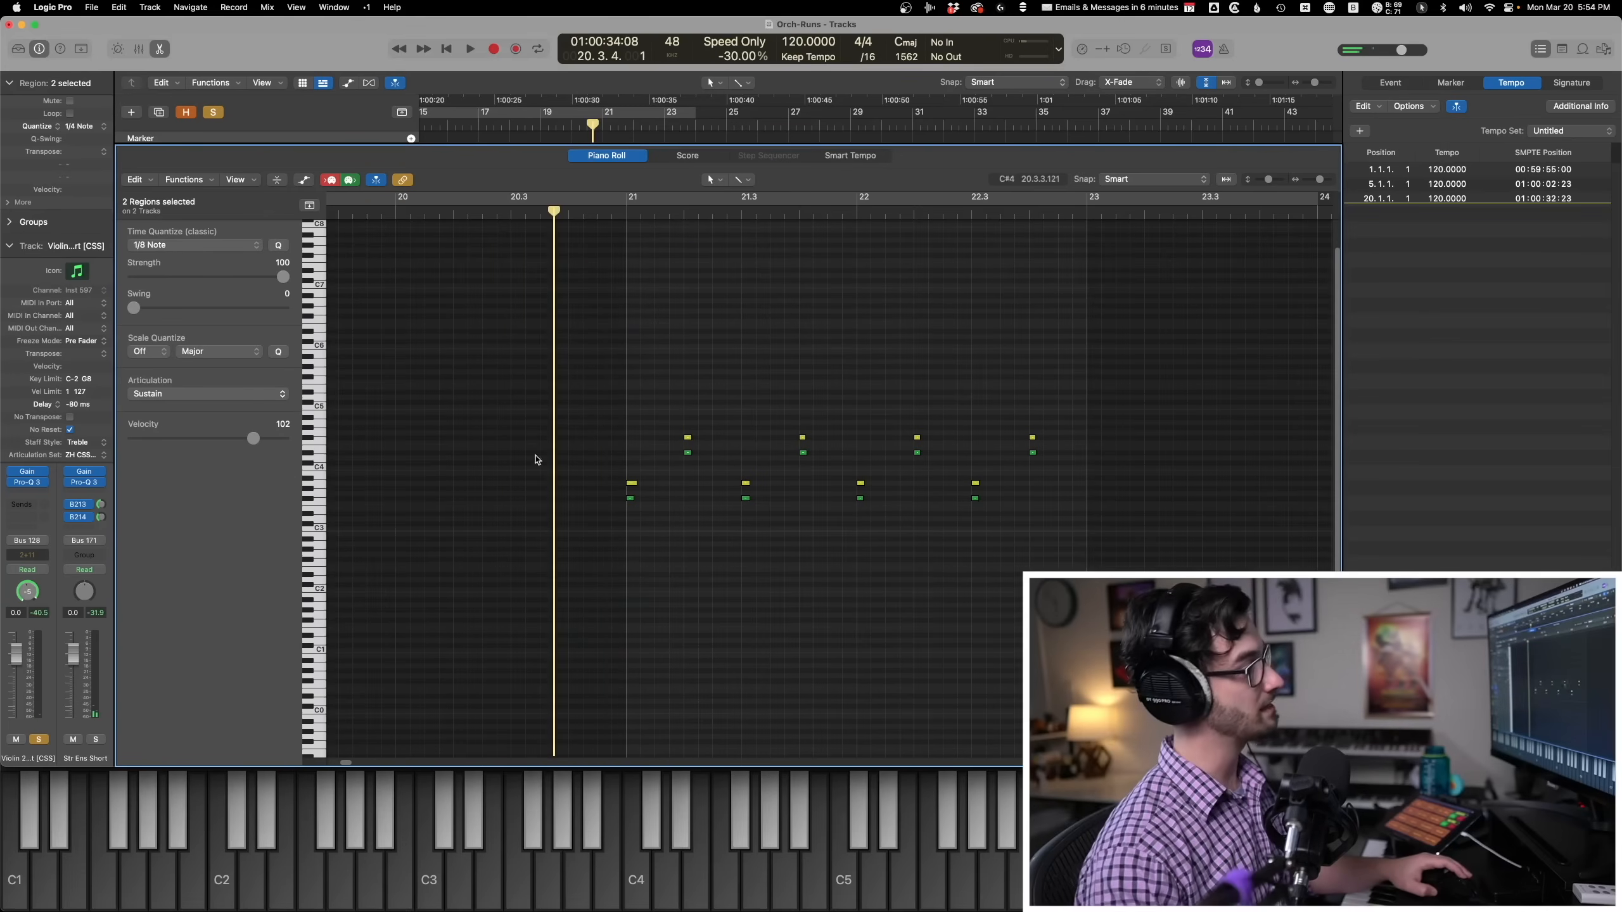
pyautogui.press('e')
pyautogui.keyDown('alt'); pyautogui.click(177, 420); pyautogui.keyUp('alt')
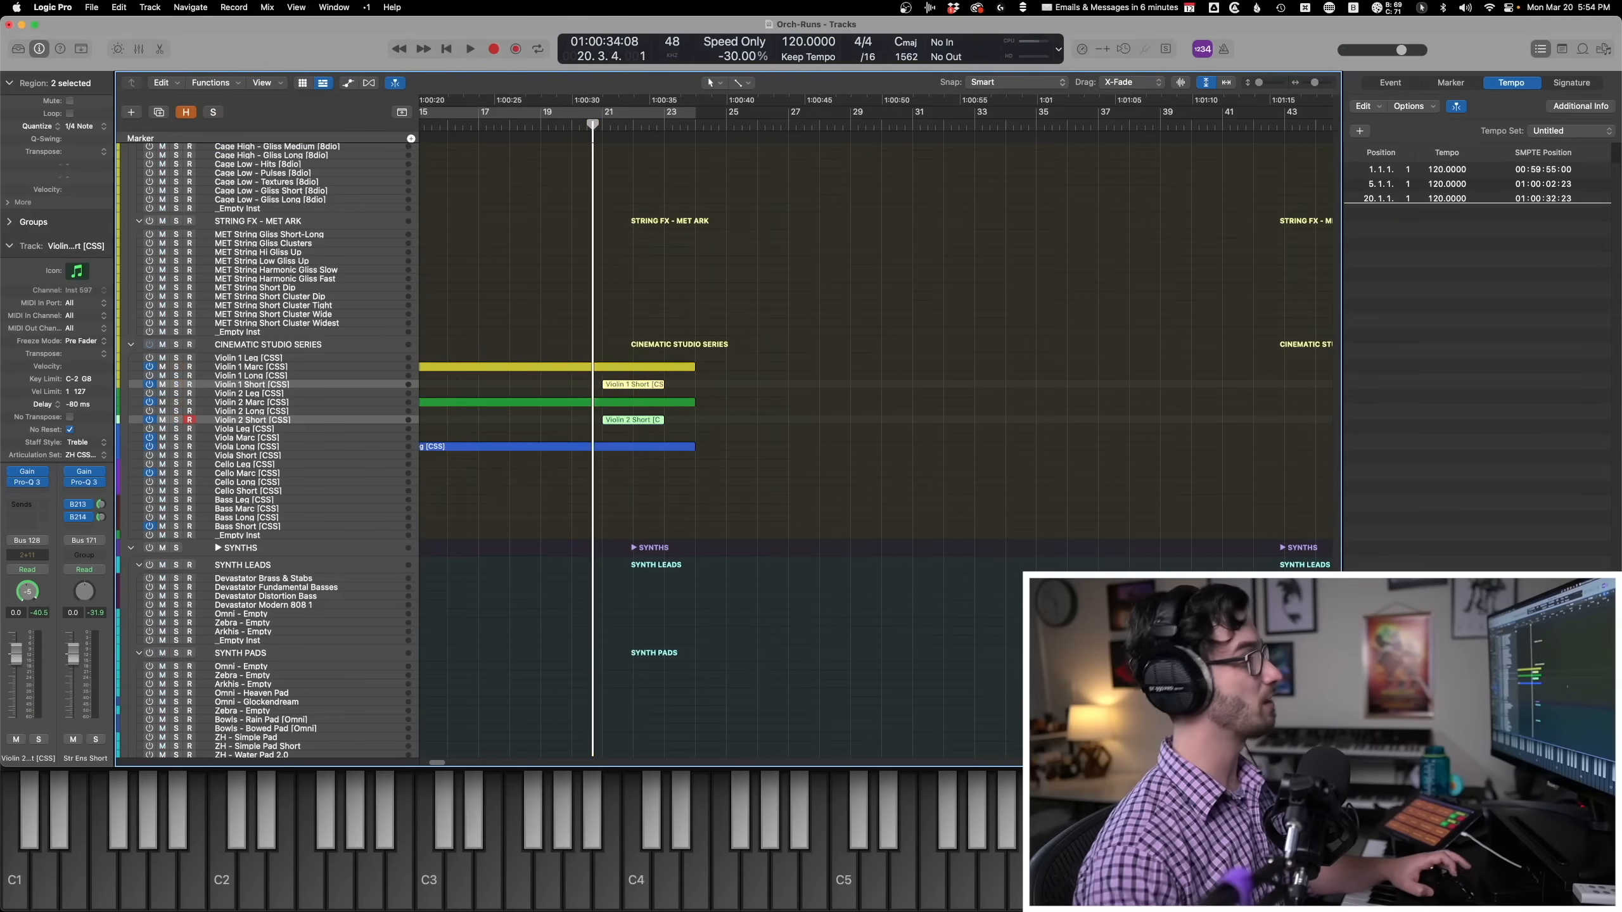
# Solo the Clarinet Arts region and play its notes from bar 21 in the Piano Roll.
pyautogui.scroll(20, 1285, 319)
pyautogui.moveTo(738, 646); pyautogui.dragTo(682, 487)
pyautogui.press('e')
pyautogui.press('s')
pyautogui.press('space')
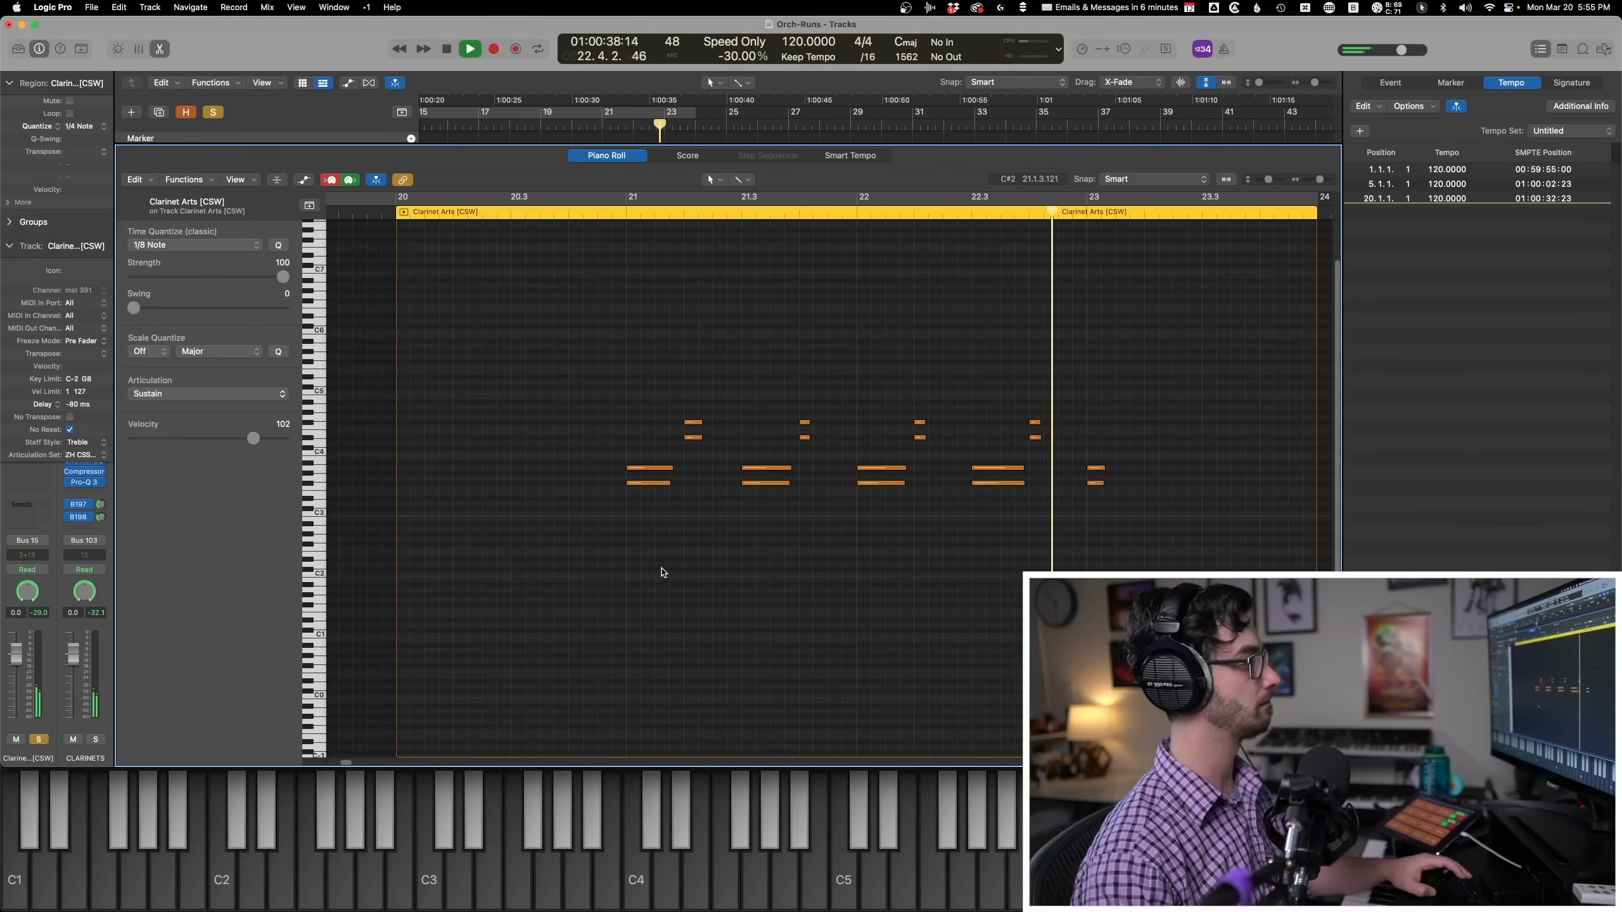
# Solo the Violin 1 and 2 Marc and Short regions together with Clarinet Arts and play all five in the Piano Roll.
pyautogui.press('e')
pyautogui.scroll(-8, 562, 536)
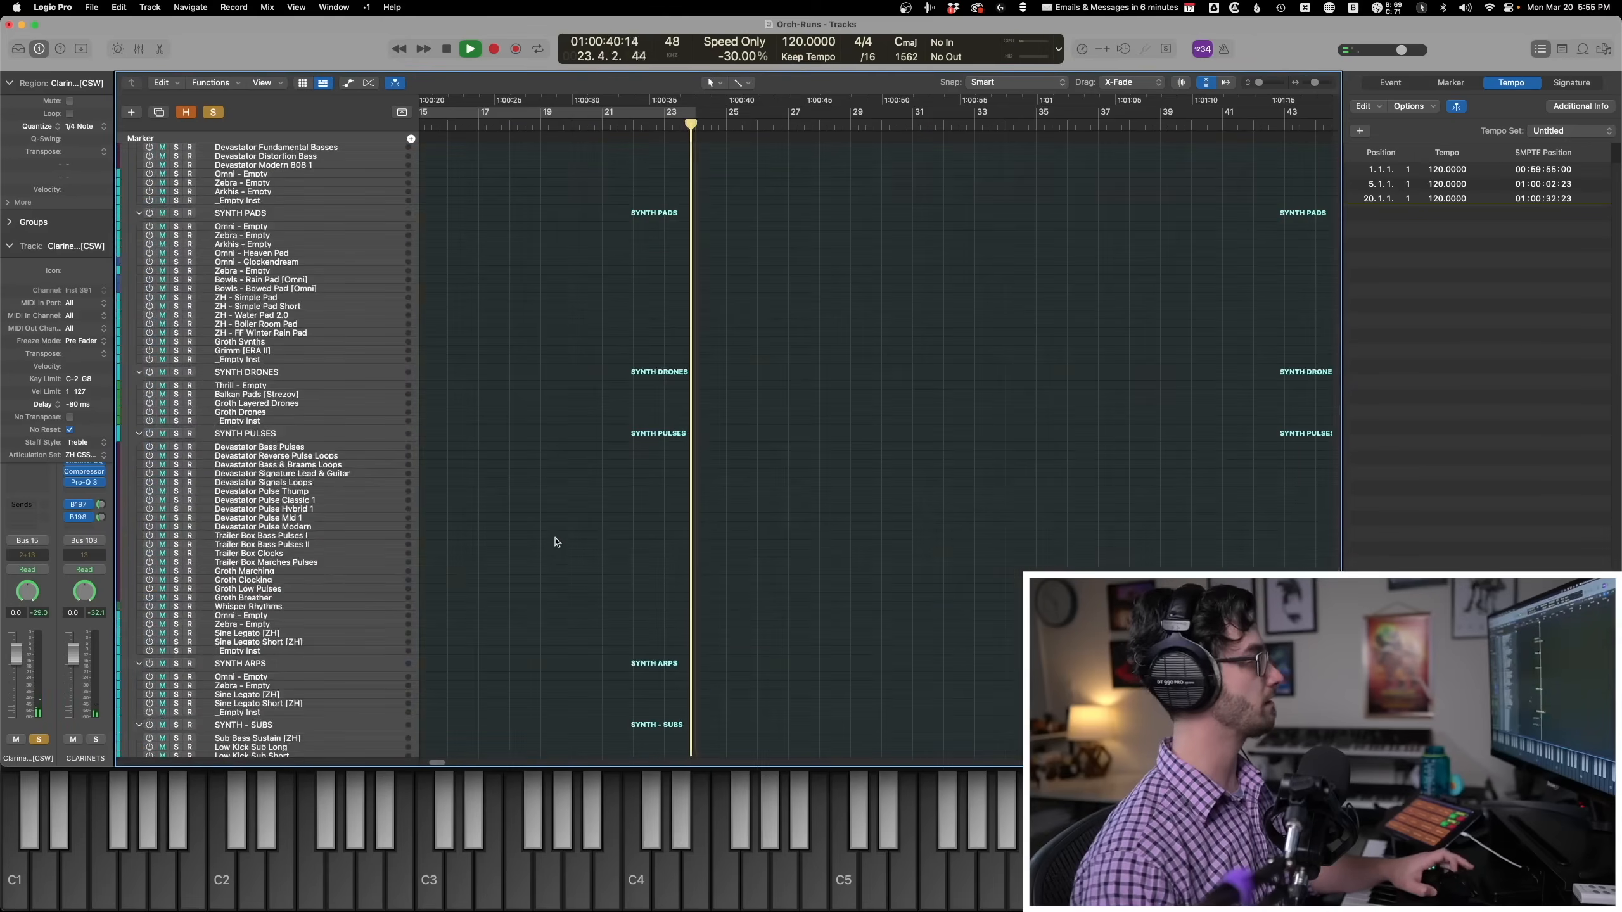
pyautogui.moveTo(624, 524); pyautogui.dragTo(630, 636)
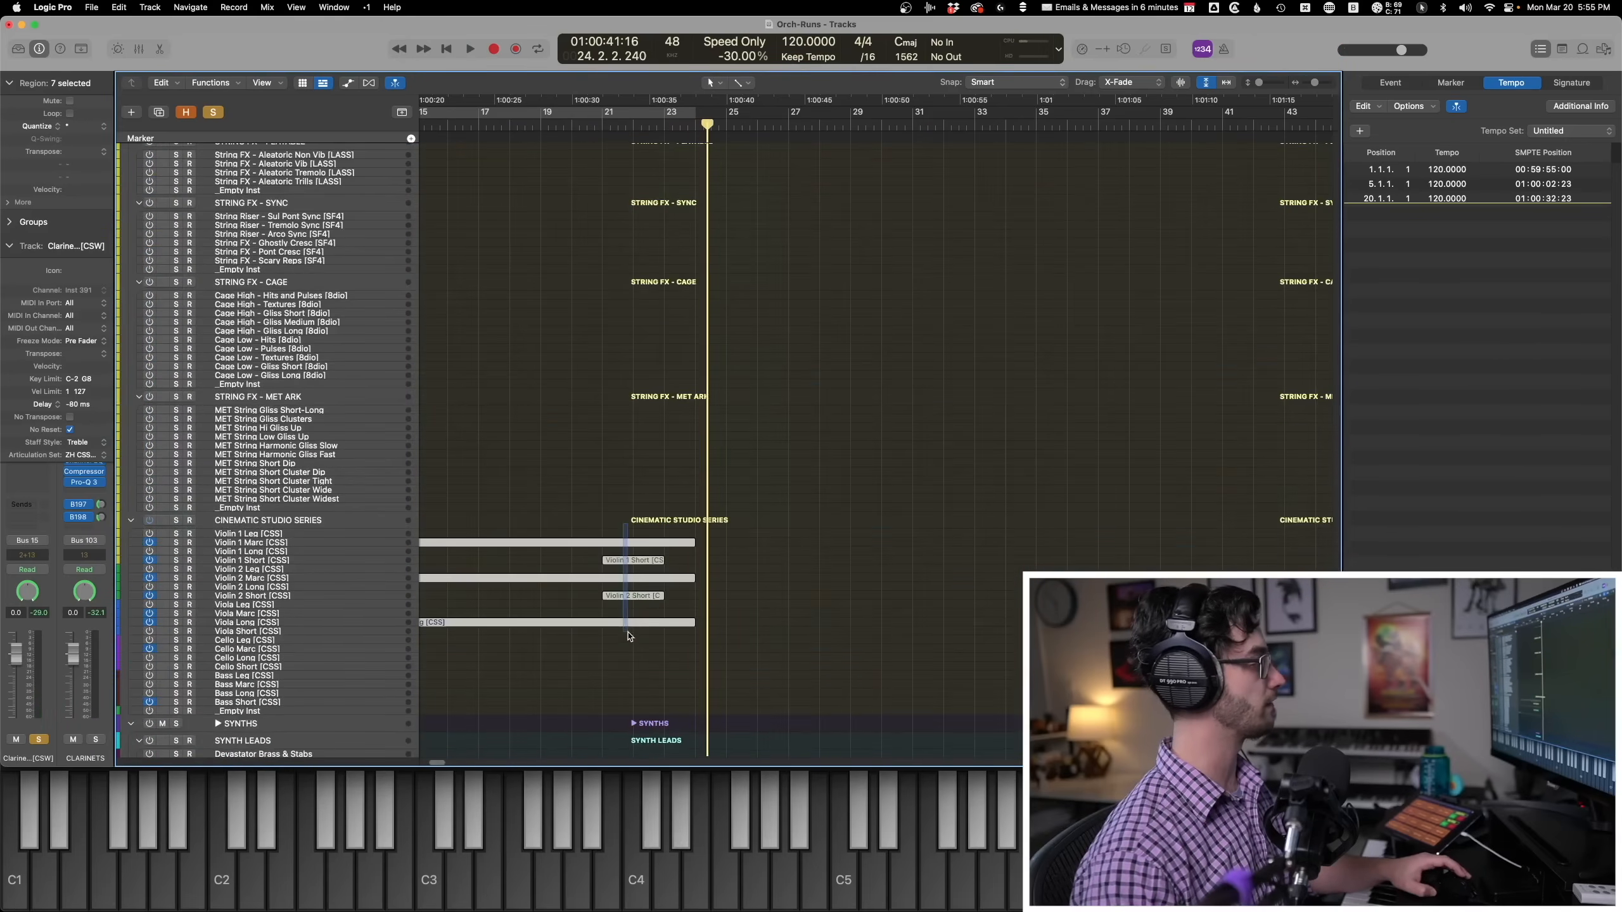
pyautogui.press('e')
pyautogui.press('space')
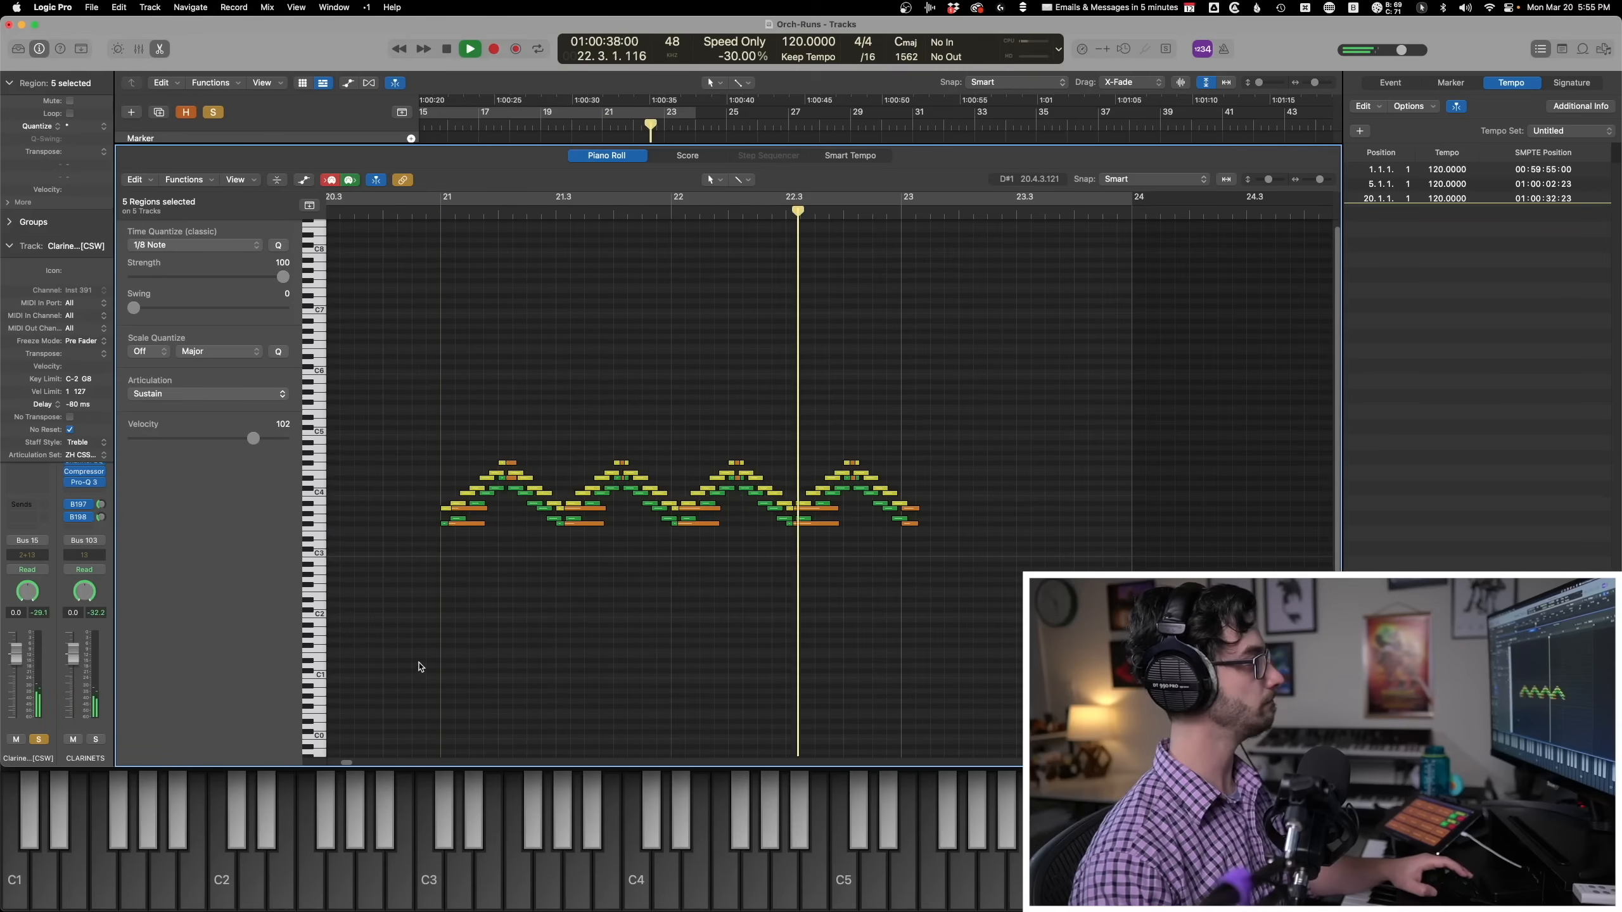
pyautogui.press('space')
pyautogui.press('e')
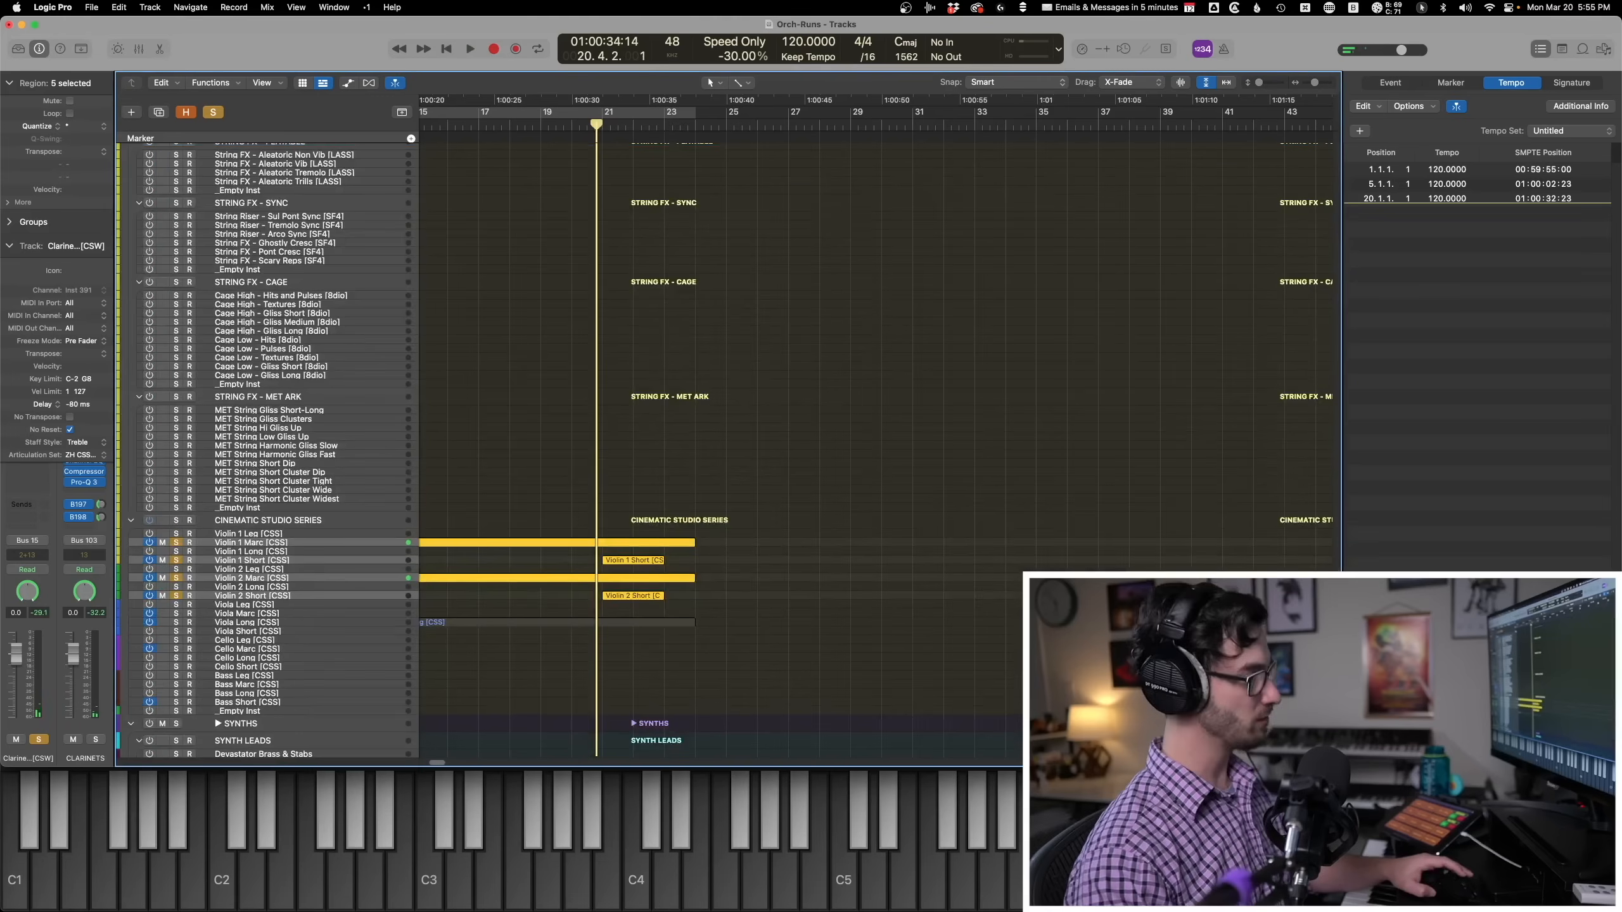
pyautogui.scroll(-15, 1324, 407)
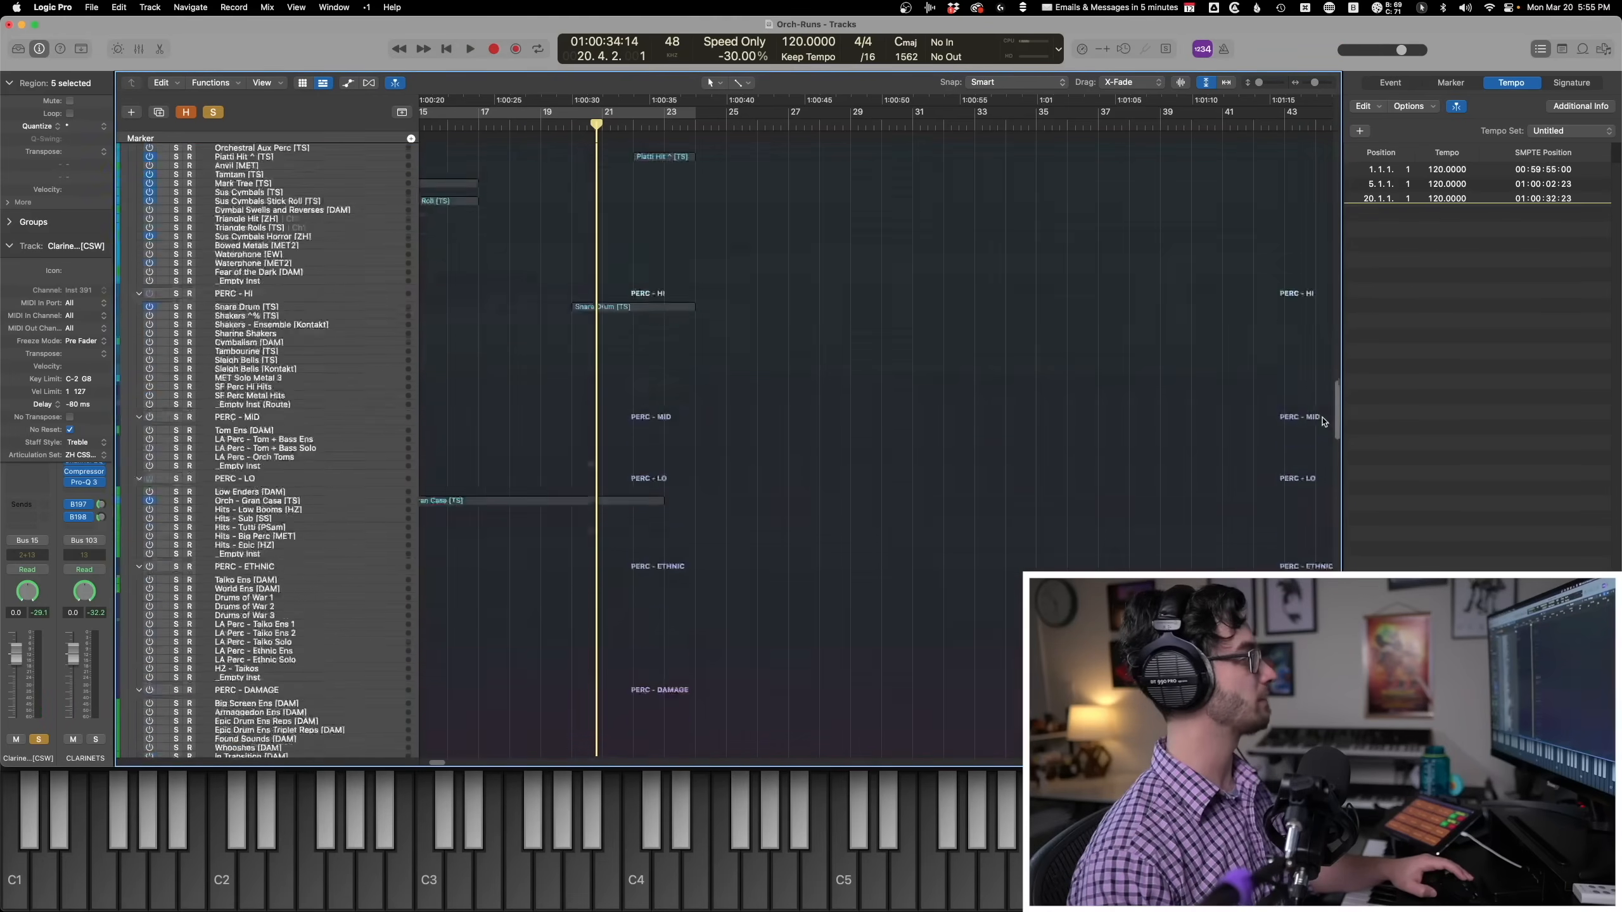
# Add the 1 Trumpet Arts region to the soloed violin and clarinet regions, play all six in the Piano Roll, and clear the solos.
pyautogui.scroll(15, 1324, 407)
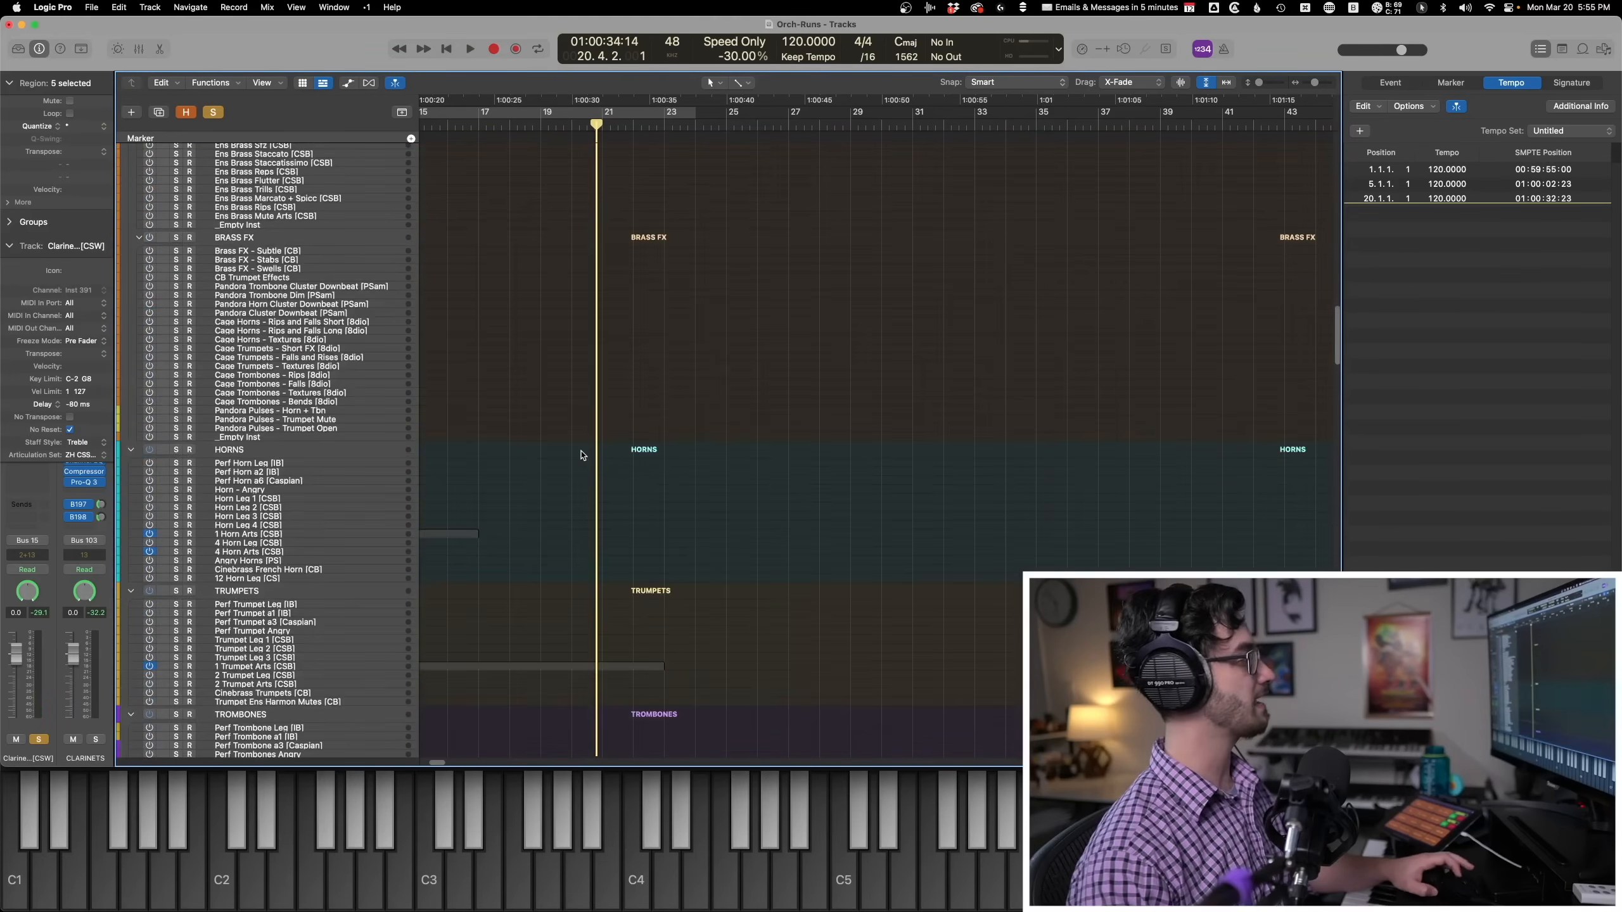
pyautogui.scroll(-3, 511, 534)
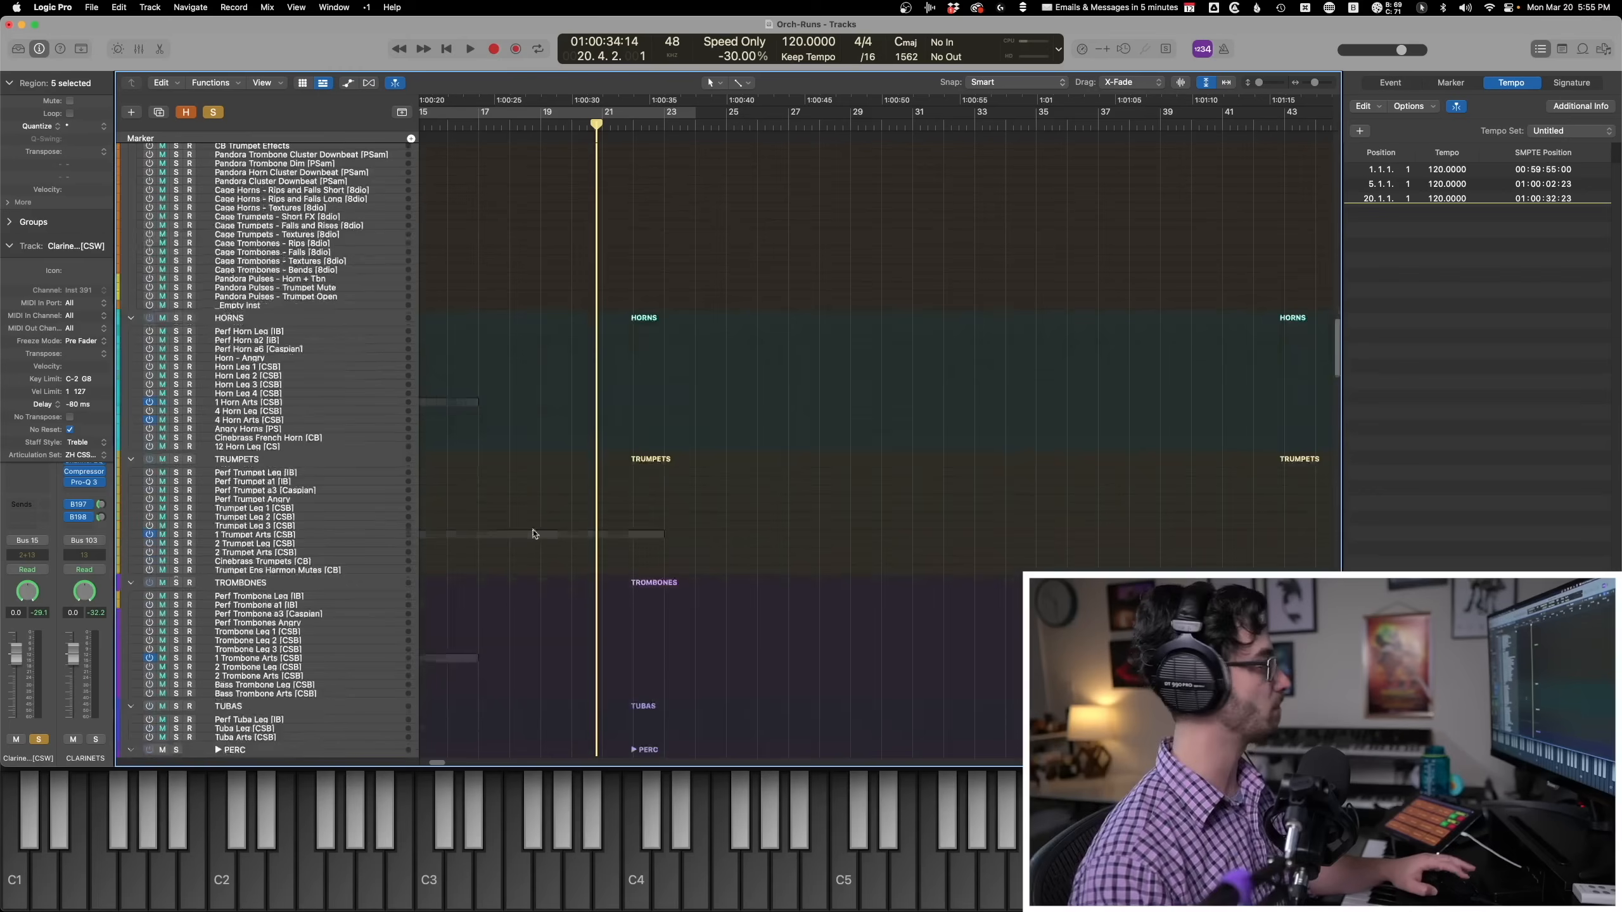
pyautogui.keyDown('shift'); pyautogui.click(524, 534); pyautogui.keyUp('shift')
pyautogui.press('e')
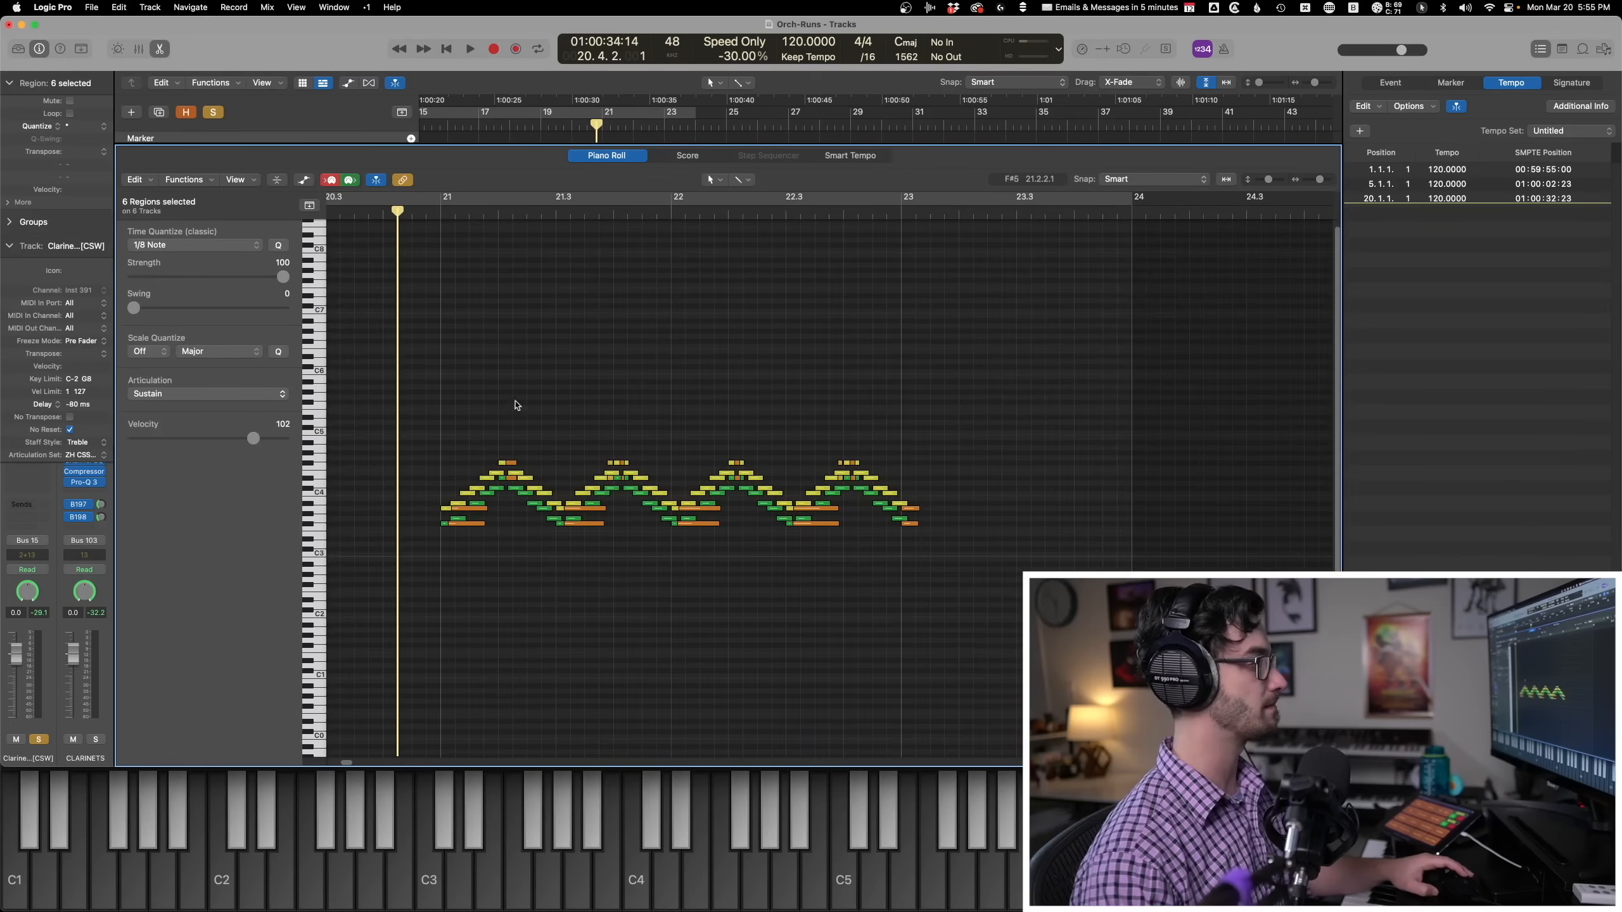
pyautogui.press('space')
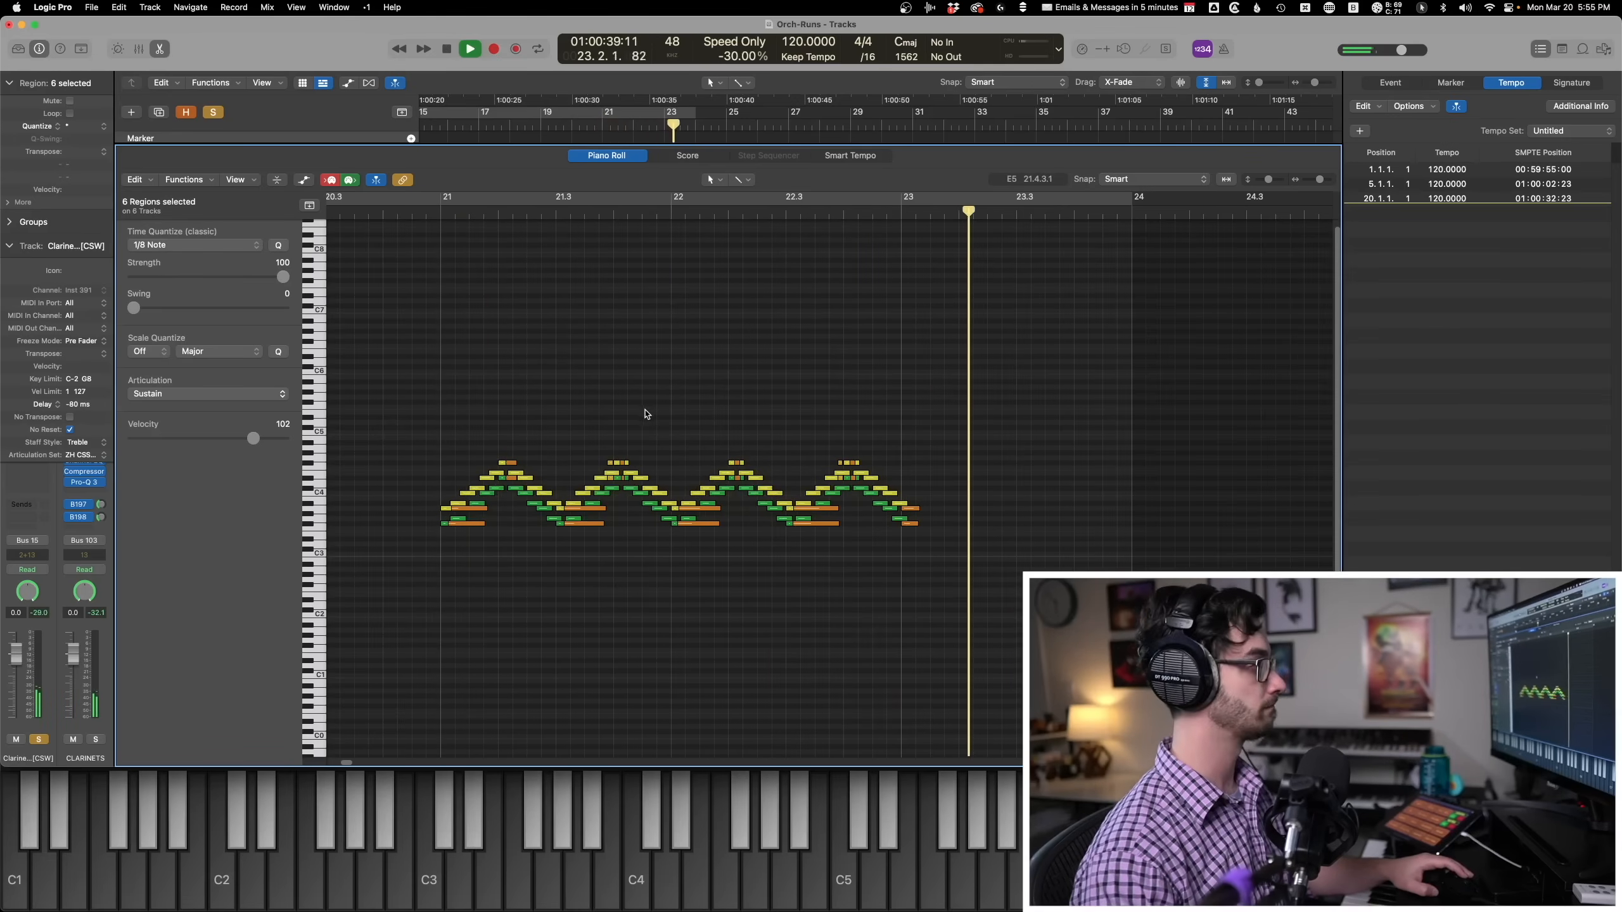
pyautogui.press('space')
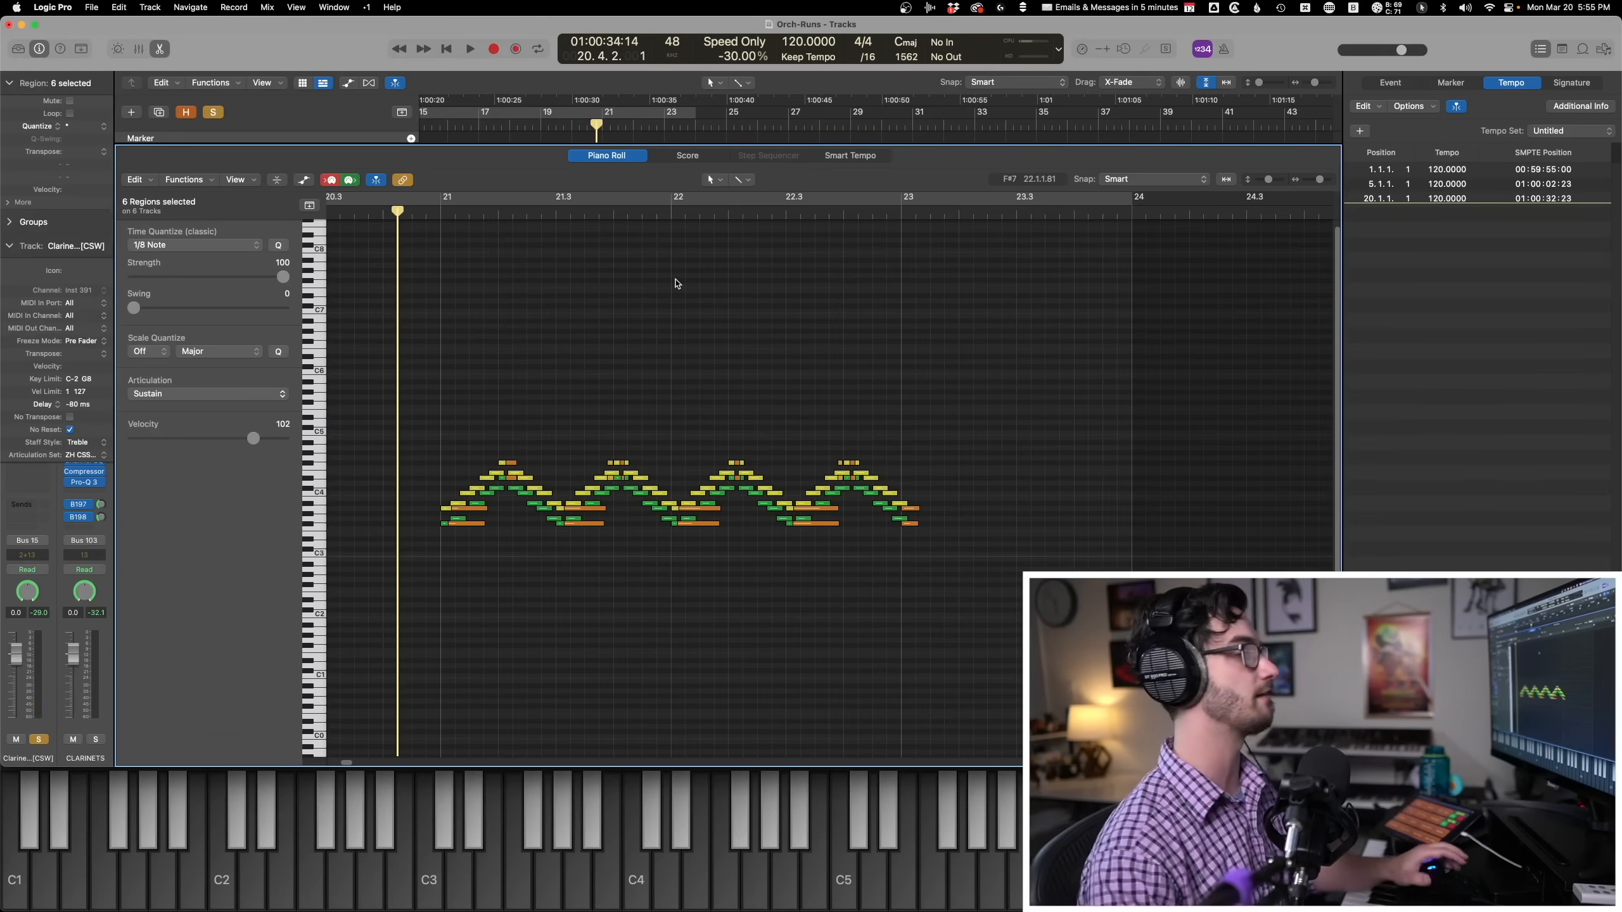
pyautogui.press('p')
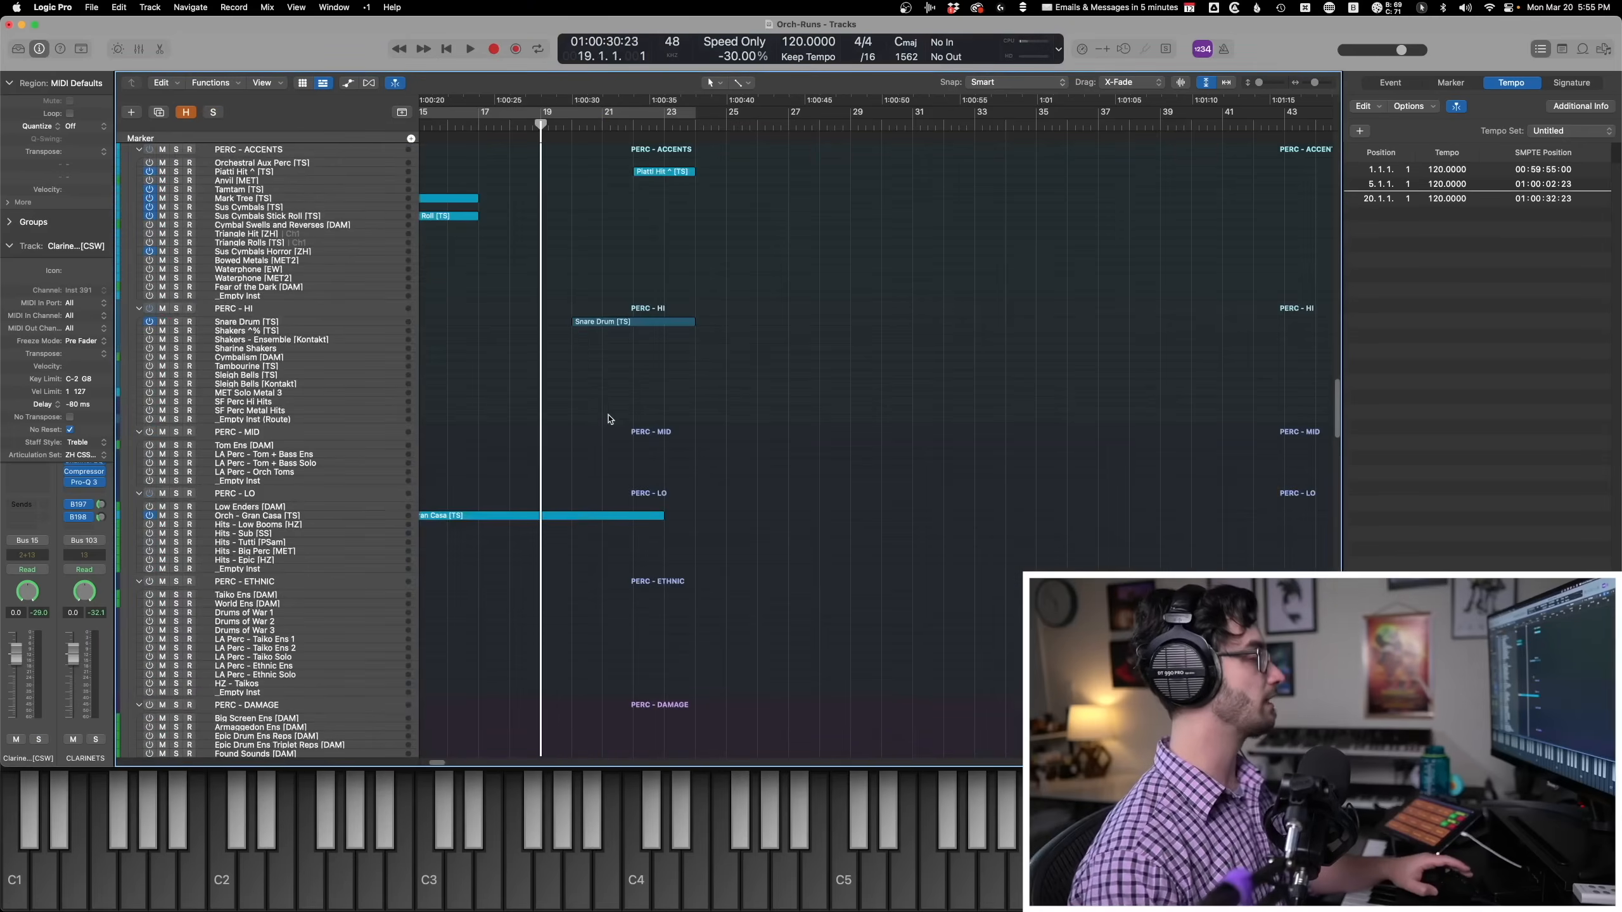
# Select the Gran Casa, Snare Drum and Piatti Hit regions, and solo and play the Snare Drum roll in the Piano Roll.
pyautogui.click(651, 515)
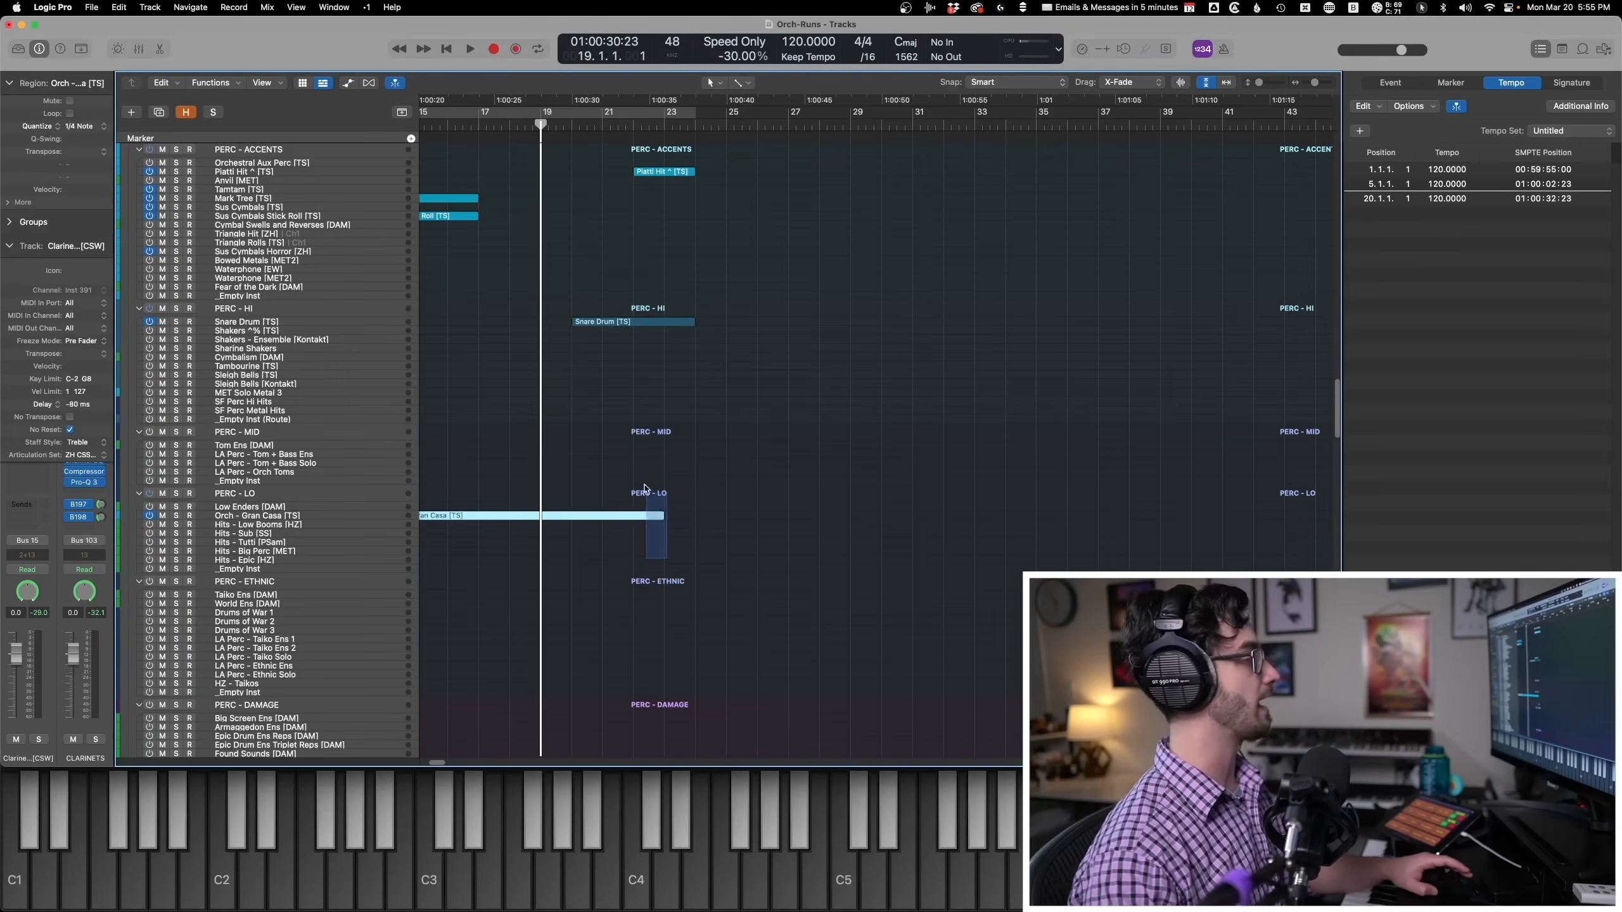
pyautogui.scroll(5, 617, 438)
pyautogui.moveTo(698, 513); pyautogui.dragTo(593, 305)
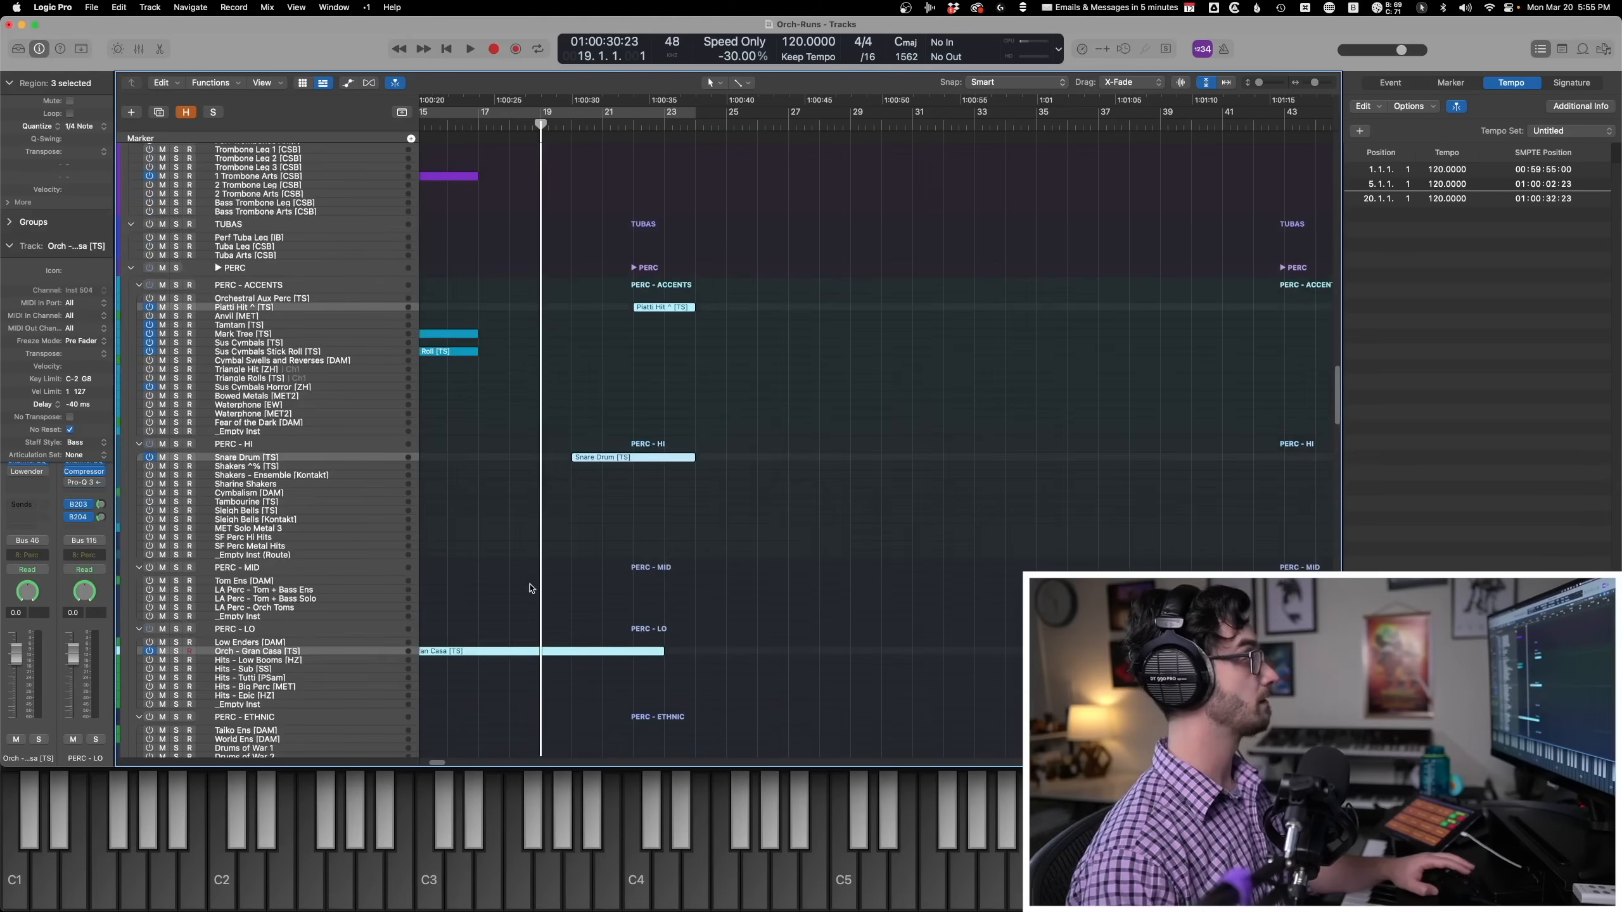
pyautogui.click(646, 457)
pyautogui.press('p')
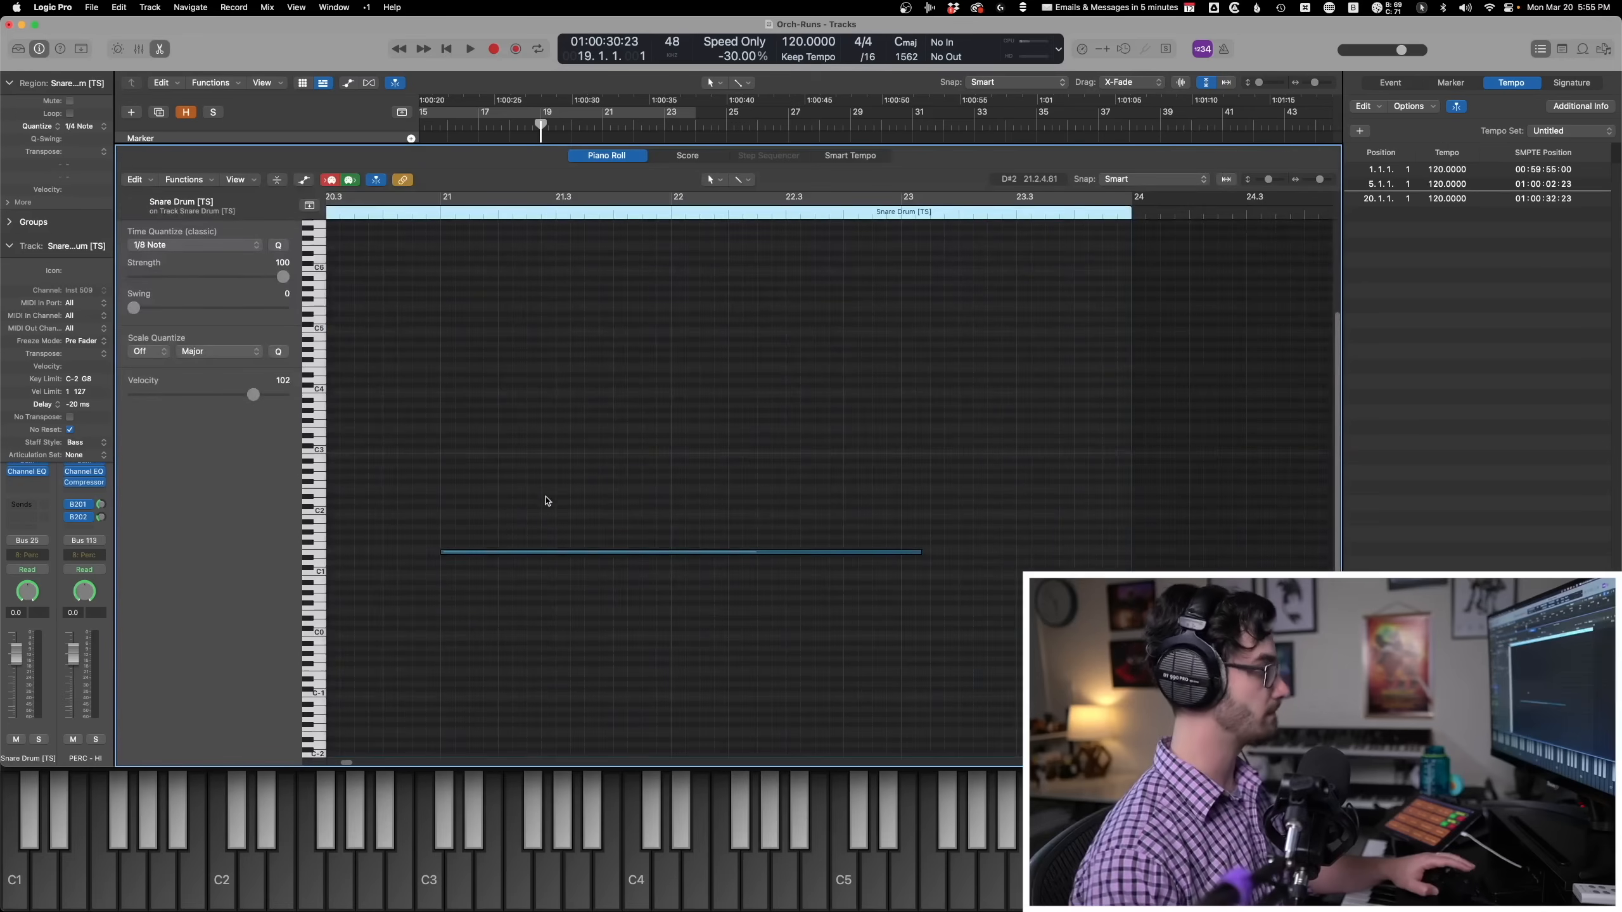
pyautogui.hotkey('ctrl', 's')
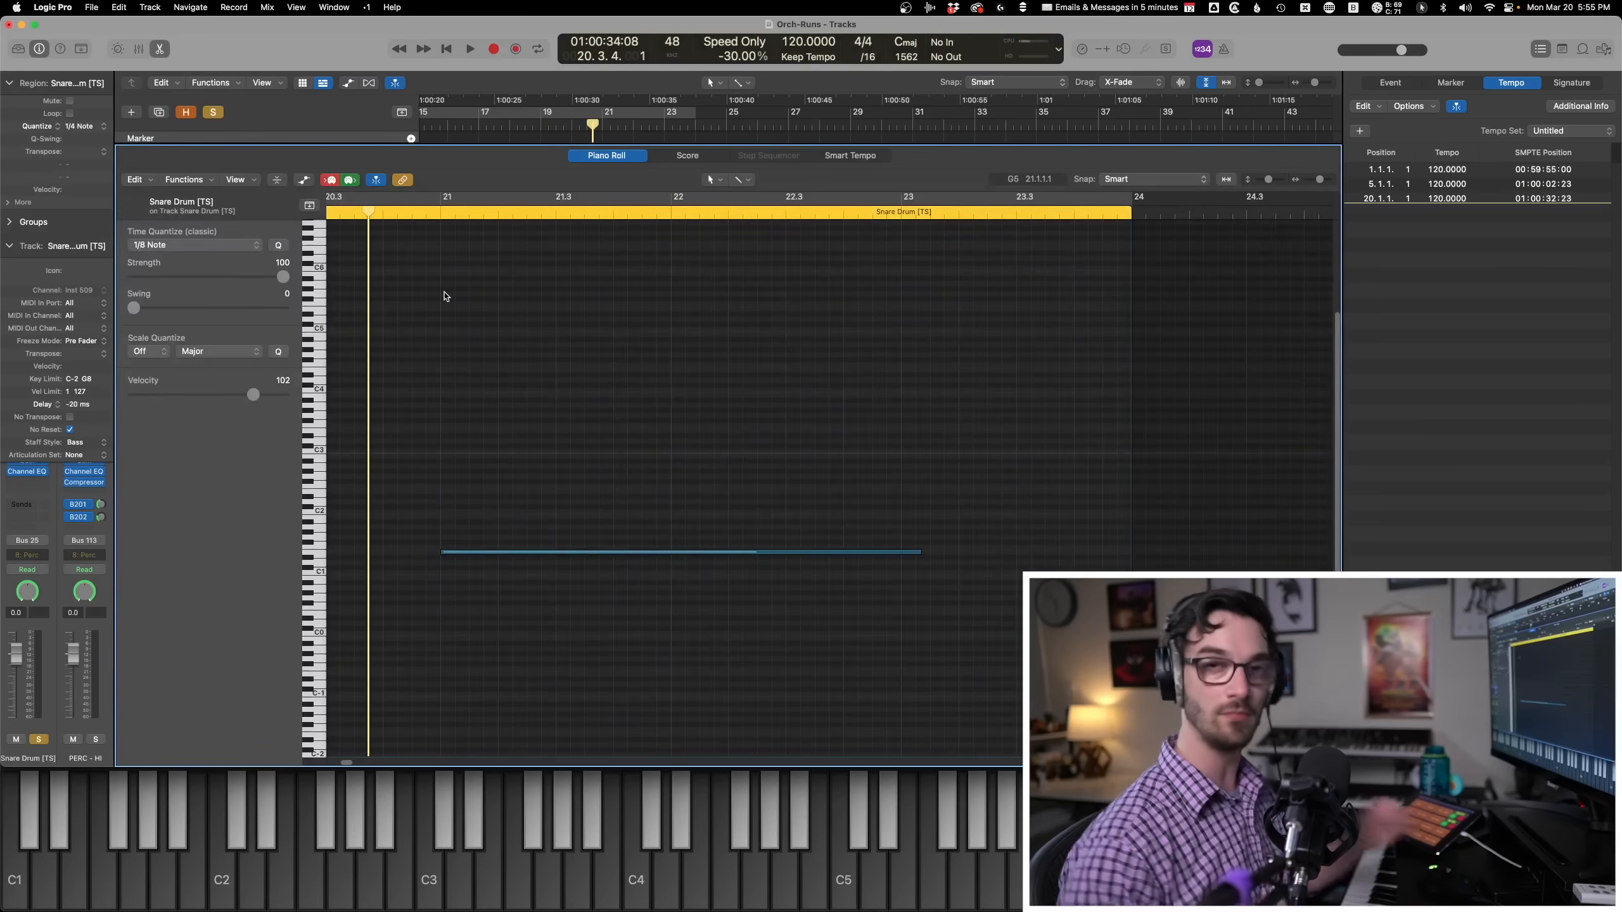
pyautogui.press('space')
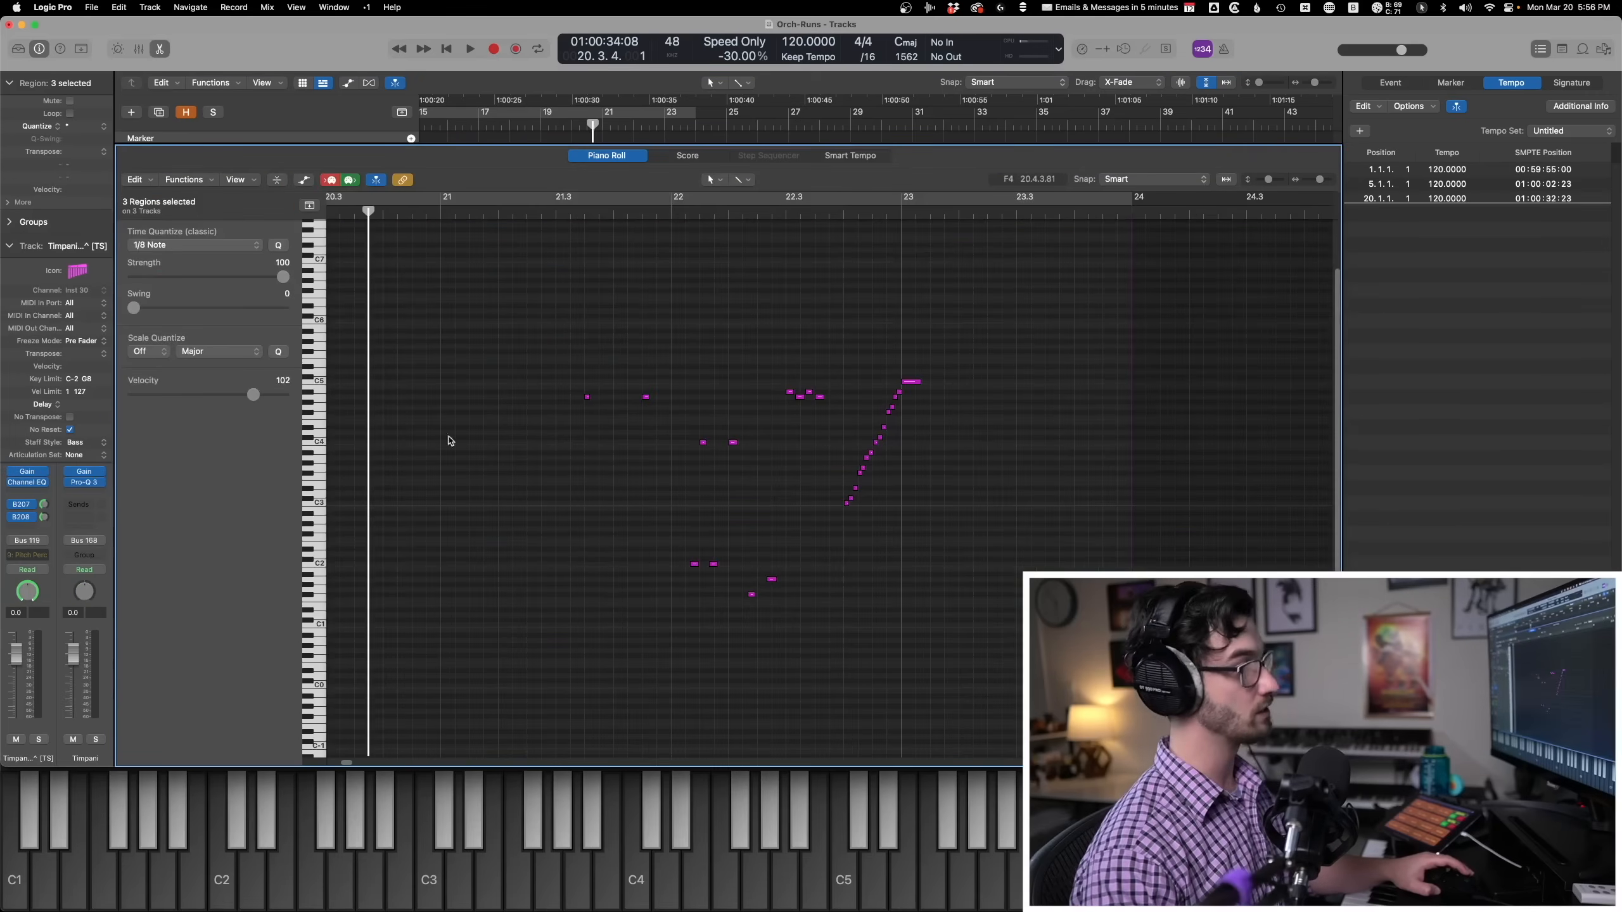
# Solo the Harp 1 region, play its rising run into bar 23 in the Piano Roll, and clear the solo.
pyautogui.press('.')
pyautogui.press('.')
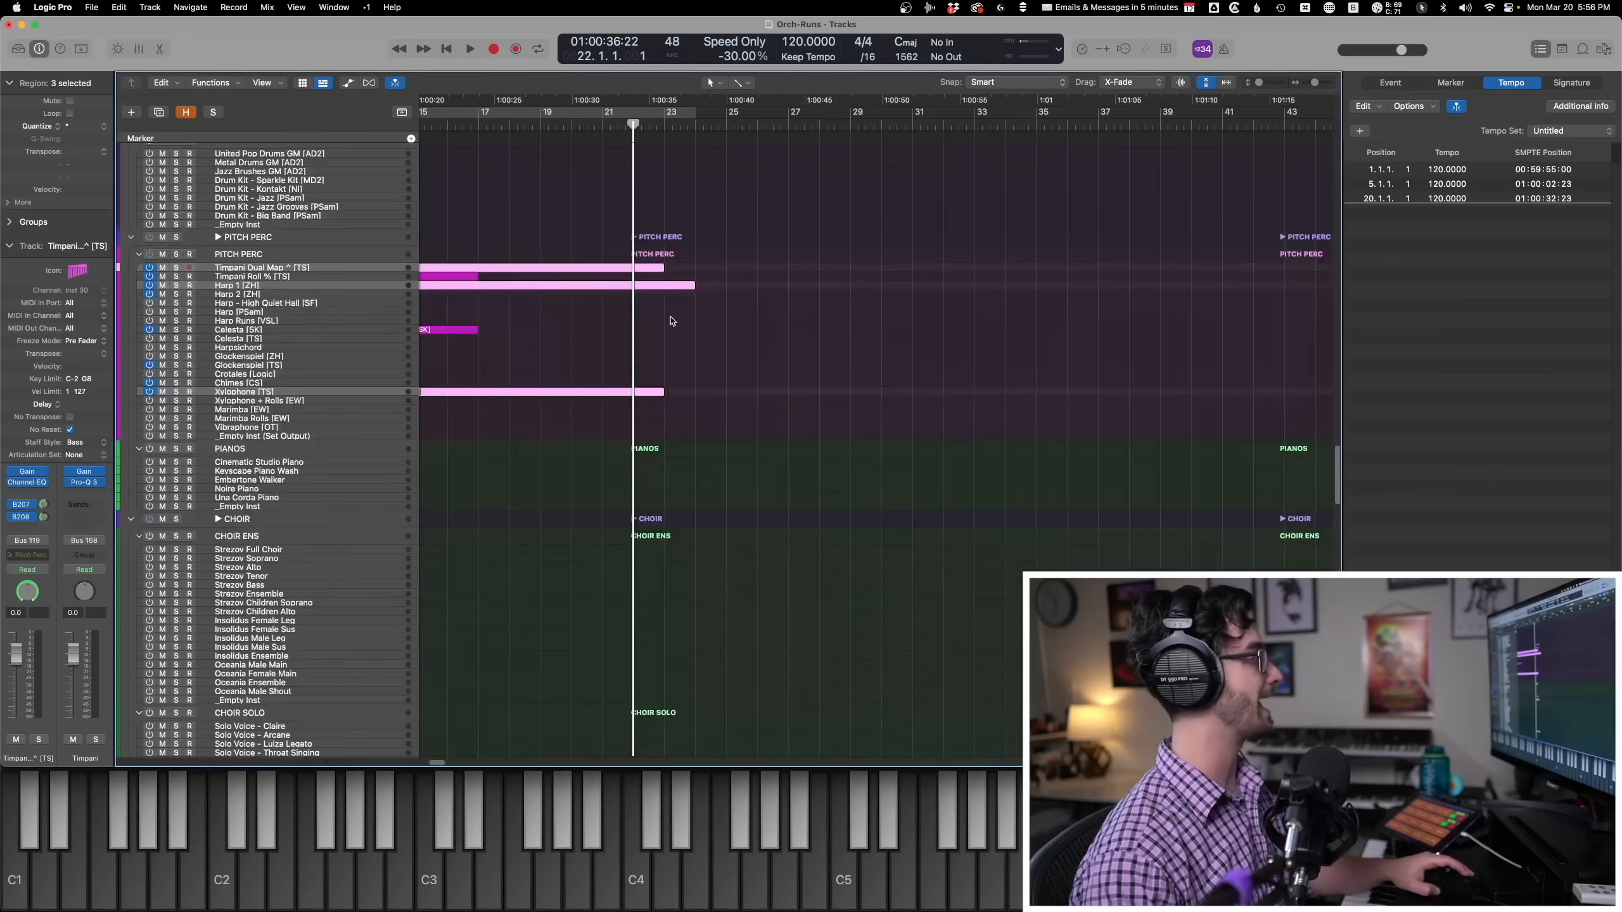
pyautogui.press('p')
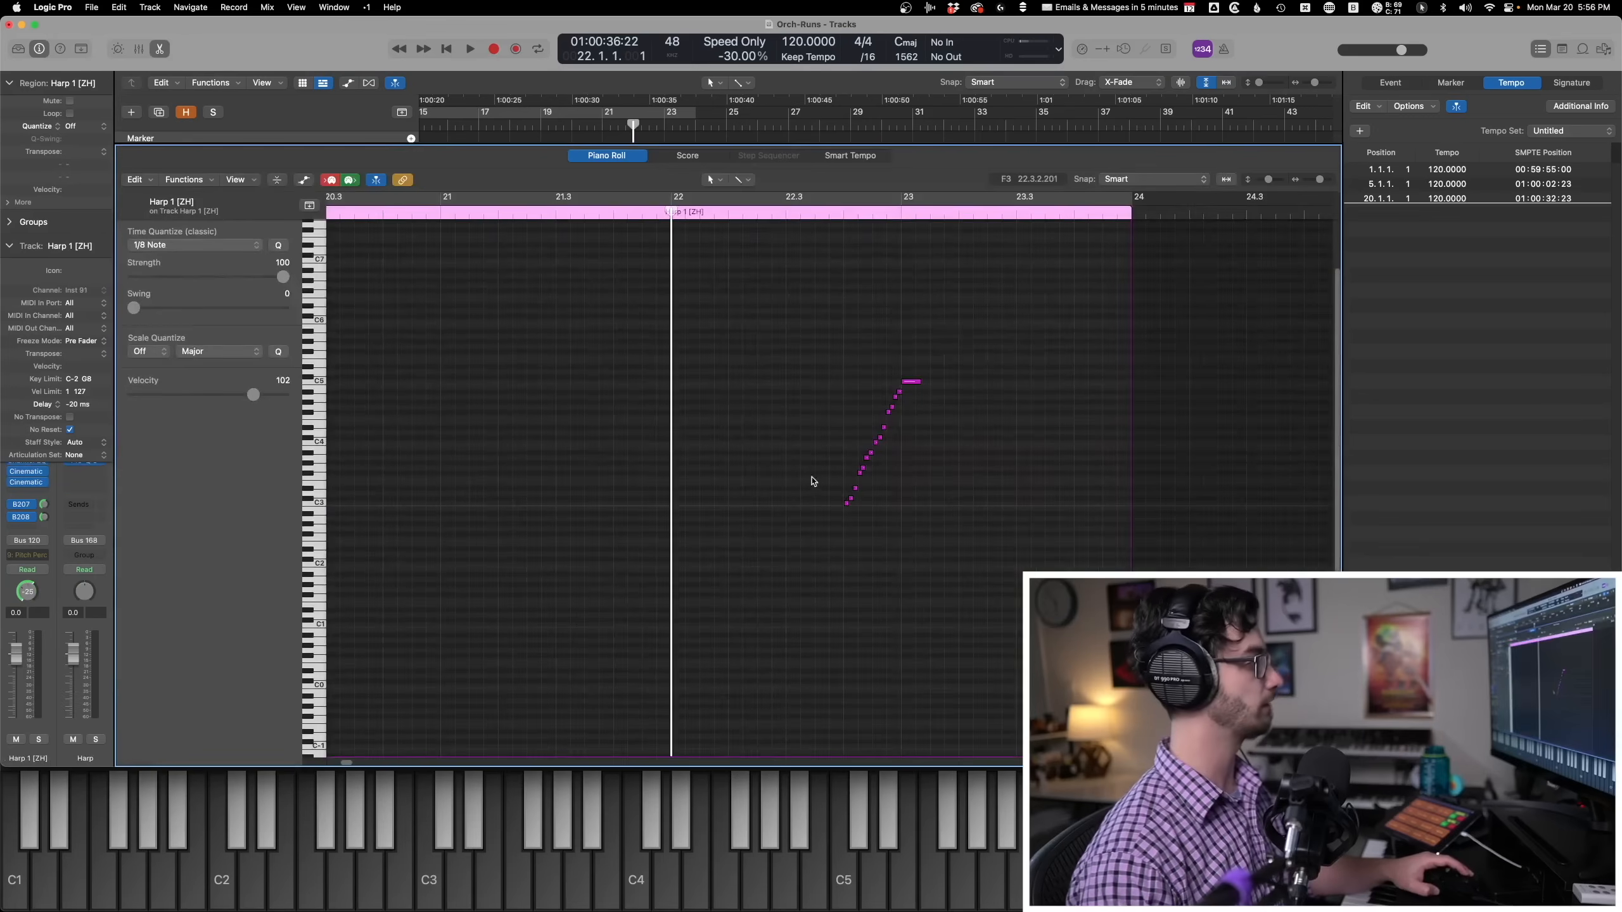
pyautogui.click(794, 219)
pyautogui.press('s')
pyautogui.press('space')
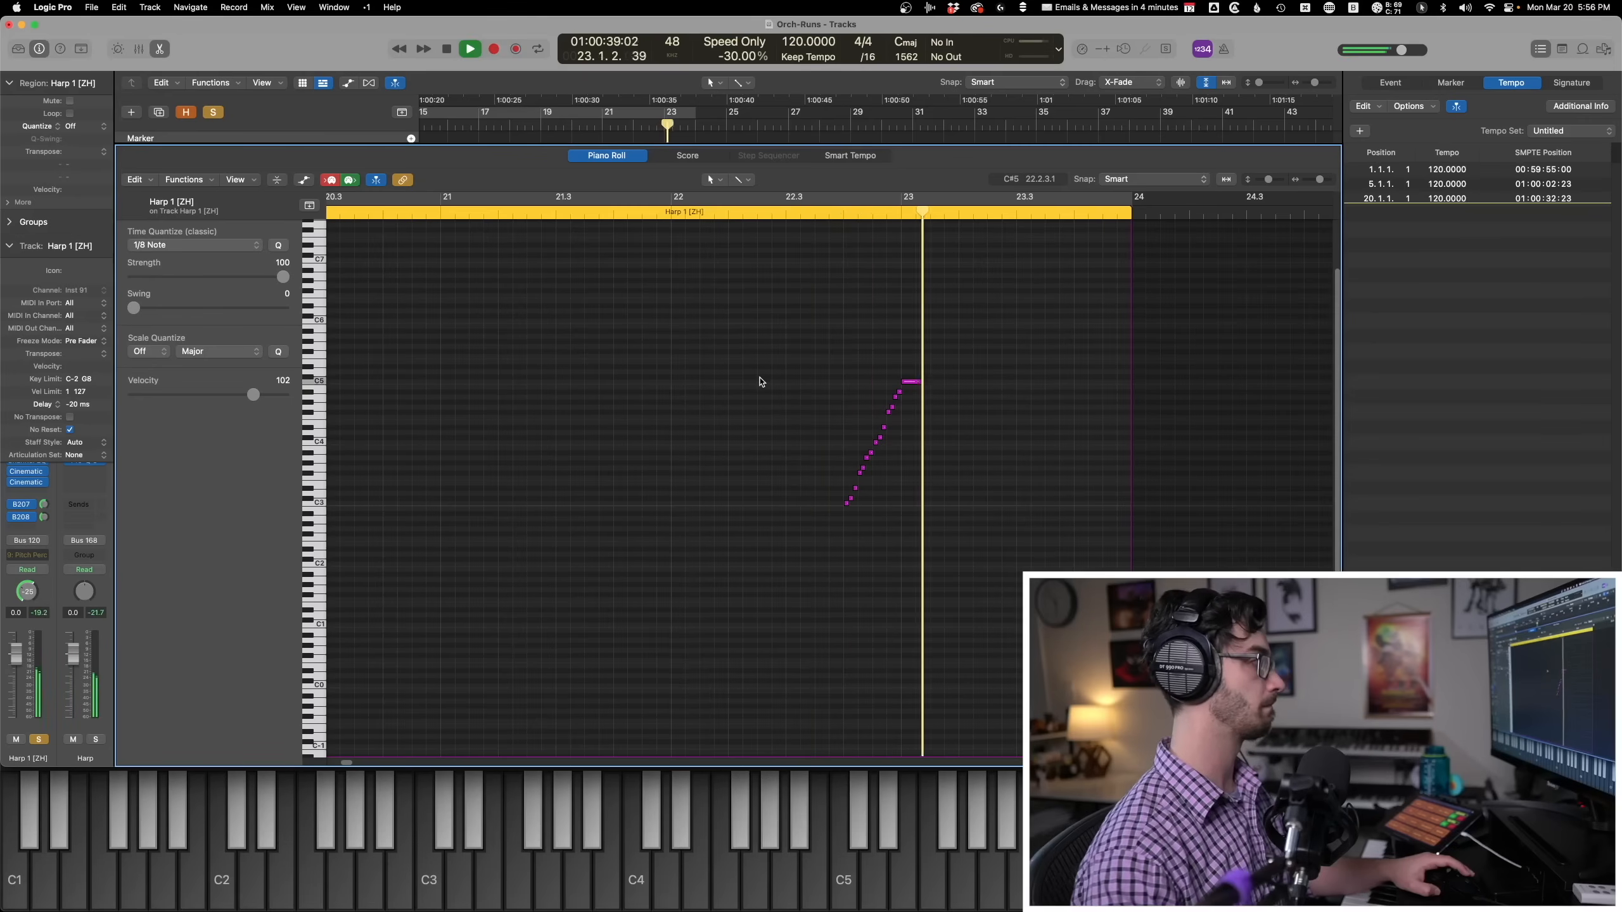
pyautogui.press('space')
pyautogui.press('p')
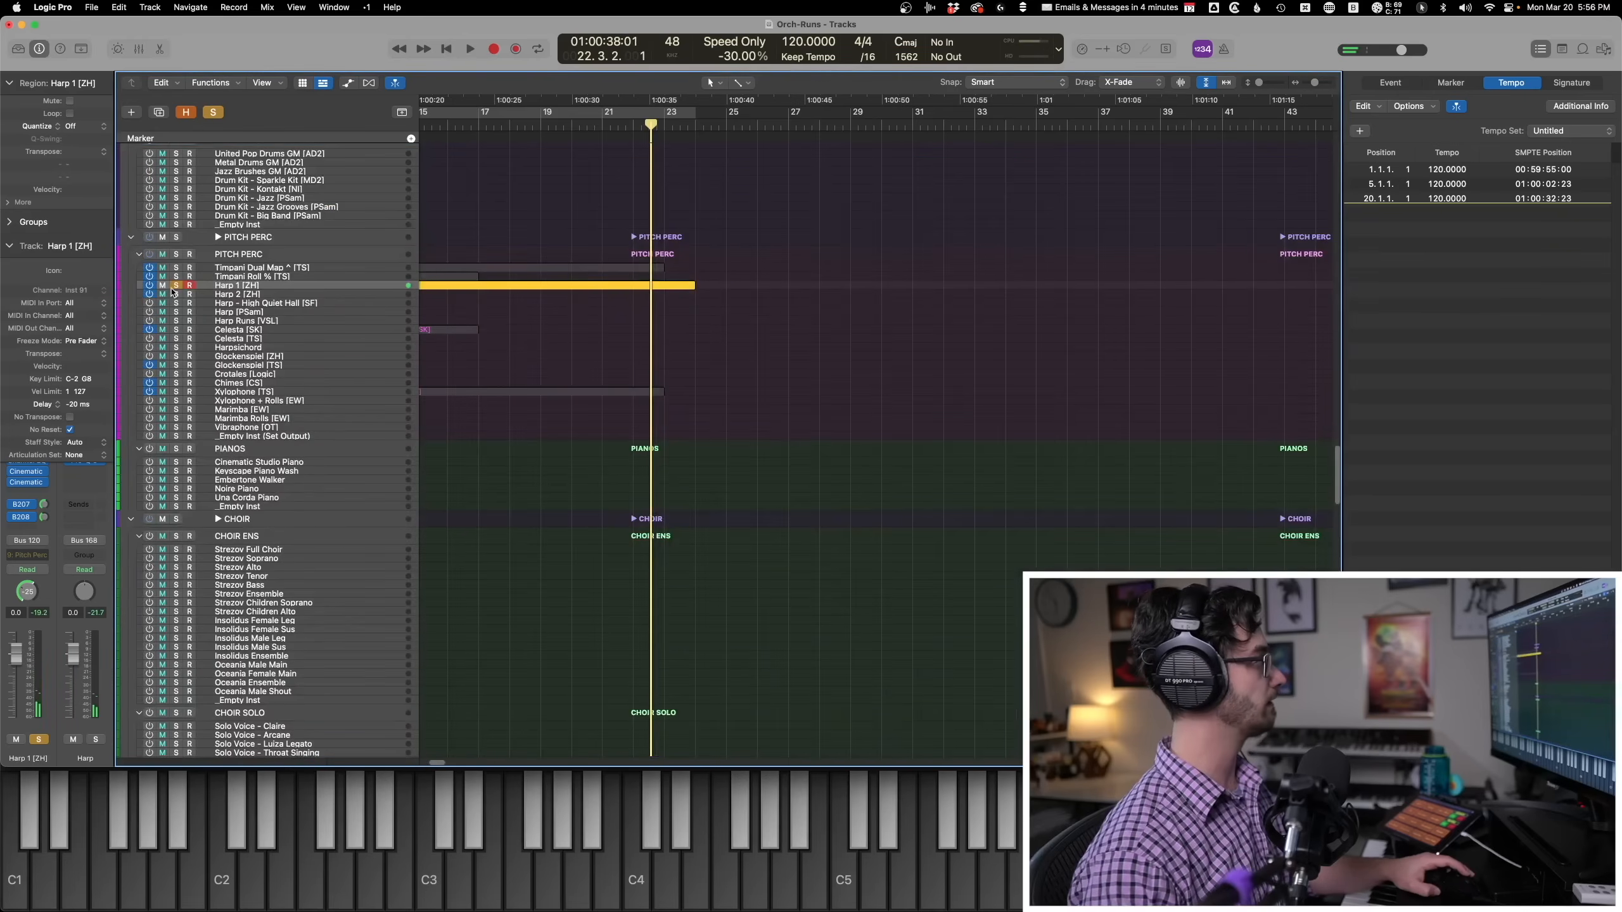
pyautogui.press('s')
# Open the Timpani Dual Map region in the Piano Roll and play the passage from bar 20 through its hits, without soloing.
pyautogui.press(',')
pyautogui.press(',')
pyautogui.click(543, 267)
pyautogui.press('p')
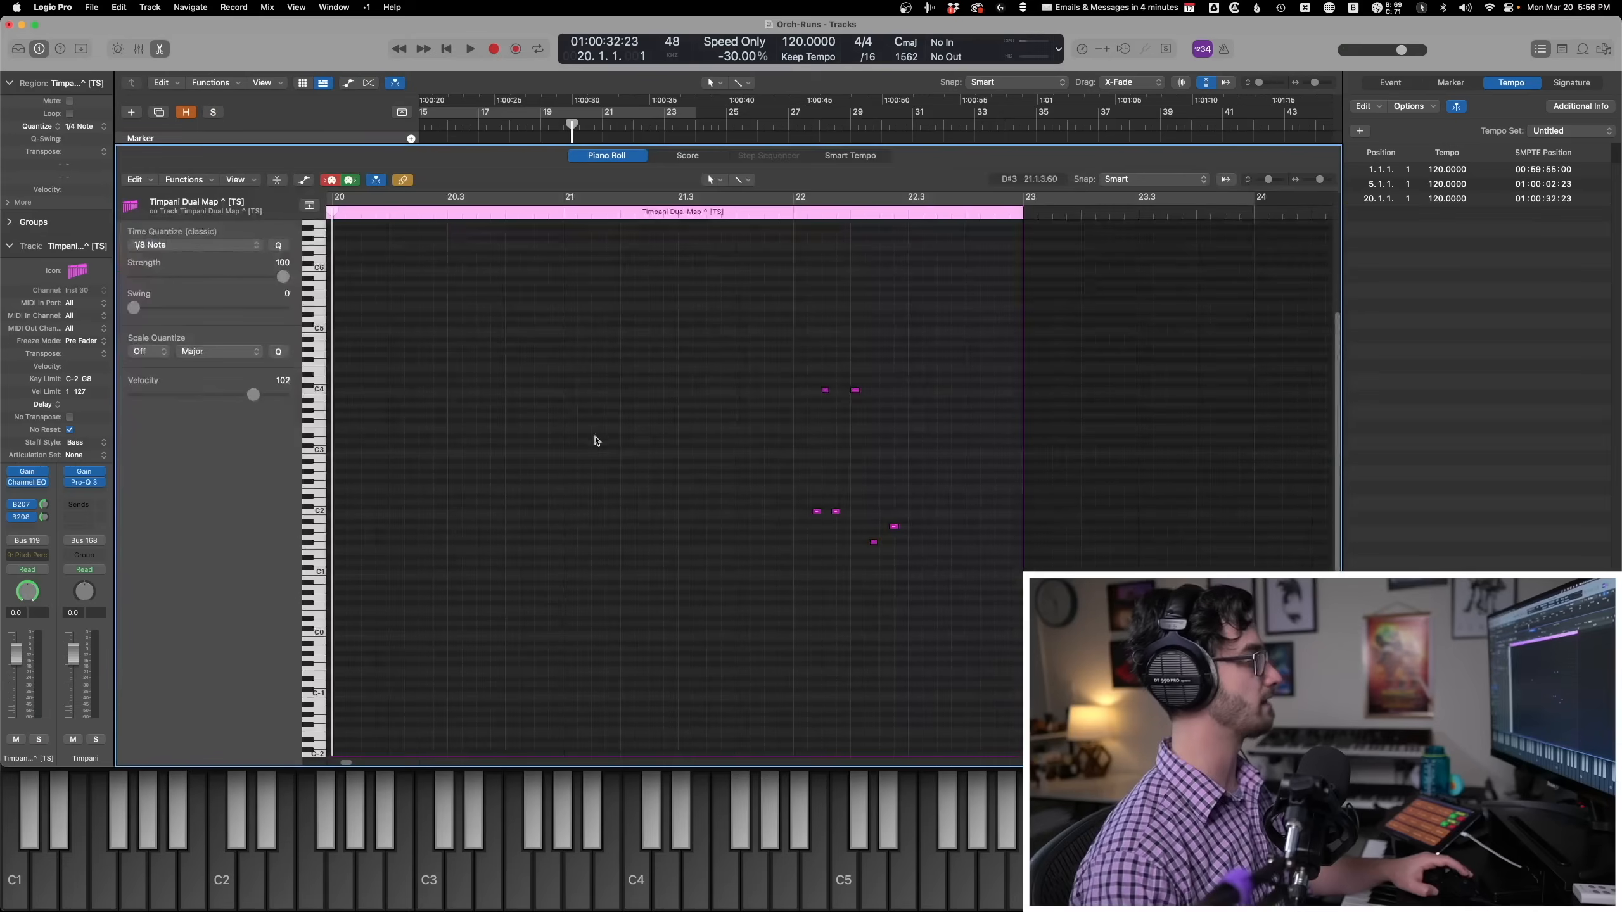
pyautogui.press('space')
pyautogui.press('p')
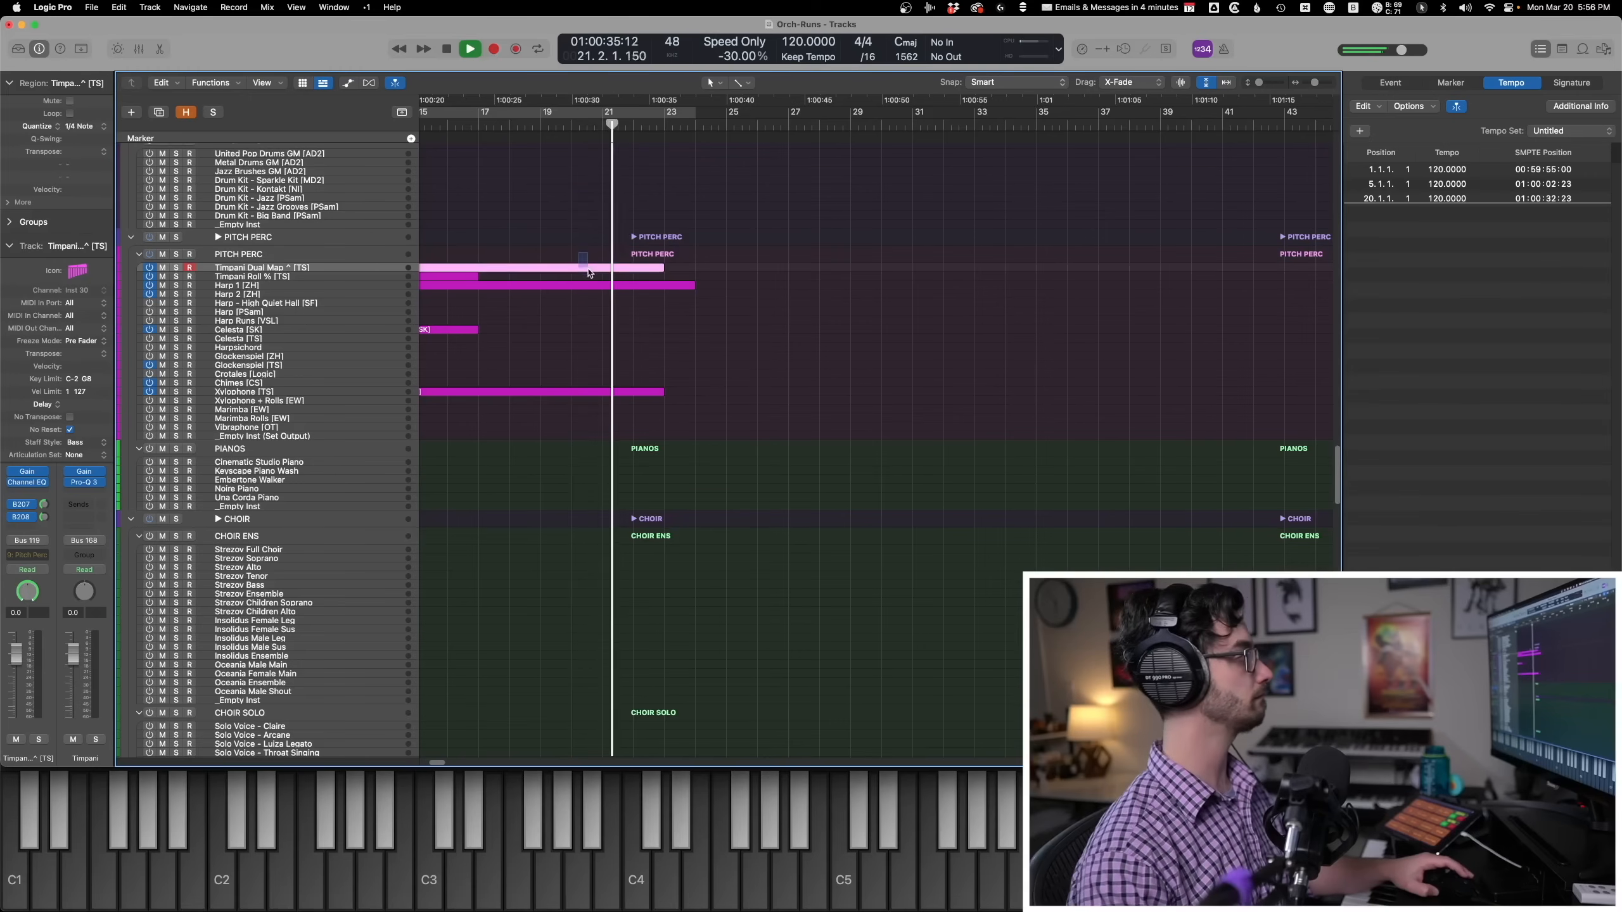
pyautogui.press('p')
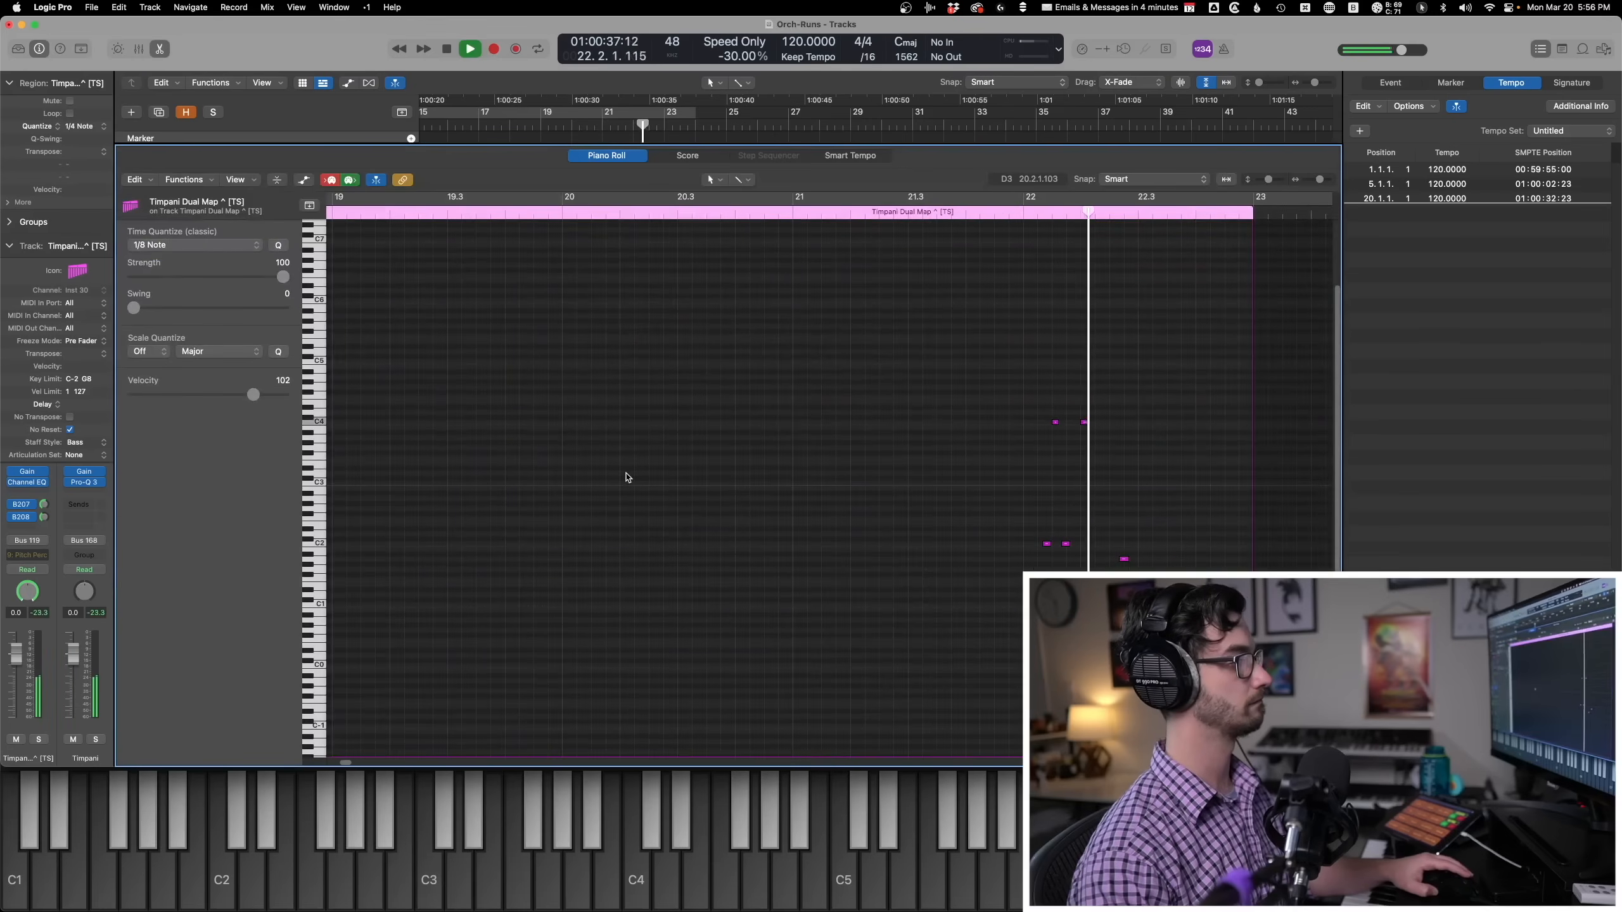
pyautogui.press('p')
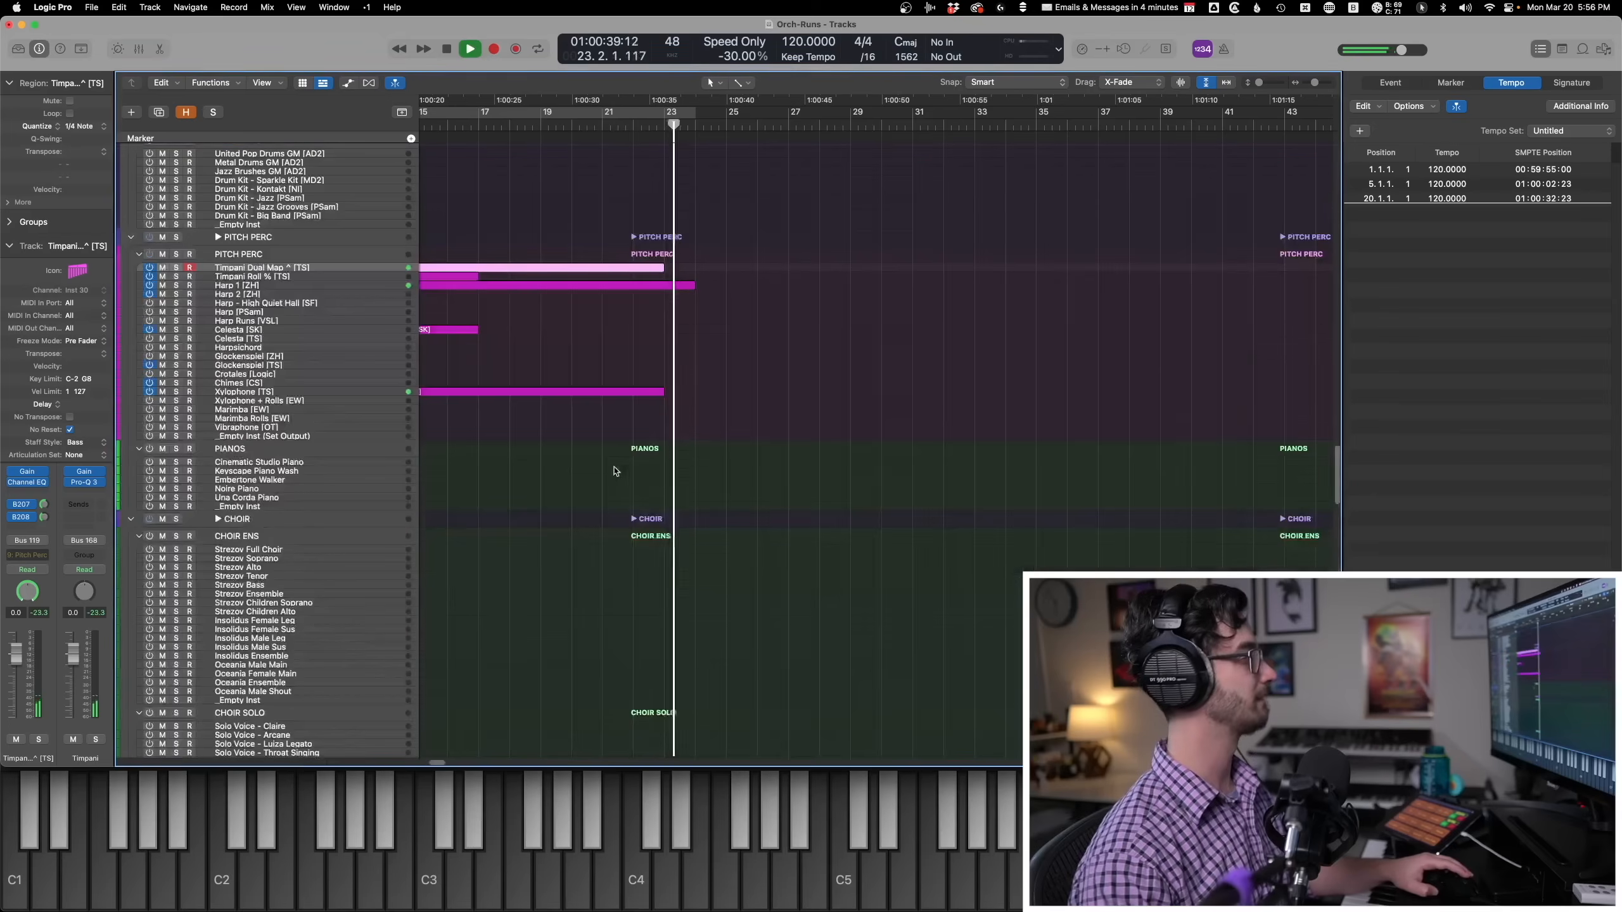
pyautogui.press('space')
# Move the playhead to bar 21 and solo the Piatti Hit, Gran Casa and Timpani Dual Map regions together.
pyautogui.press(',')
pyautogui.press(',')
pyautogui.press(',')
pyautogui.press('p')
pyautogui.press('p')
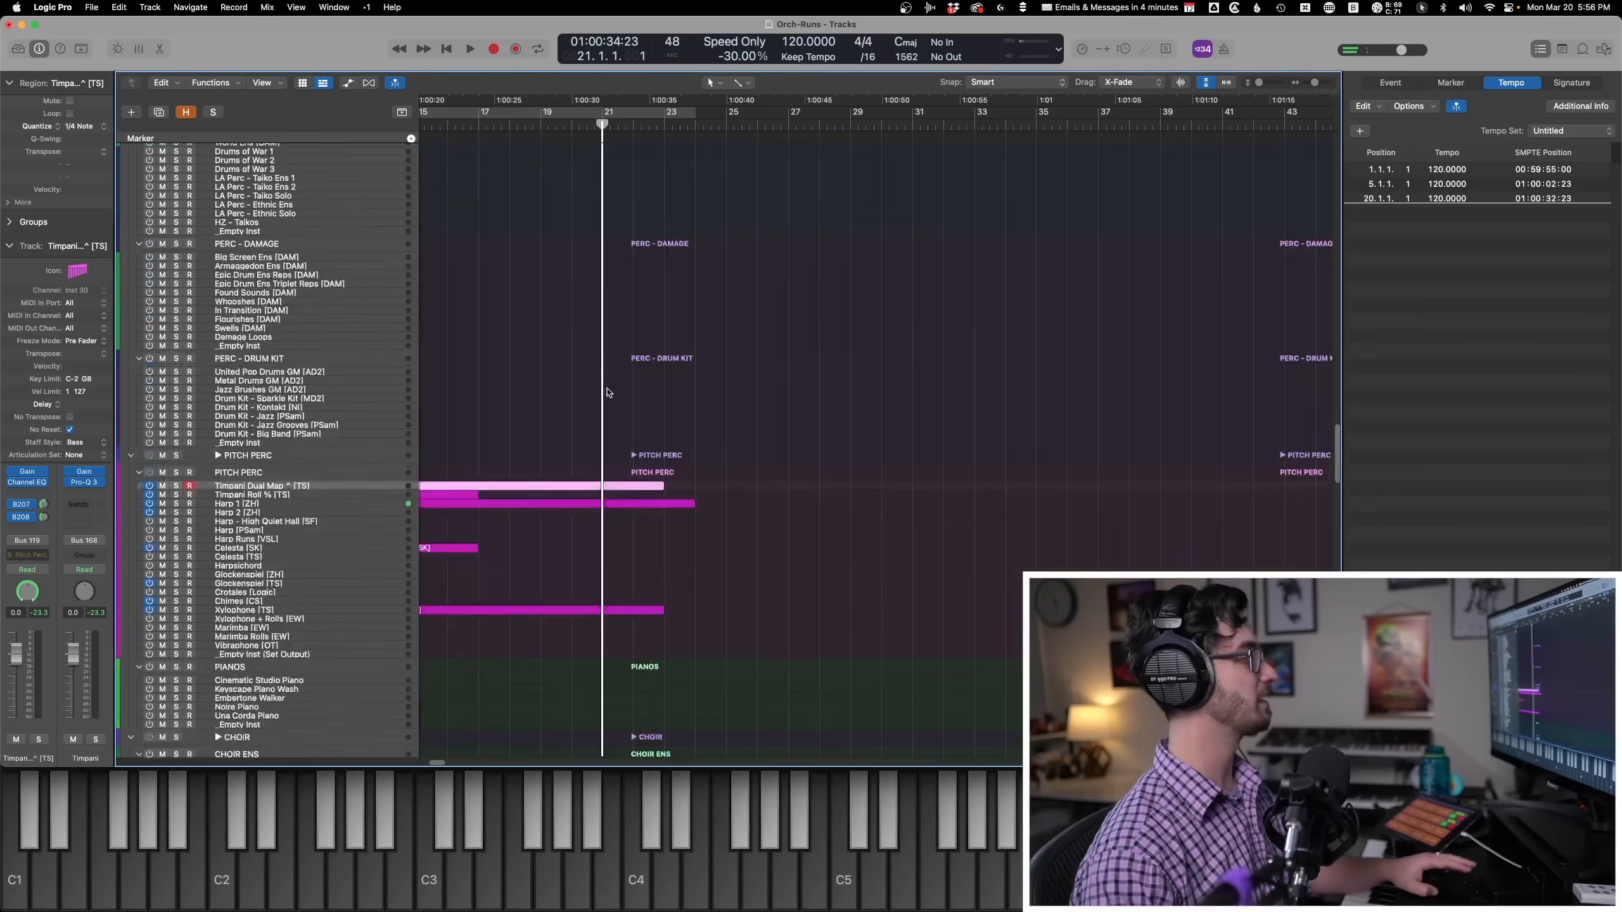
pyautogui.scroll(10, 618, 422)
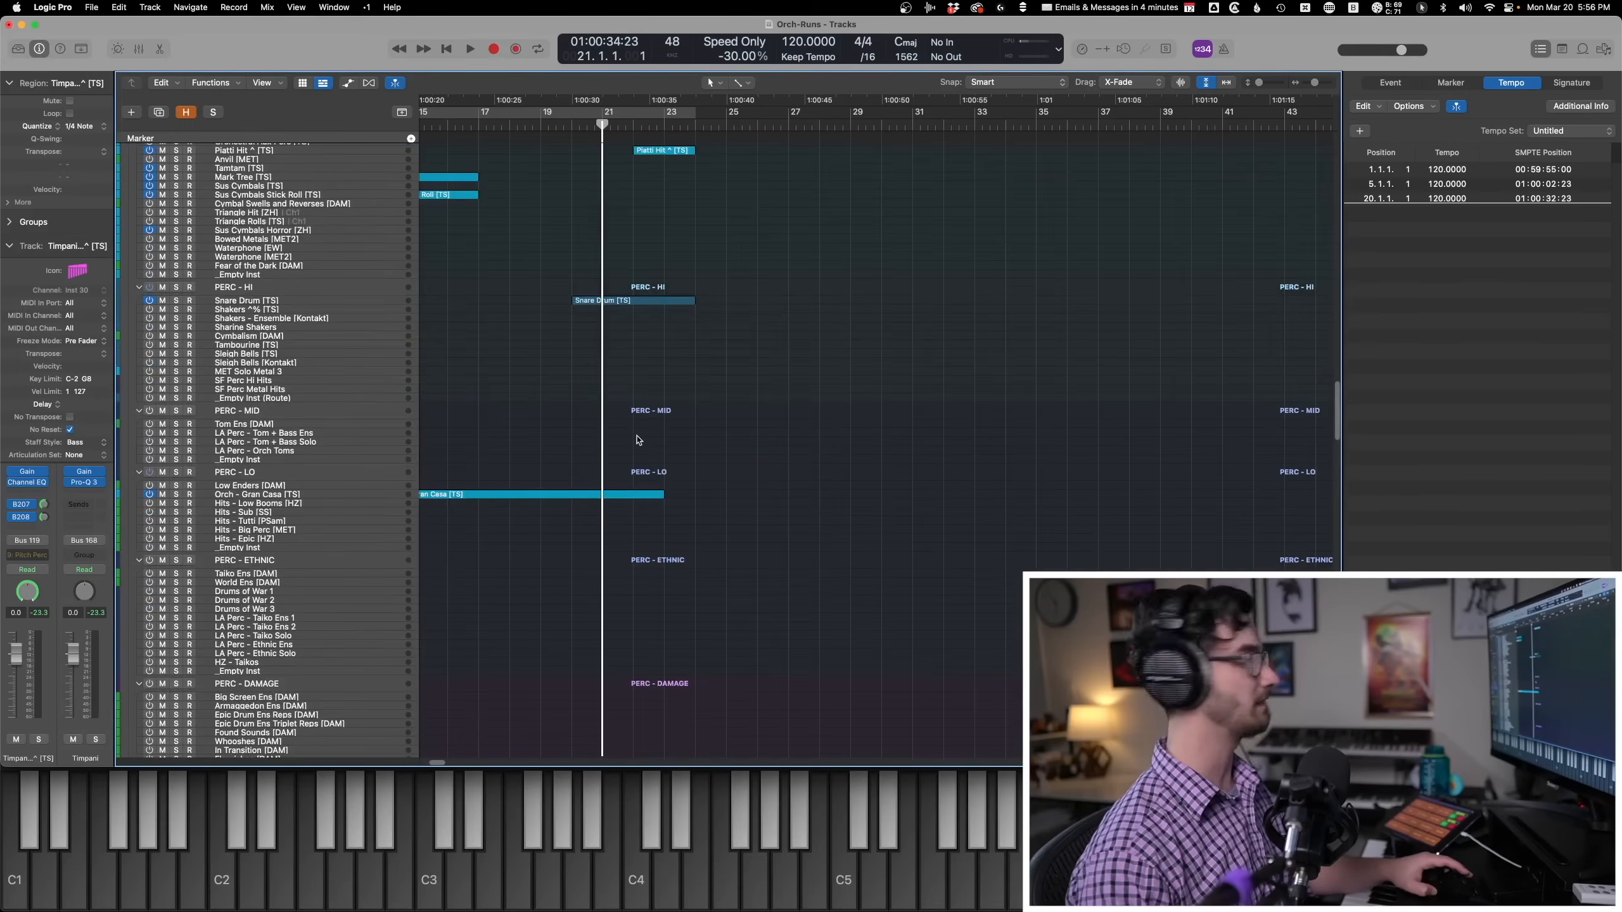
pyautogui.scroll(5, 628, 272)
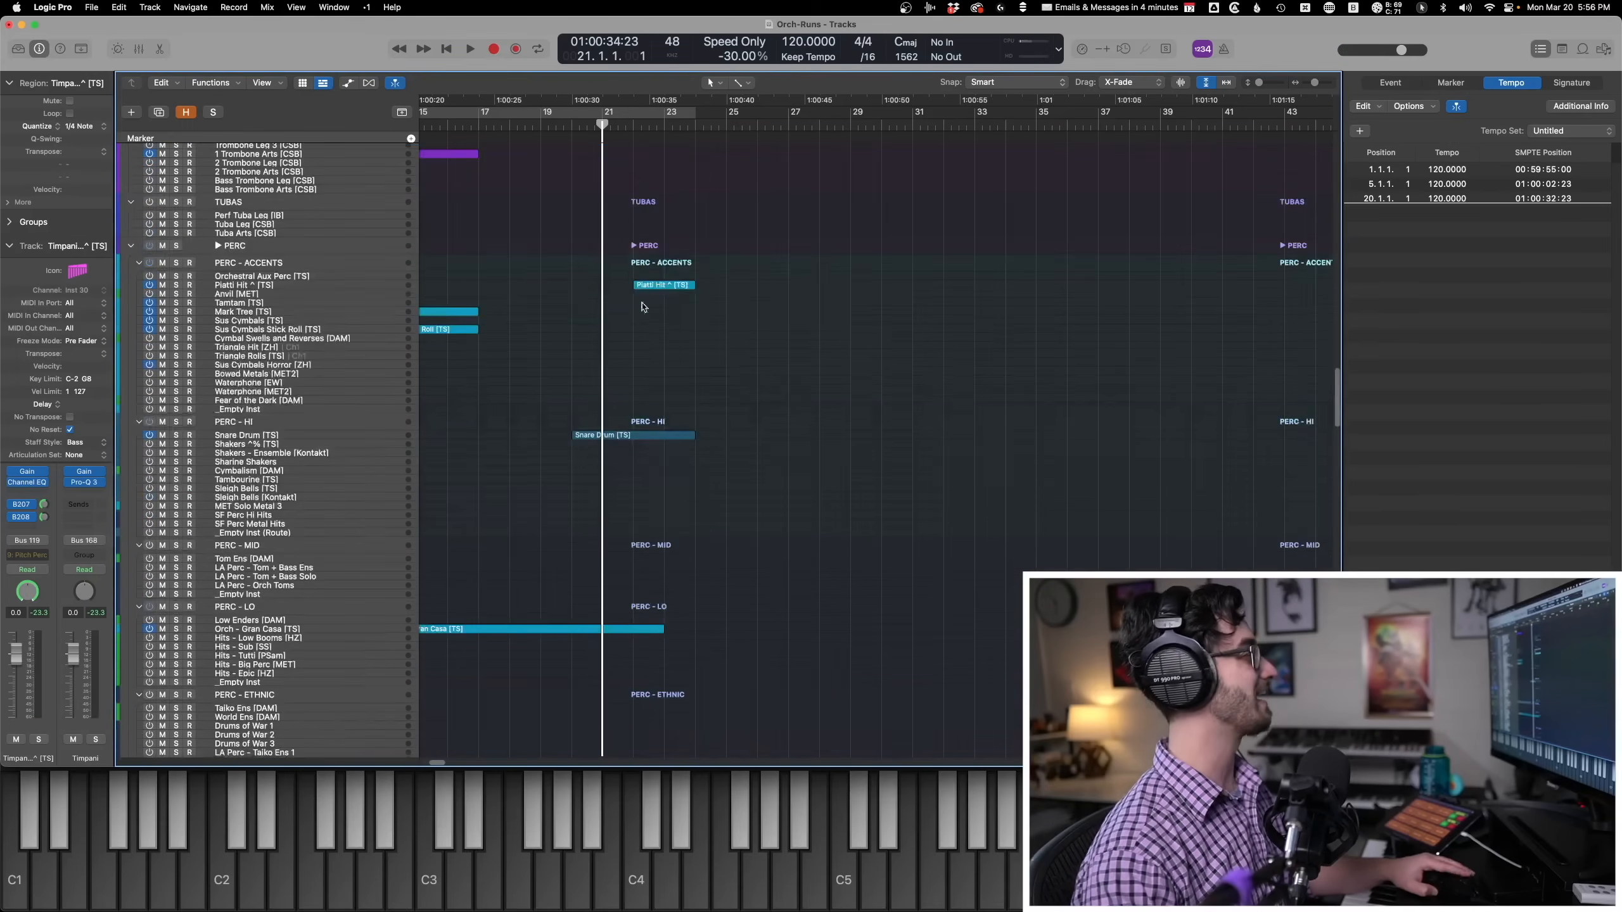
pyautogui.click(646, 287)
pyautogui.scroll(-5, 580, 415)
pyautogui.keyDown('shift'); pyautogui.click(576, 498); pyautogui.keyUp('shift')
pyautogui.scroll(-10, 626, 639)
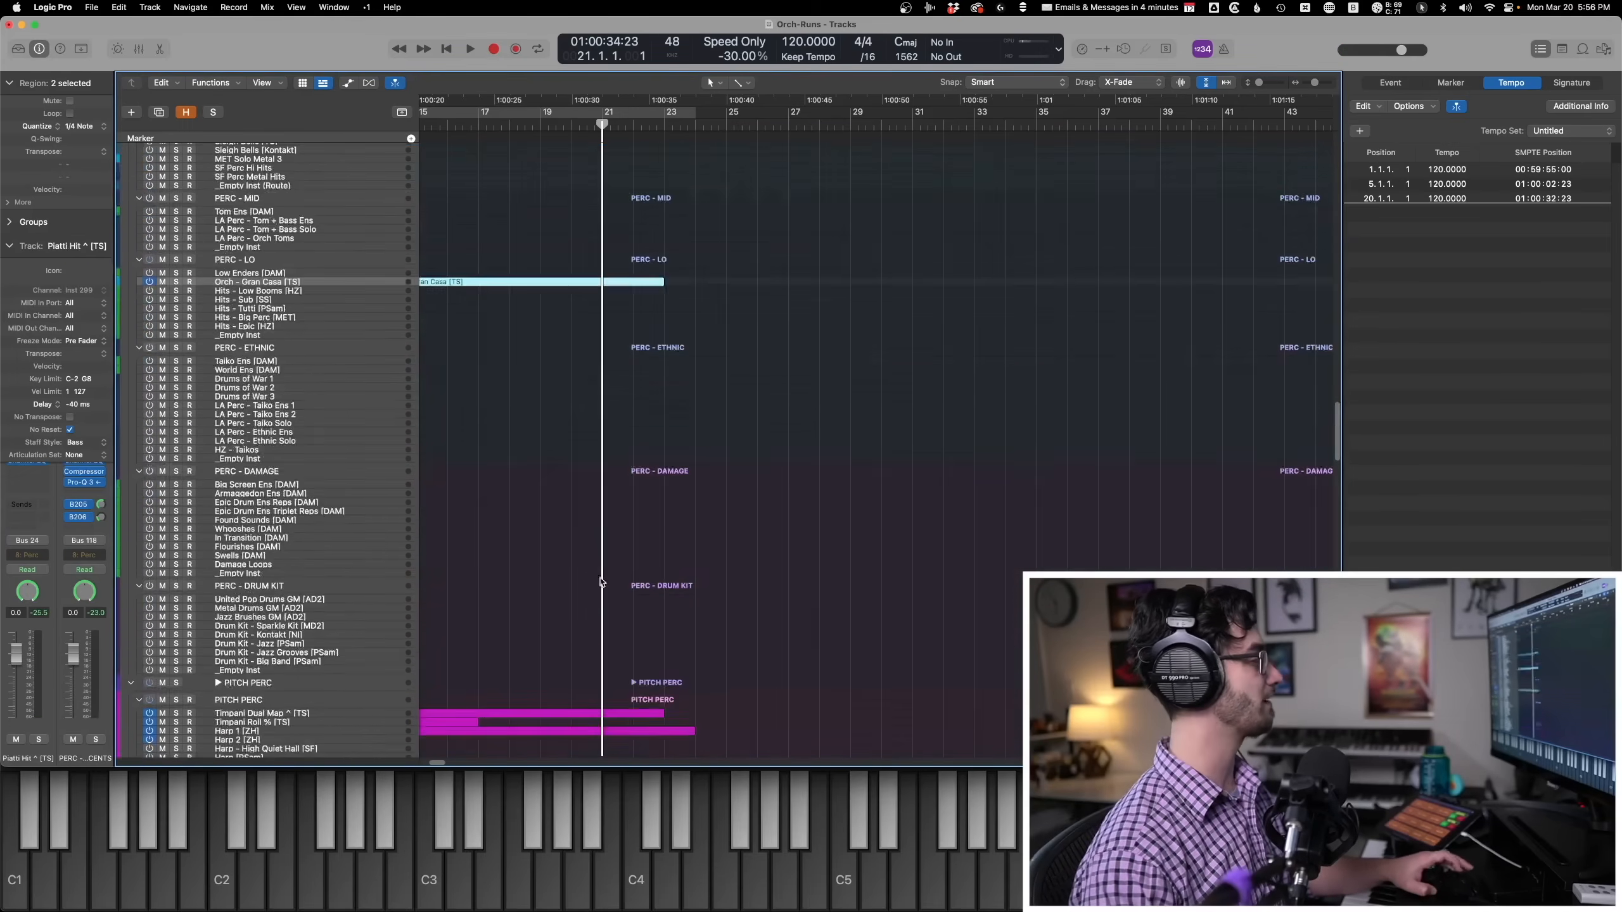
pyautogui.hotkey('ctrl', 's')
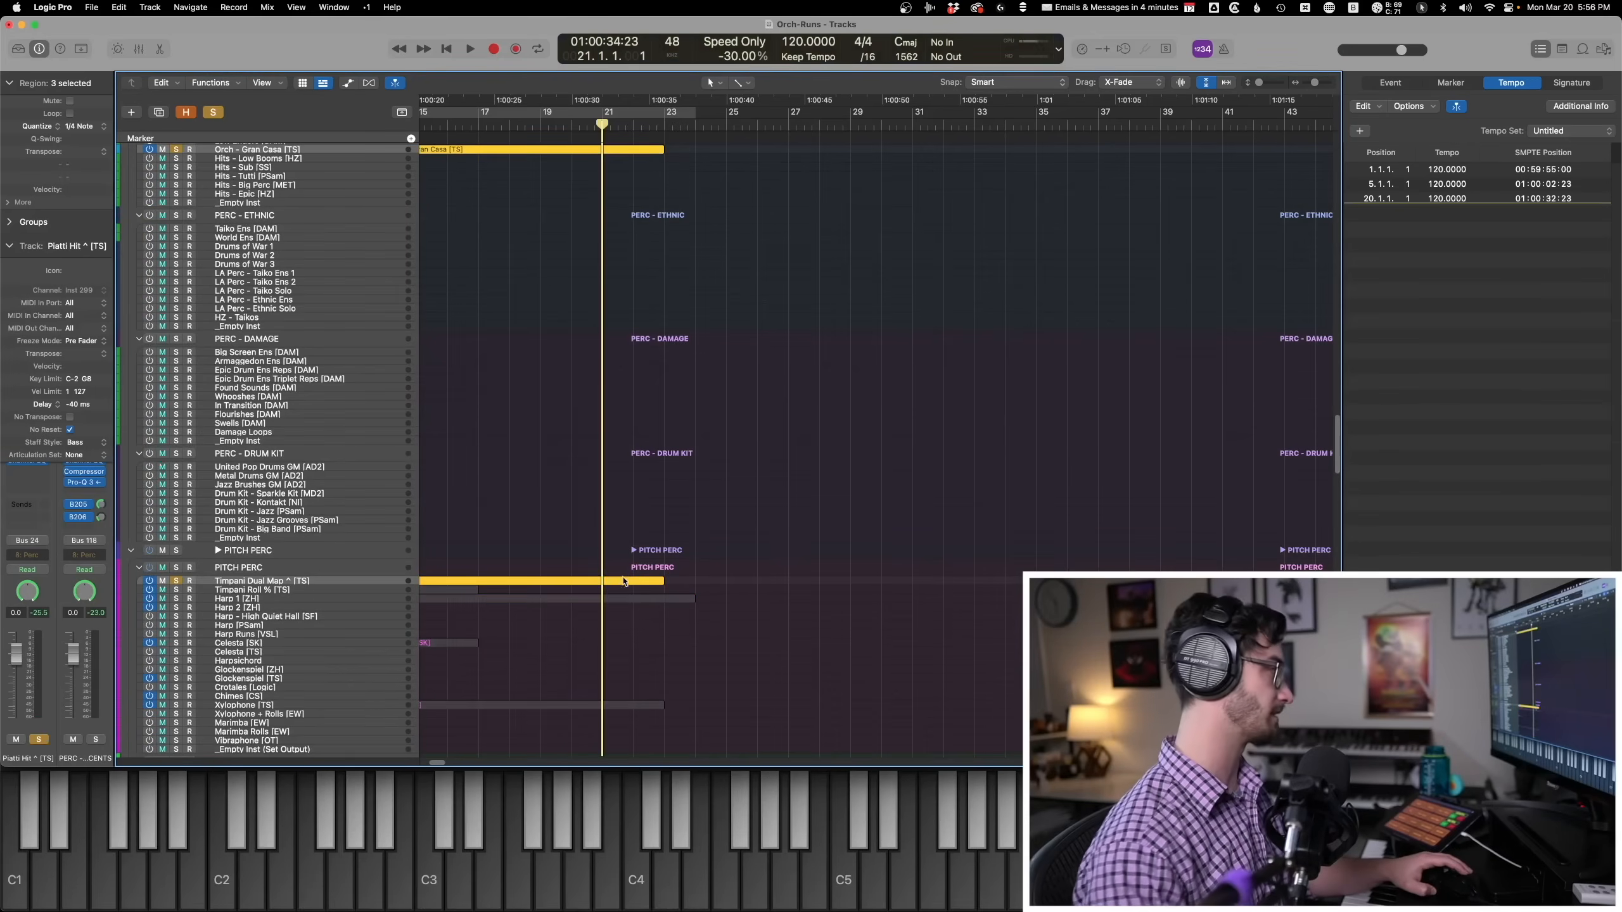
# Play the three soloed percussion regions from bar 21 in the Piano Roll, and clear the solos and selection.
pyautogui.press('p')
pyautogui.press('space')
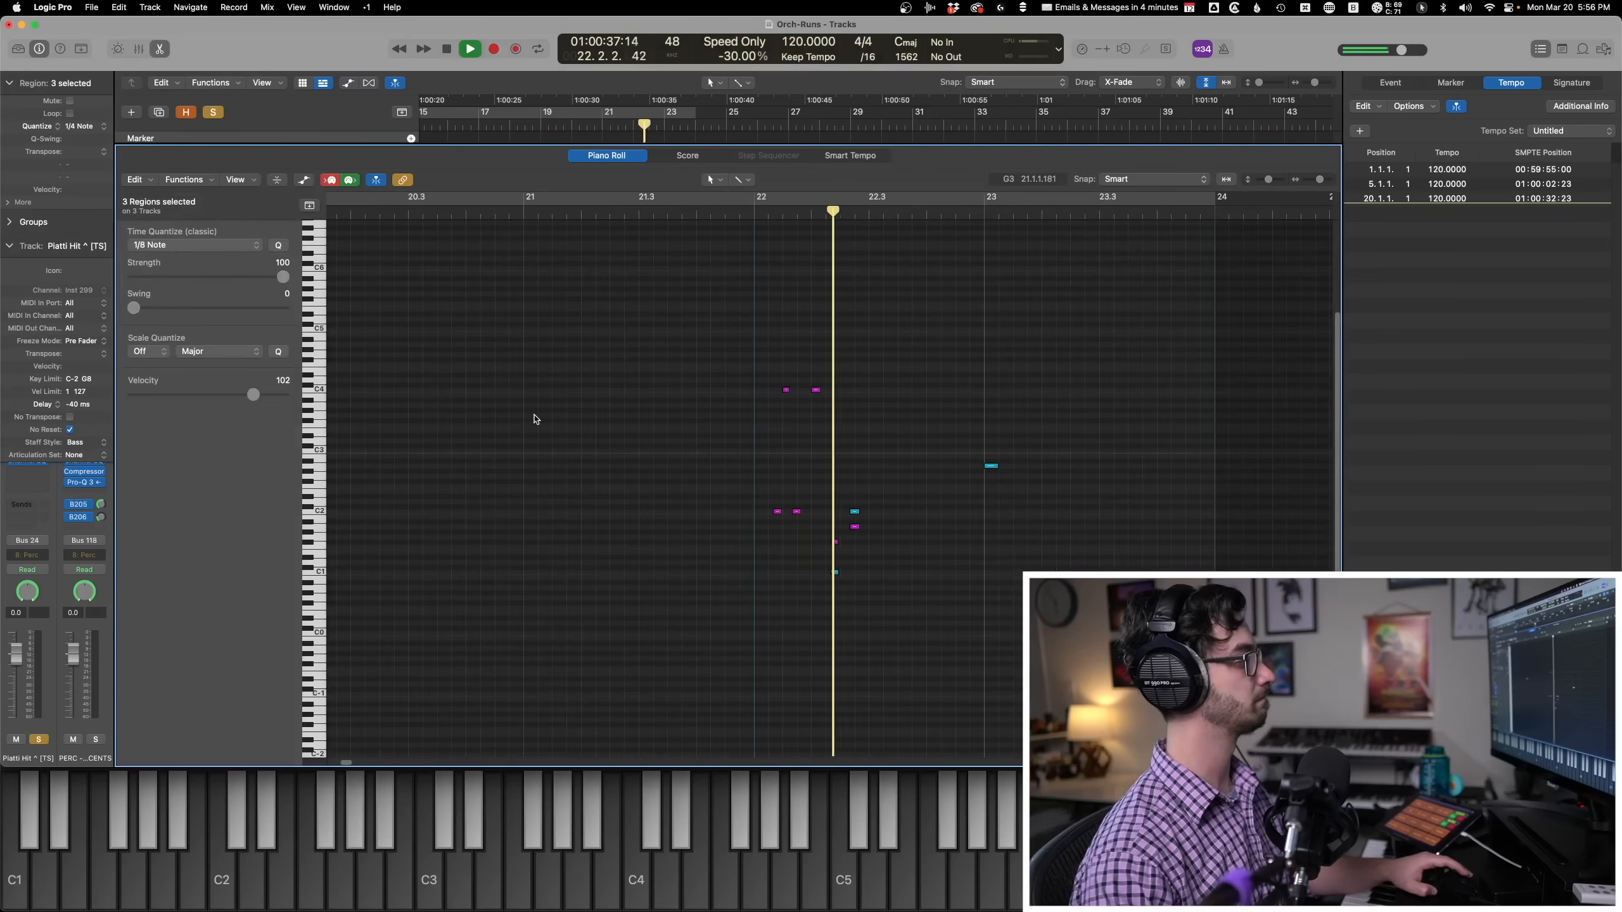
pyautogui.press('space')
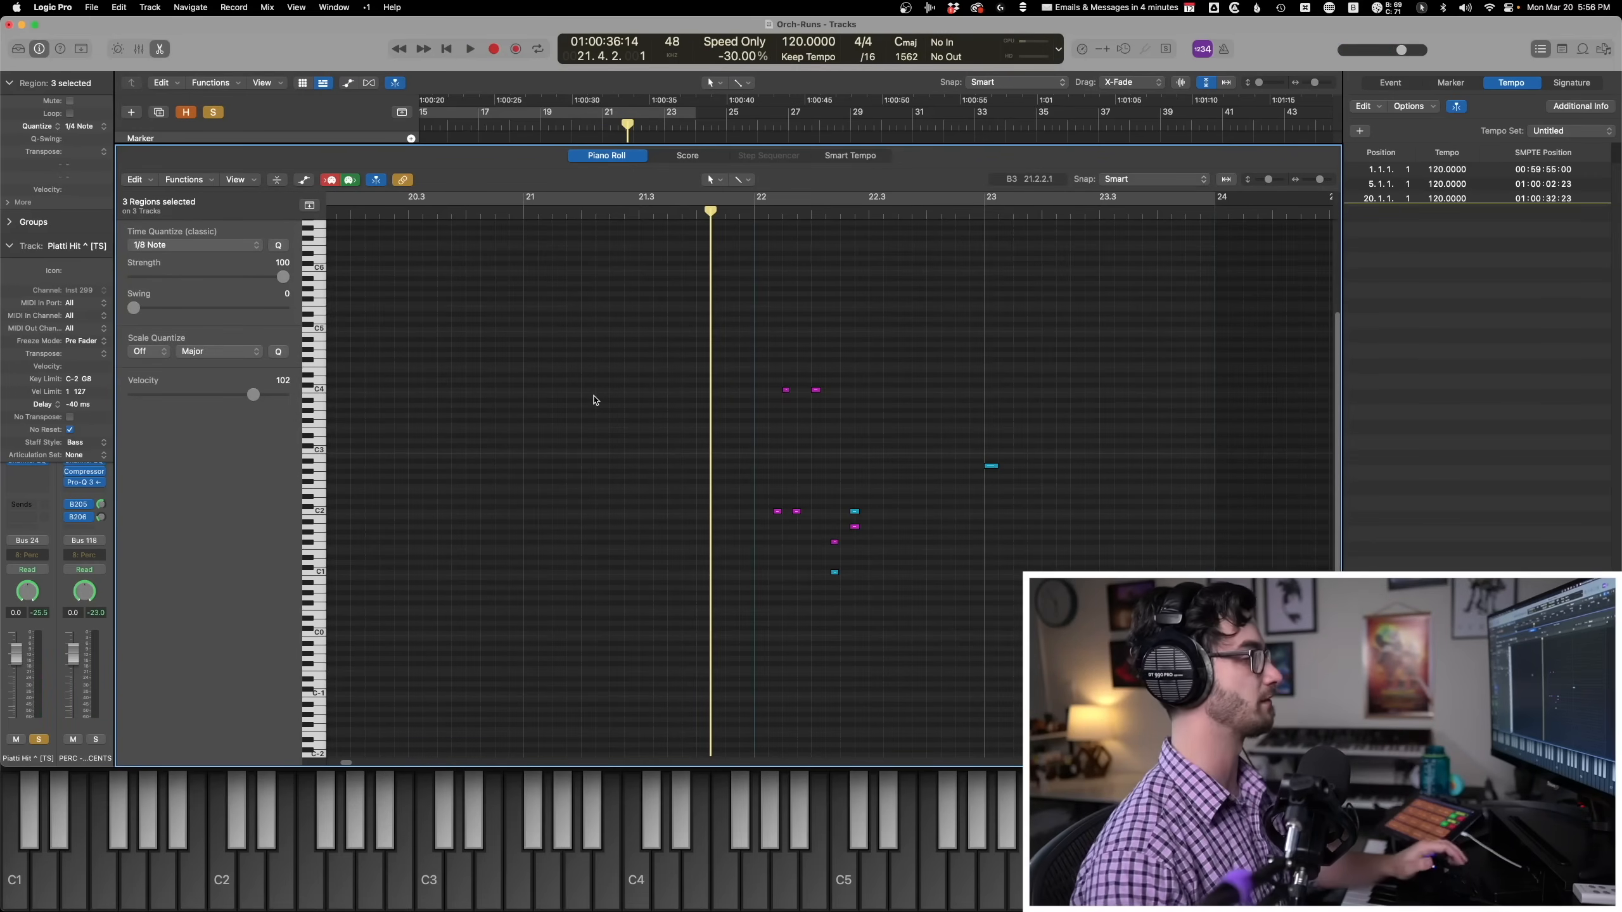
pyautogui.press('p')
pyautogui.click(622, 304)
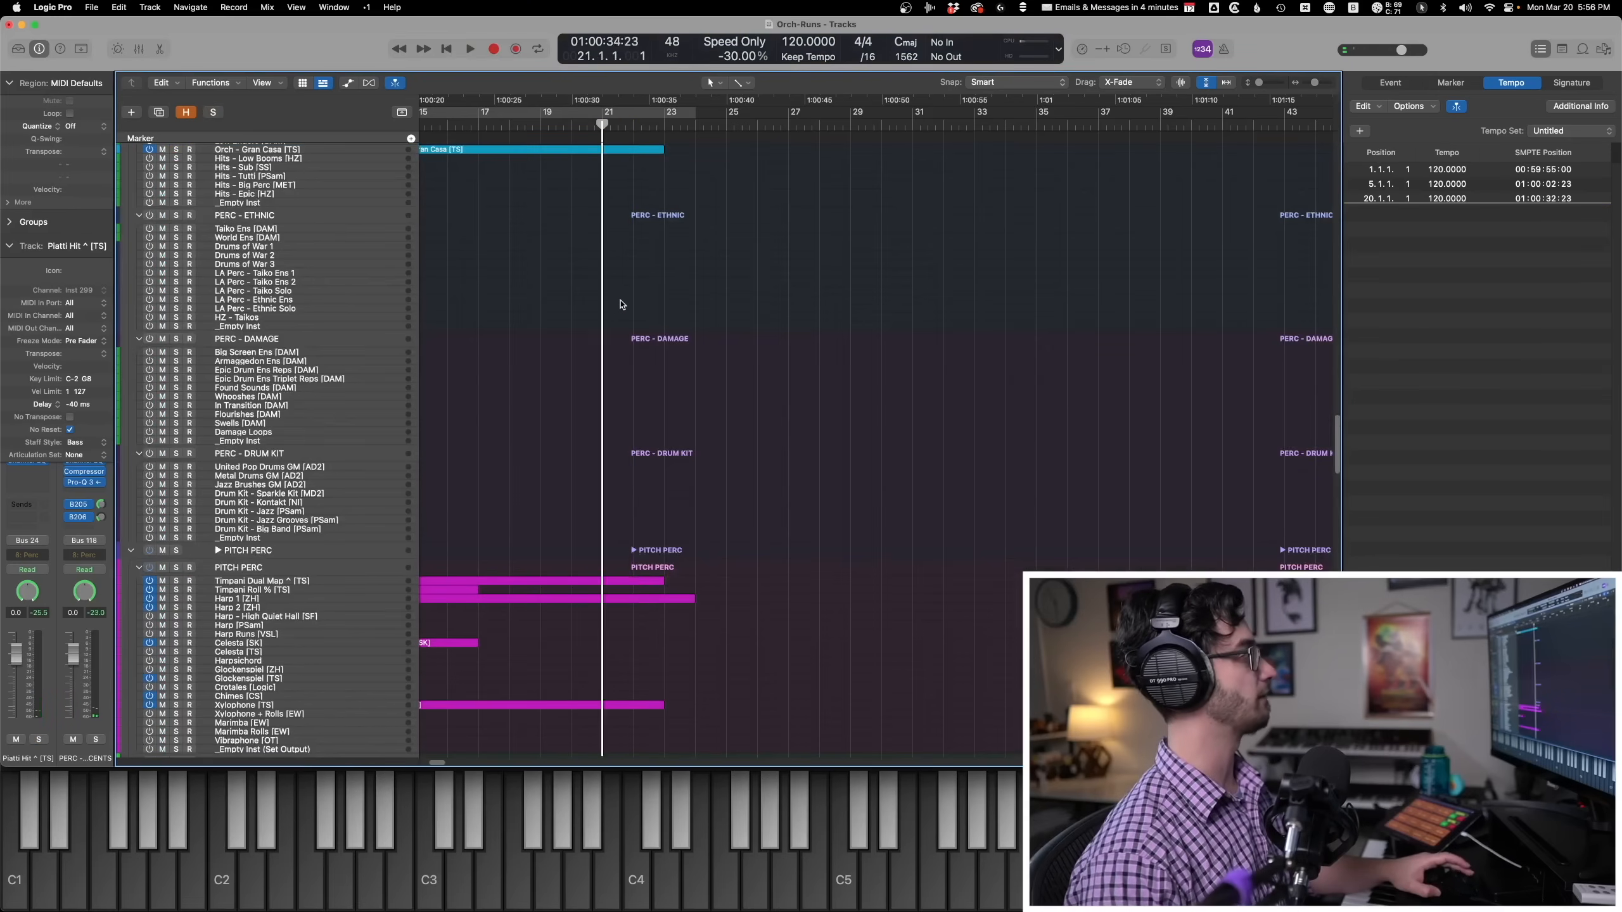
# Solo the Choir FX Vibrato Extreme audio region, enlarge its waveform, play it from bar 21, and restore the unsoloed arrangement view.
pyautogui.scroll(-10, 628, 495)
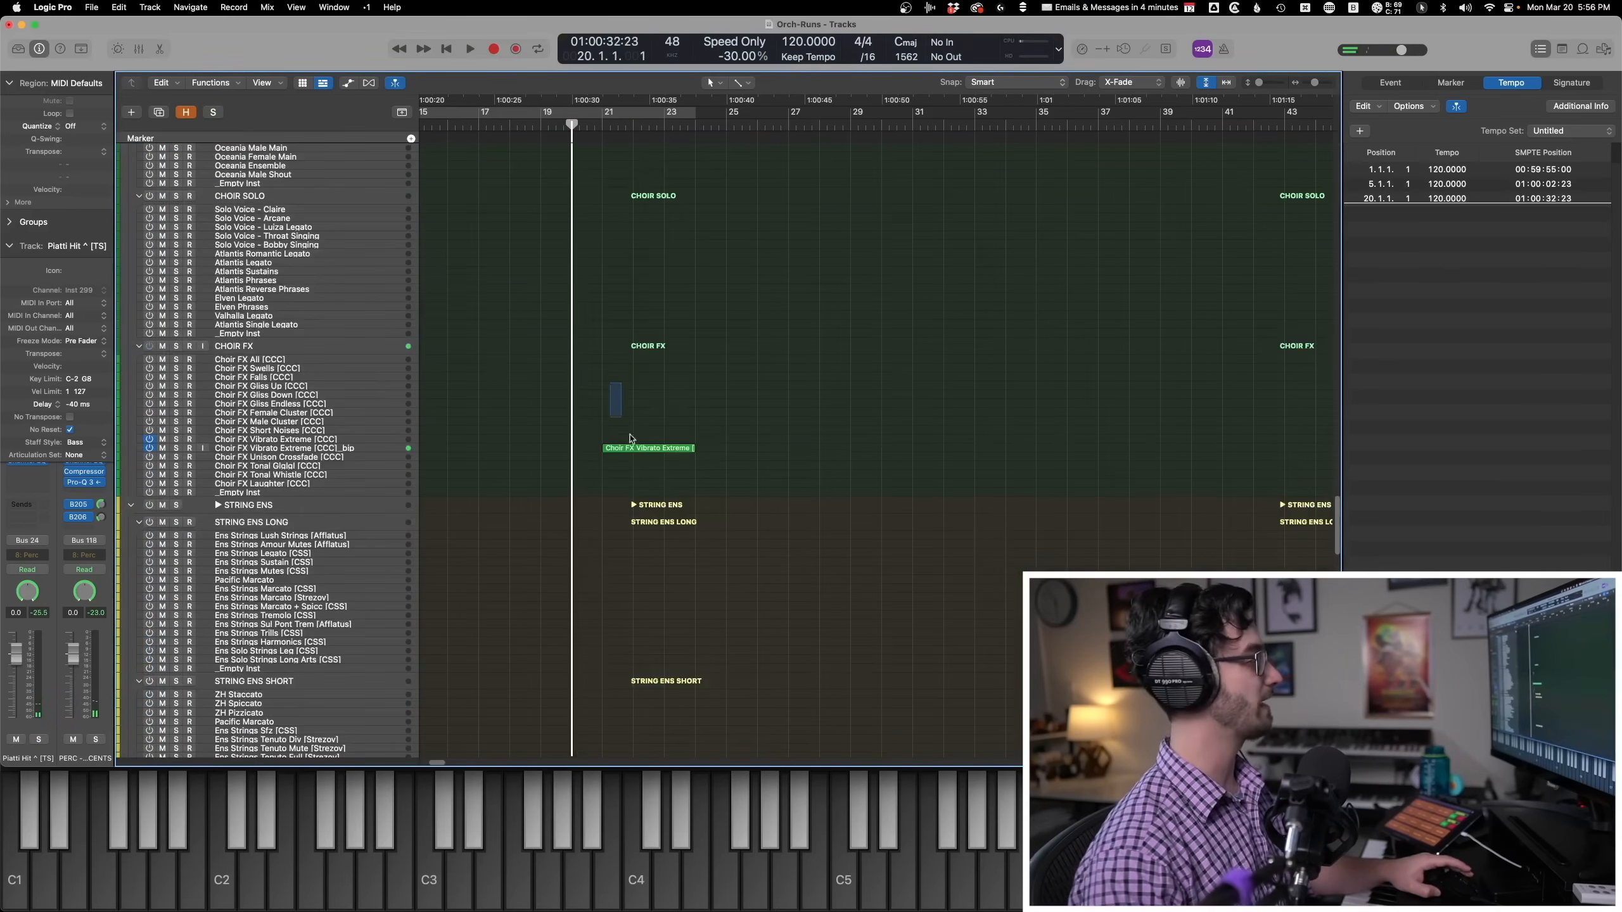
pyautogui.click(636, 448)
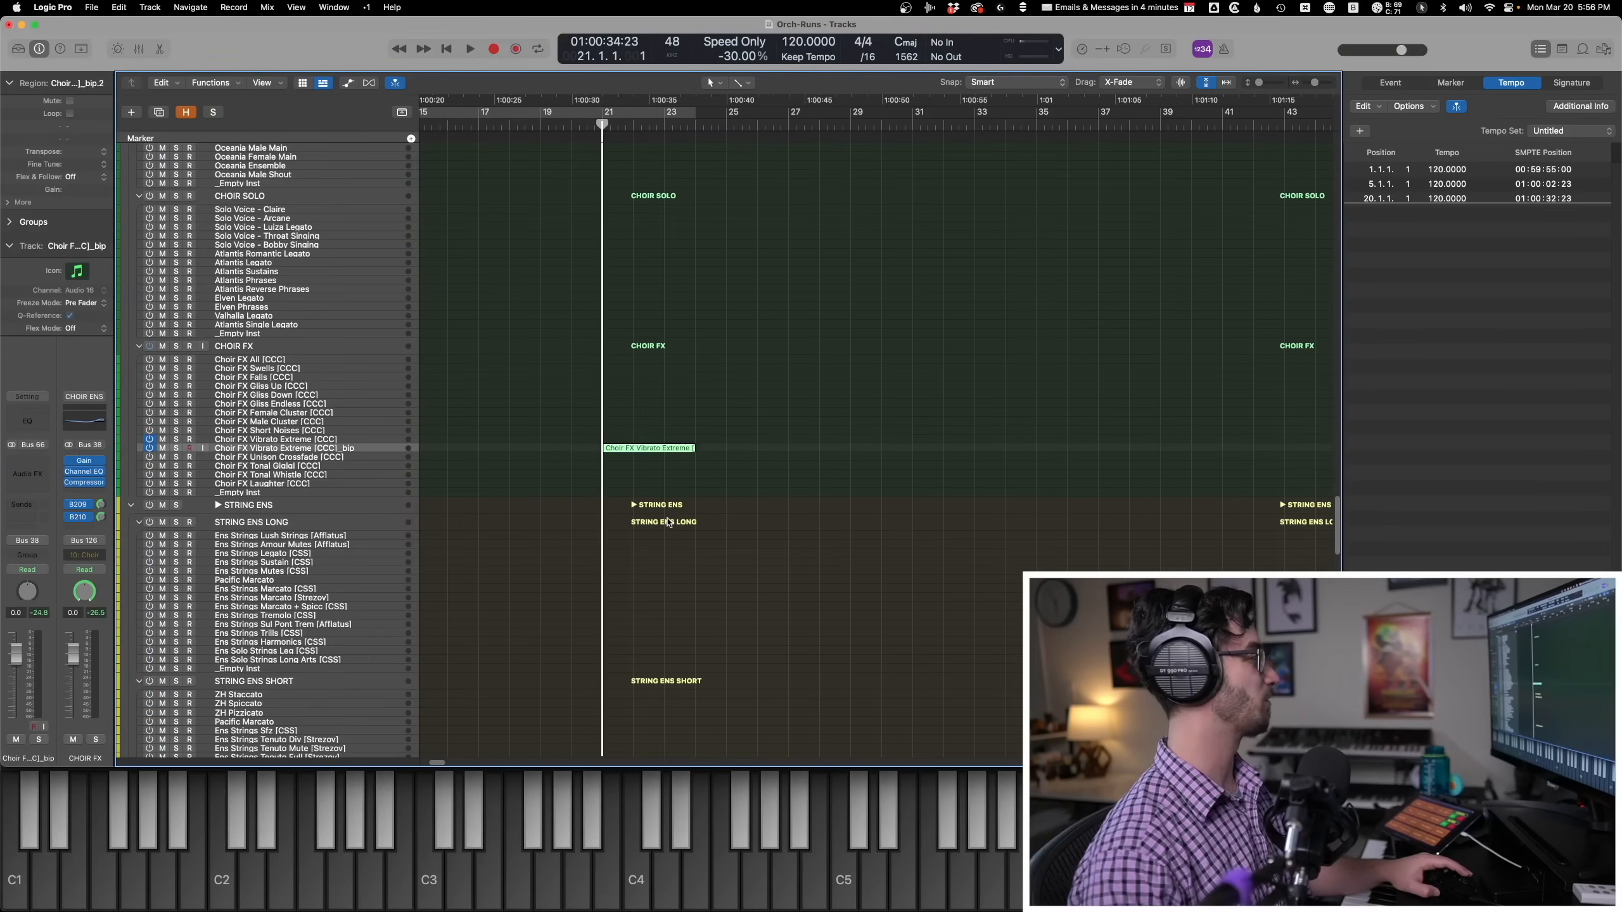
pyautogui.press('z')
pyautogui.press('z')
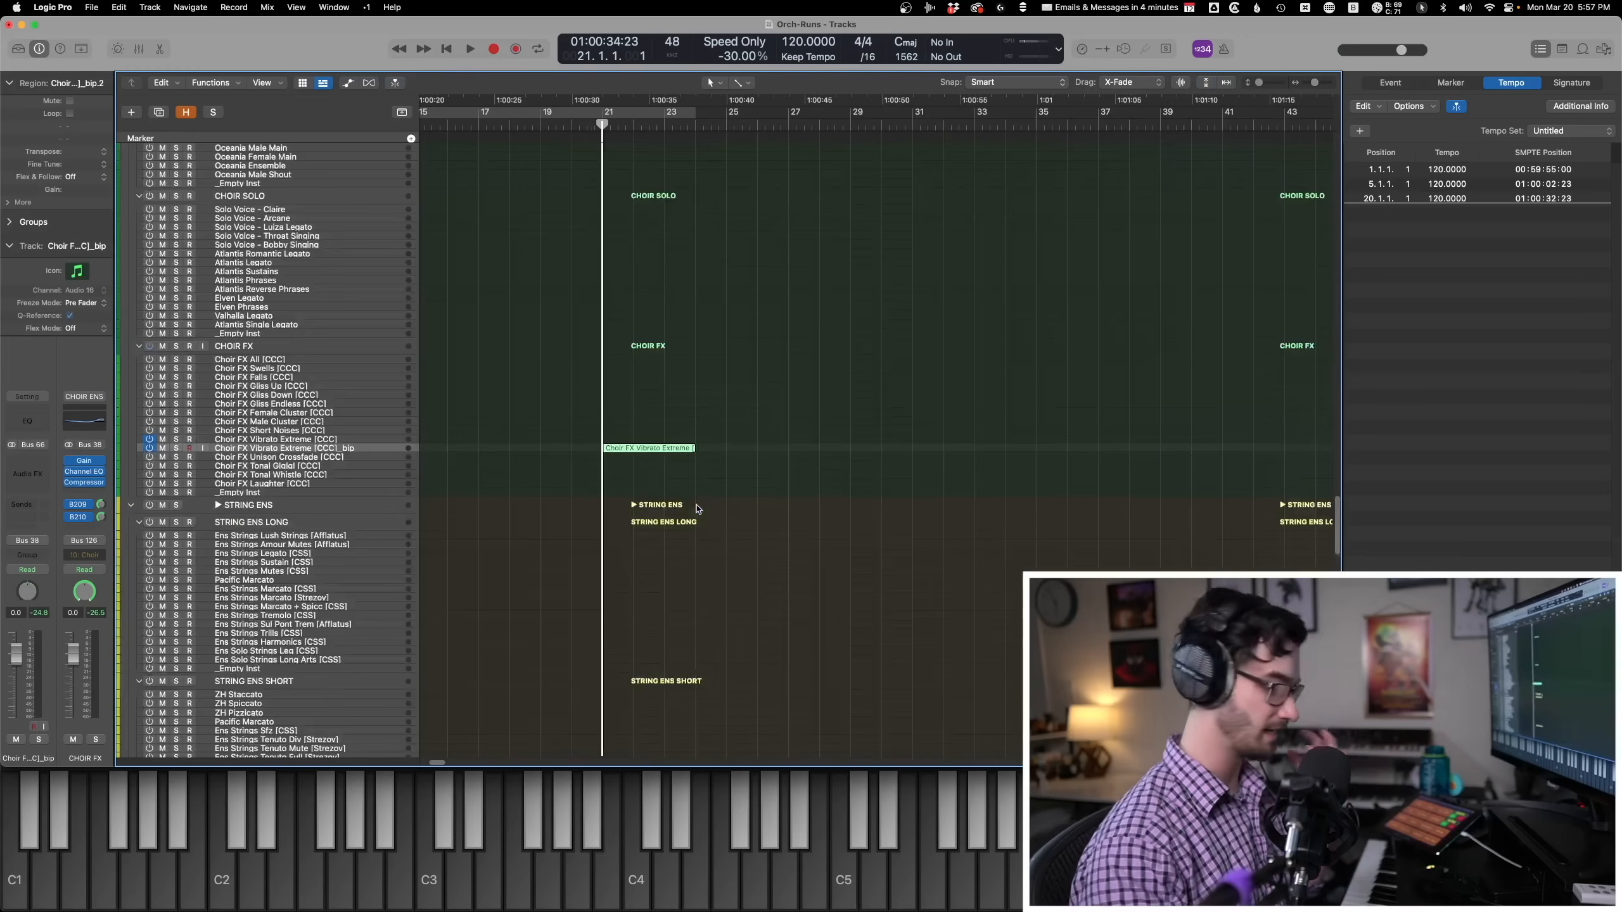
pyautogui.press('s')
pyautogui.press('z')
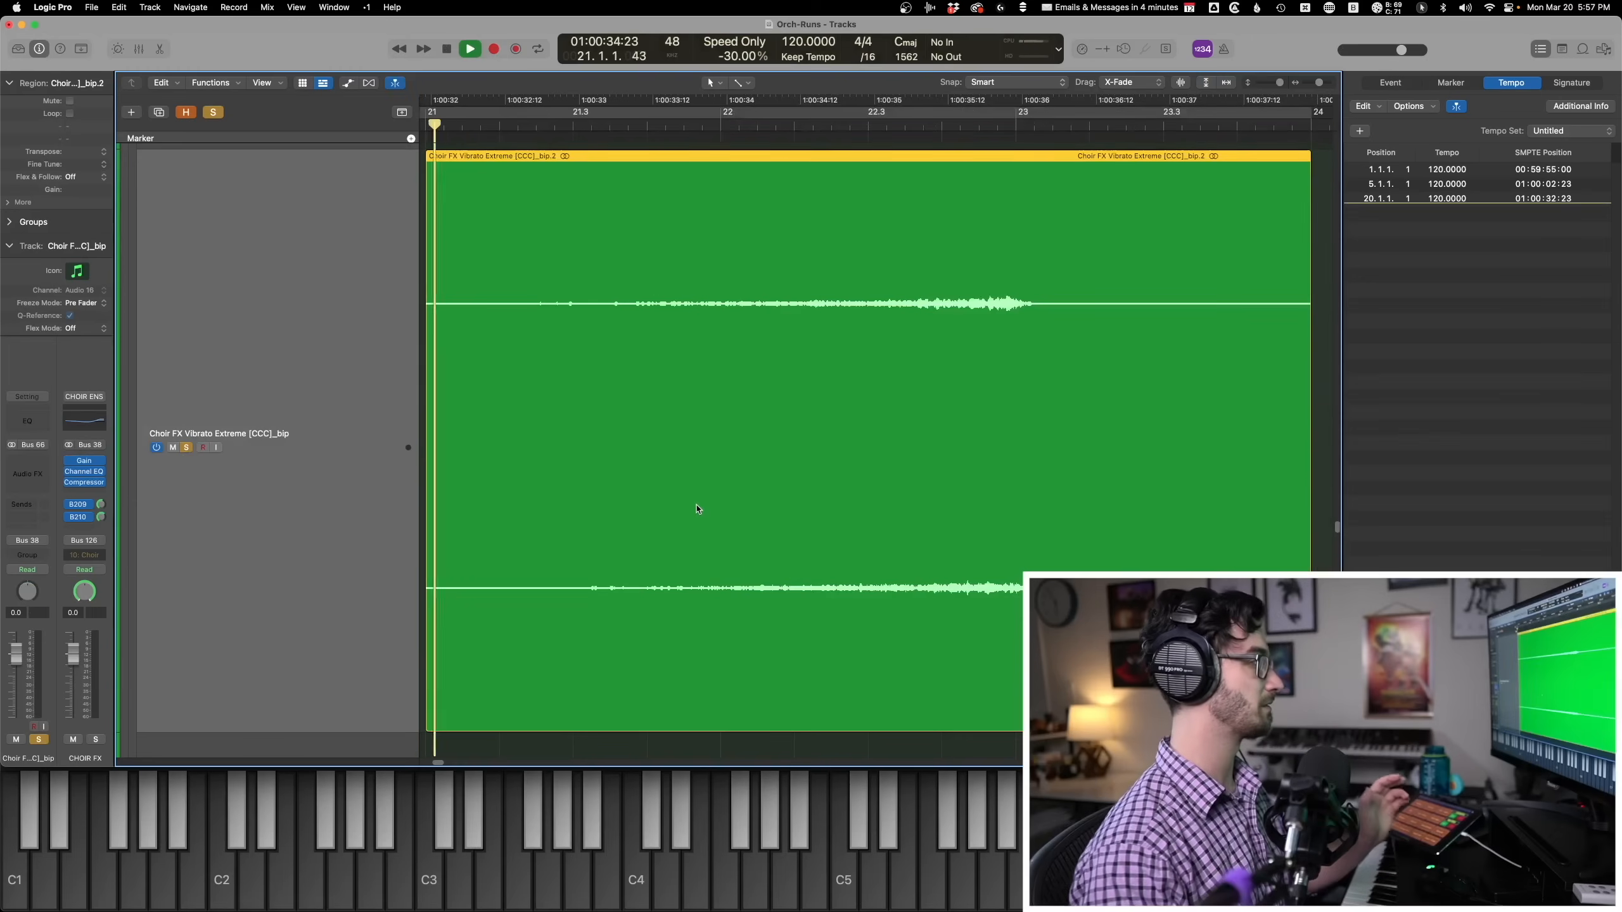
pyautogui.press('space')
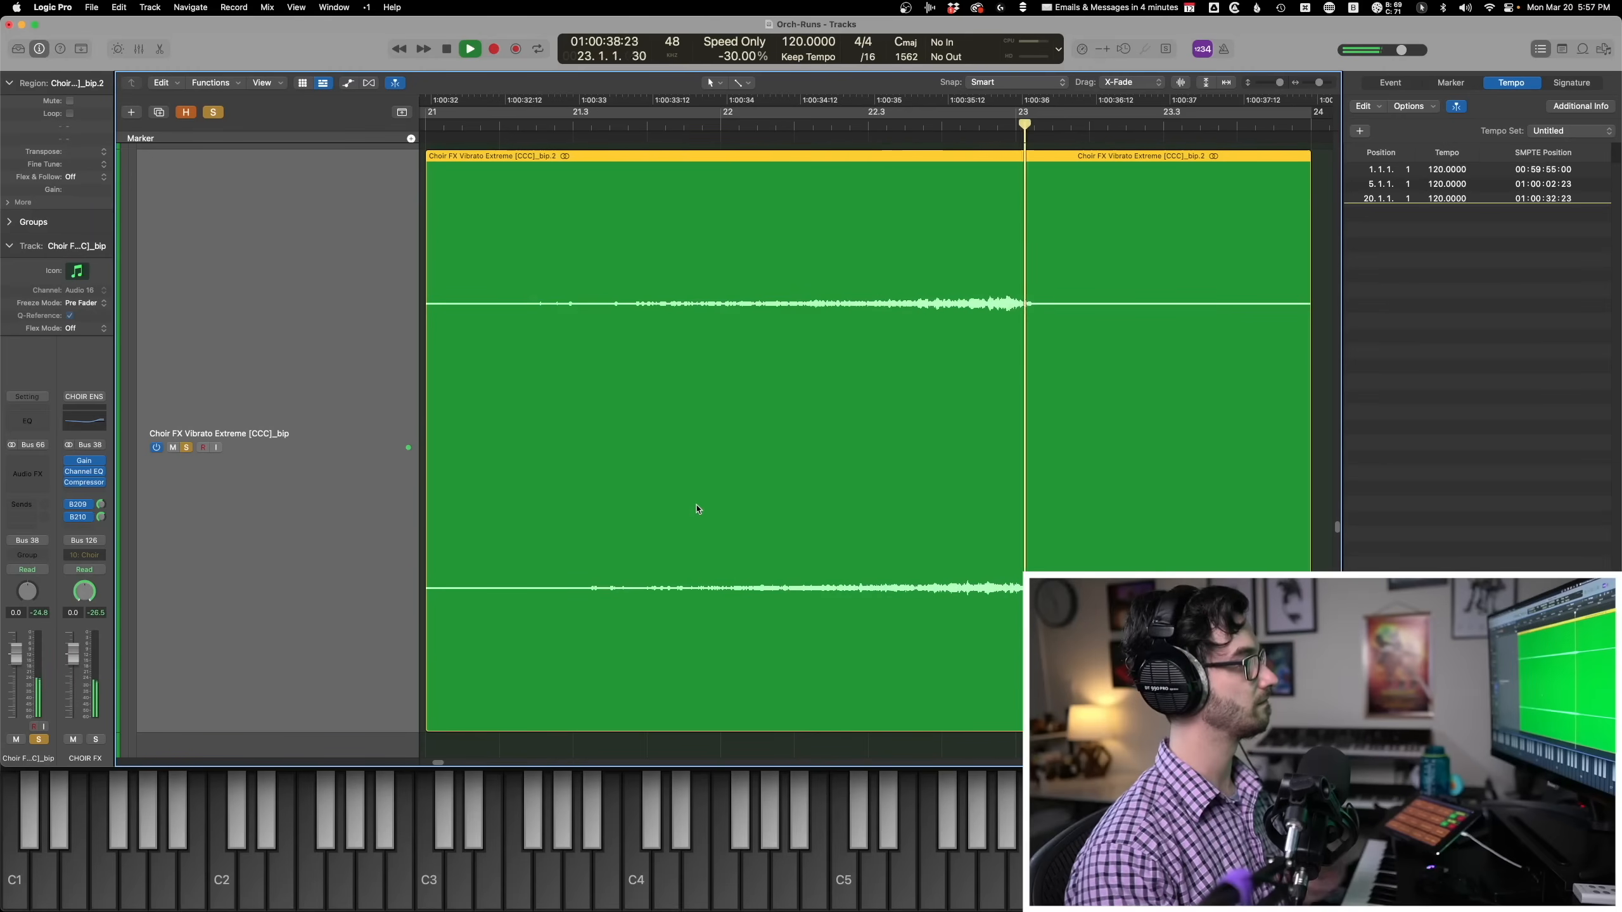
pyautogui.press('space')
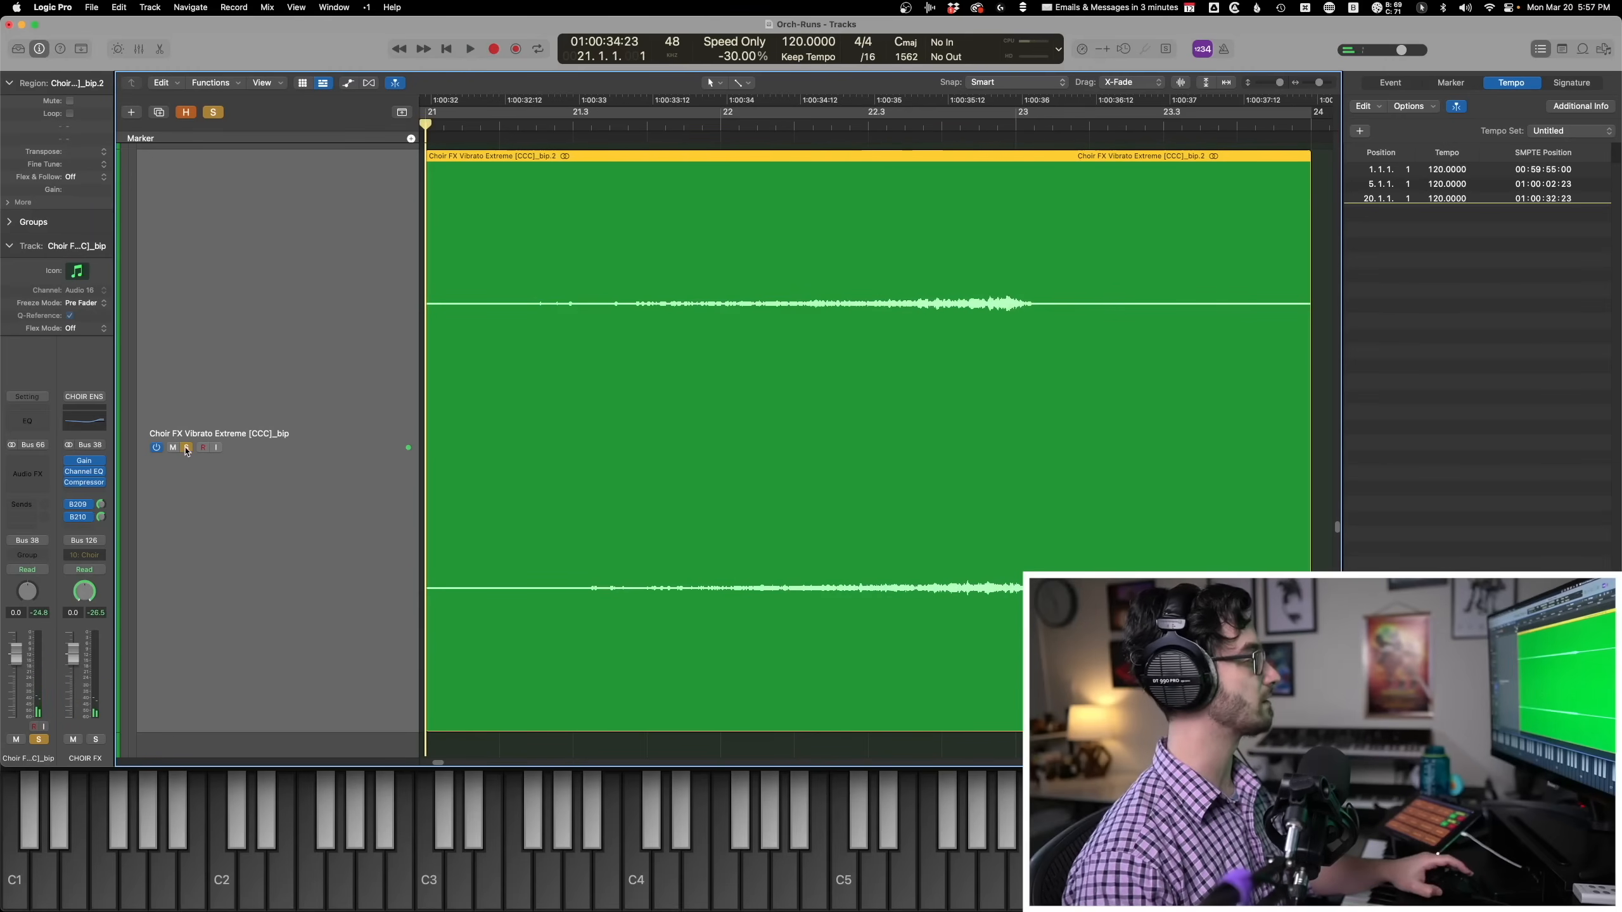
pyautogui.click(187, 448)
pyautogui.press('z')
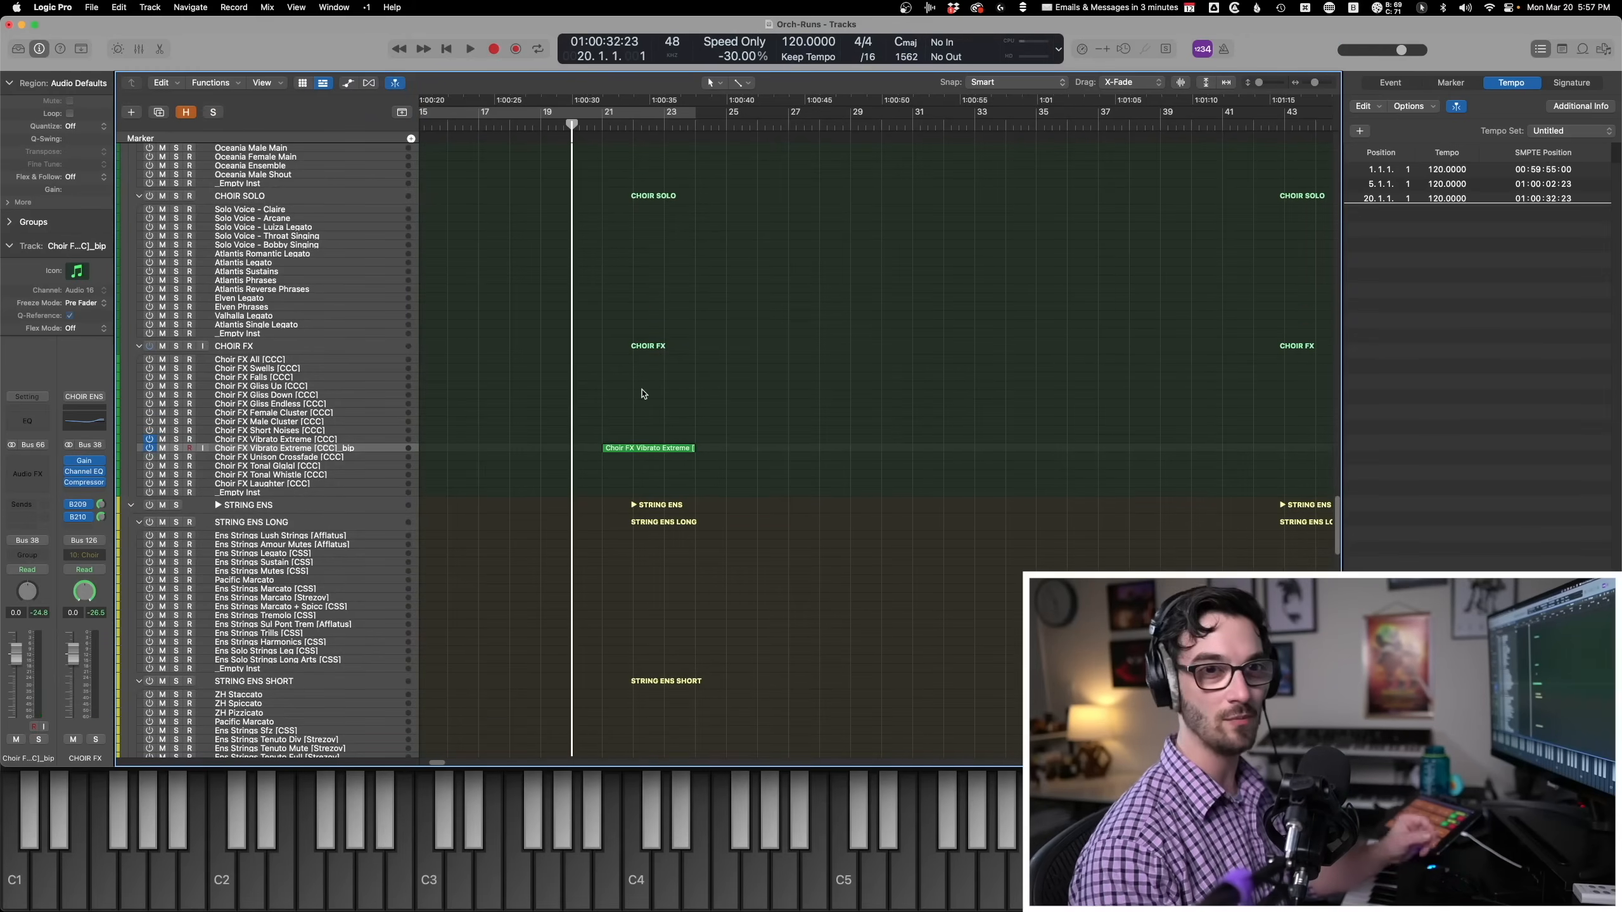
# Select every region in the arrangement and display their notes together in the Piano Roll.
pyautogui.press('super+a')
pyautogui.press('e')
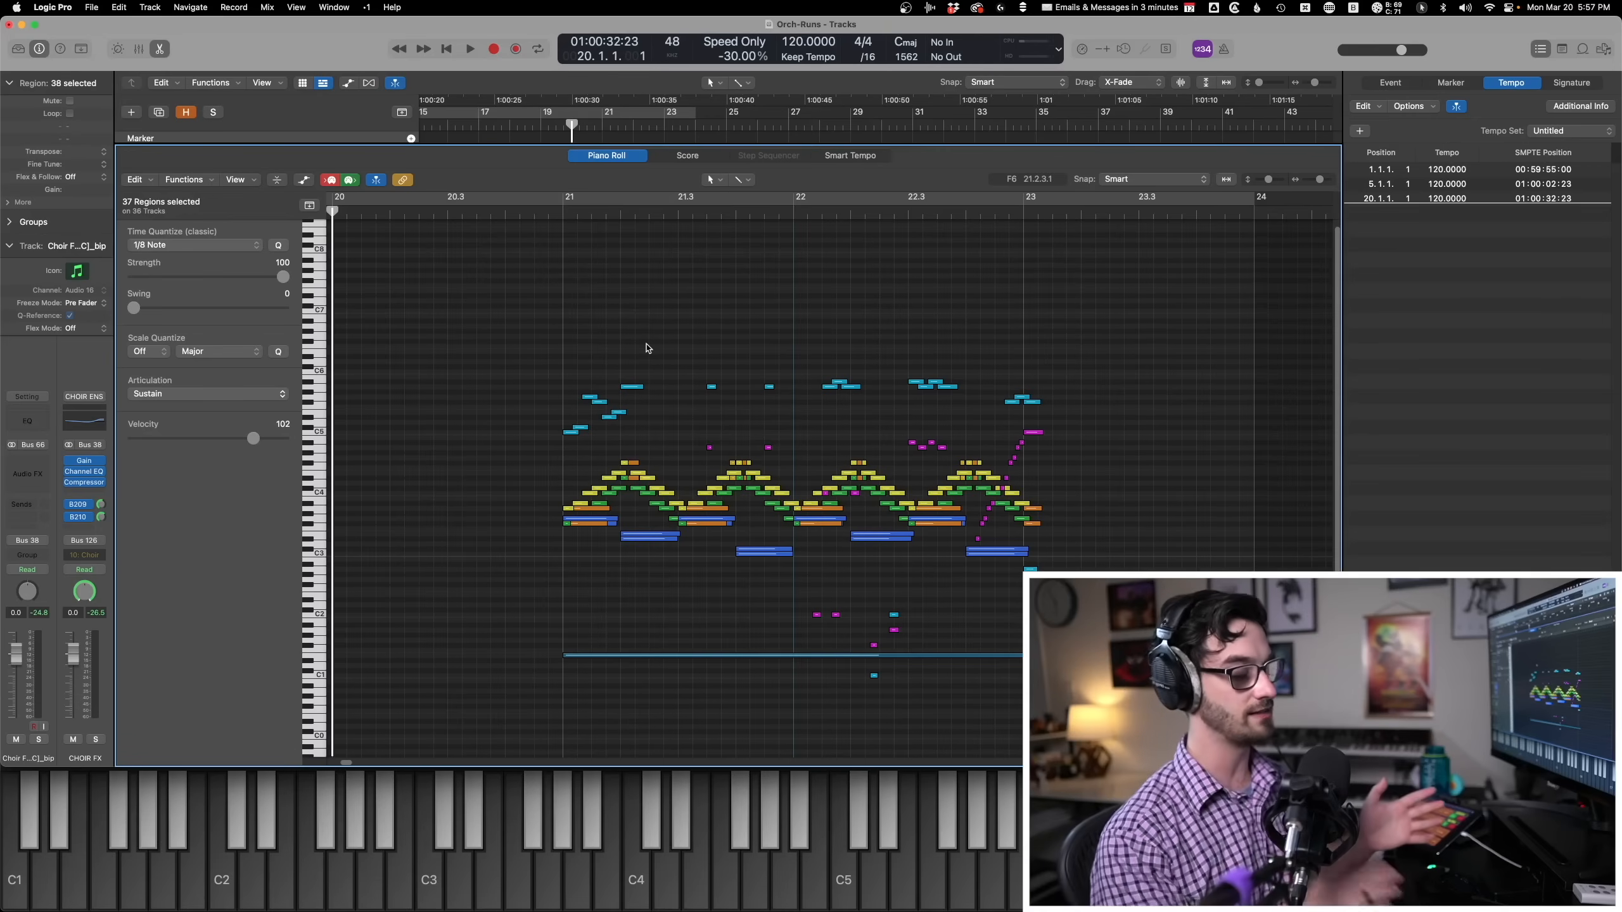